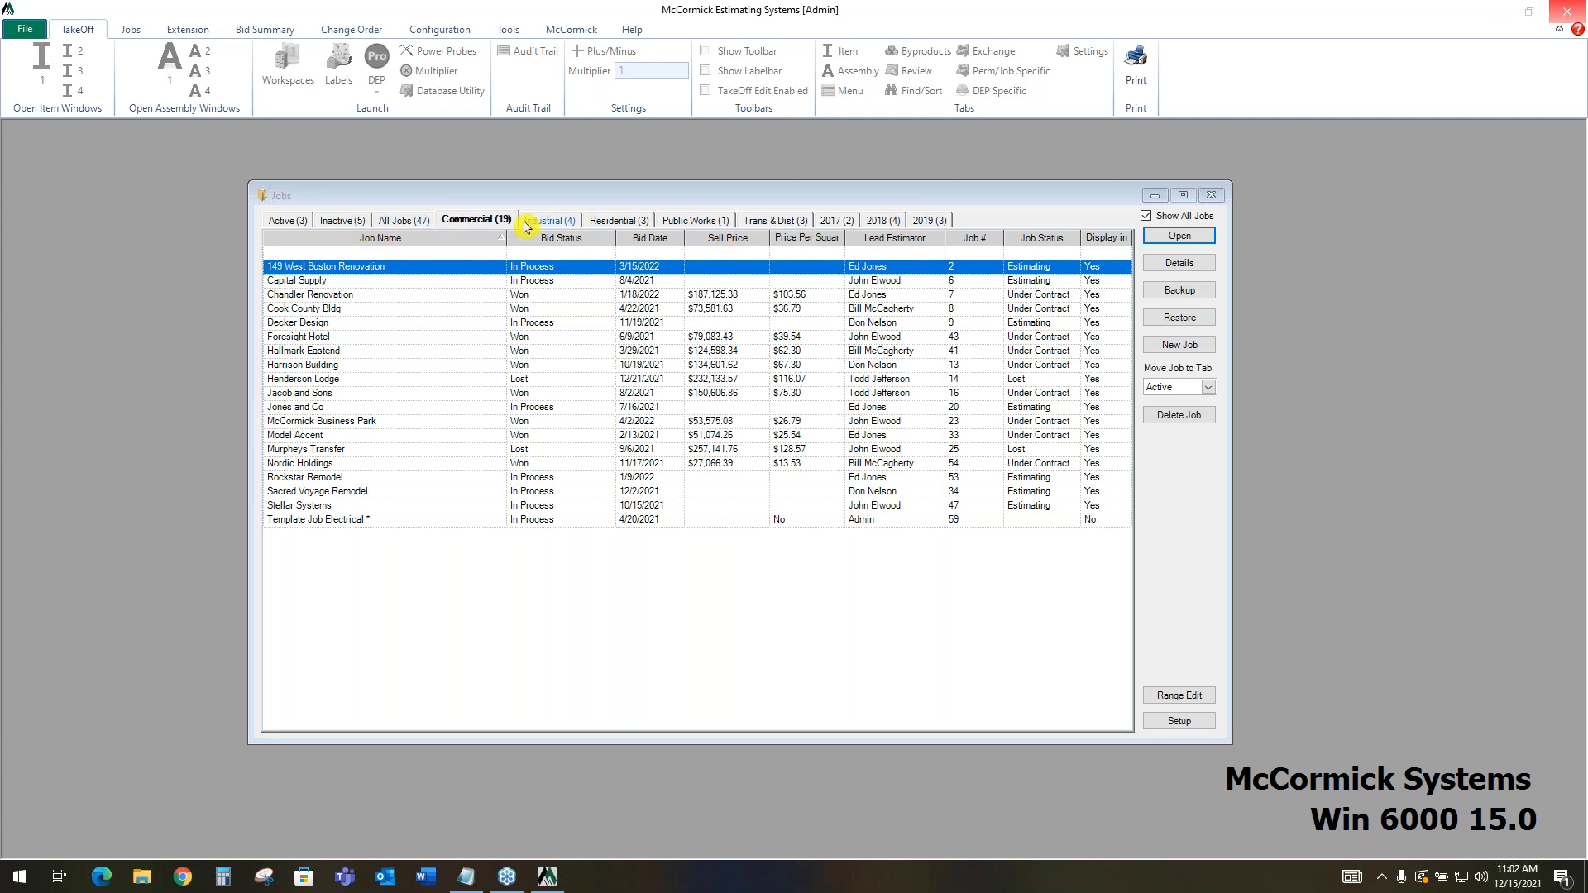
# Move the 149 West Boston Renovation job from the Commercial group to the Active group
pyautogui.click(1209, 388)
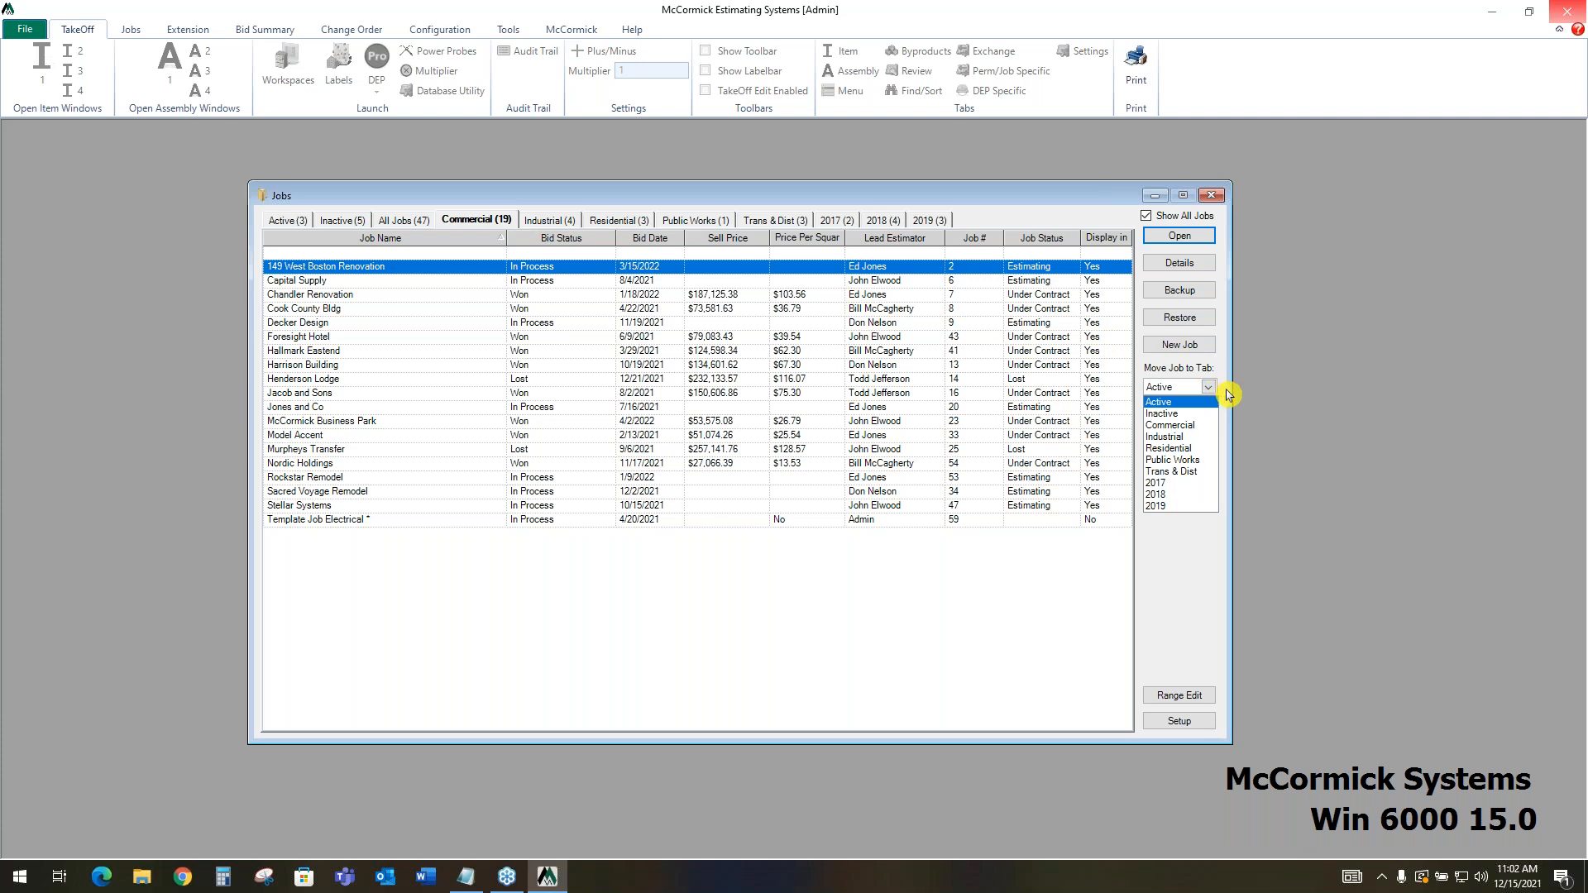
pyautogui.press('Return')
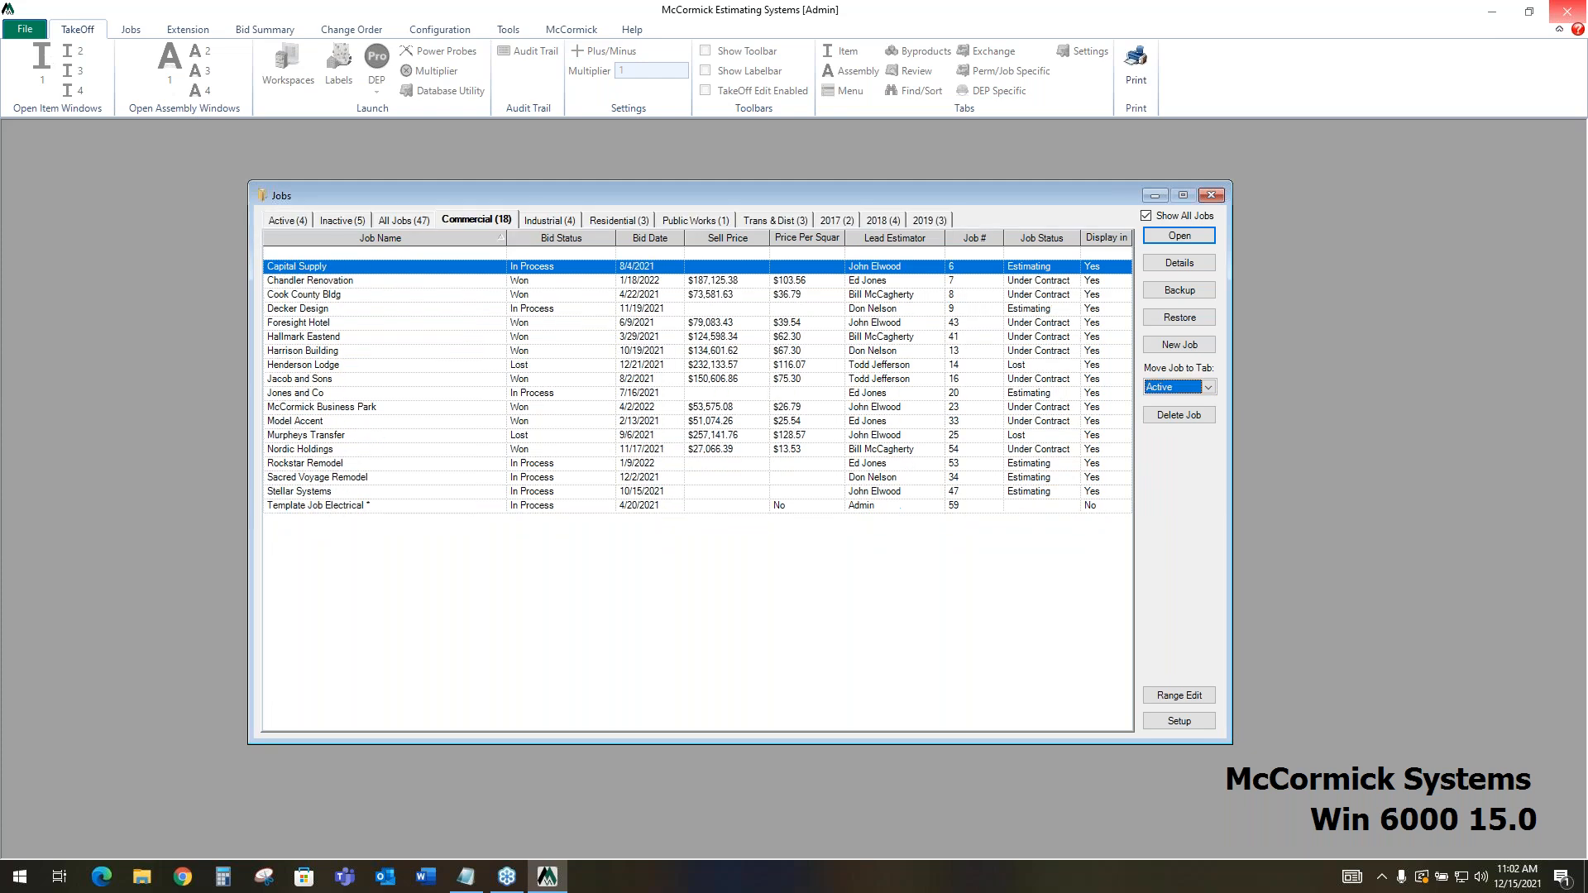
pyautogui.click(552, 220)
pyautogui.click(502, 225)
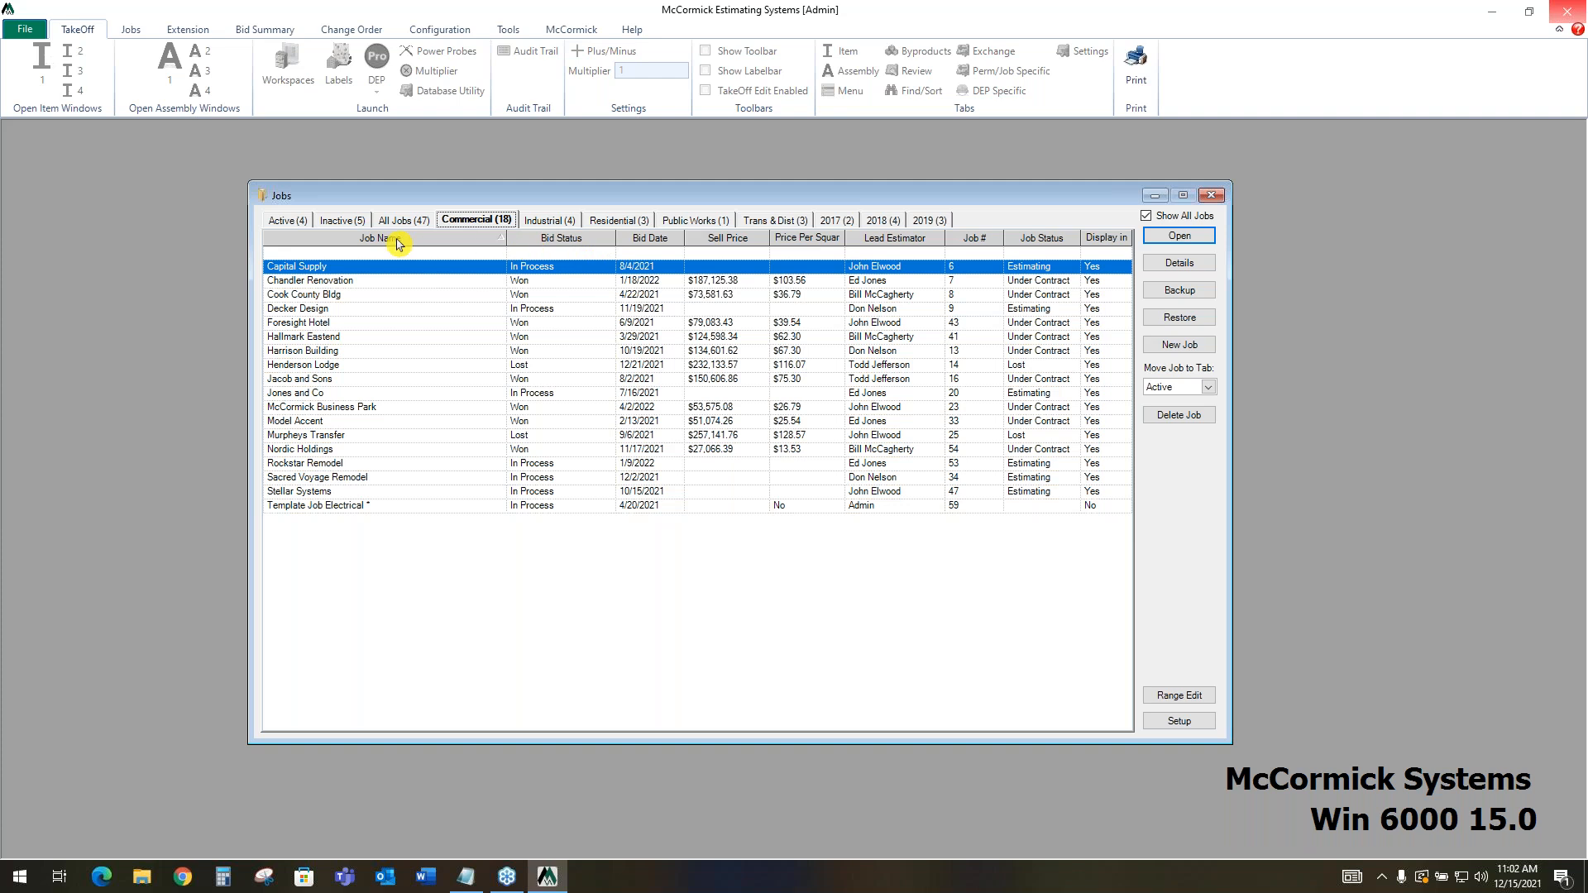
# Open the details of the 149 West Boston Renovation job from the All Jobs list and close the jobs list window
pyautogui.click(418, 225)
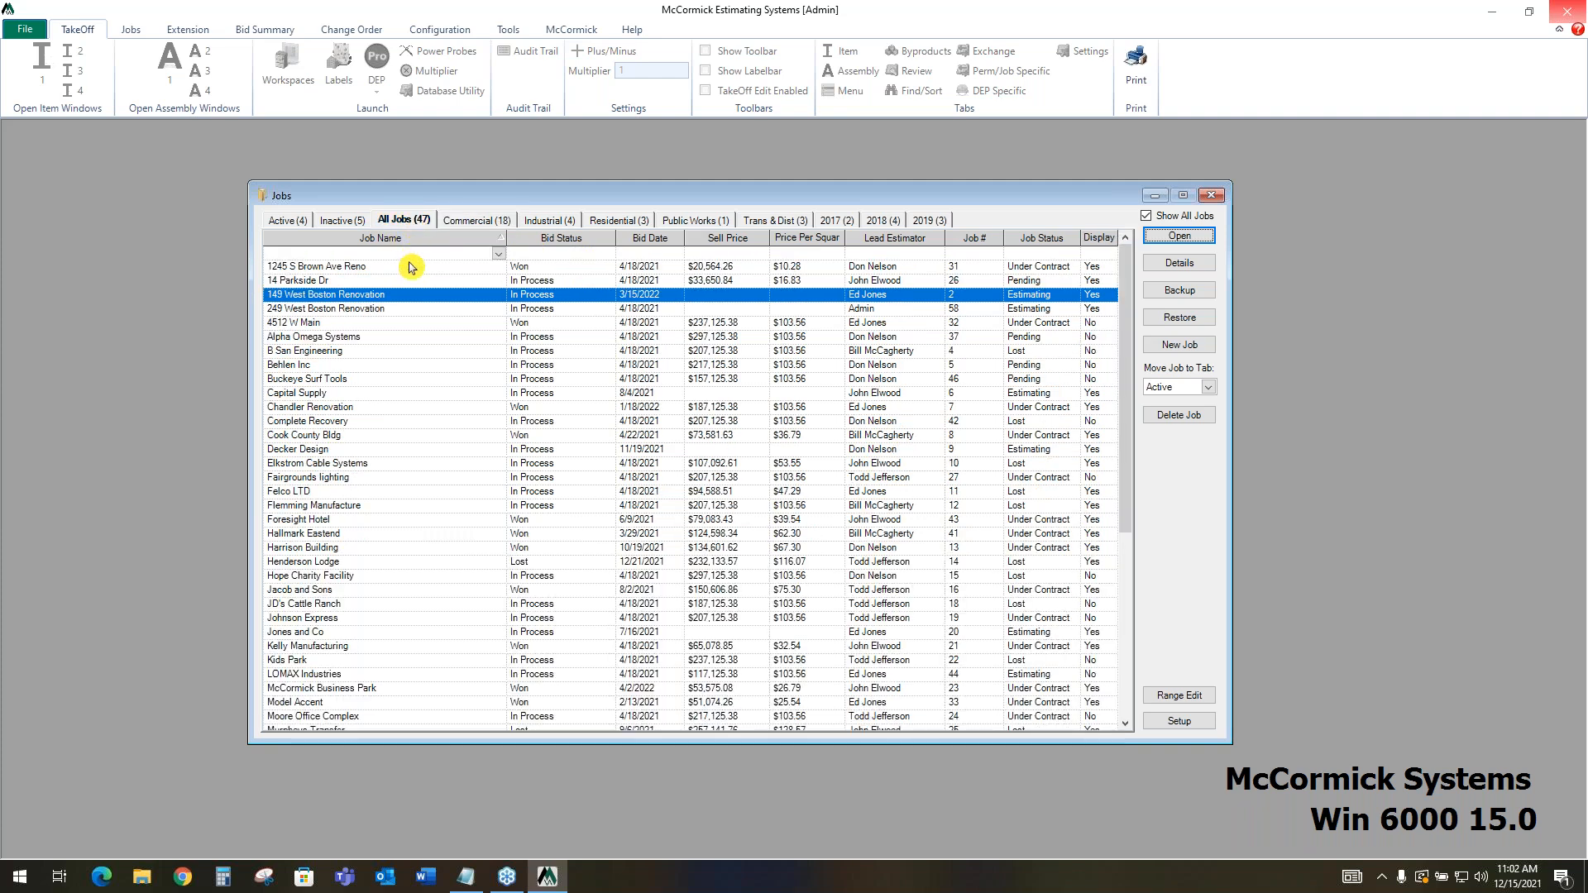
pyautogui.click(1201, 270)
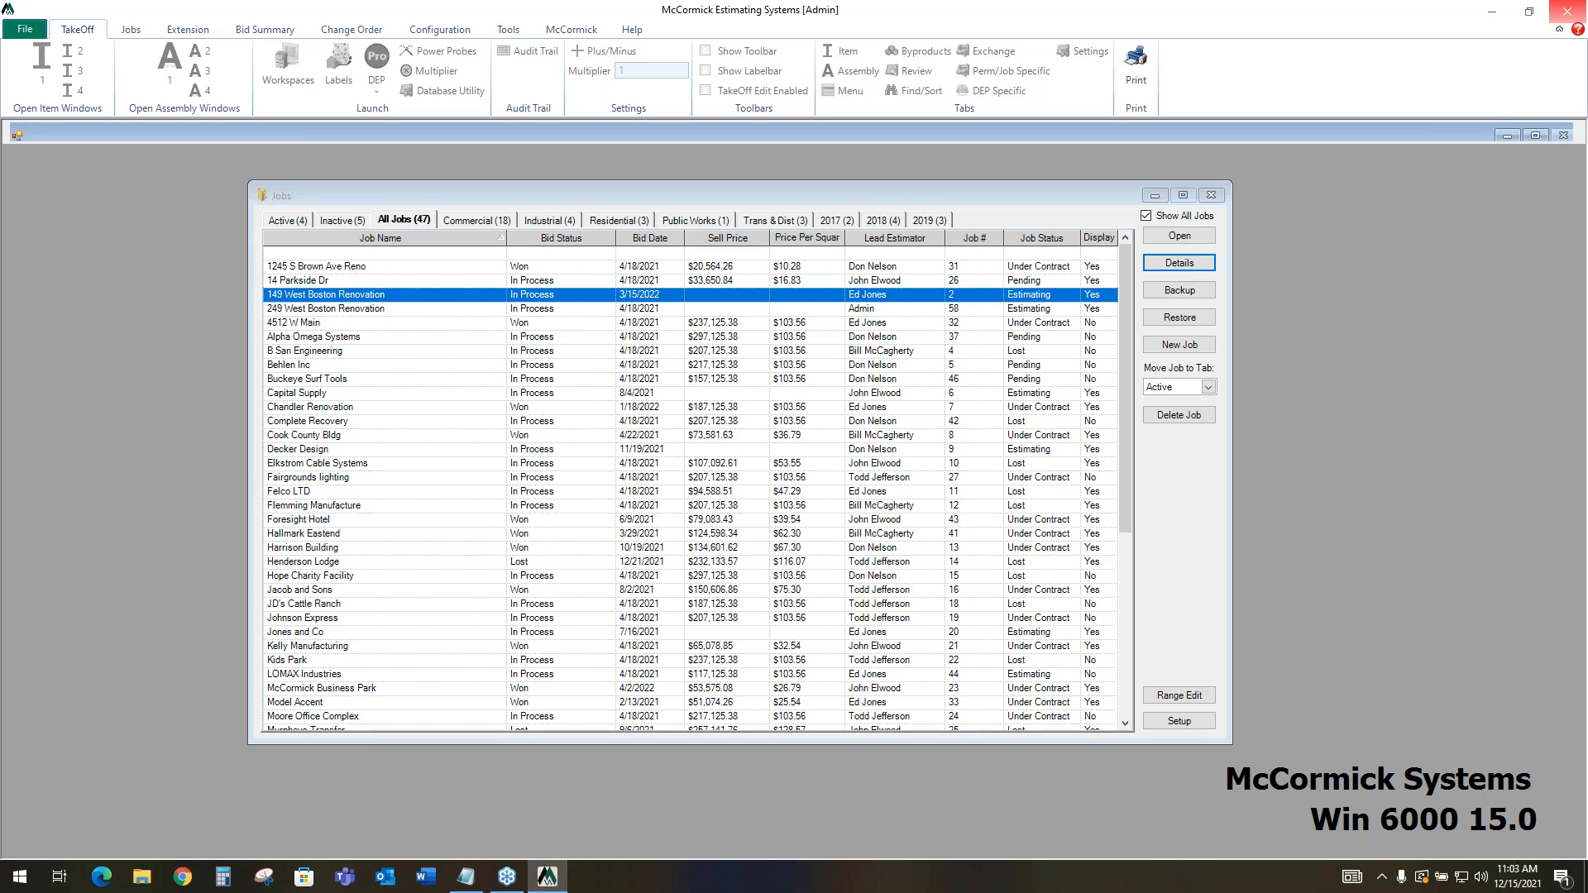
pyautogui.click(1212, 198)
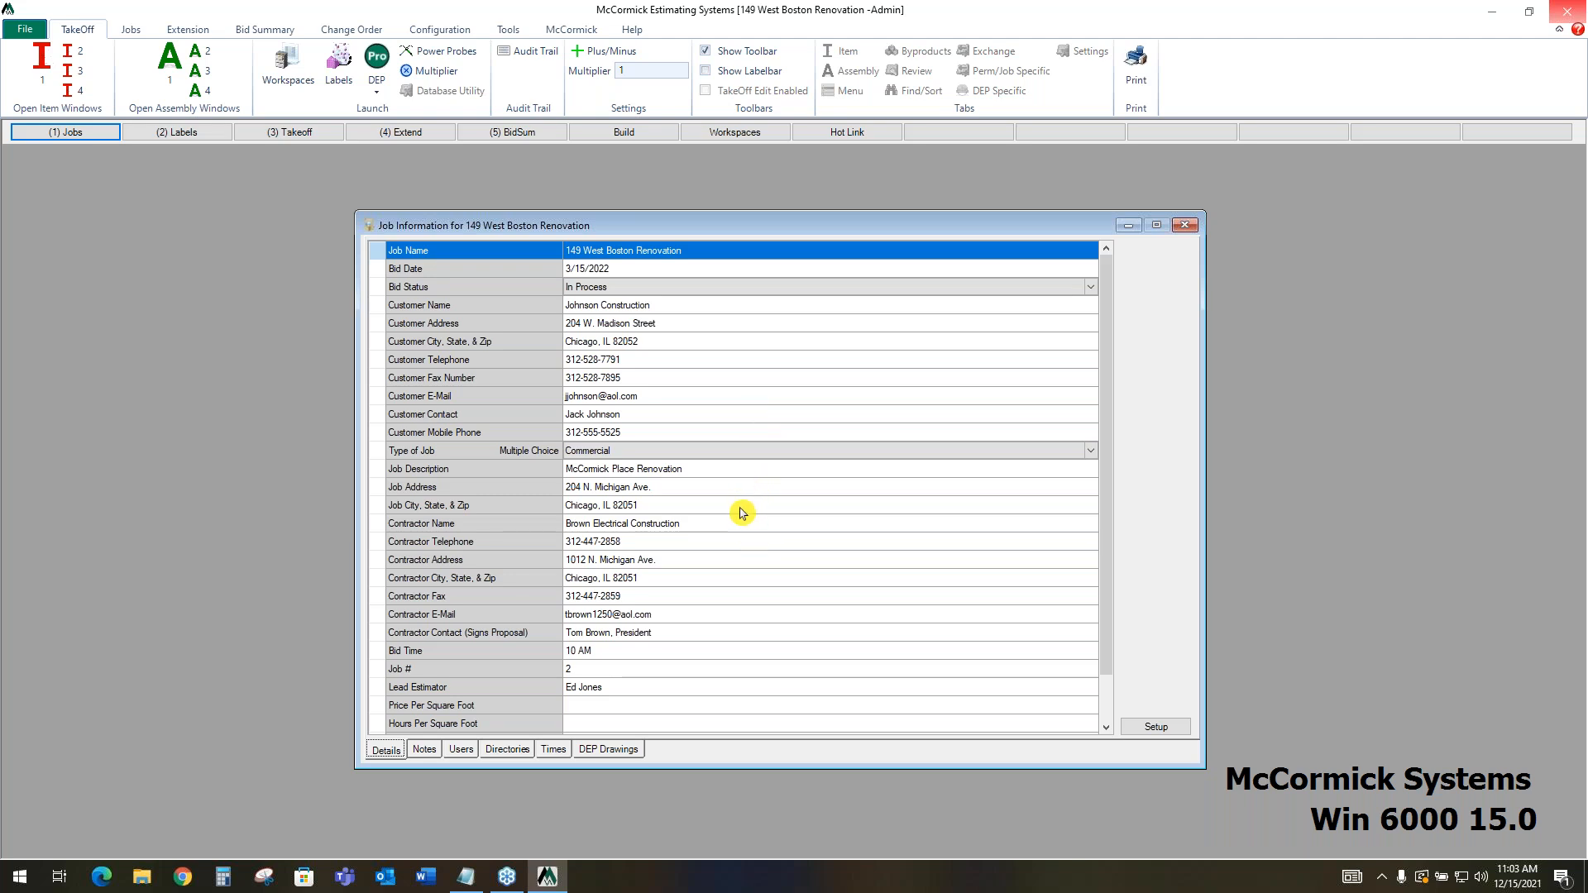
pyautogui.click(716, 257)
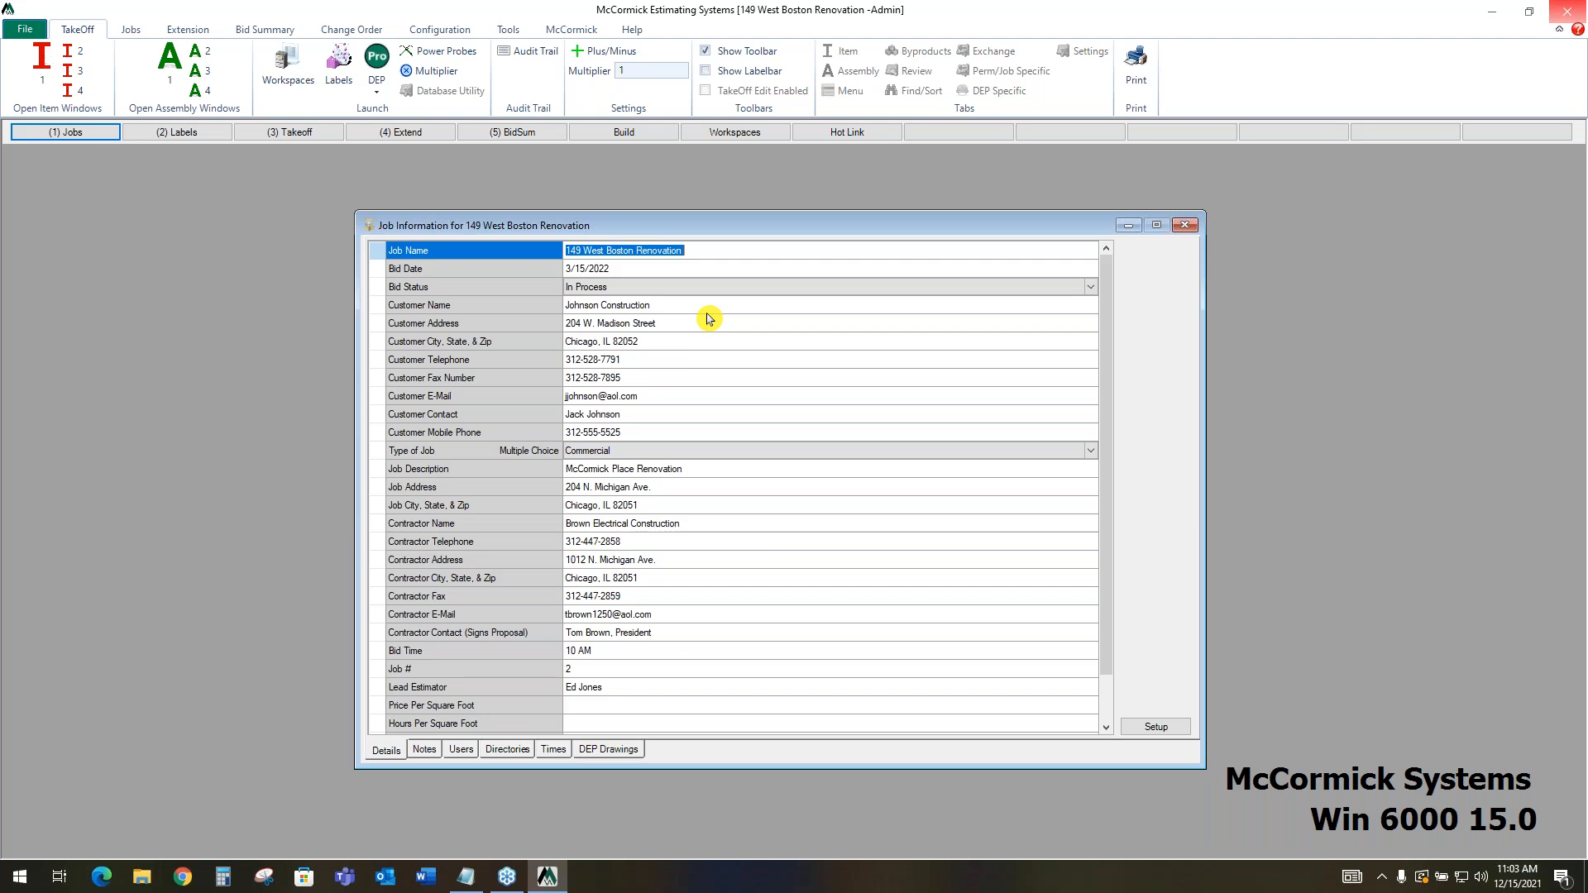
# Load all the drawing files from the desktop DRAWINGS folder into the job's DEP drawing importer
pyautogui.click(610, 752)
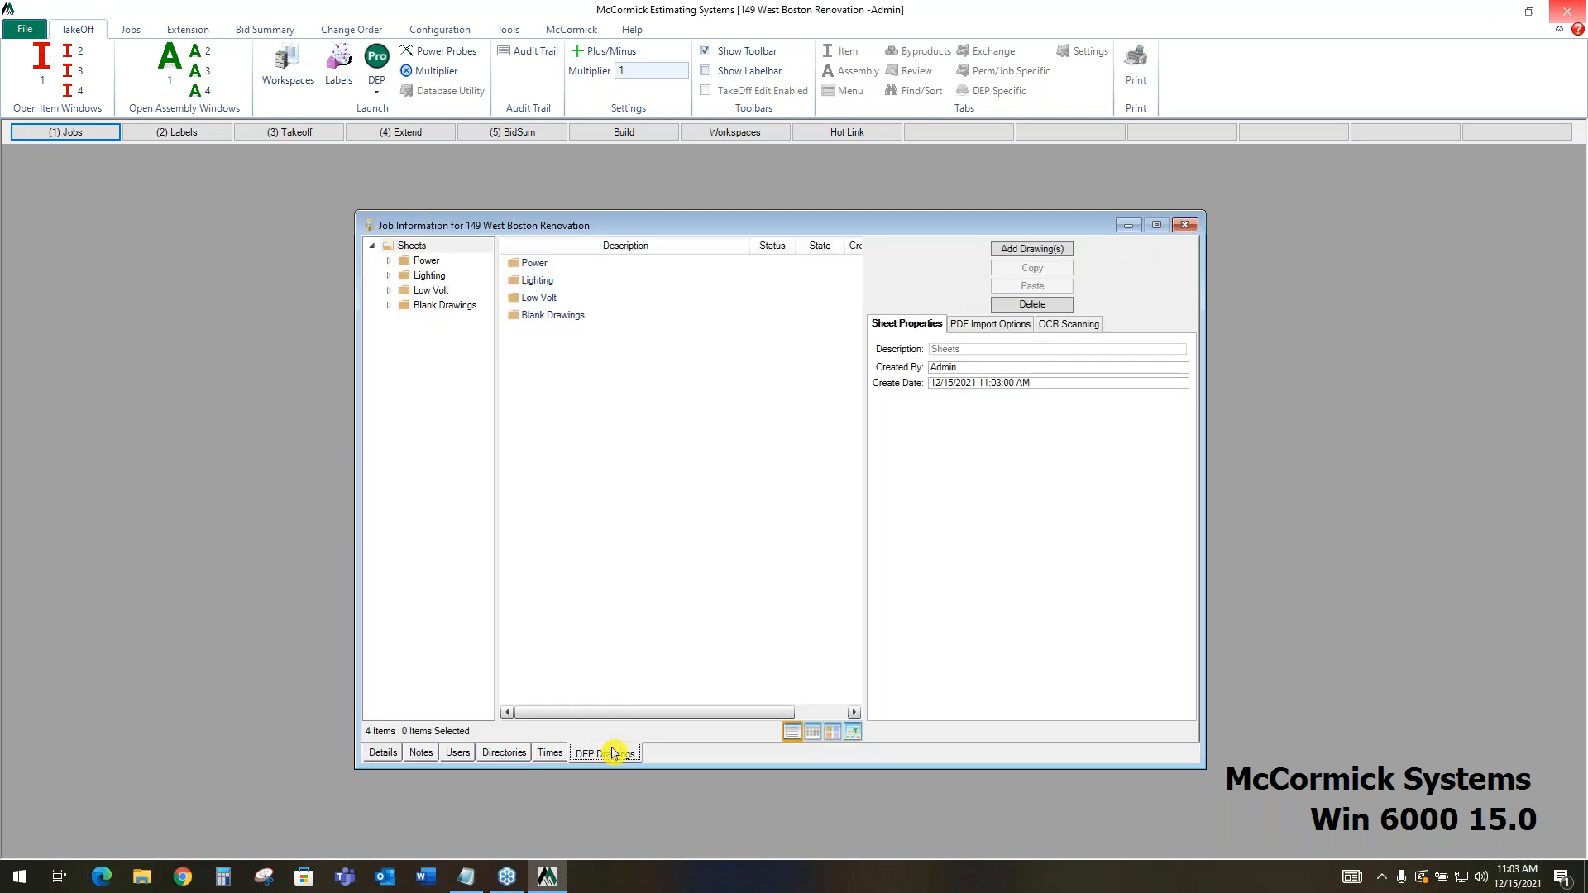
pyautogui.click(1030, 249)
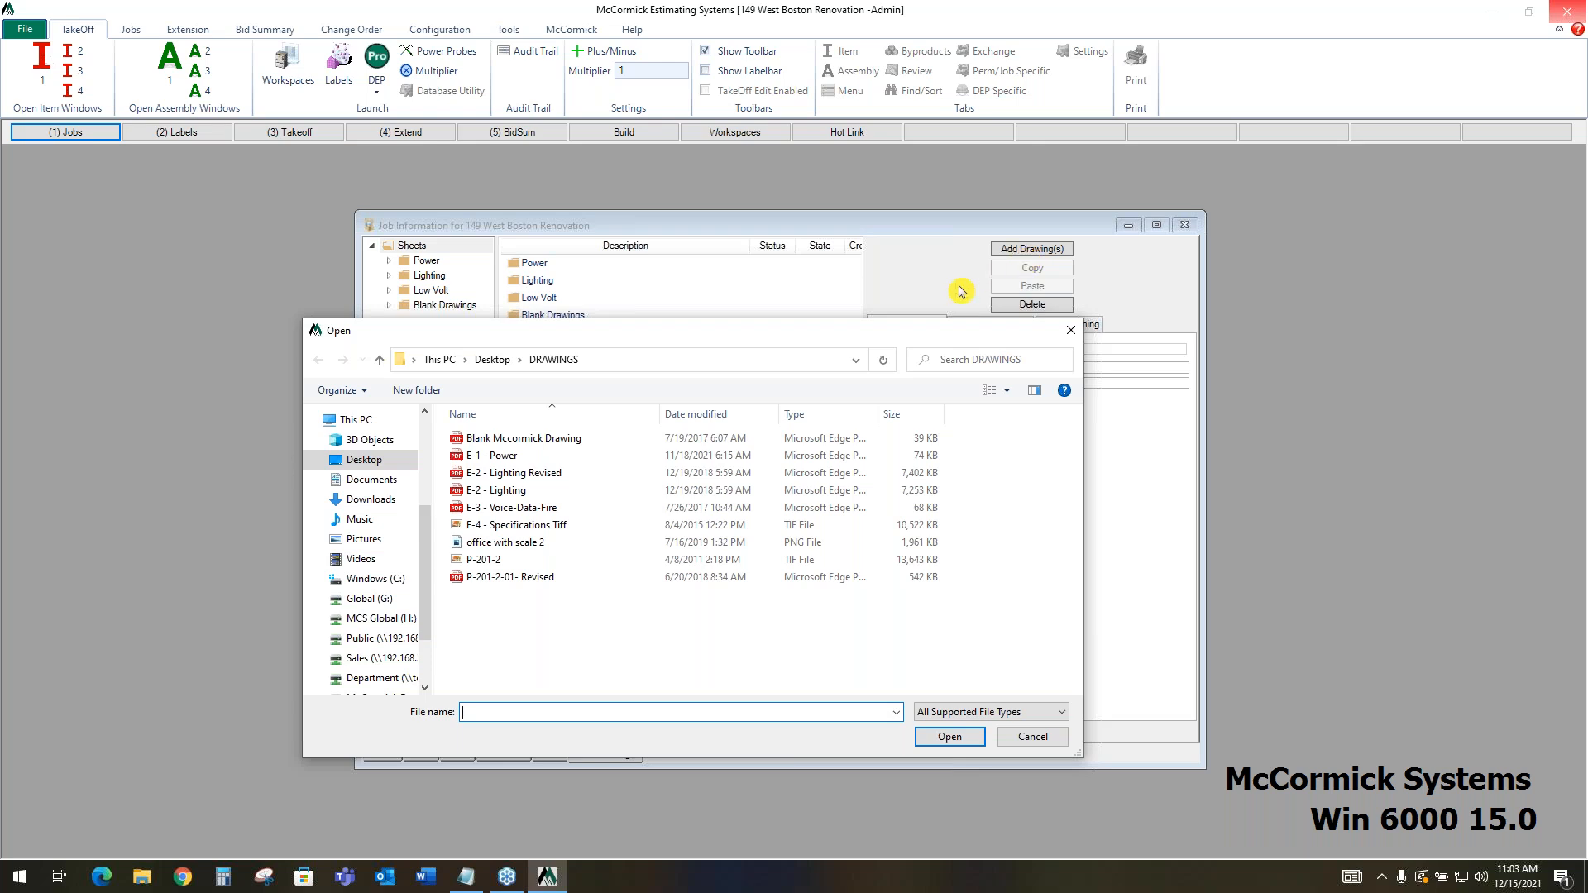
pyautogui.moveTo(915, 628); pyautogui.dragTo(550, 423)
pyautogui.click(930, 736)
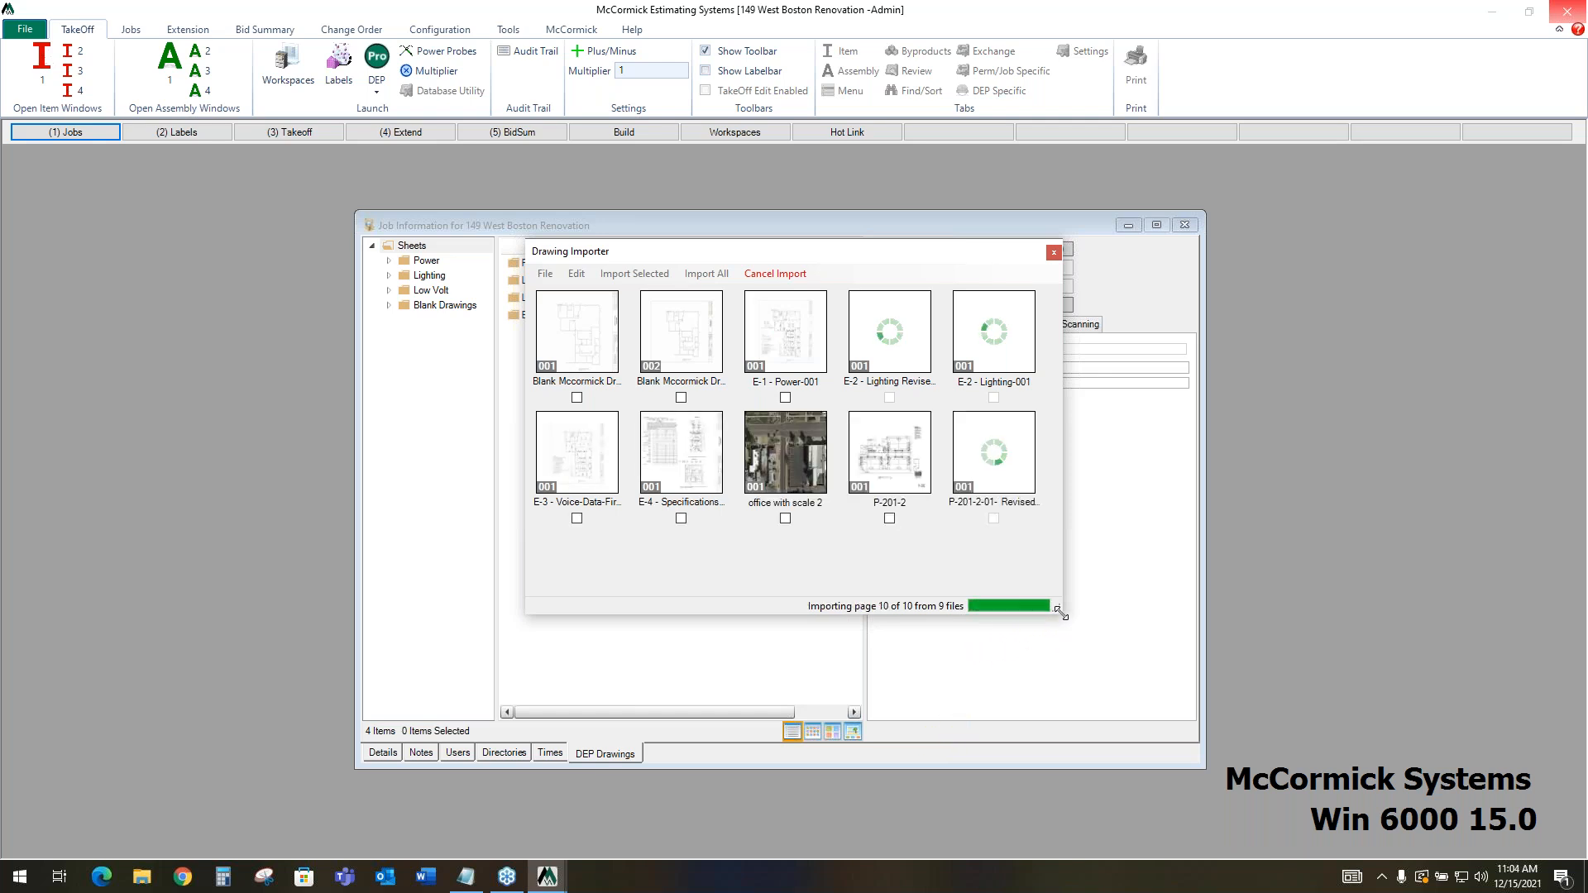
# Enlarge the drawing importer and preview the E-2 - Lighting Revised sheet, closing the preview when done
pyautogui.moveTo(1057, 612)
pyautogui.mouseDown()
pyautogui.moveTo(1112, 685)
pyautogui.moveTo(1297, 827)
pyautogui.mouseUp()
pyautogui.doubleClick(890, 325)
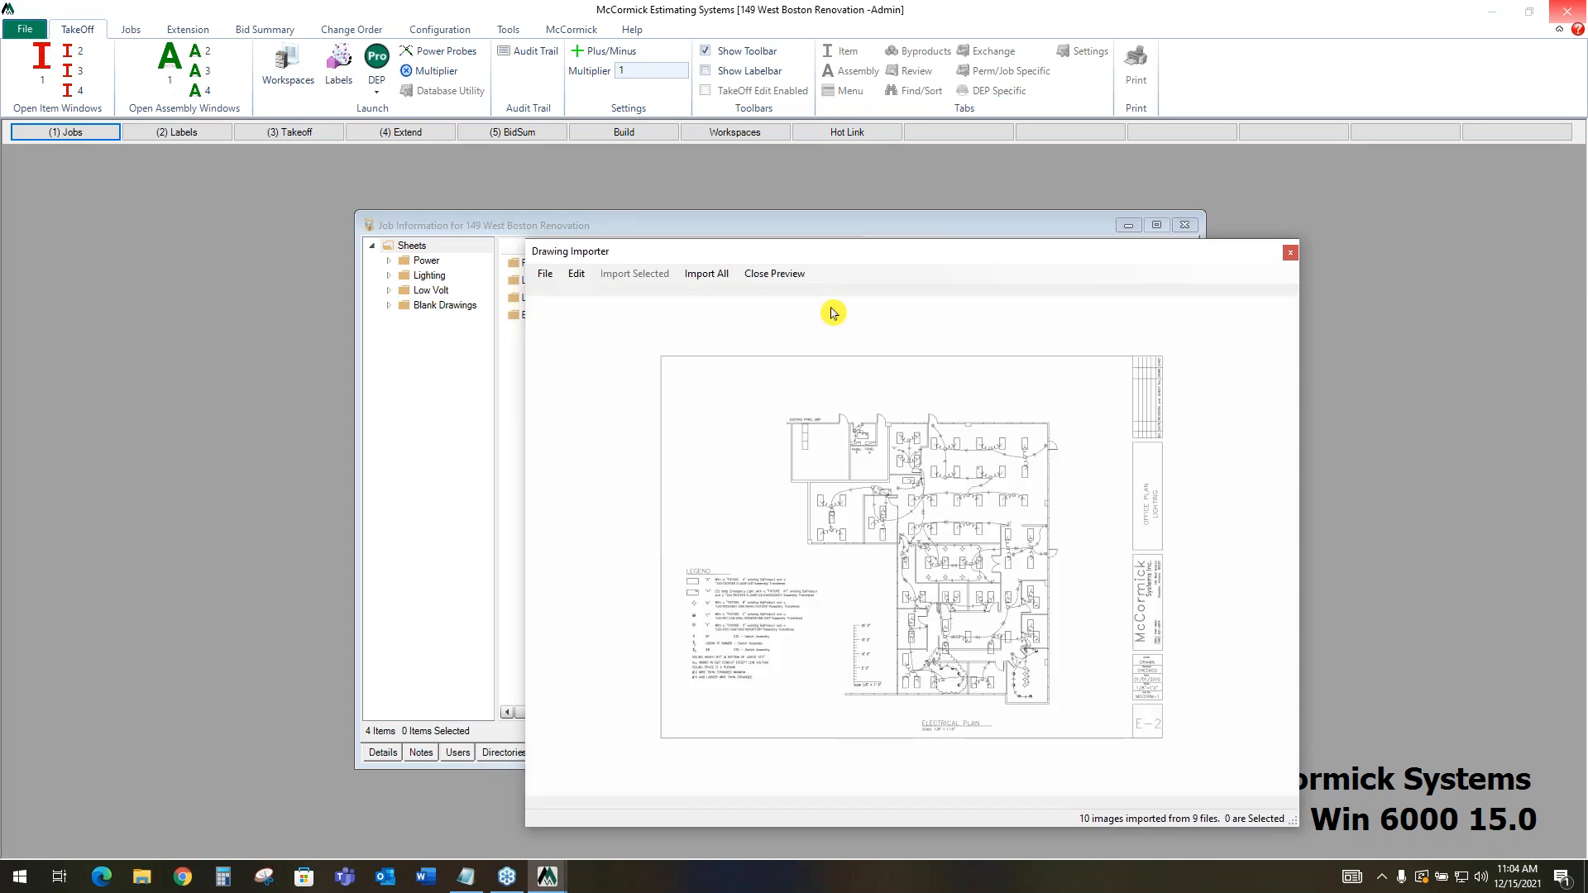
pyautogui.click(792, 275)
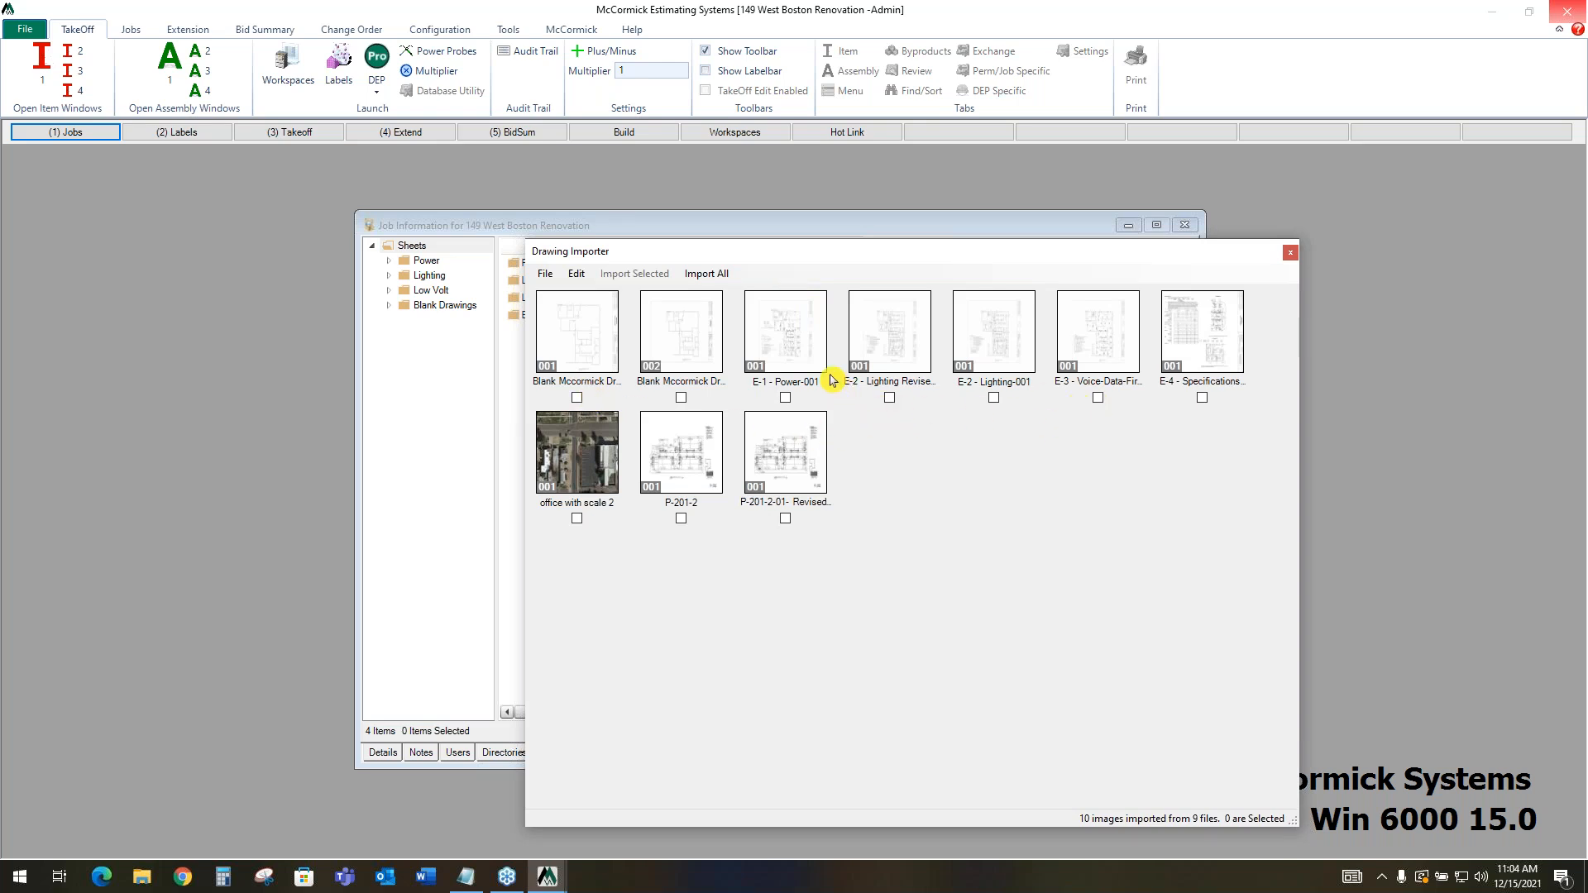
# Import all the loaded drawings into the job and close the job information window
pyautogui.click(716, 278)
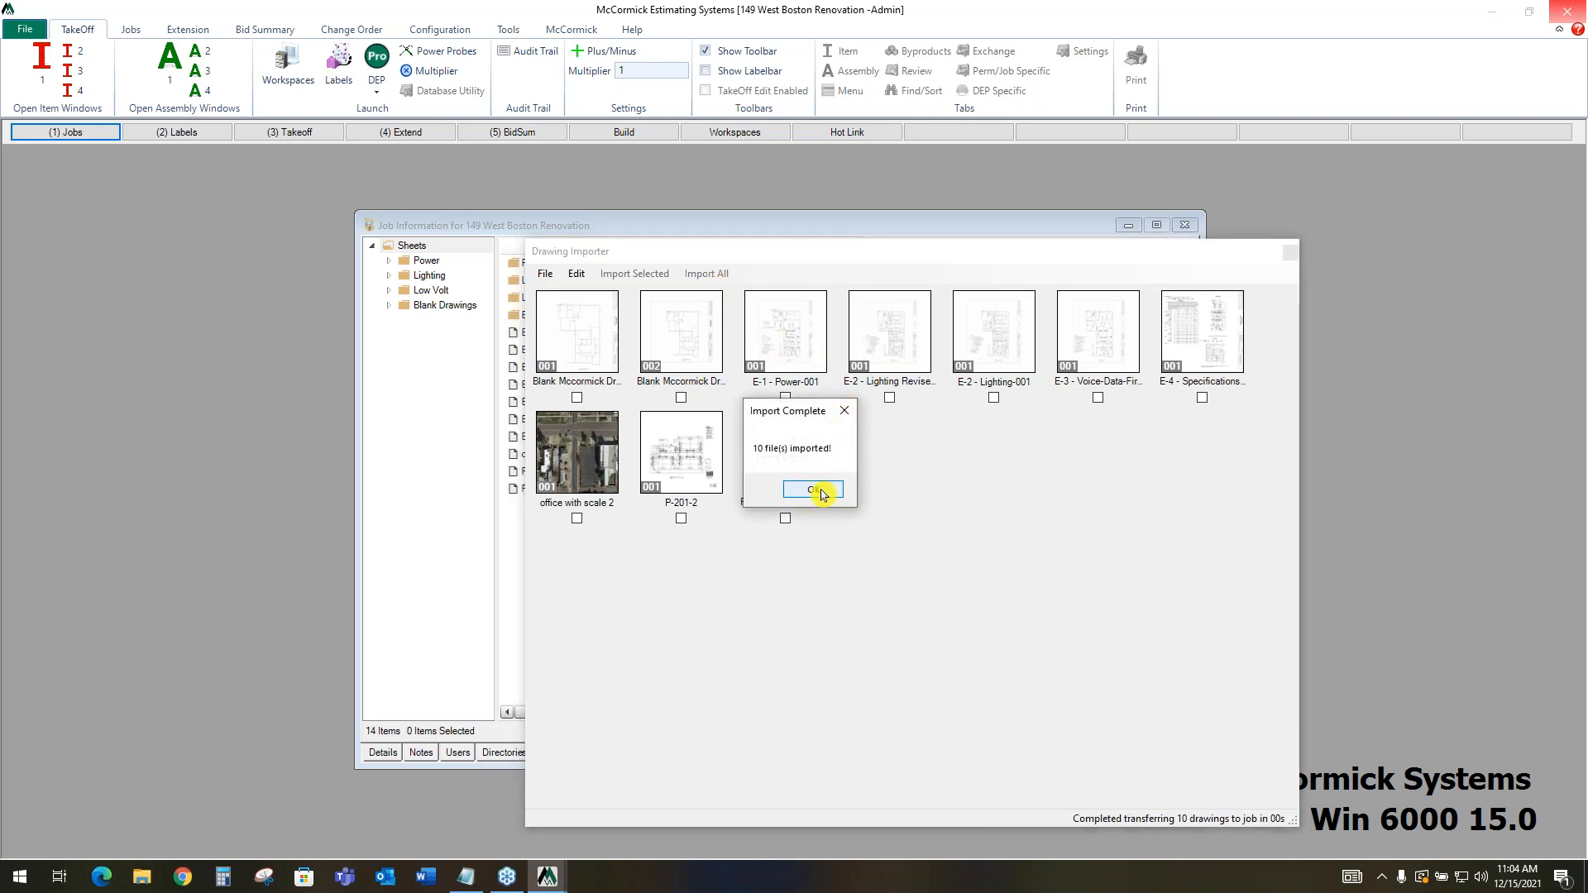
pyautogui.click(821, 492)
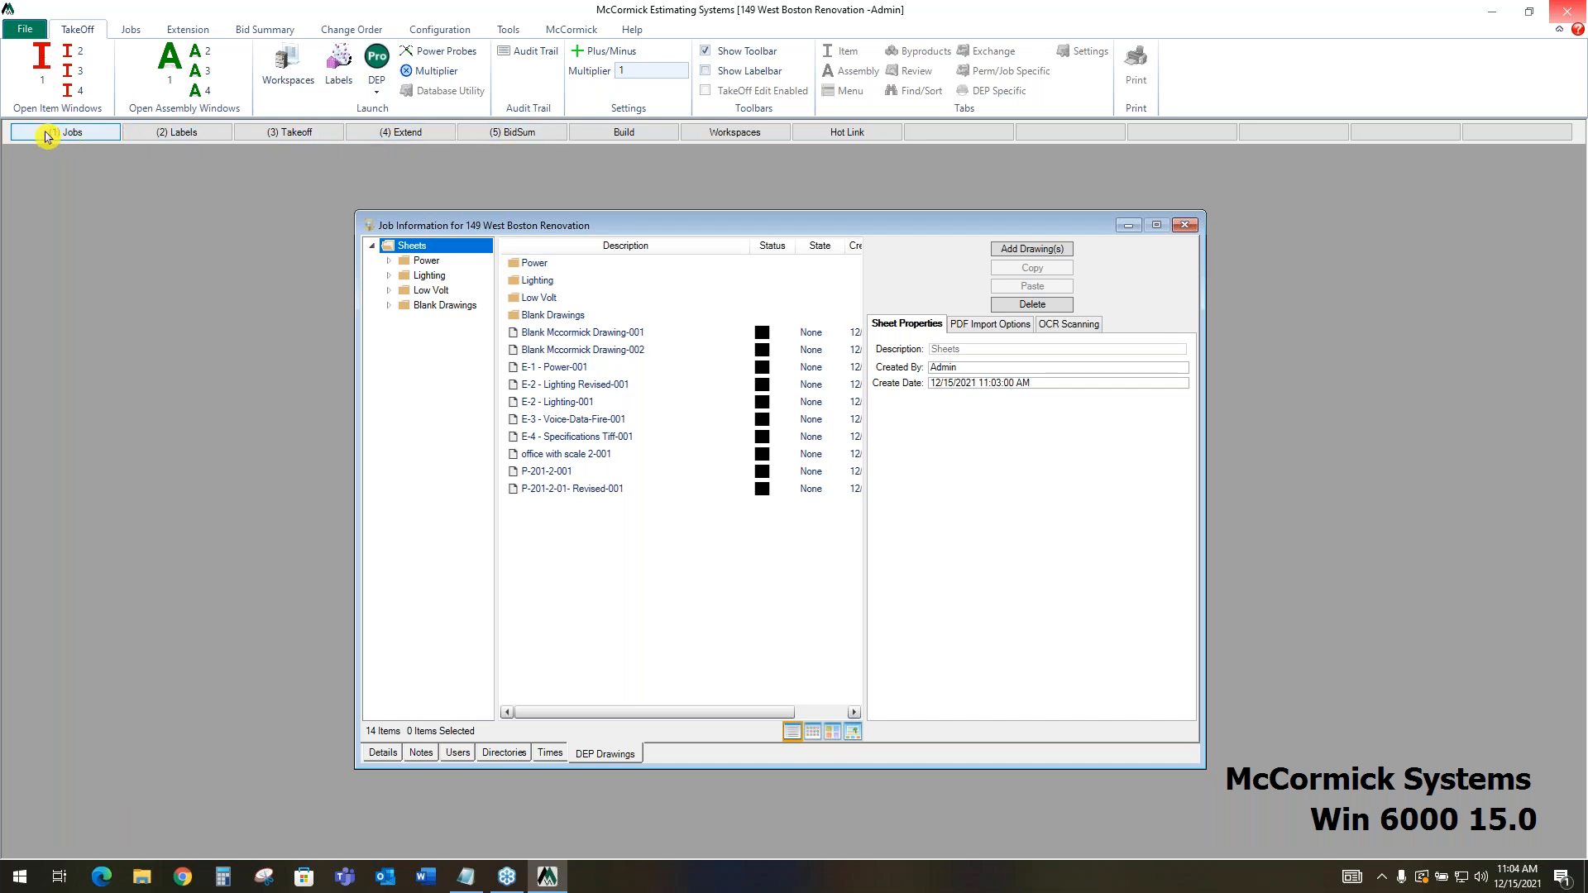
pyautogui.click(1185, 225)
# Open the job's labels and examine the Bid Package entries from Base Bid through Change Order 4
pyautogui.click(186, 133)
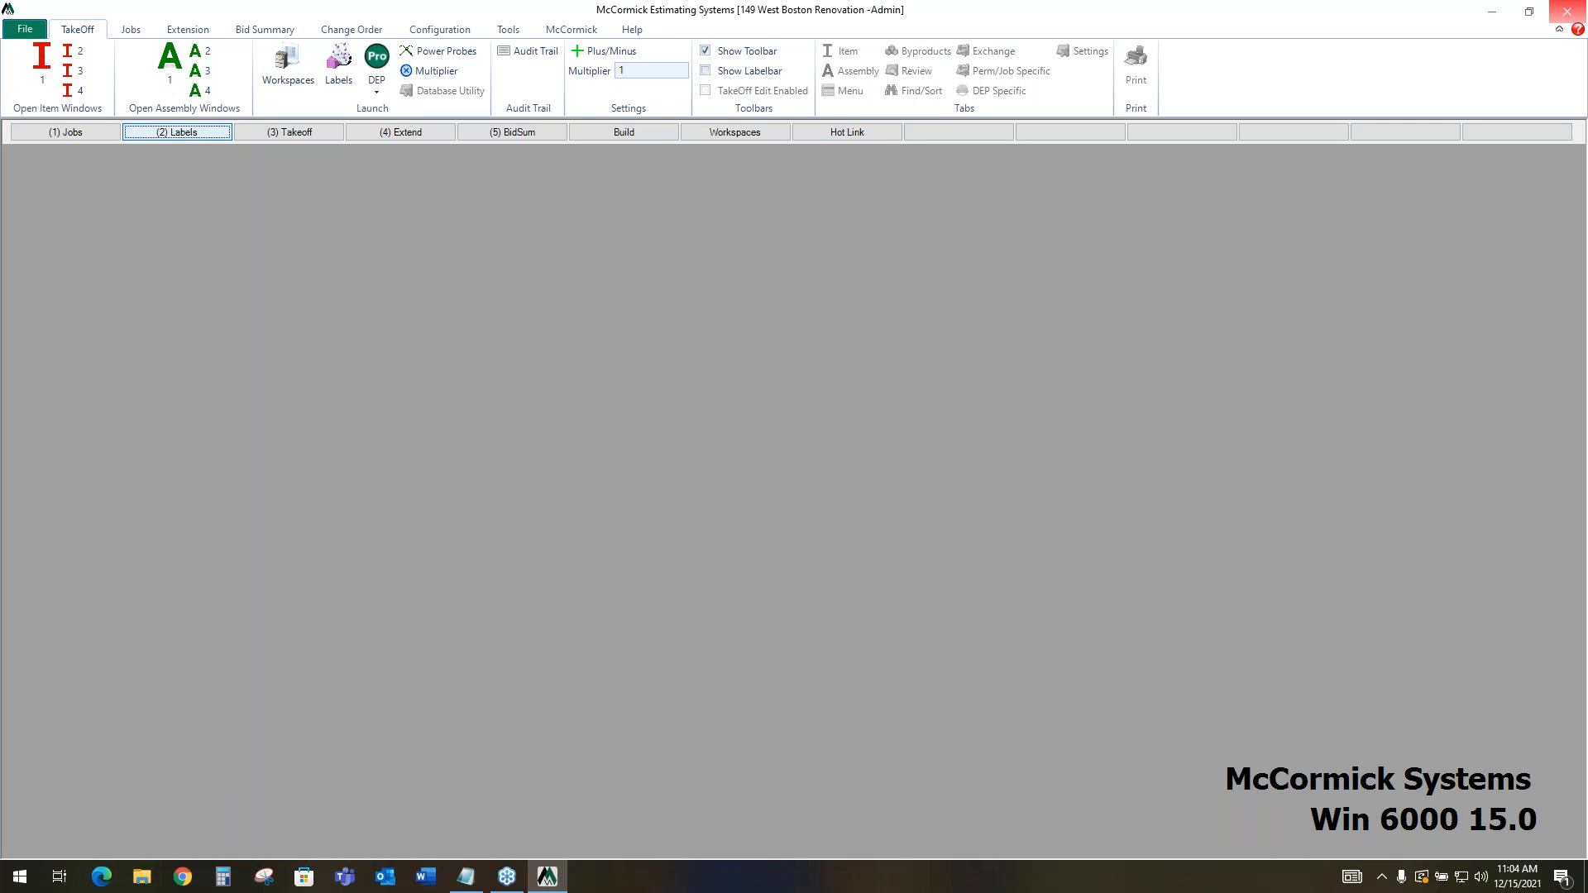
pyautogui.click(190, 137)
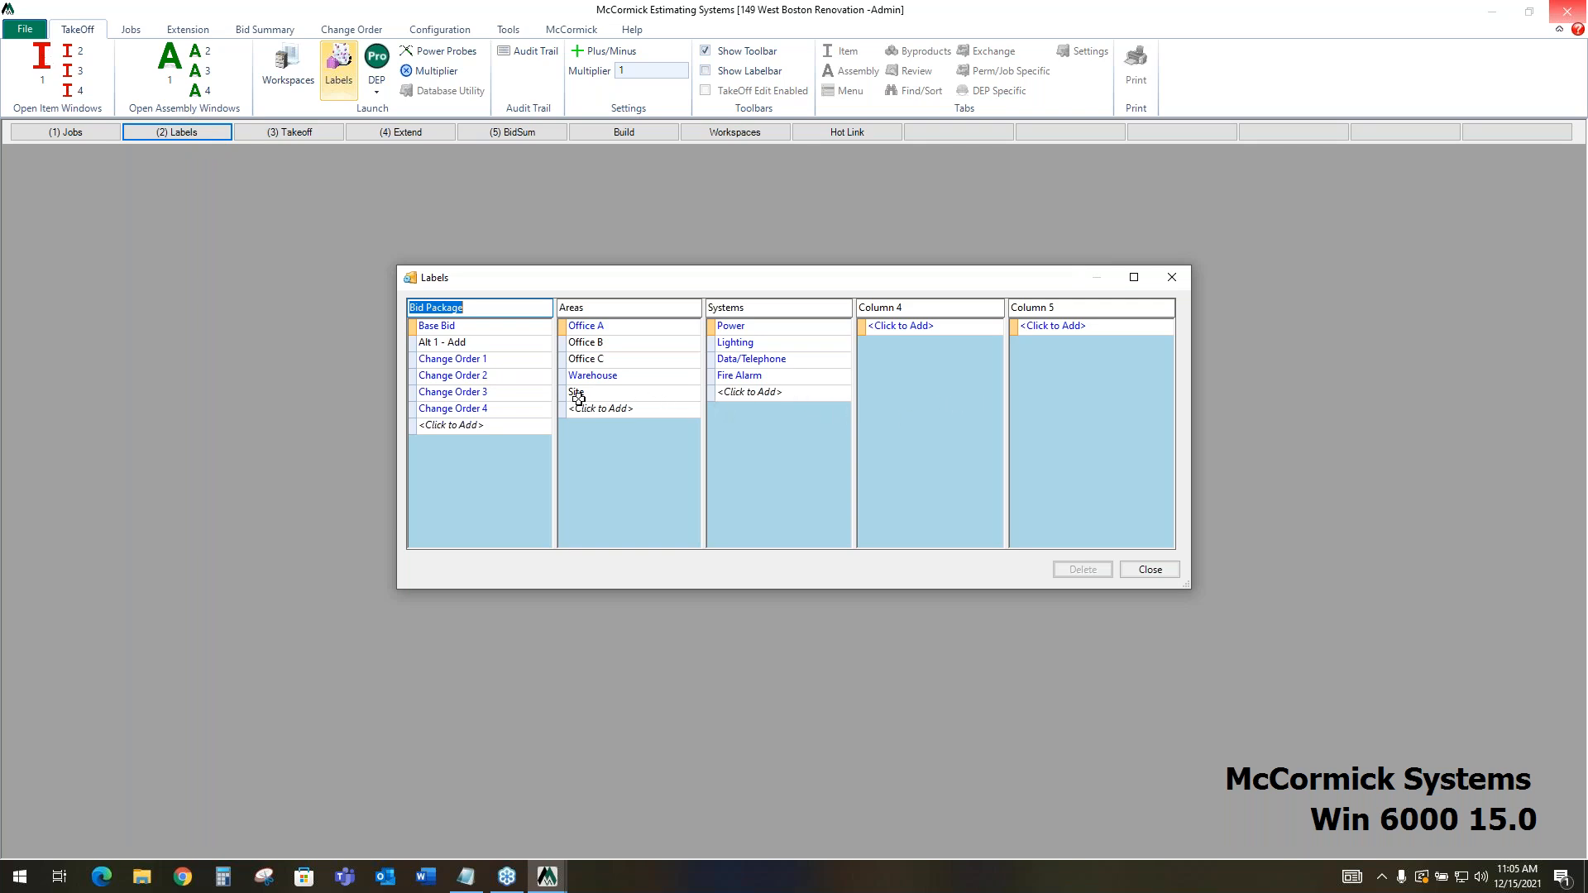
pyautogui.click(506, 329)
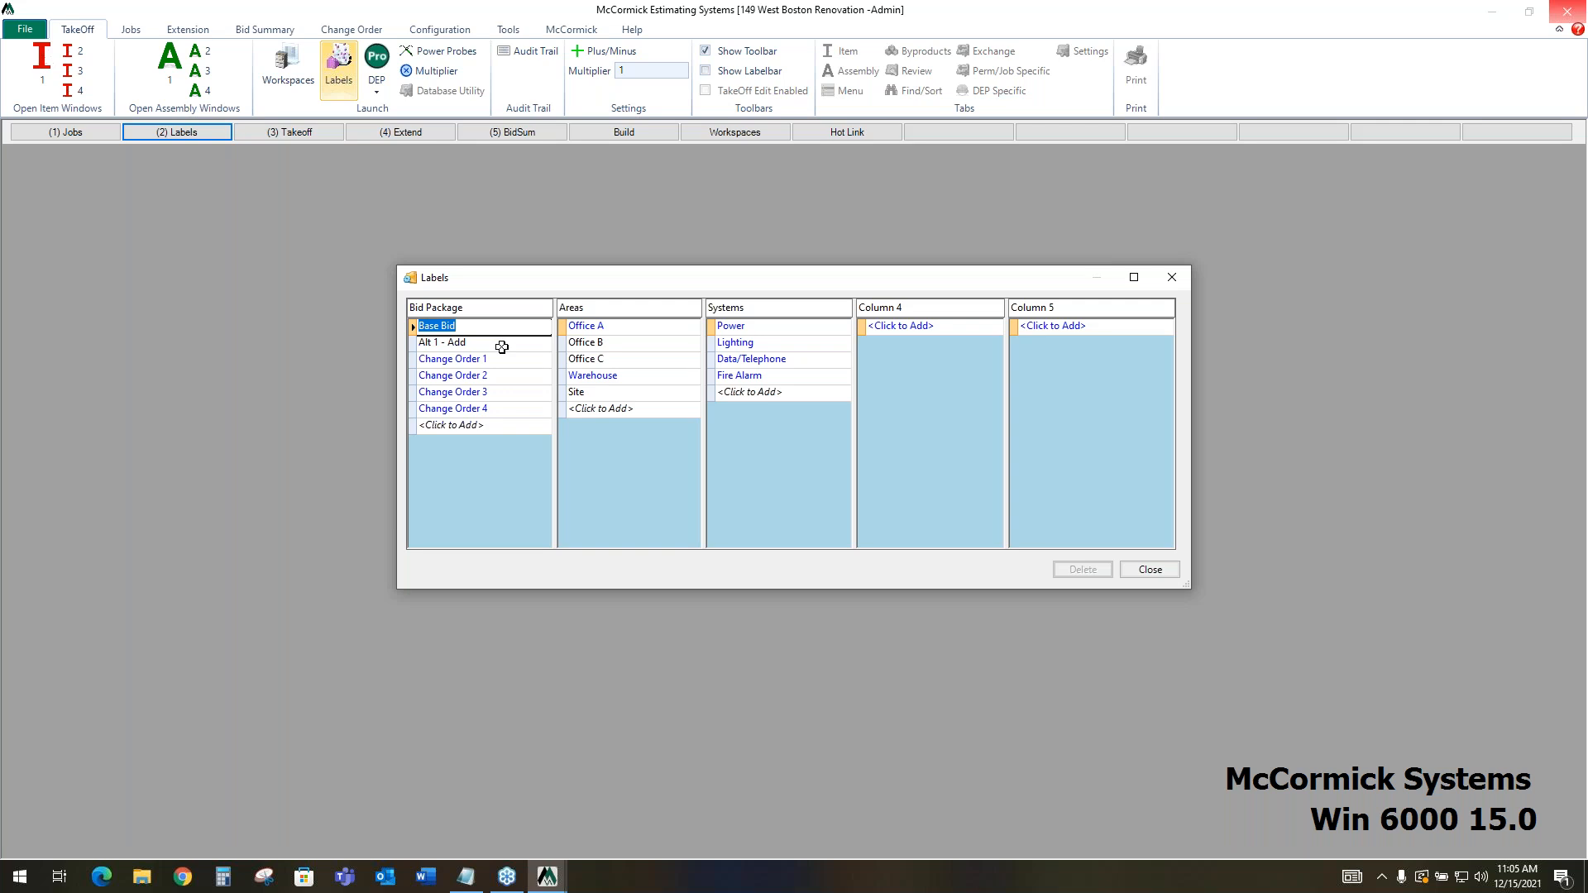
pyautogui.click(502, 345)
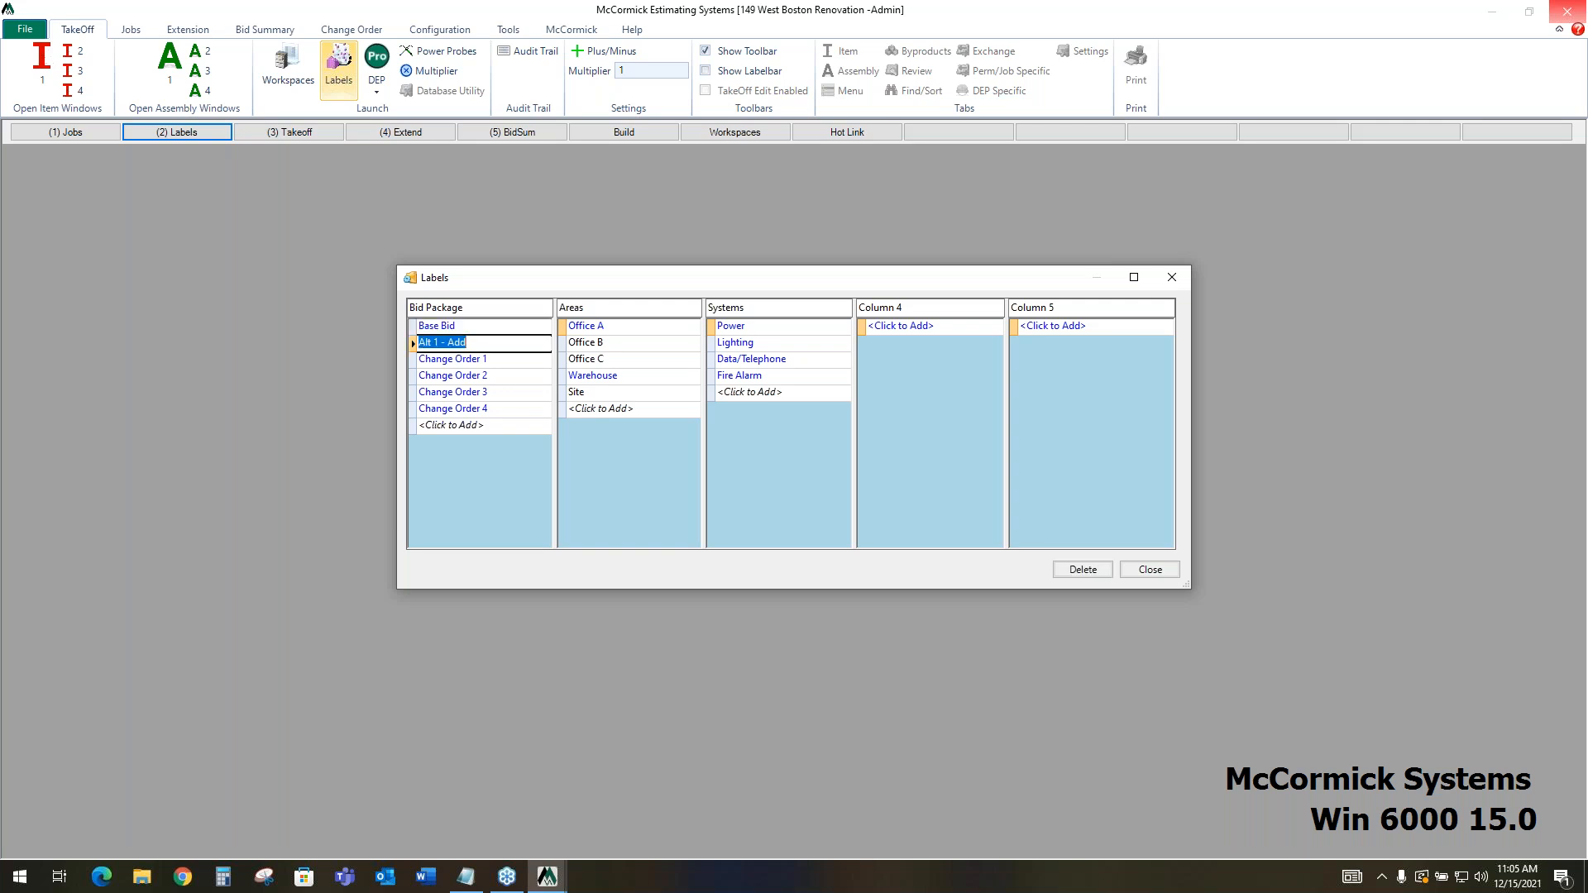
pyautogui.click(500, 362)
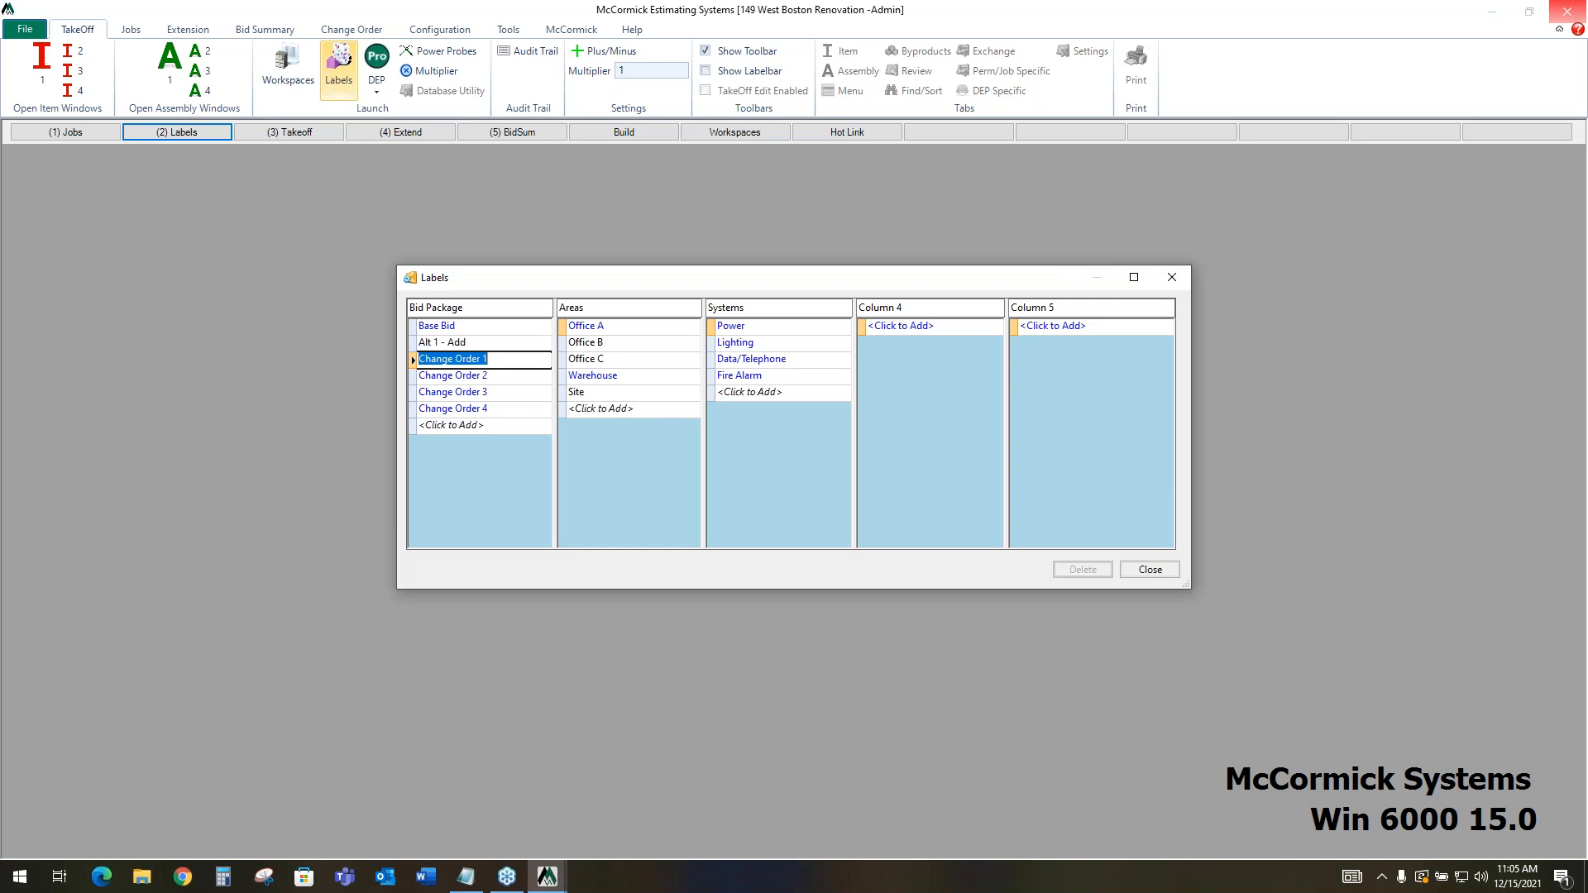
pyautogui.click(503, 376)
pyautogui.click(503, 390)
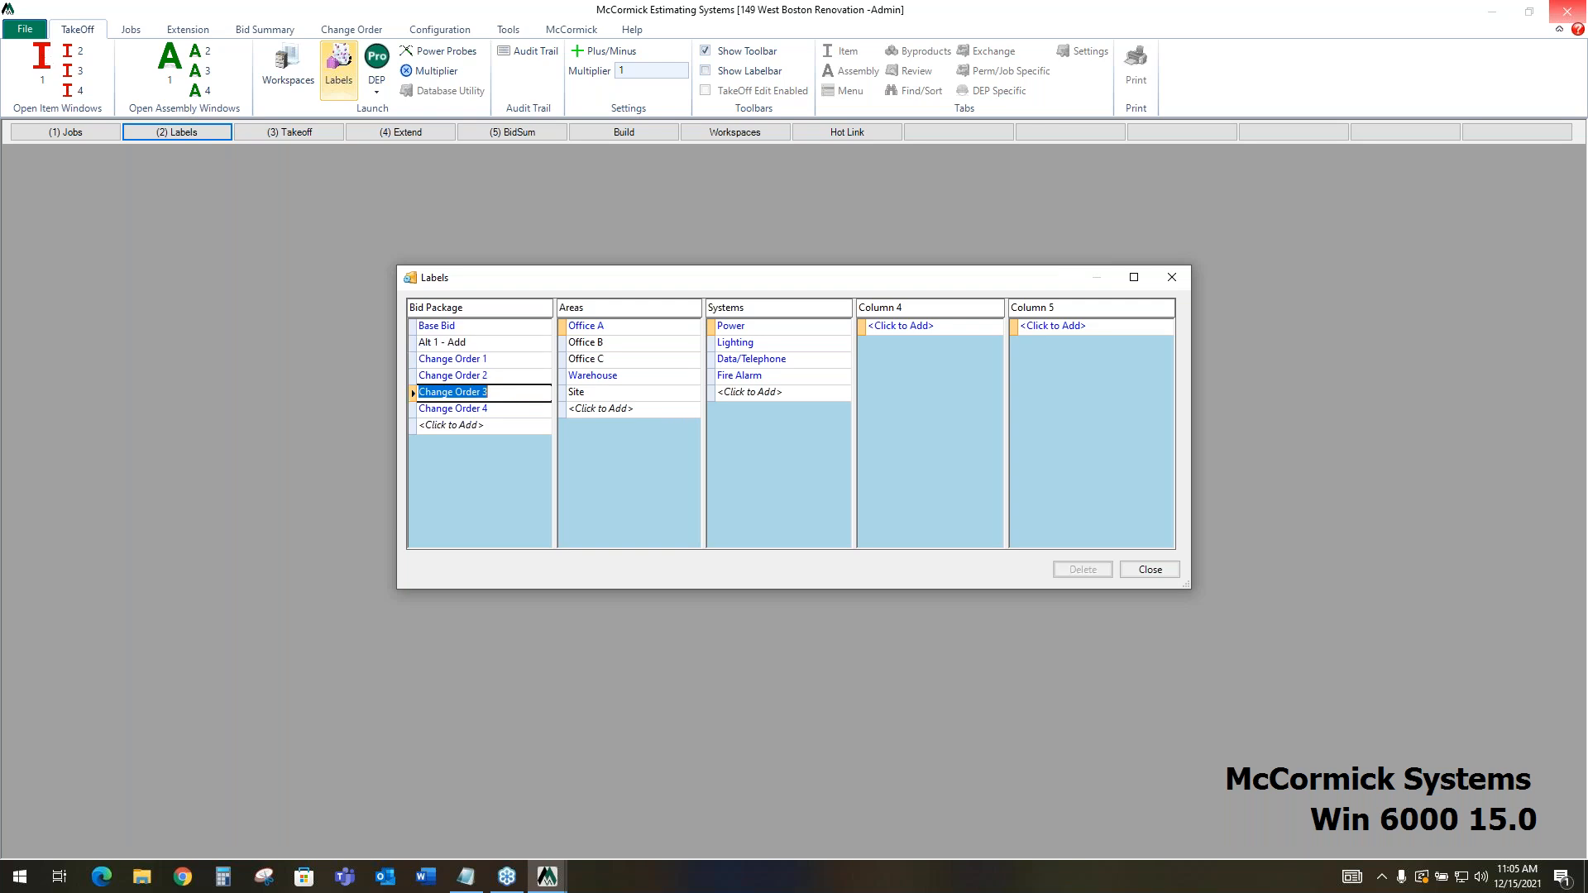
pyautogui.click(506, 410)
pyautogui.click(504, 326)
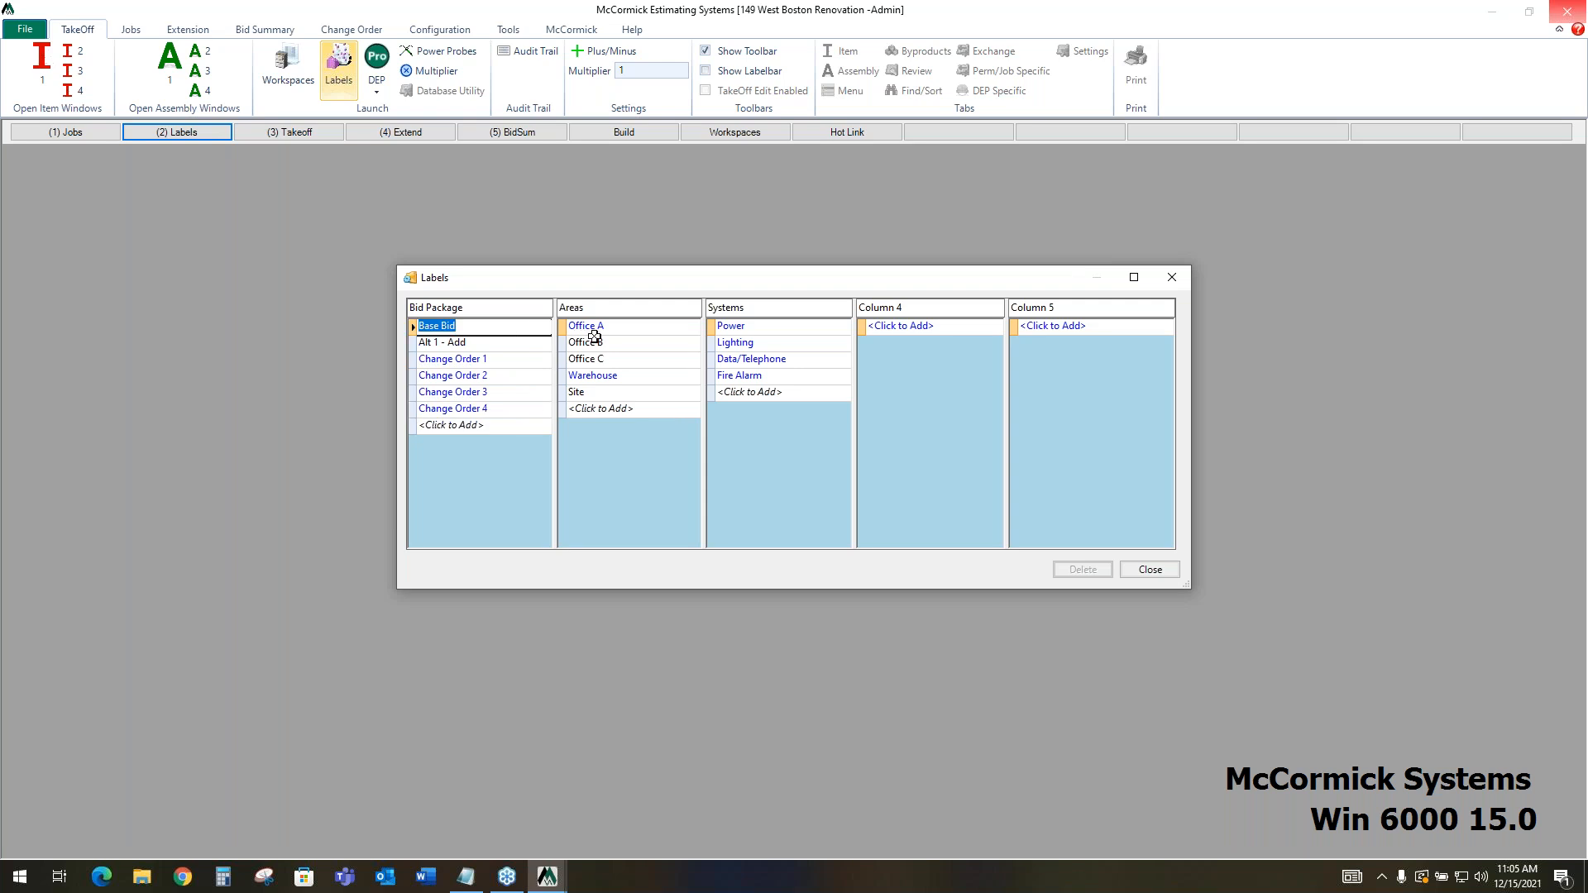
# Examine the Areas and Systems labels, including Office A, Warehouse and Power, and close the labels window
pyautogui.click(636, 325)
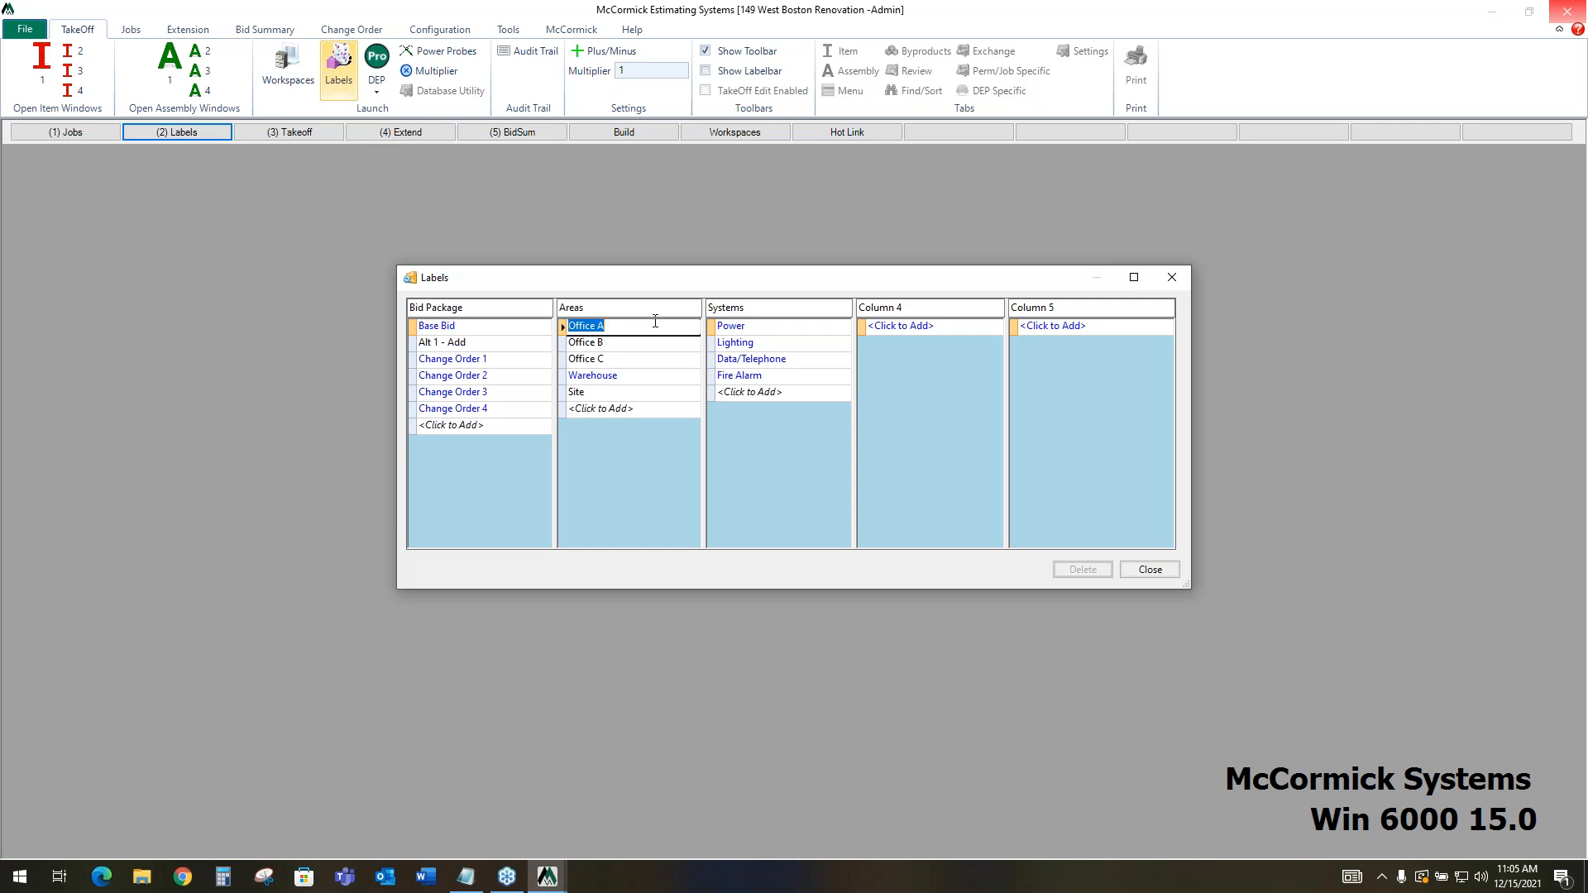
pyautogui.click(773, 325)
pyautogui.click(642, 377)
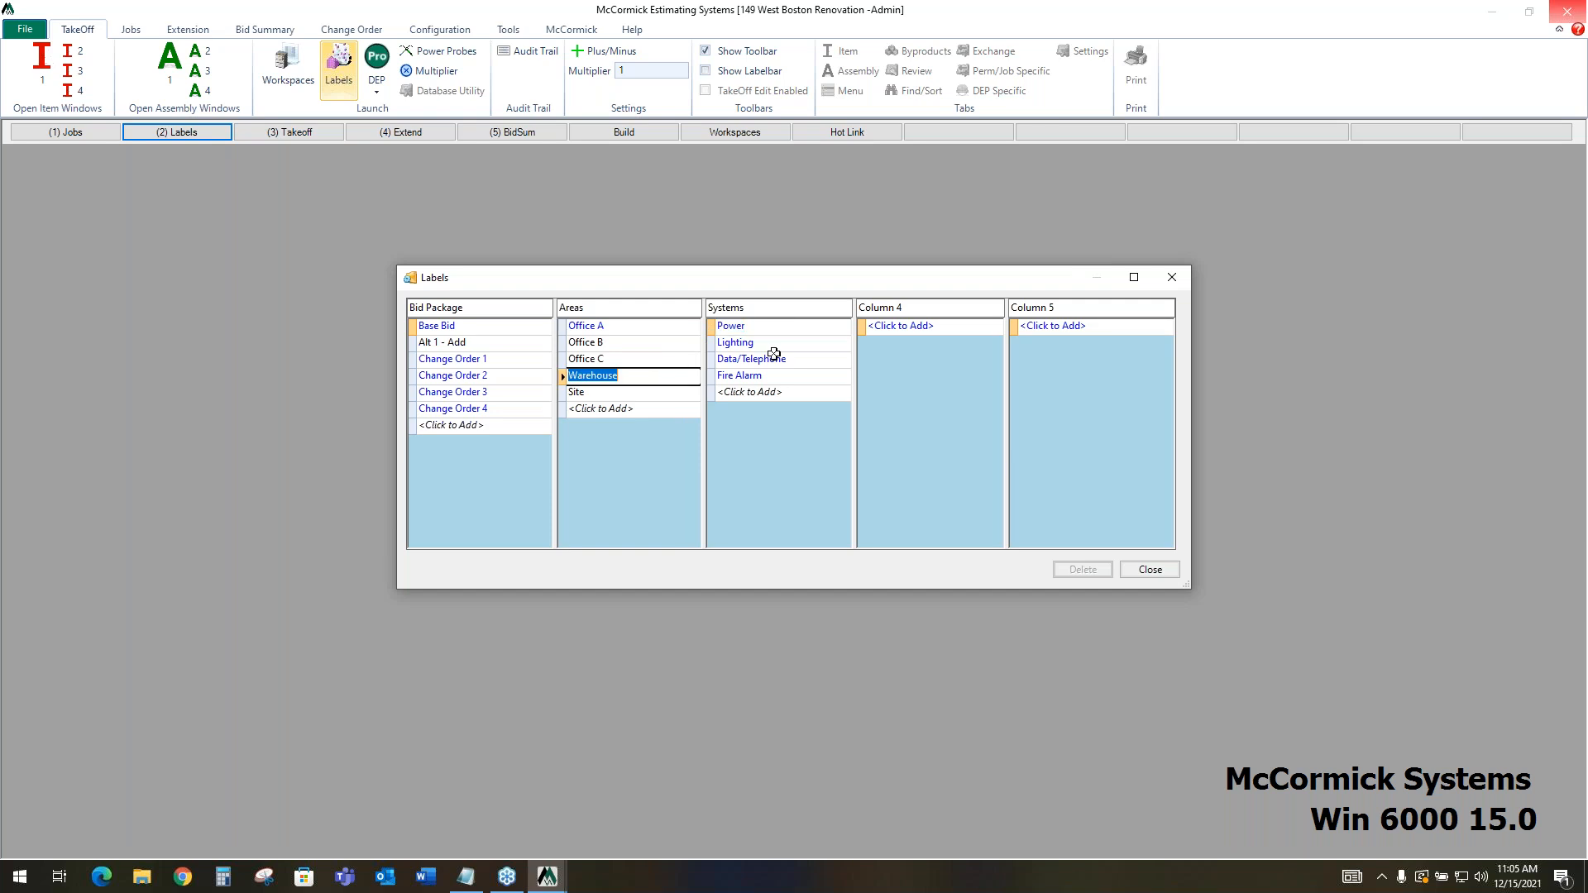
pyautogui.click(783, 327)
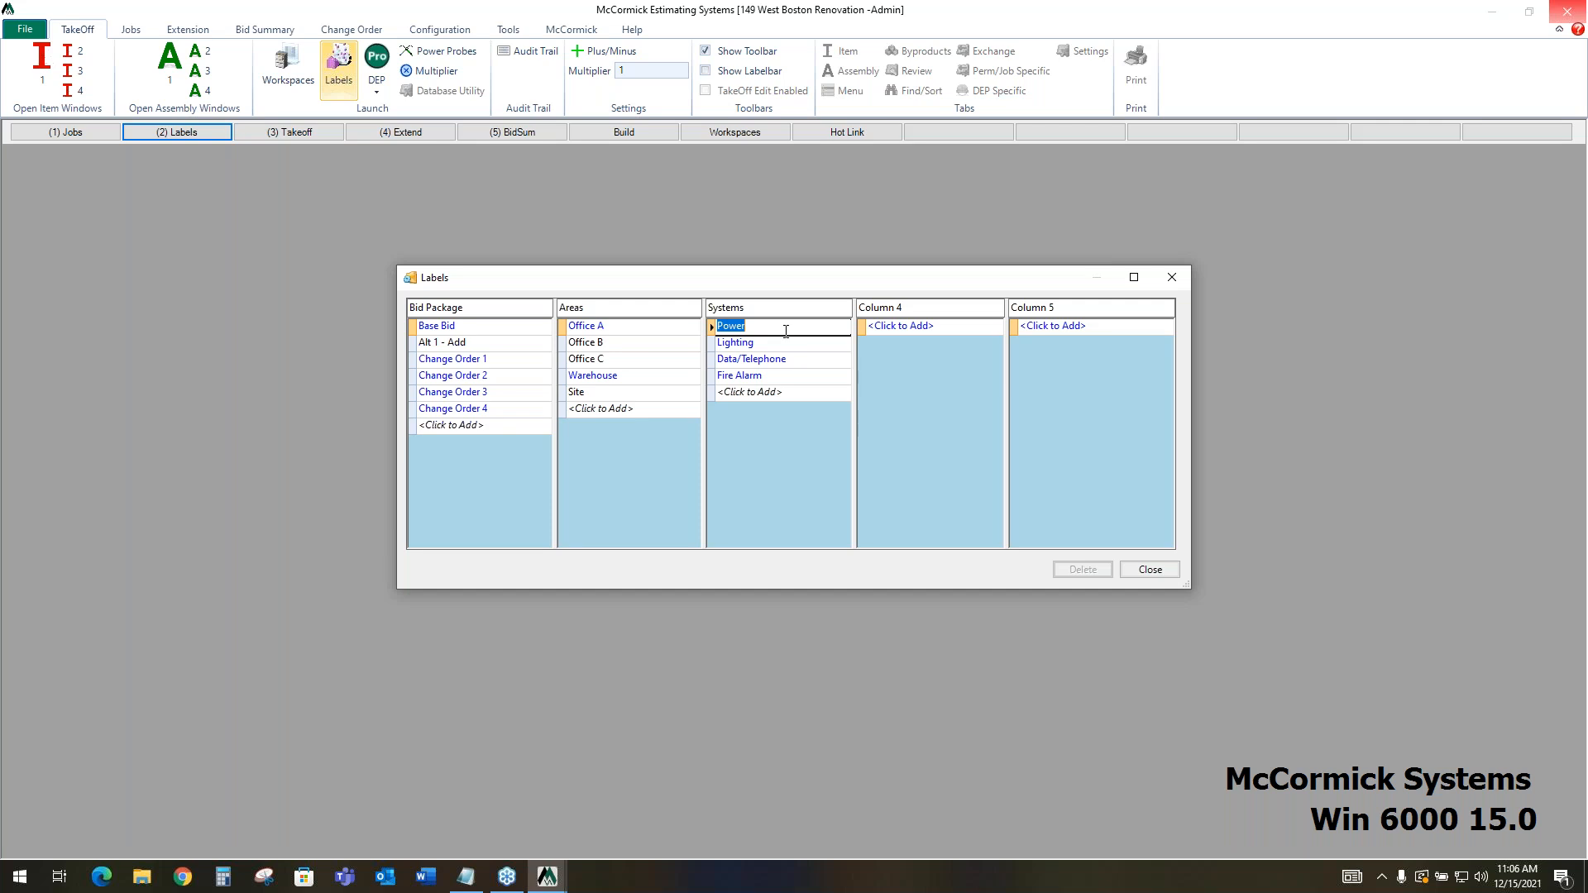
pyautogui.click(1176, 282)
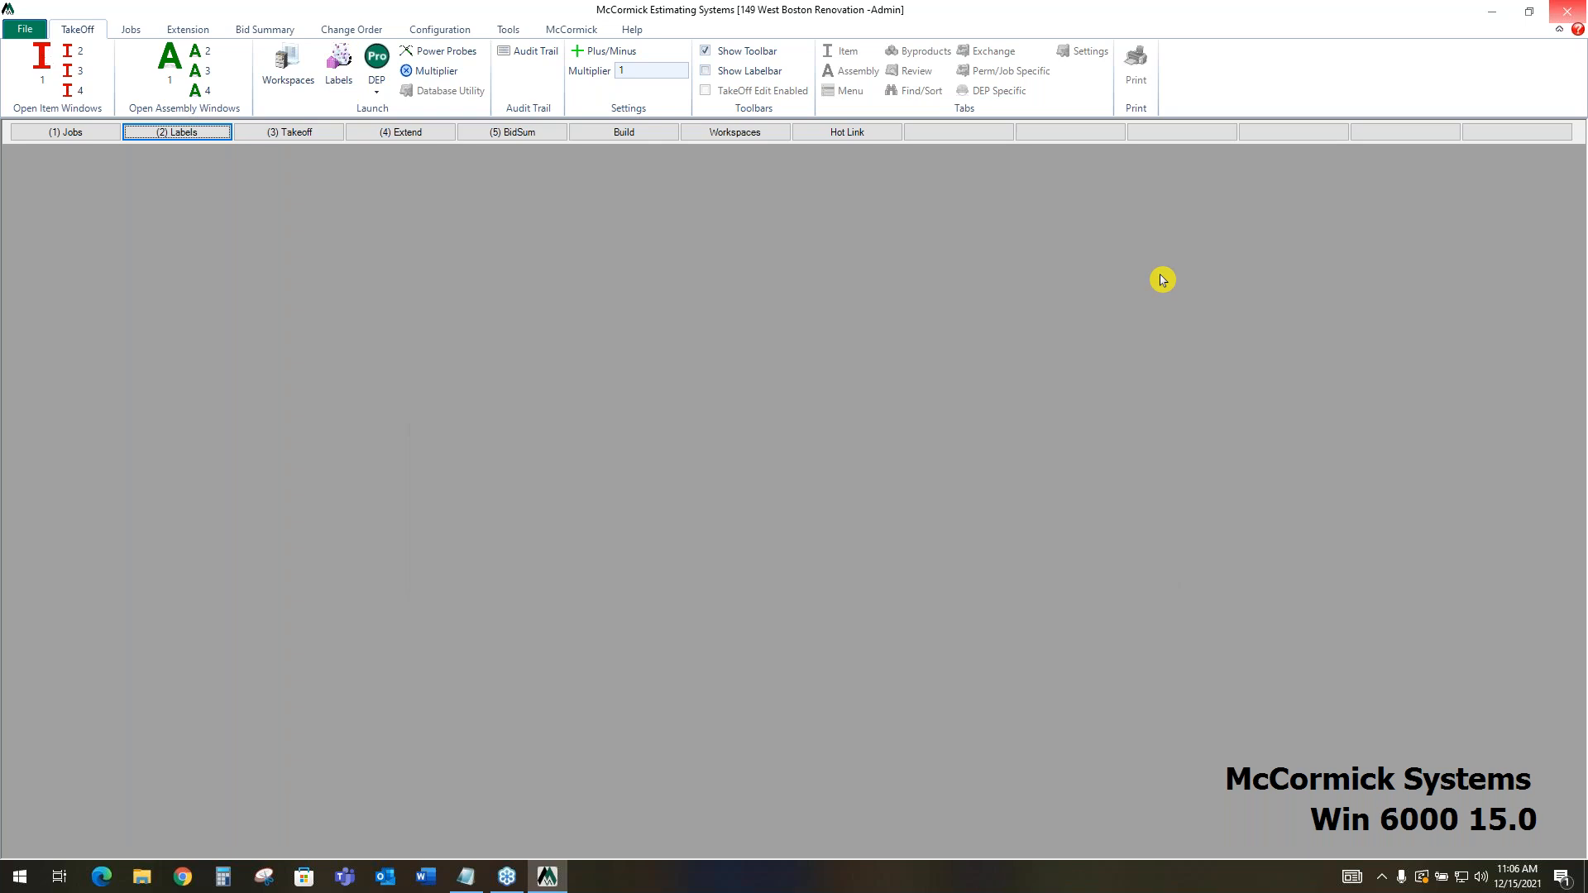
# Open the job's takeoff workspace and widen the Assembly window so its tab names show in full
pyautogui.click(301, 135)
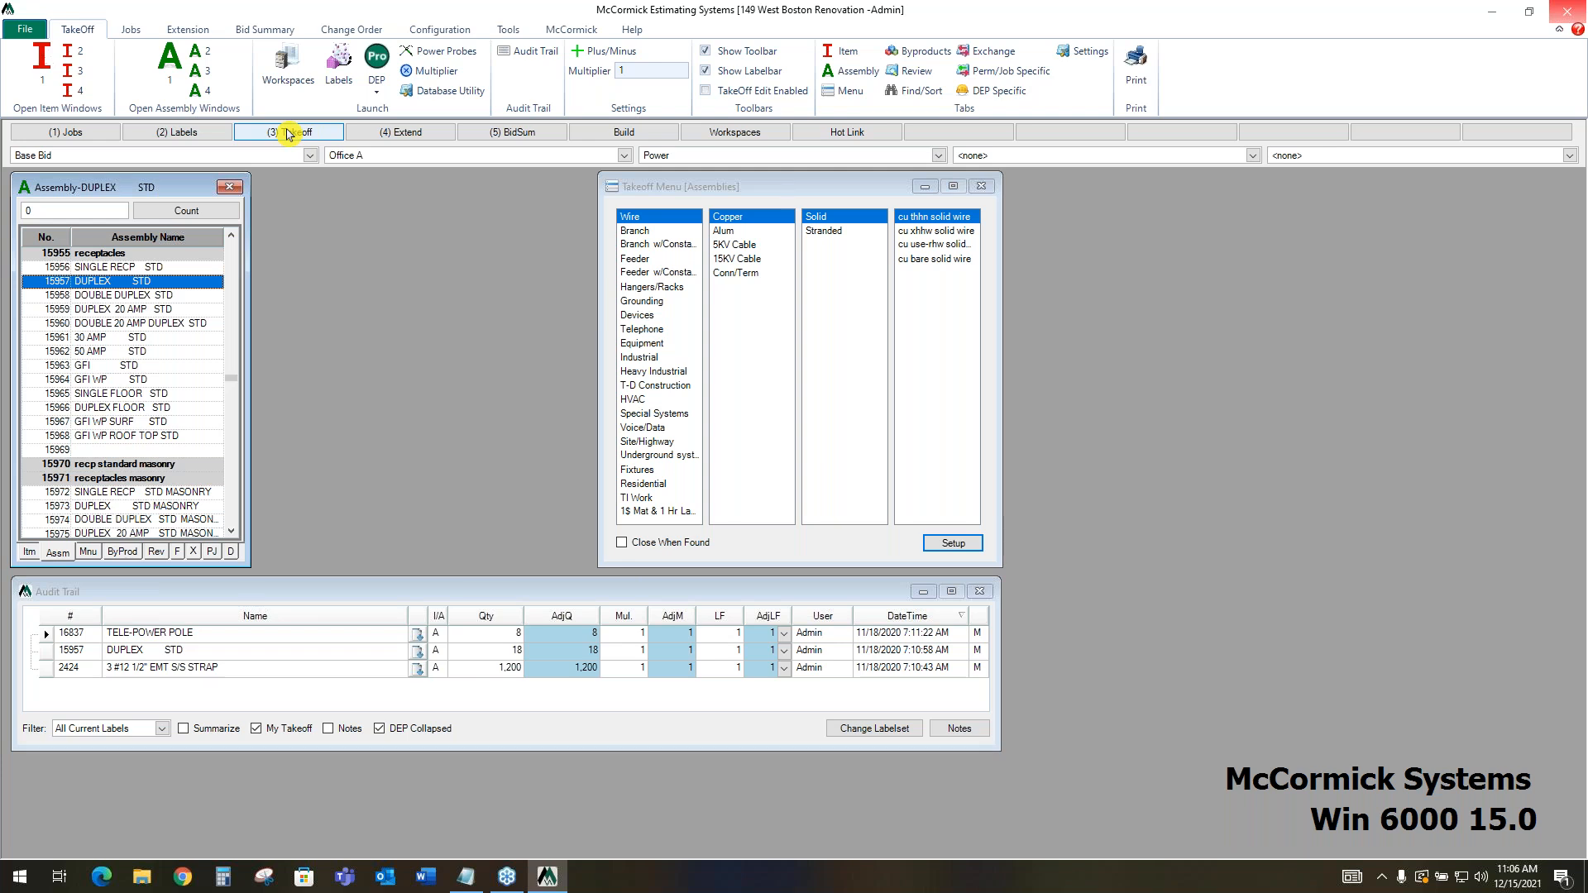
pyautogui.click(286, 133)
pyautogui.moveTo(250, 318); pyautogui.dragTo(387, 317)
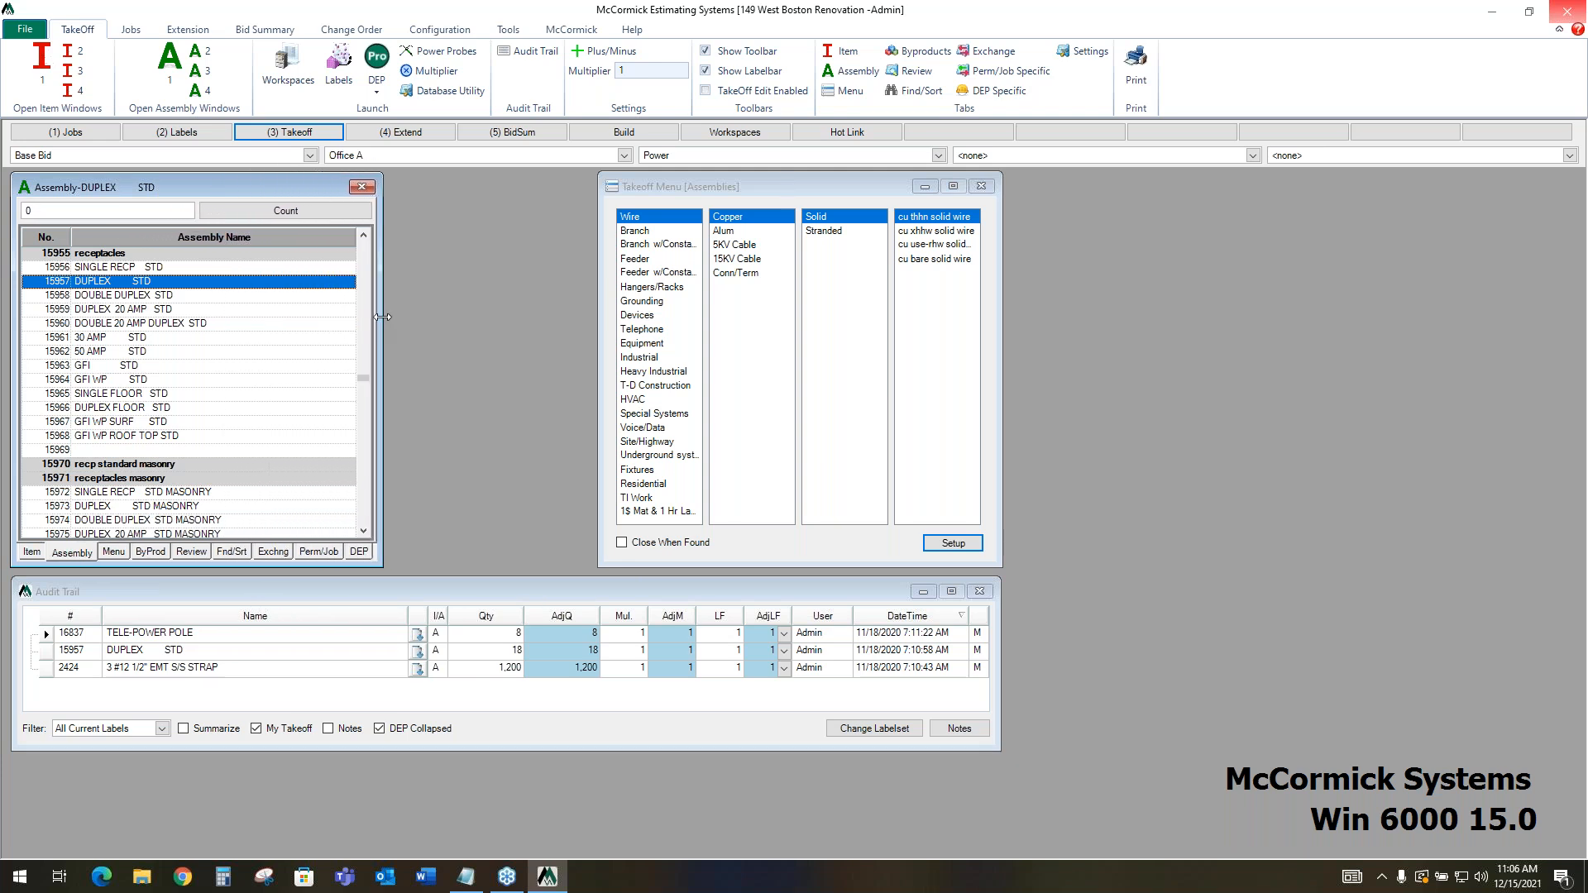
# Compare the item and assembly database lists in the takeoff window, leaving the item list displayed
pyautogui.click(31, 552)
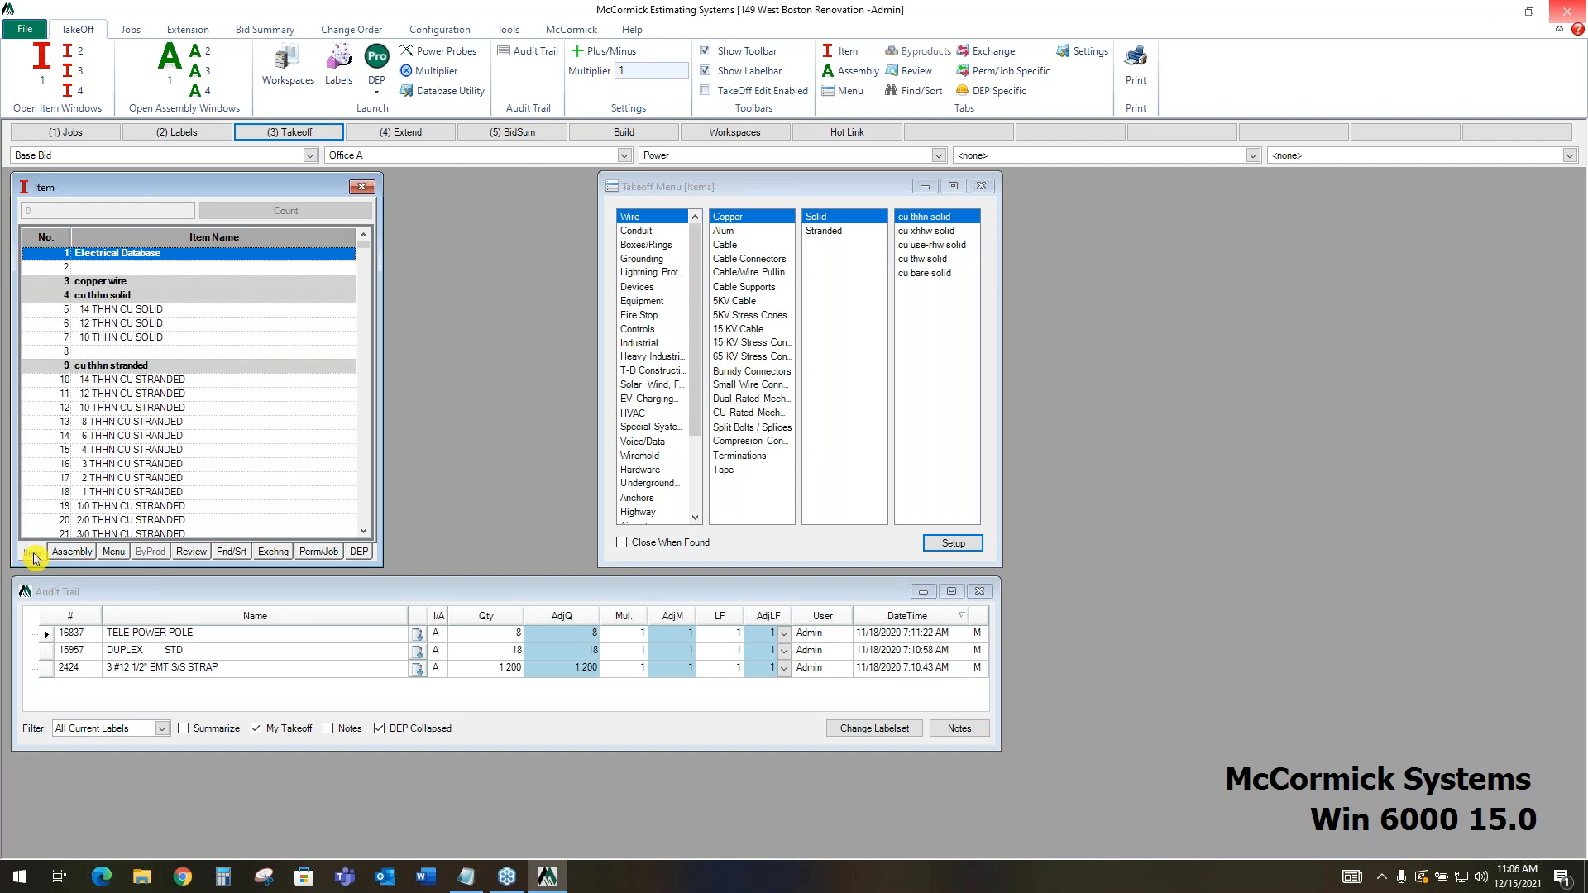
pyautogui.click(78, 558)
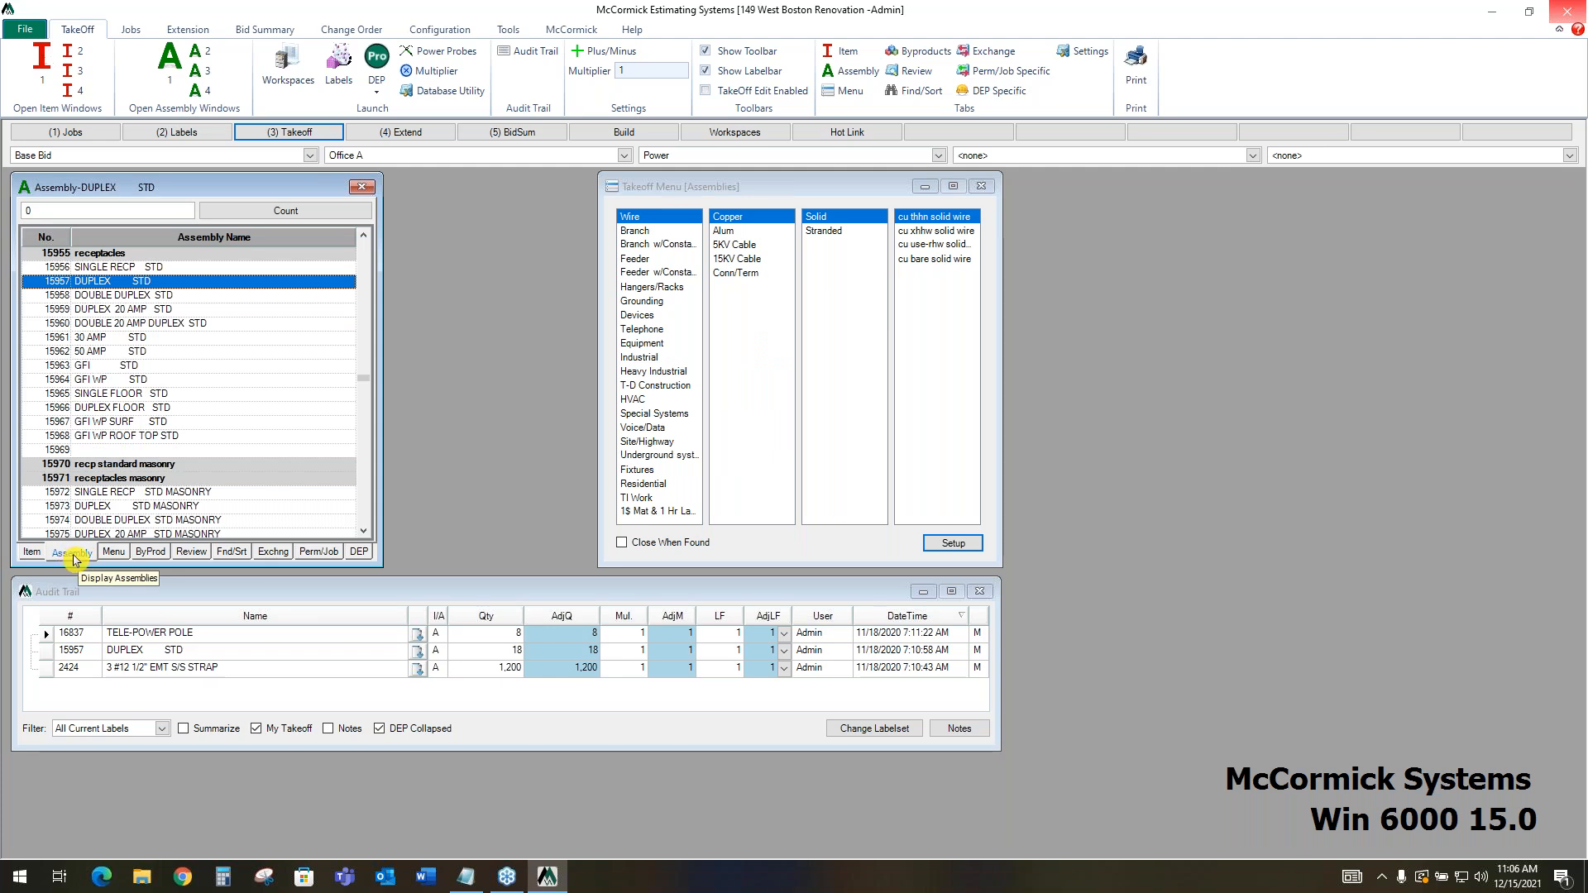
pyautogui.click(30, 552)
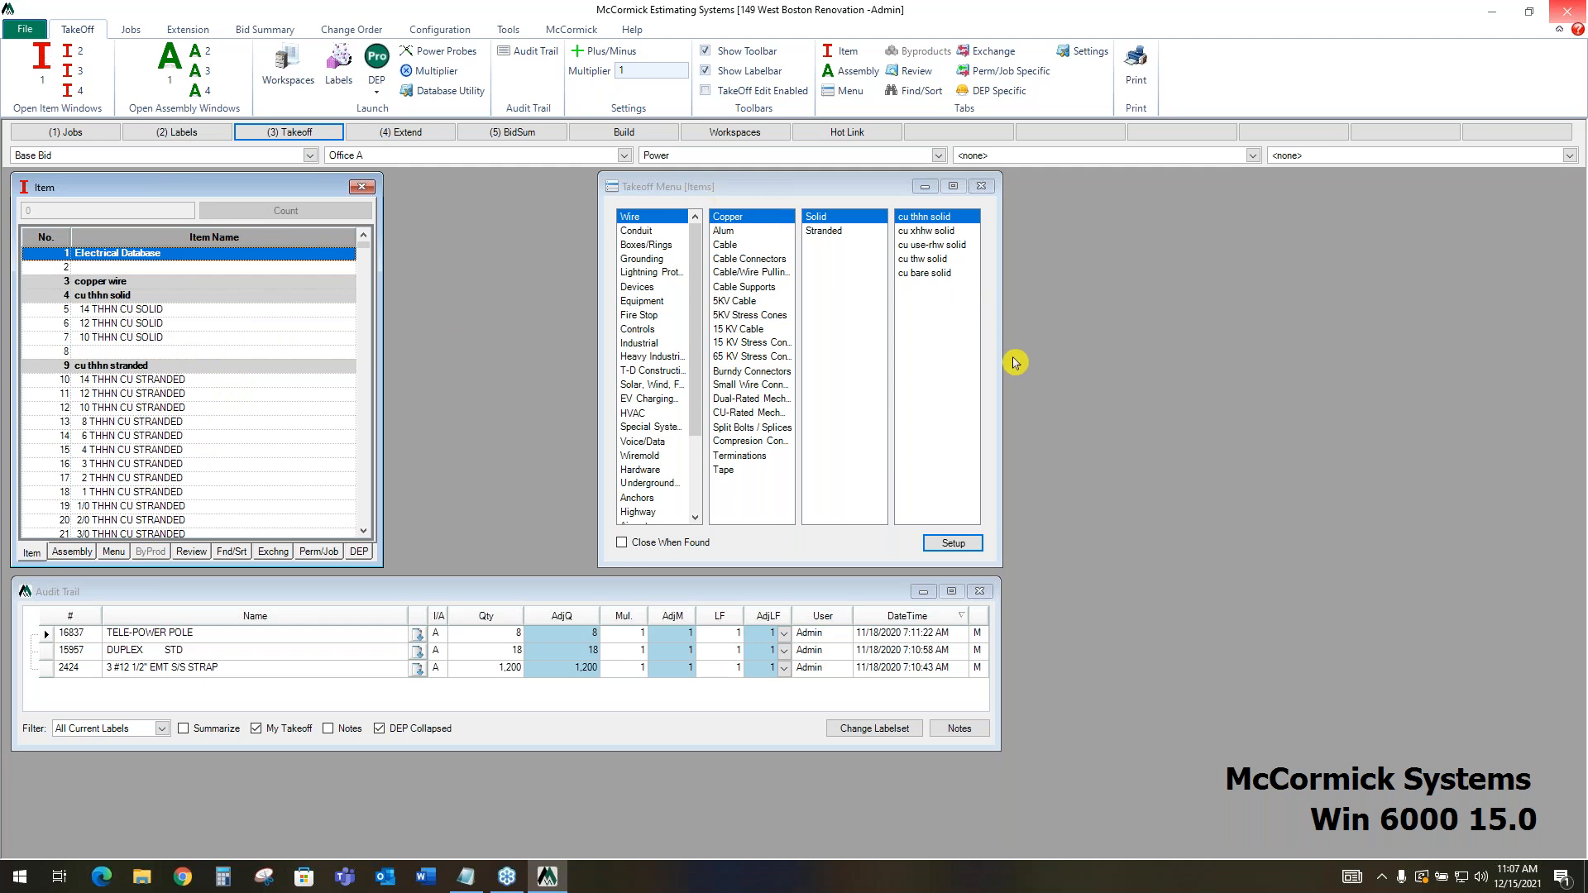
# Widen the Takeoff Menu and look through the item categories Conduit, Devices and Equipment
pyautogui.moveTo(1002, 361); pyautogui.dragTo(1370, 328)
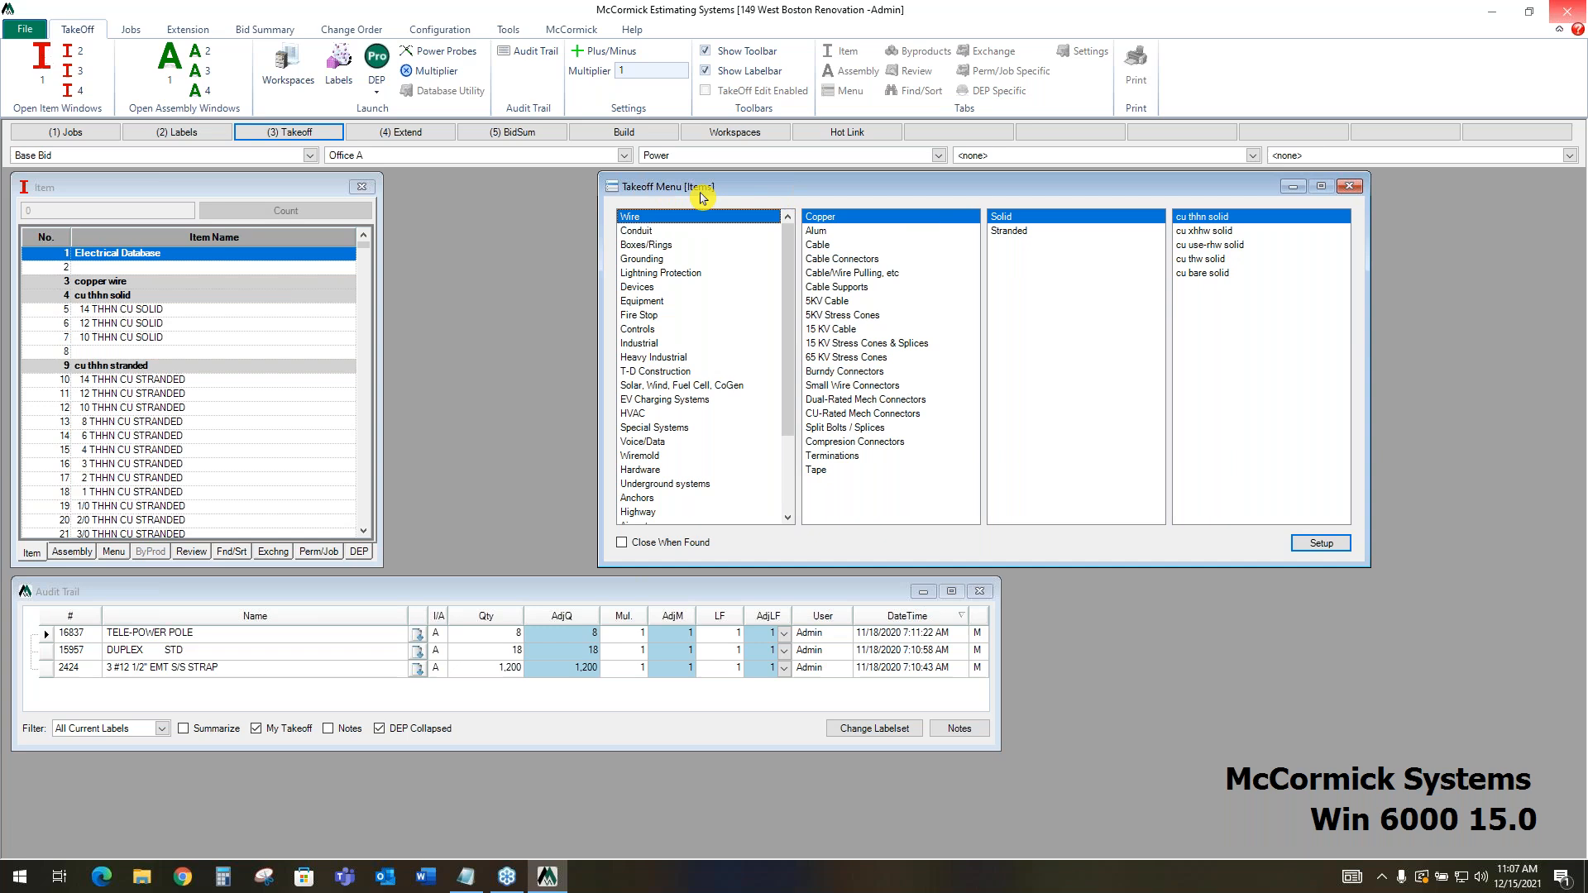
pyautogui.click(685, 235)
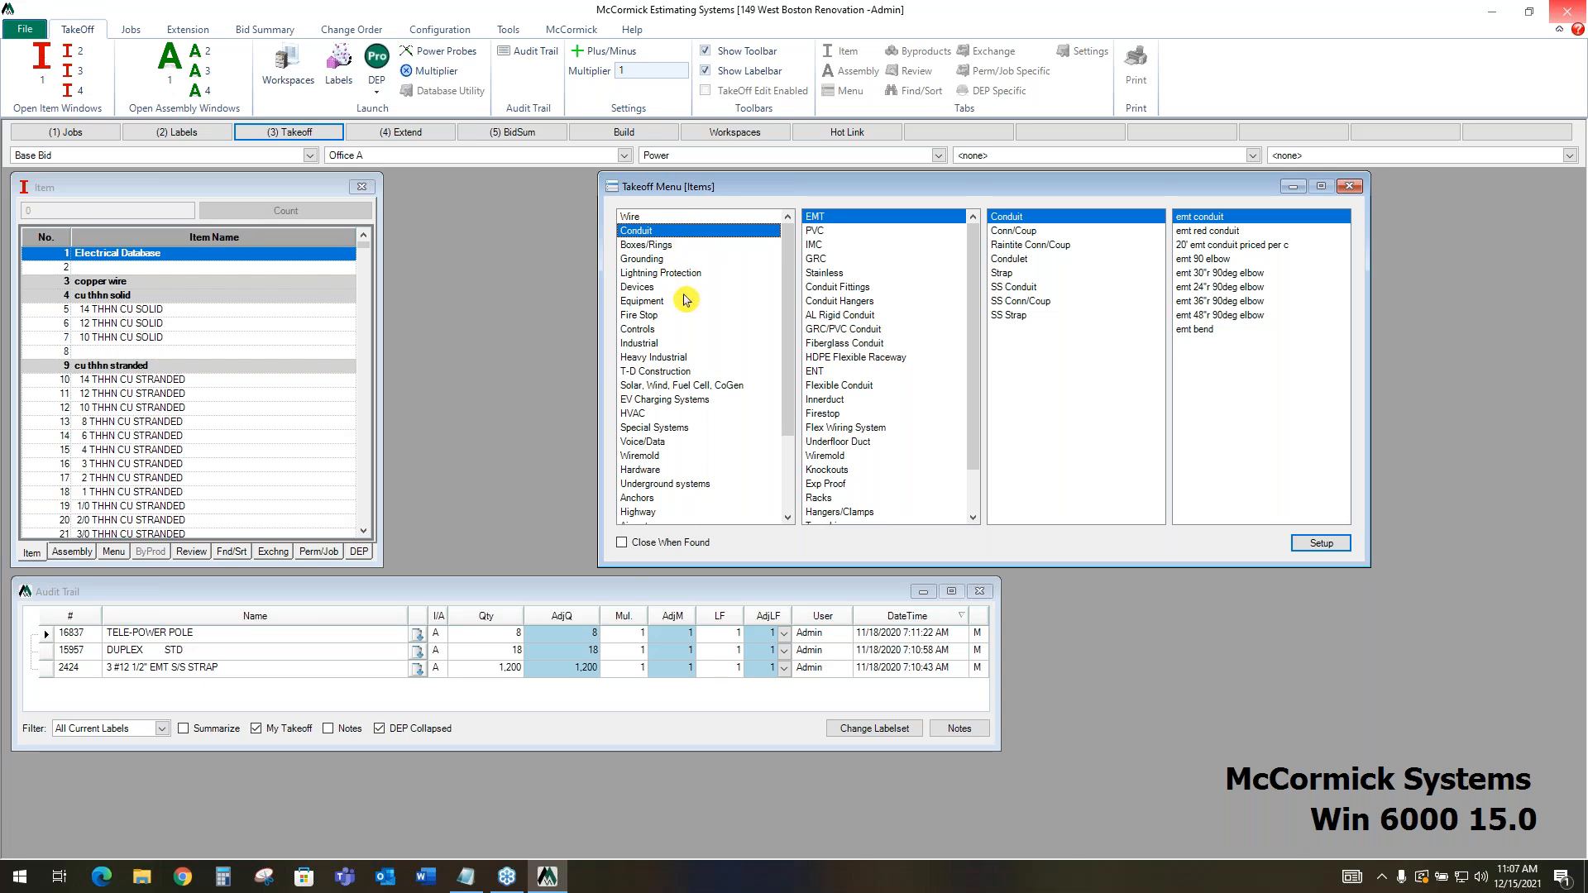
pyautogui.click(684, 289)
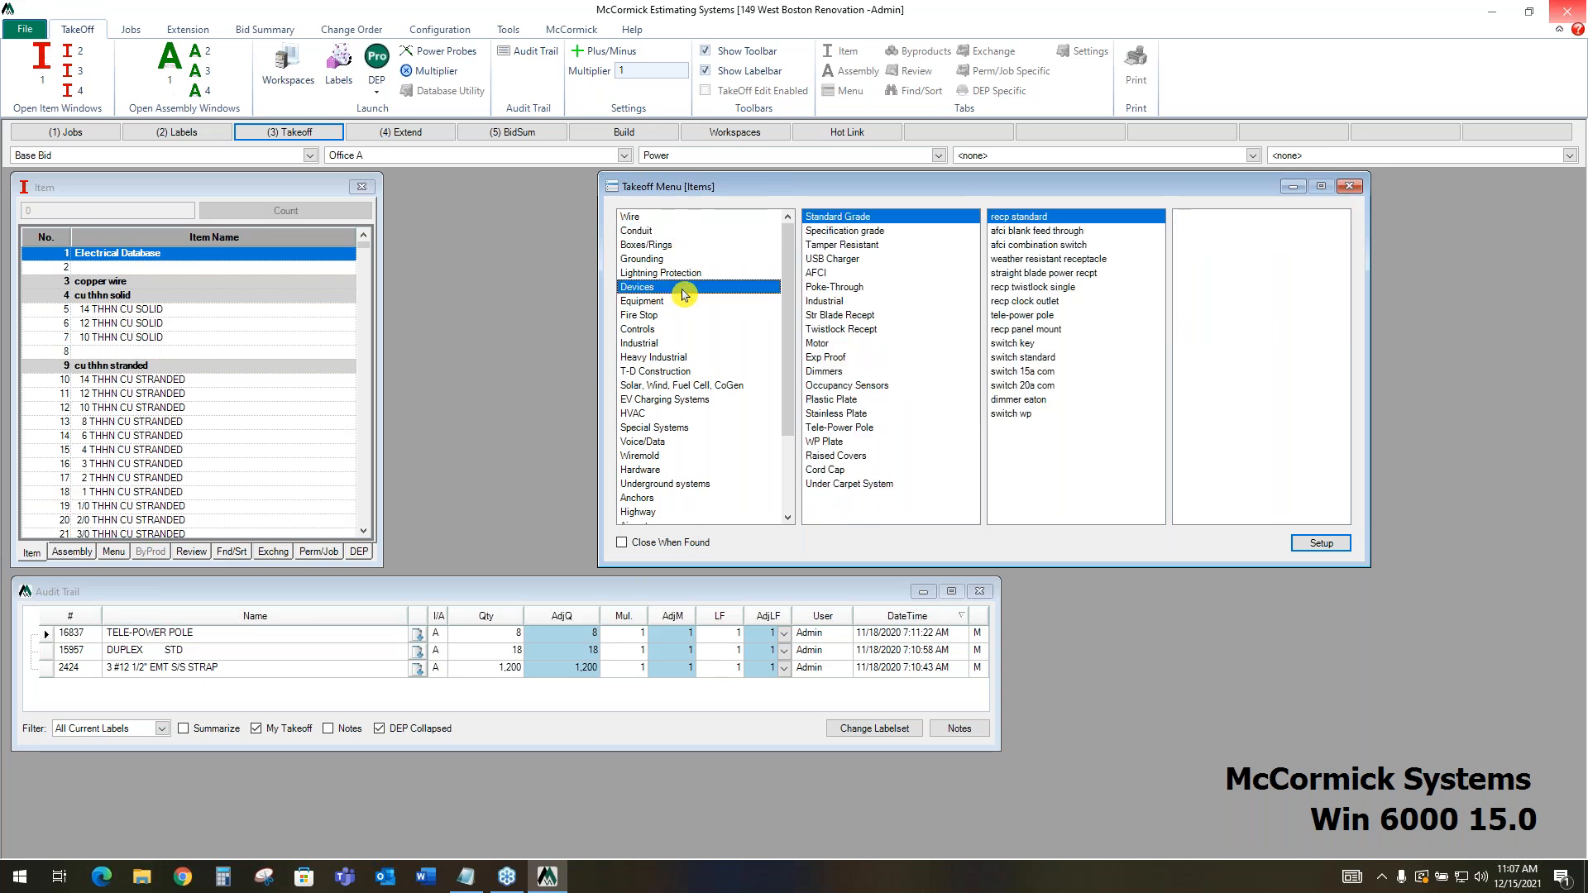
pyautogui.click(684, 305)
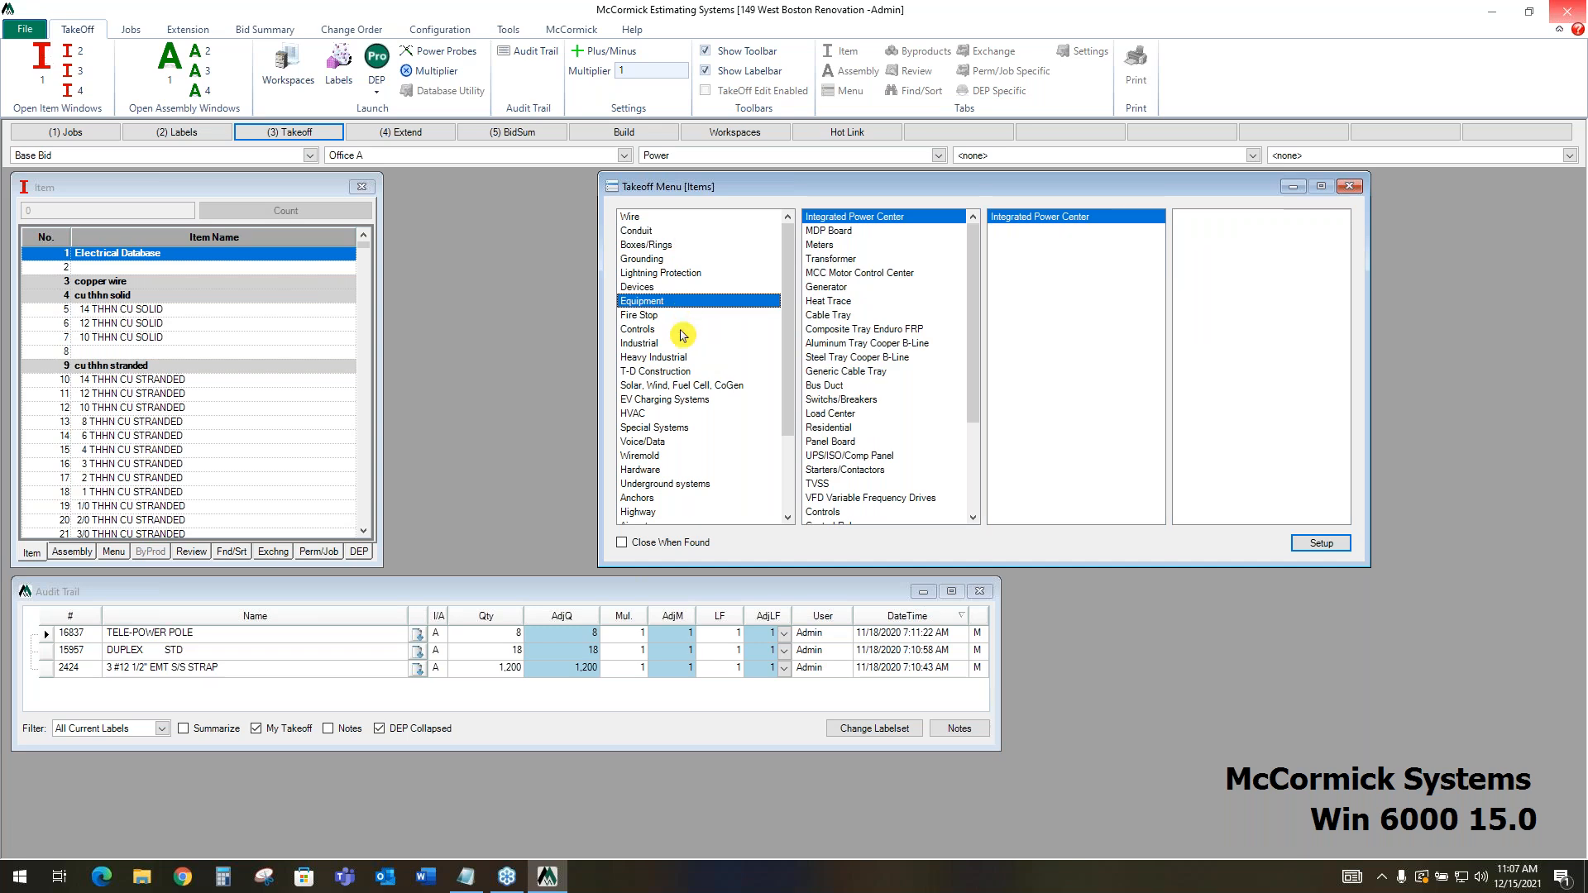
# Look through the item categories Controls, Heavy Industrial, T-D Construction, Special Systems, Voice/Data and Underground systems in the Takeoff Menu
pyautogui.click(682, 330)
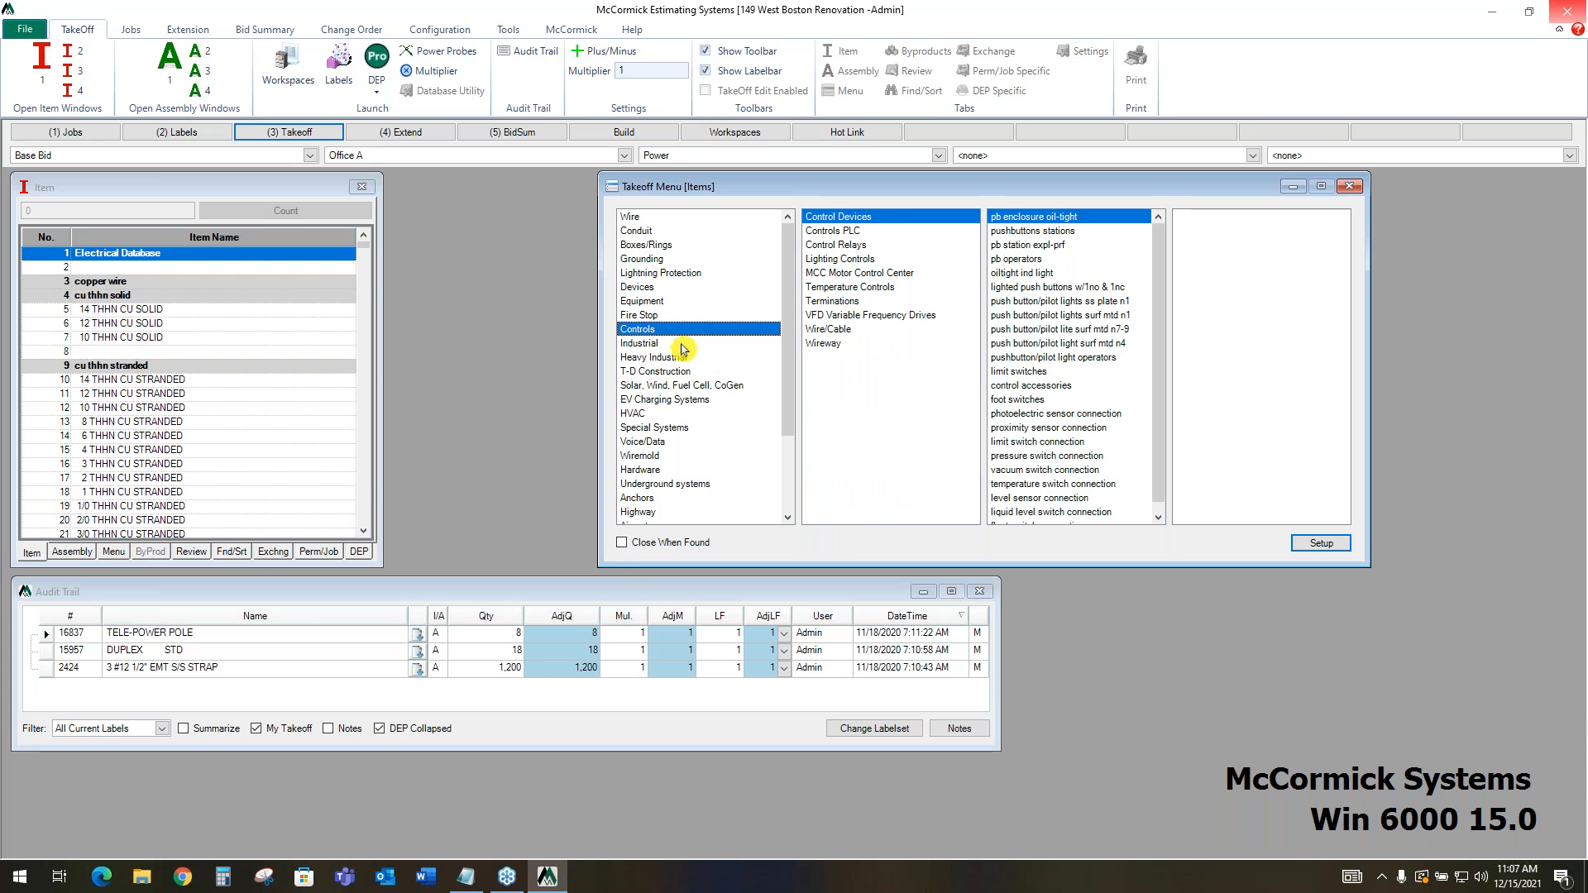
pyautogui.click(683, 344)
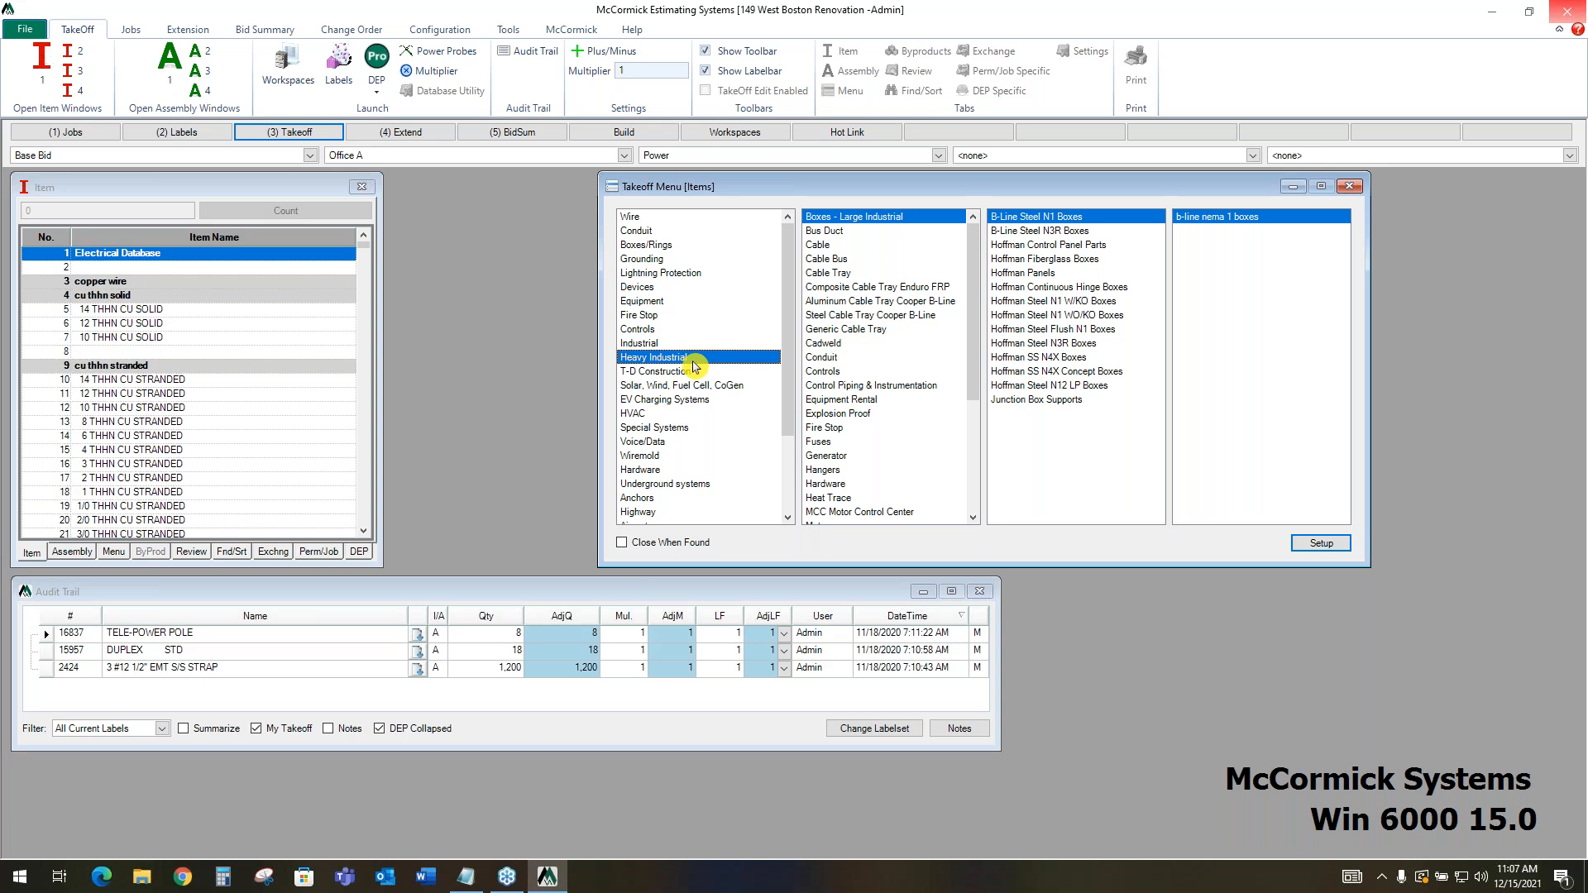
pyautogui.click(691, 372)
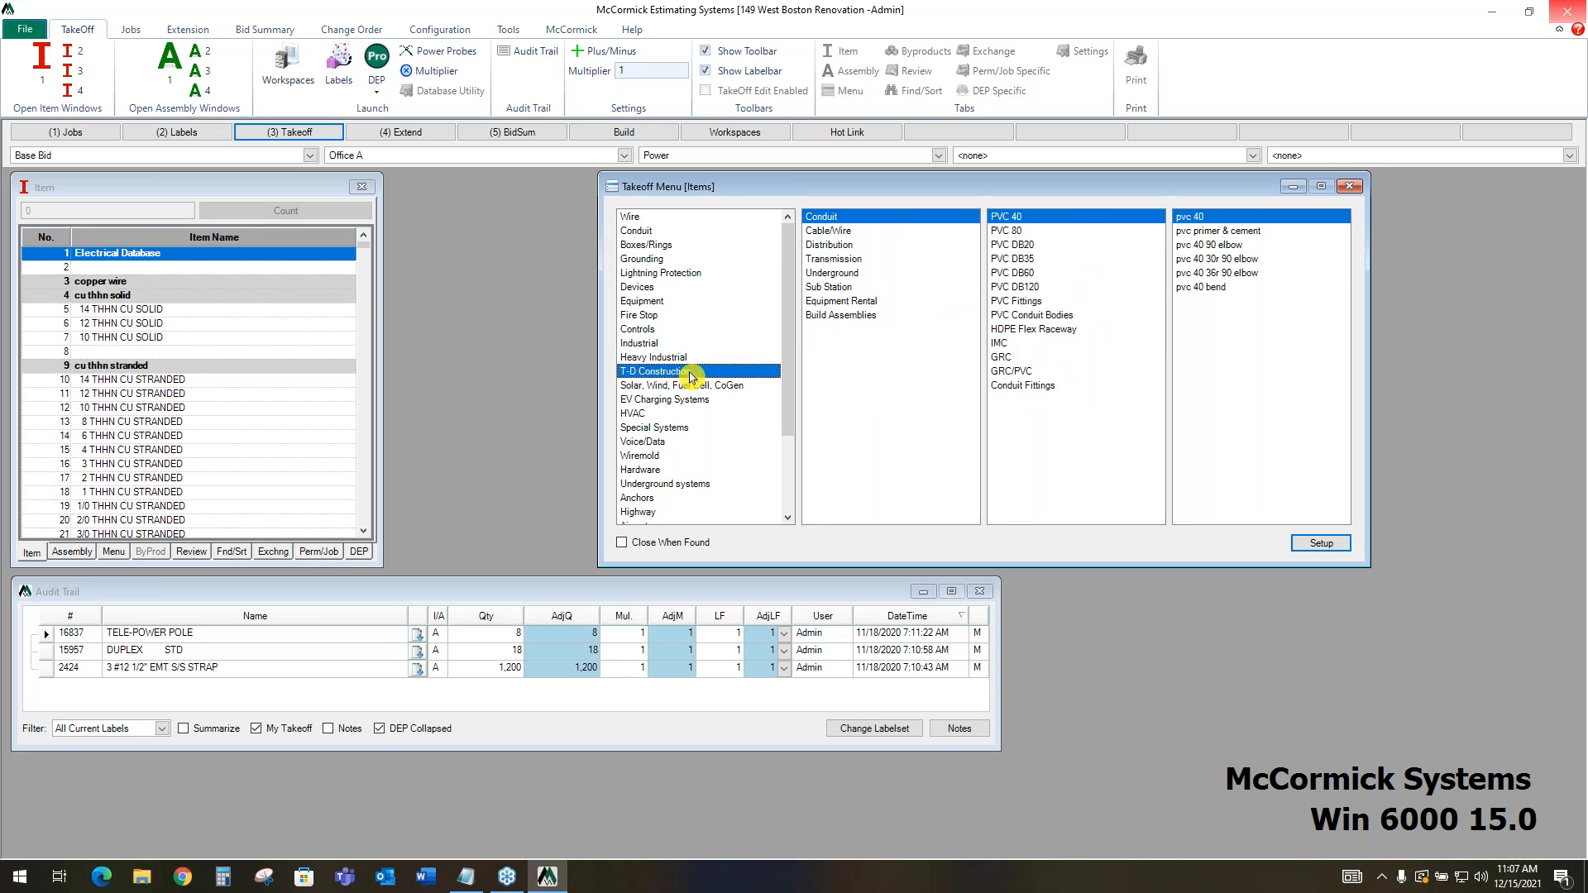
pyautogui.click(685, 428)
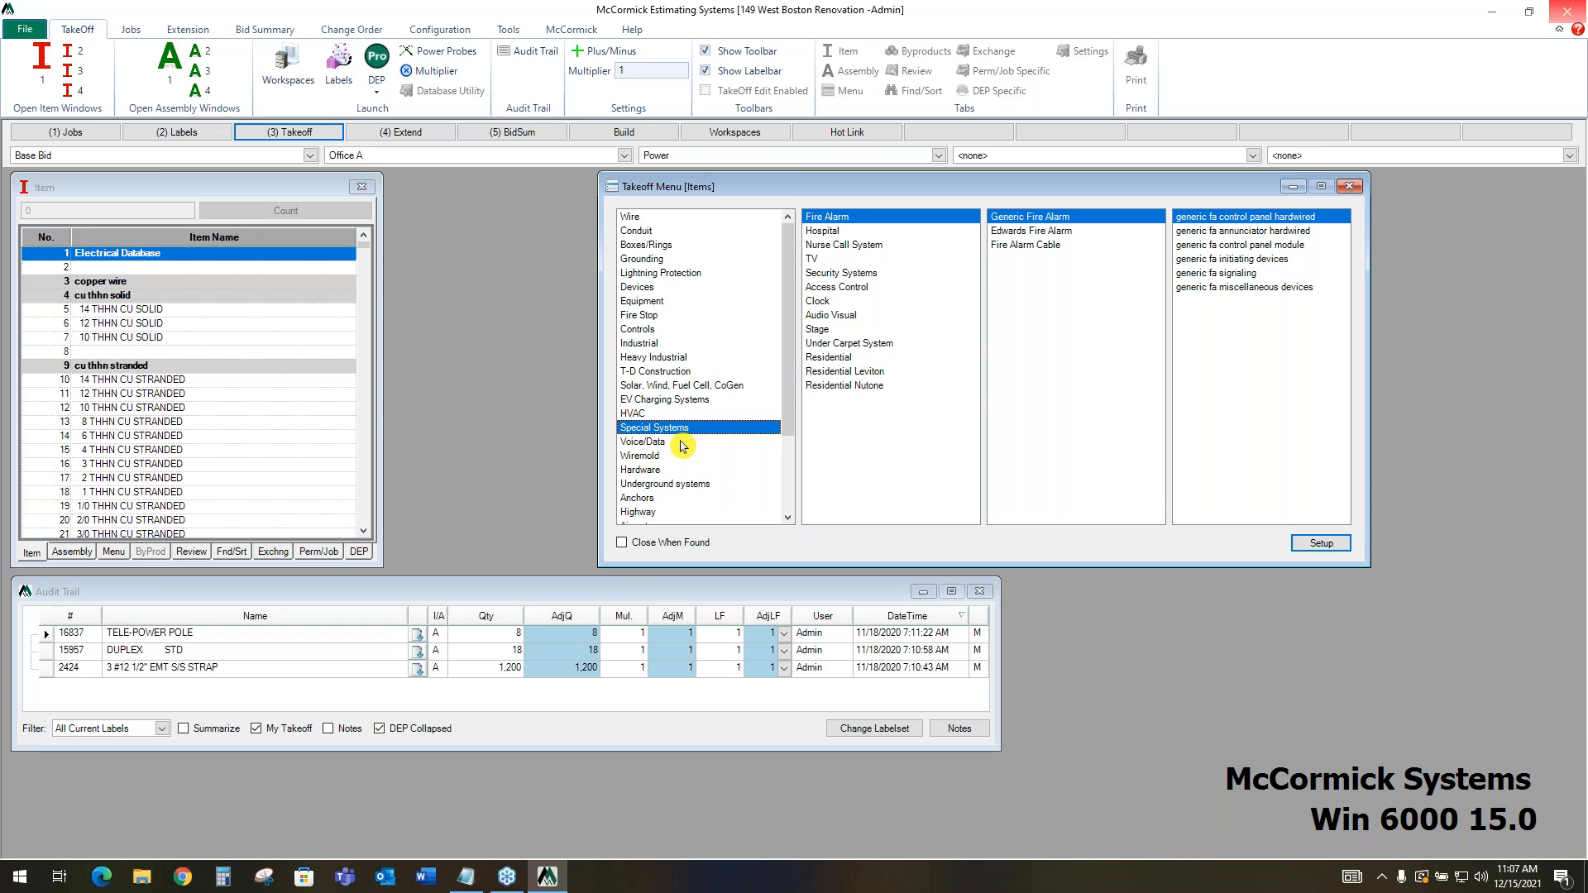
pyautogui.click(682, 443)
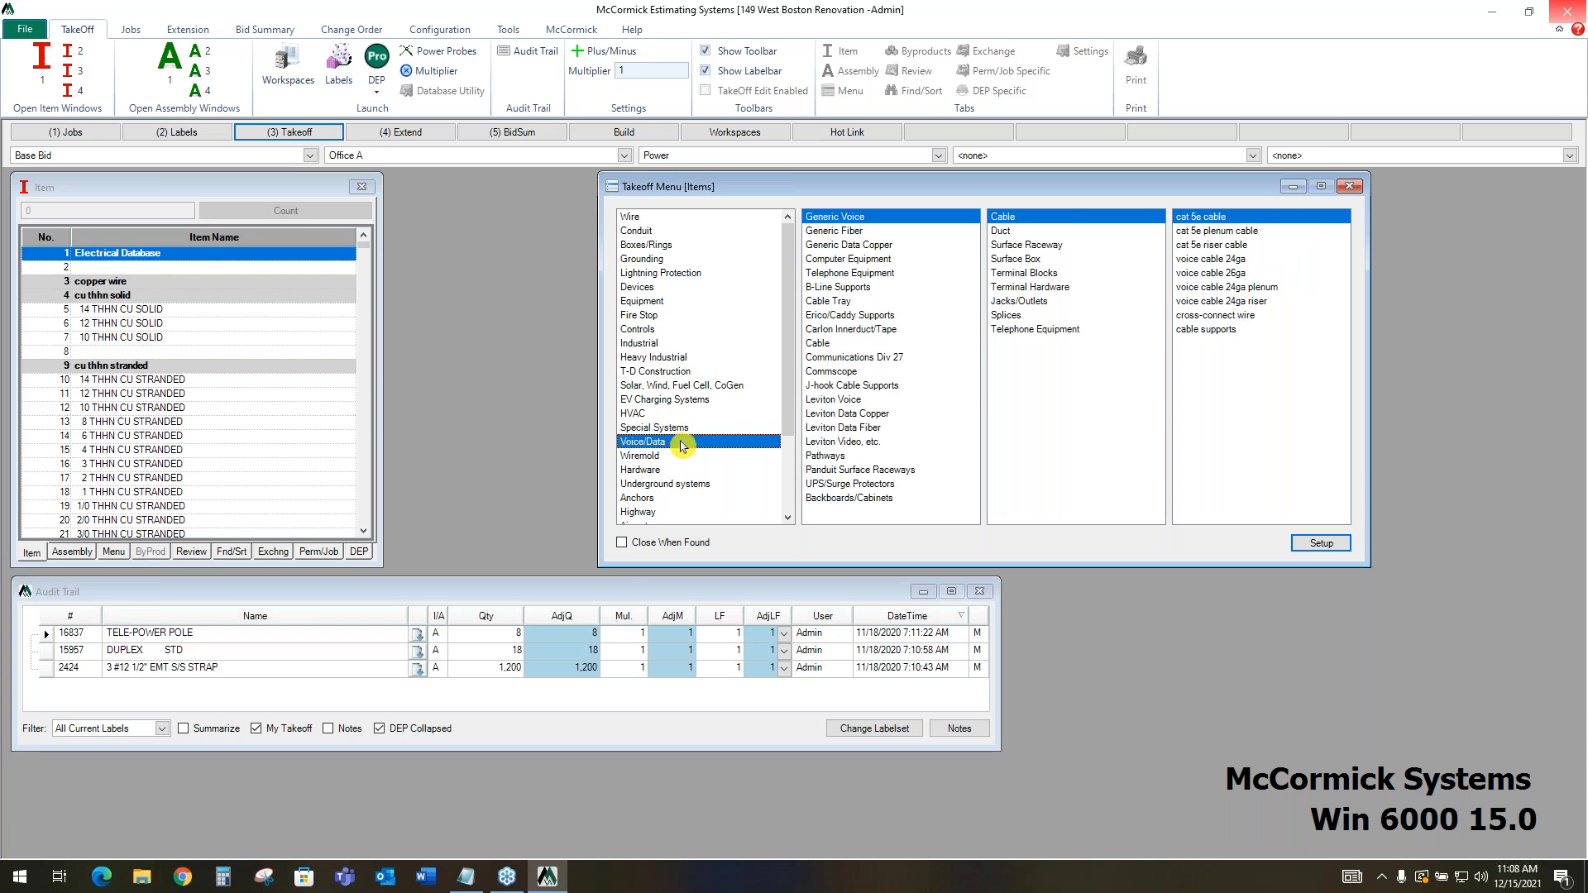
pyautogui.click(692, 486)
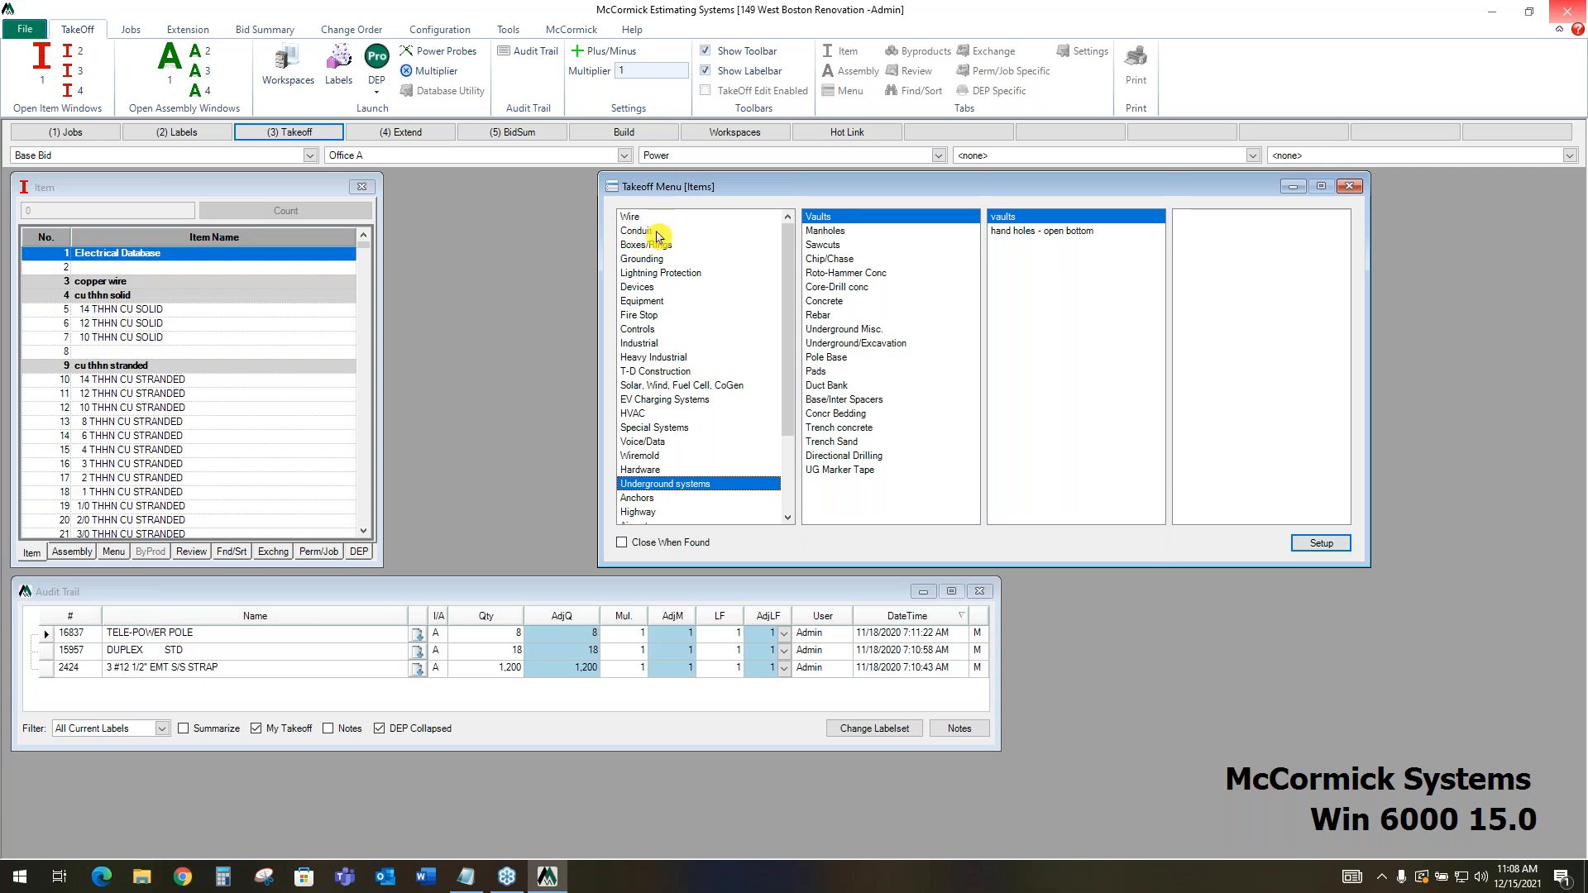
# Find the pvc 40 section under Conduit, PVC, PVC 40 Conduit and select the 1 PVC 40 item
pyautogui.click(649, 233)
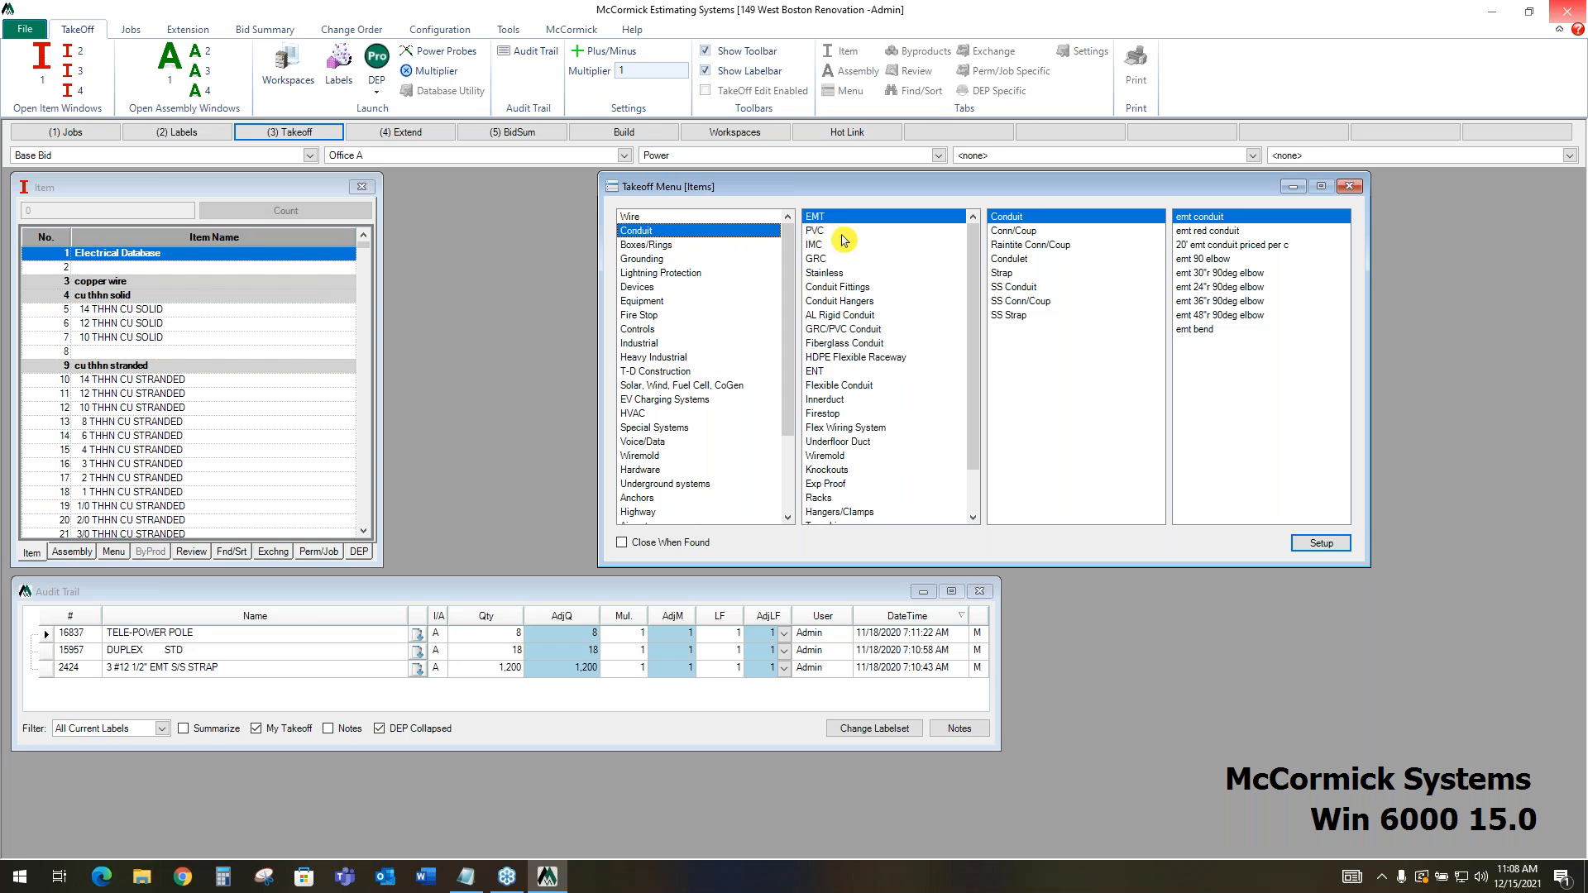
pyautogui.click(842, 234)
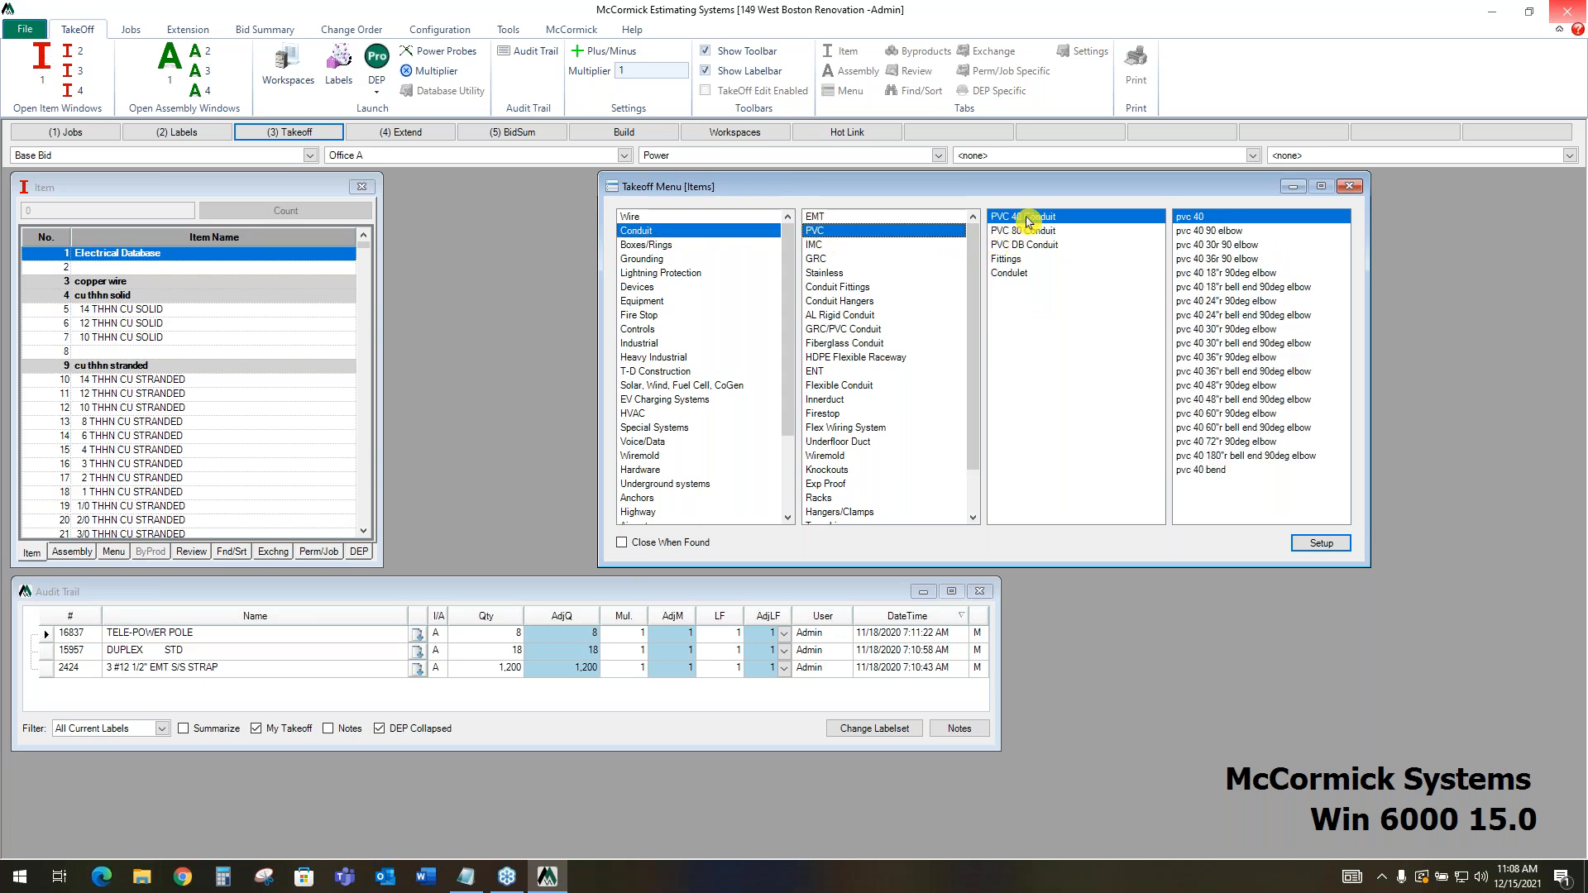
pyautogui.click(1209, 225)
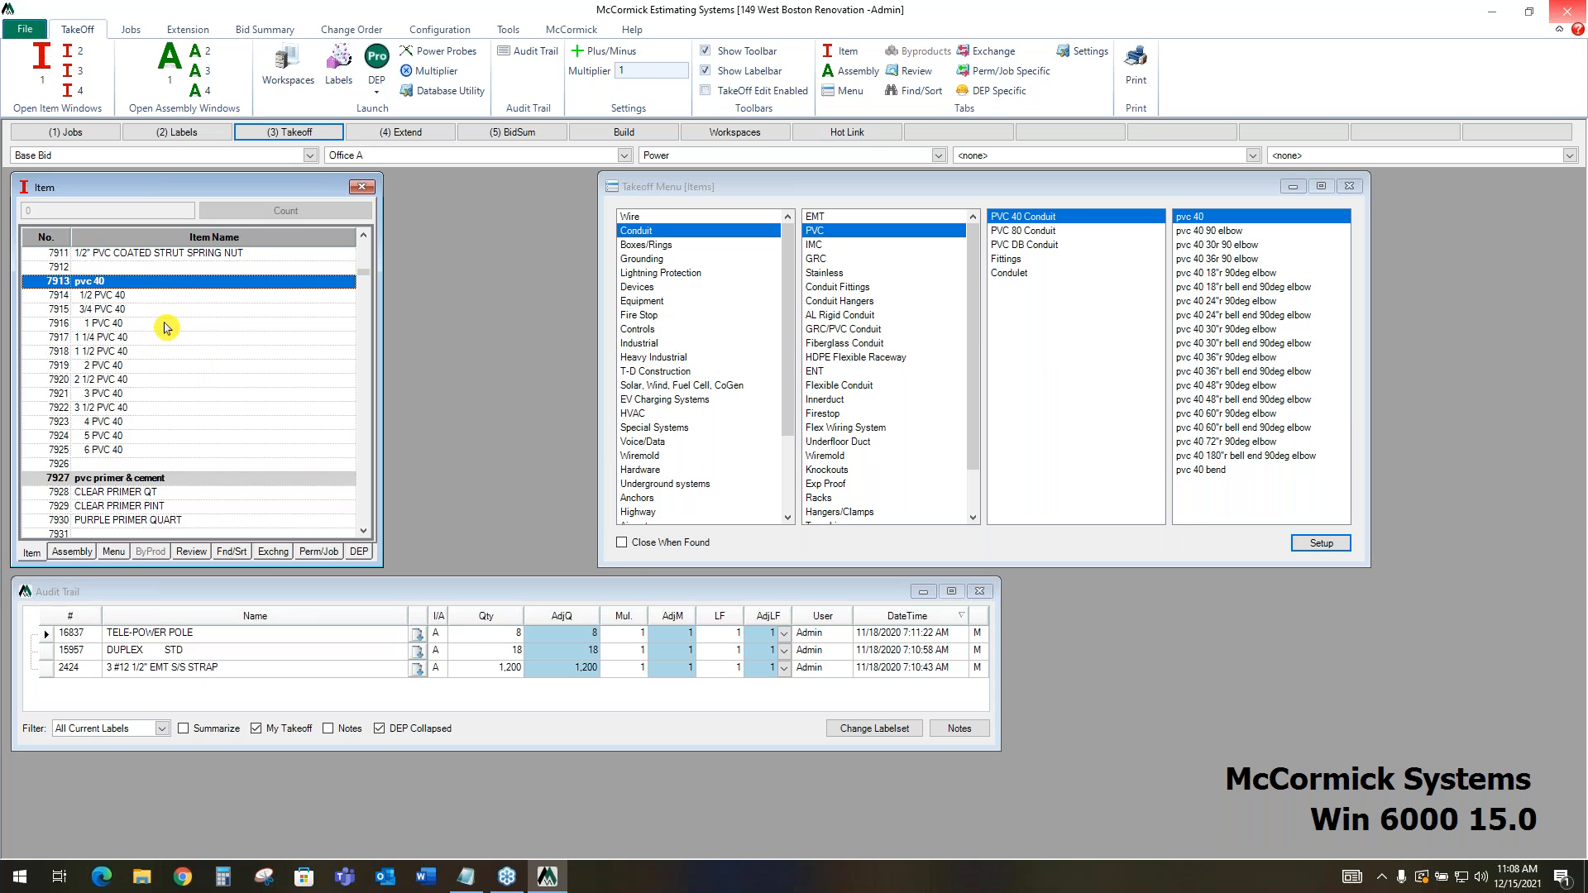
pyautogui.click(165, 323)
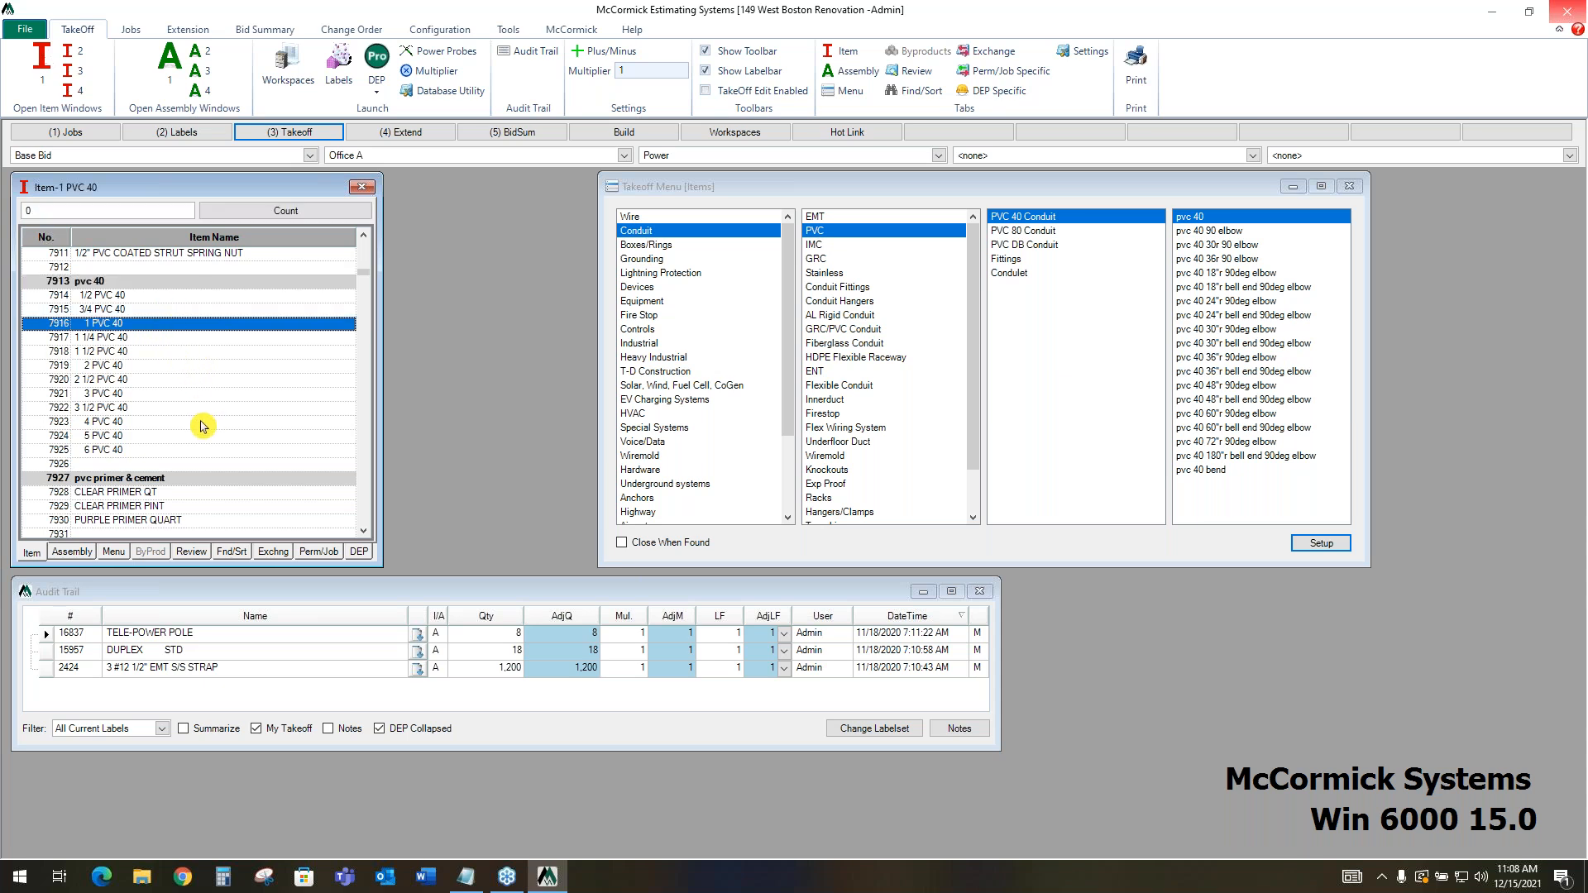
# Review the 1 PVC 40 item's price levels and its bid, change-order and NECA labor values, and close the review
pyautogui.click(196, 554)
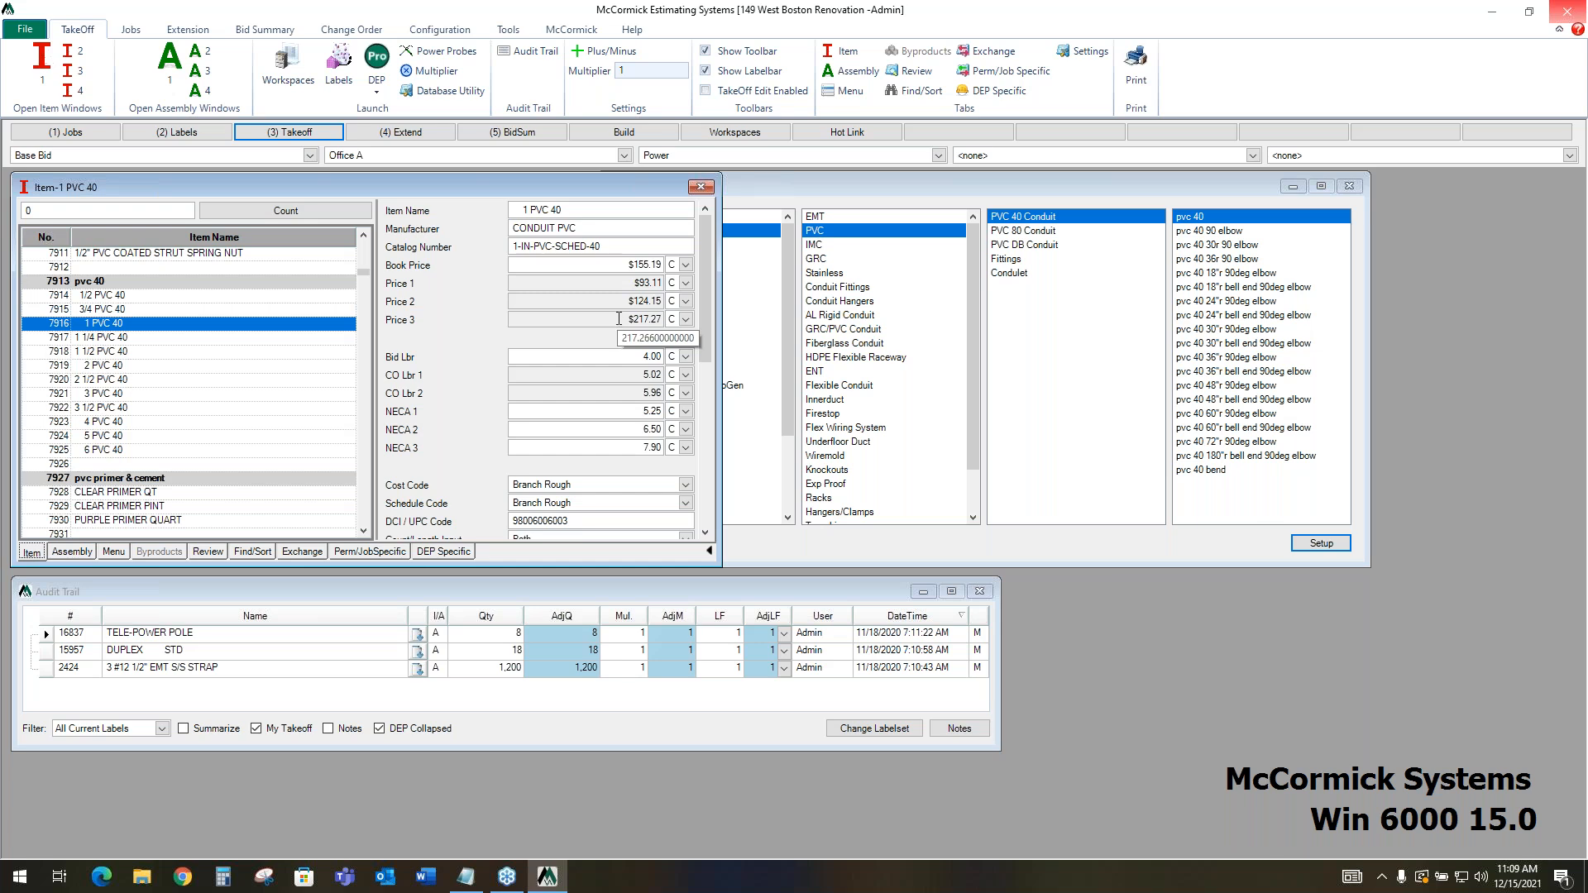
pyautogui.click(617, 286)
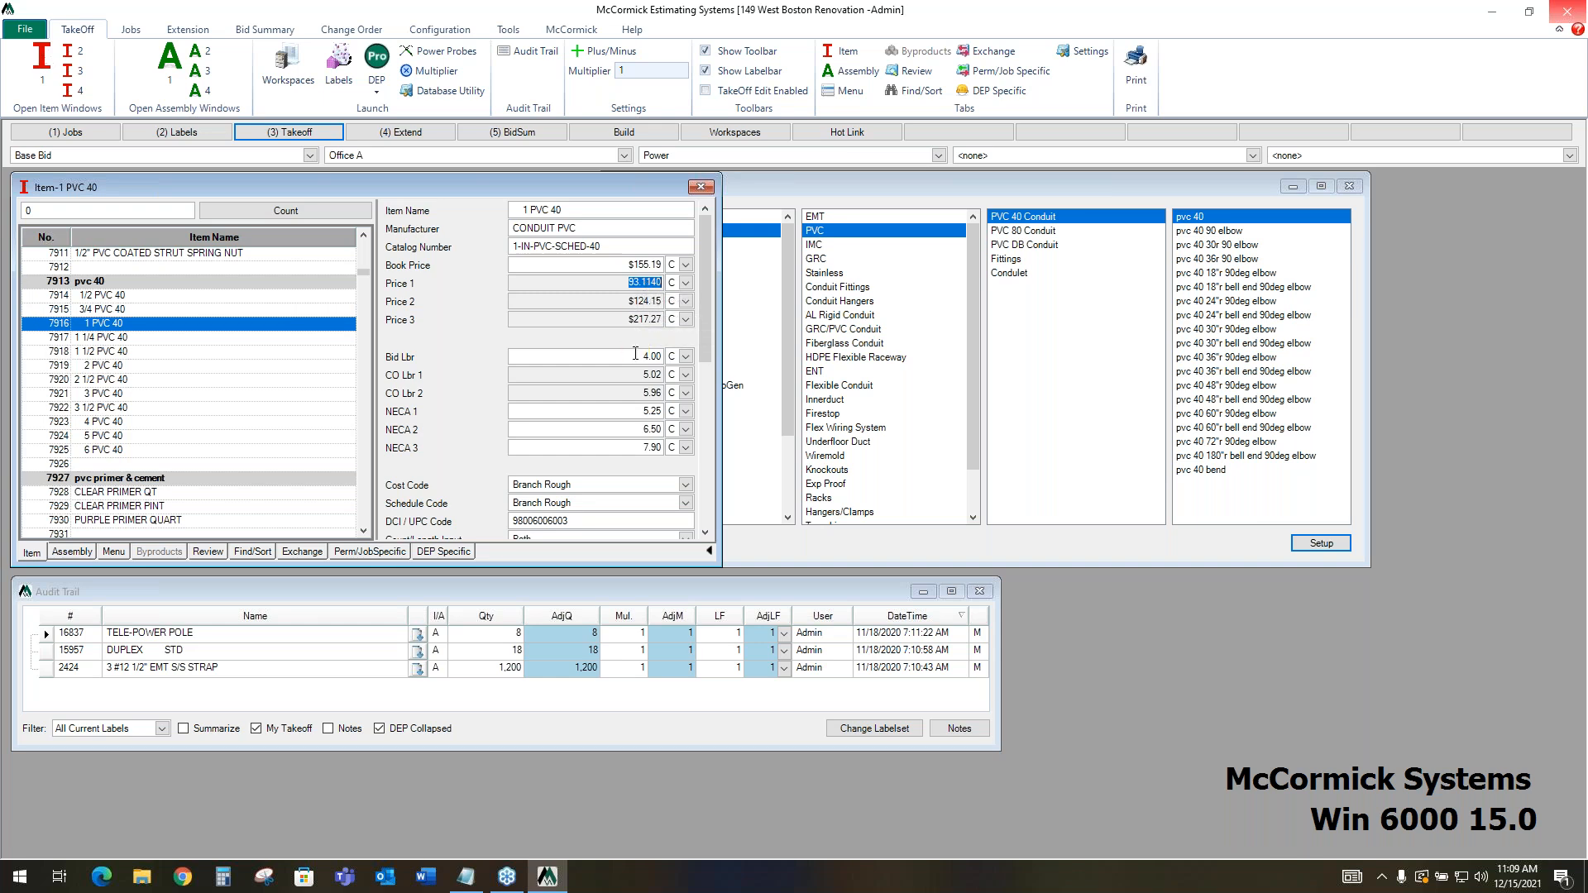
pyautogui.click(635, 356)
pyautogui.click(636, 375)
pyautogui.click(635, 392)
pyautogui.click(635, 411)
pyautogui.click(635, 428)
pyautogui.click(635, 447)
pyautogui.click(627, 412)
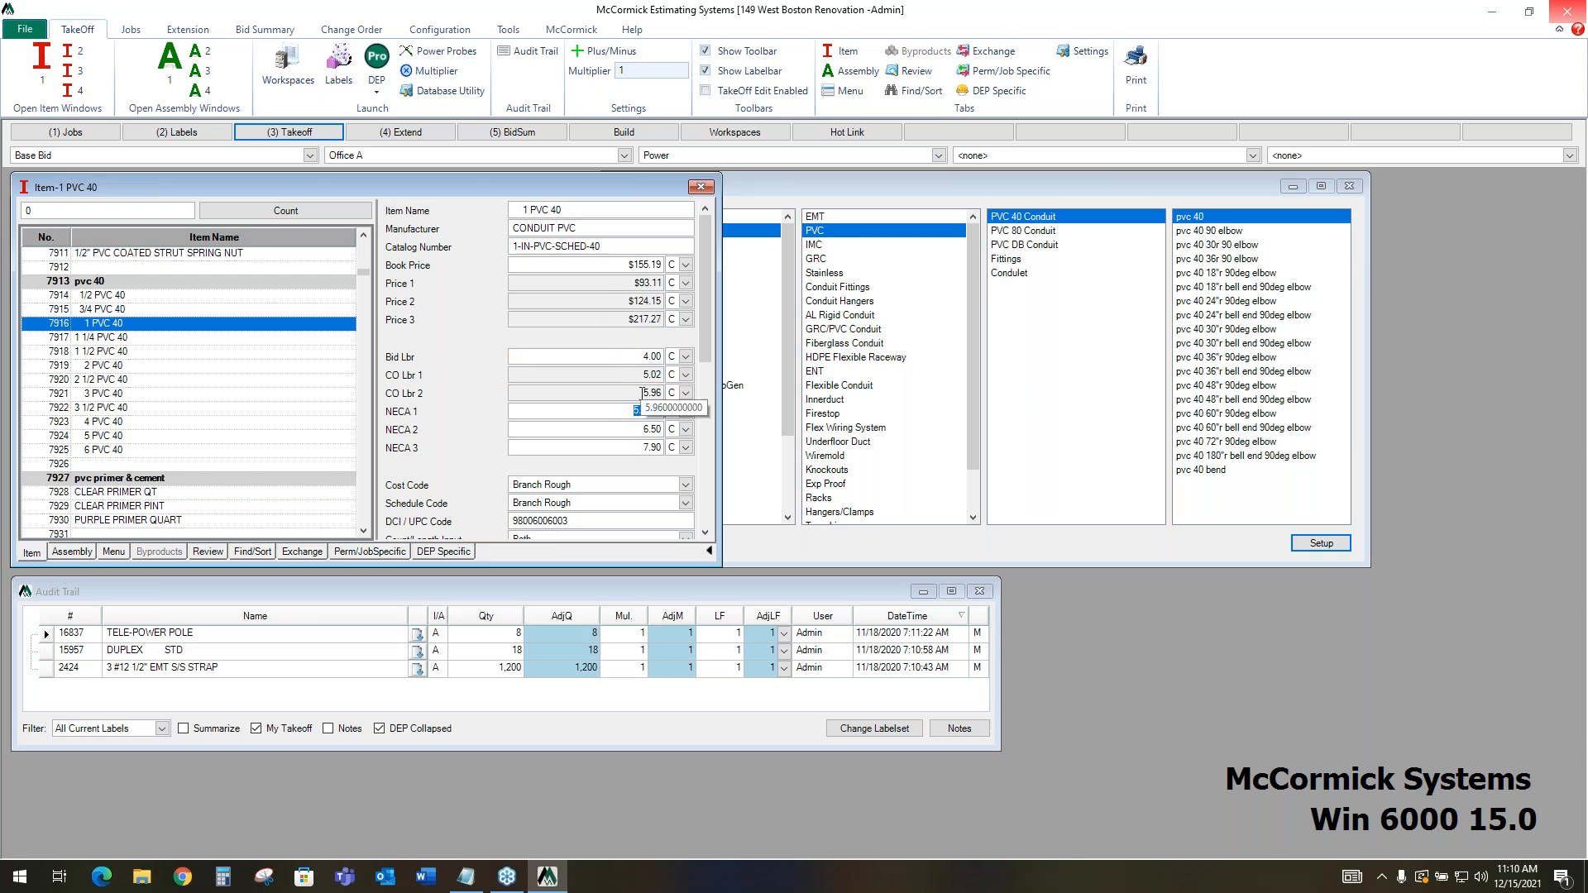
pyautogui.click(640, 408)
pyautogui.click(413, 140)
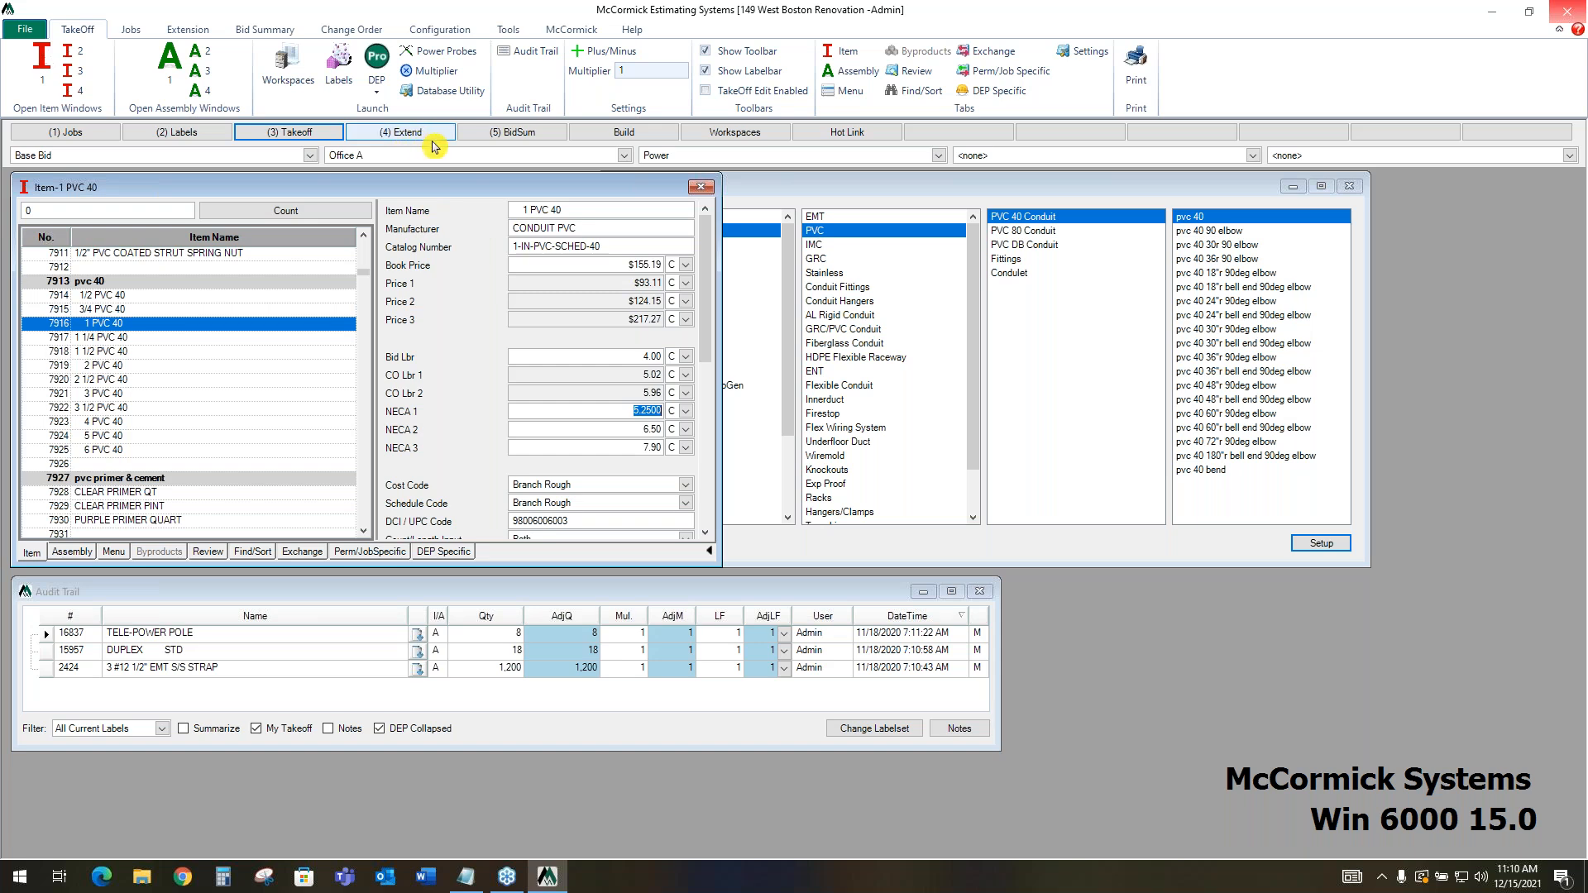
pyautogui.click(709, 554)
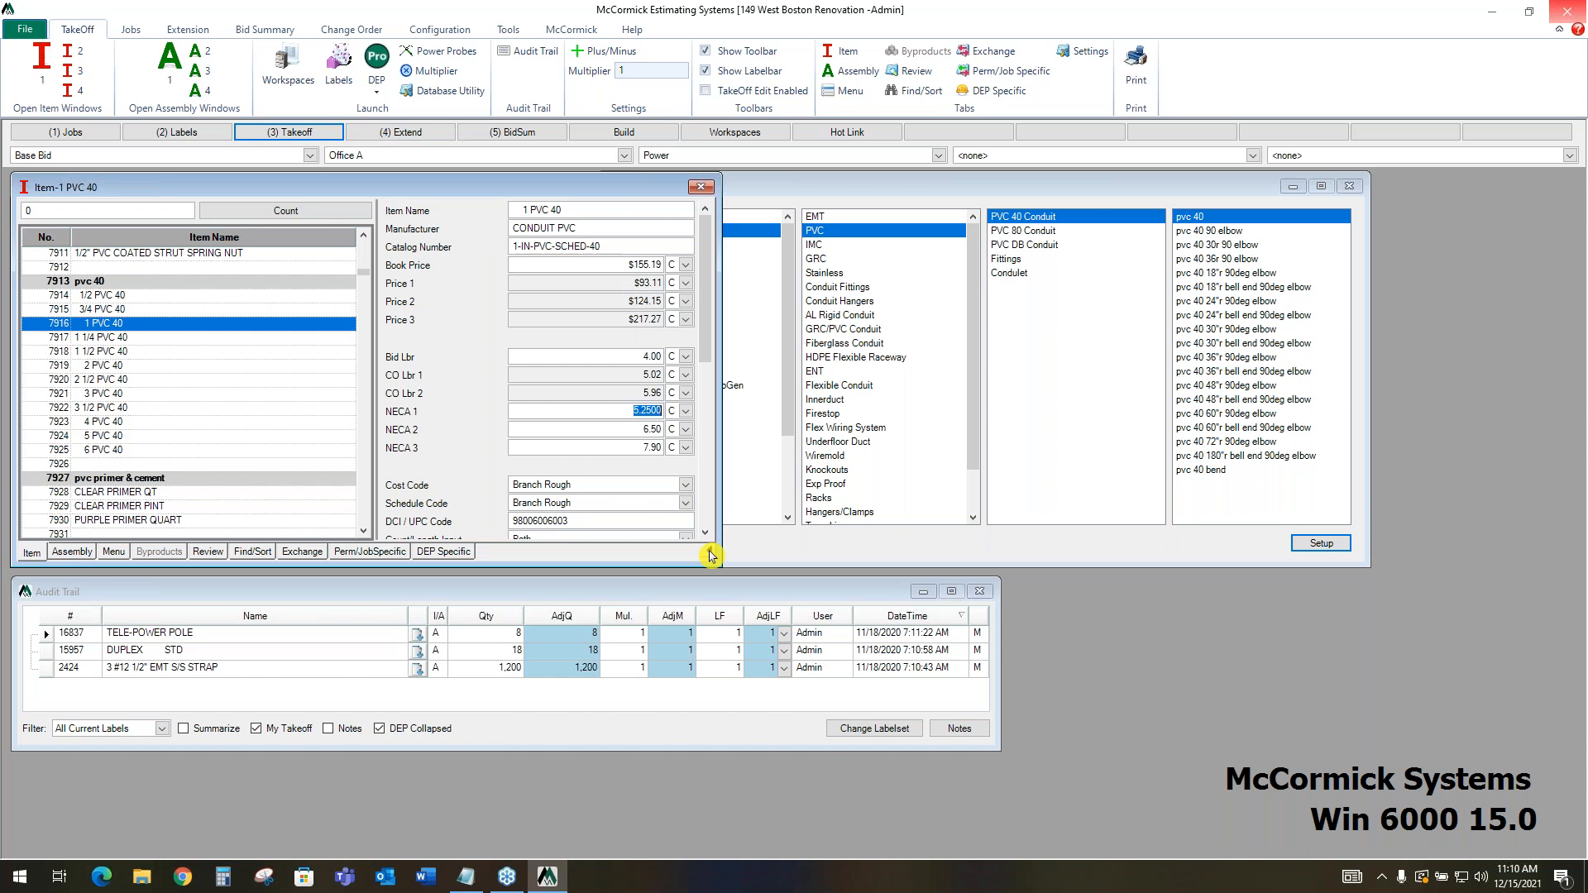
pyautogui.click(711, 556)
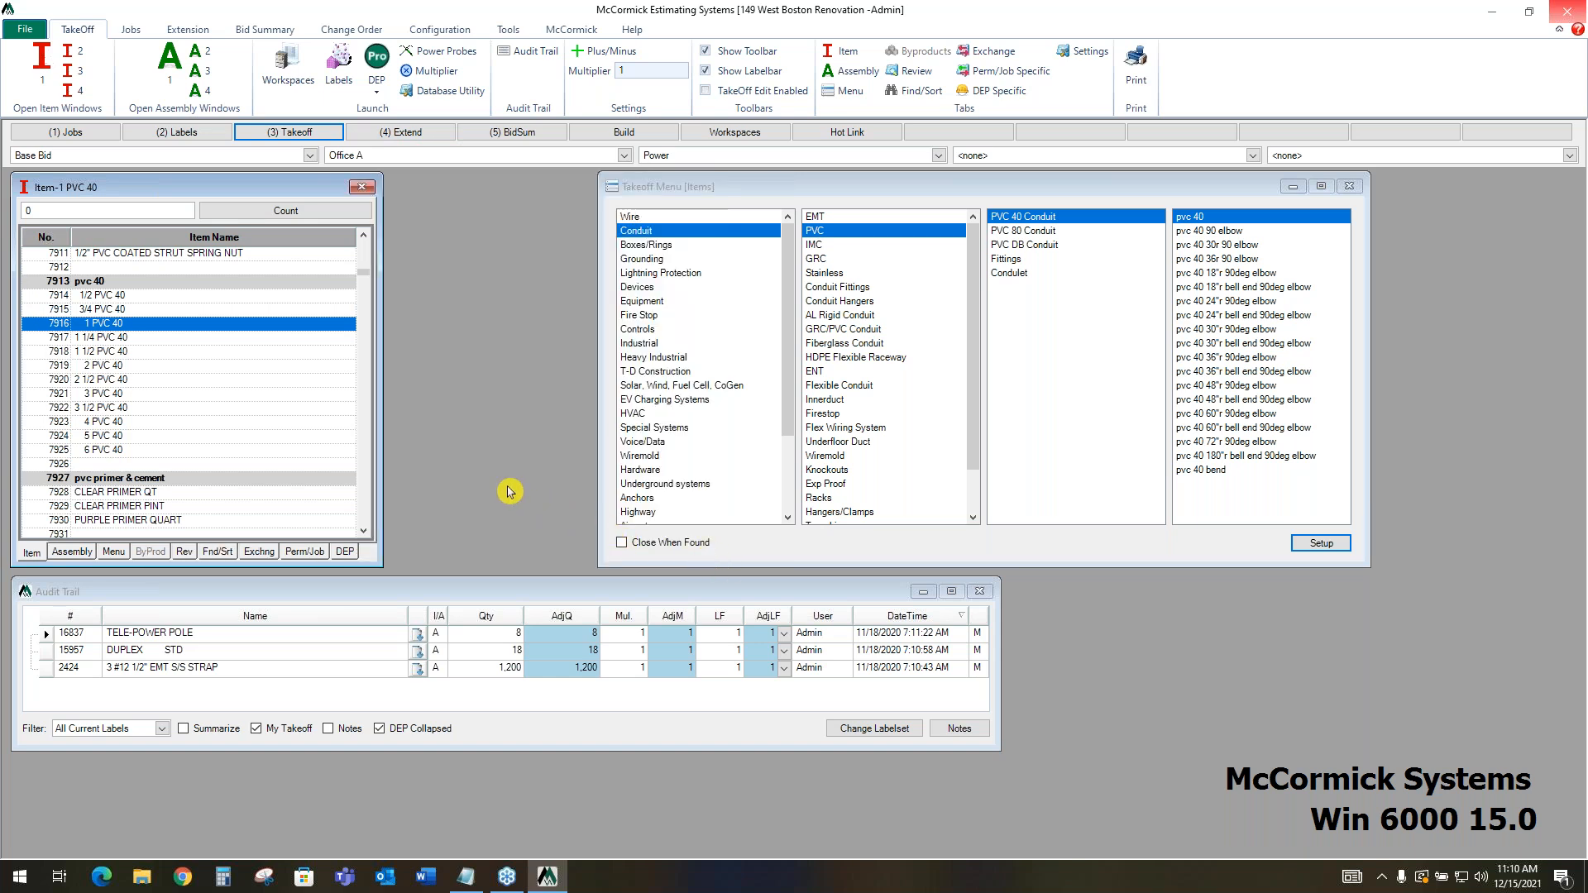
# Find n12 emt s/s 3/4 strap under the Branch EMT S/S Strap assemblies and select the 3 #12 3/4" EMT S/S assembly
pyautogui.click(74, 555)
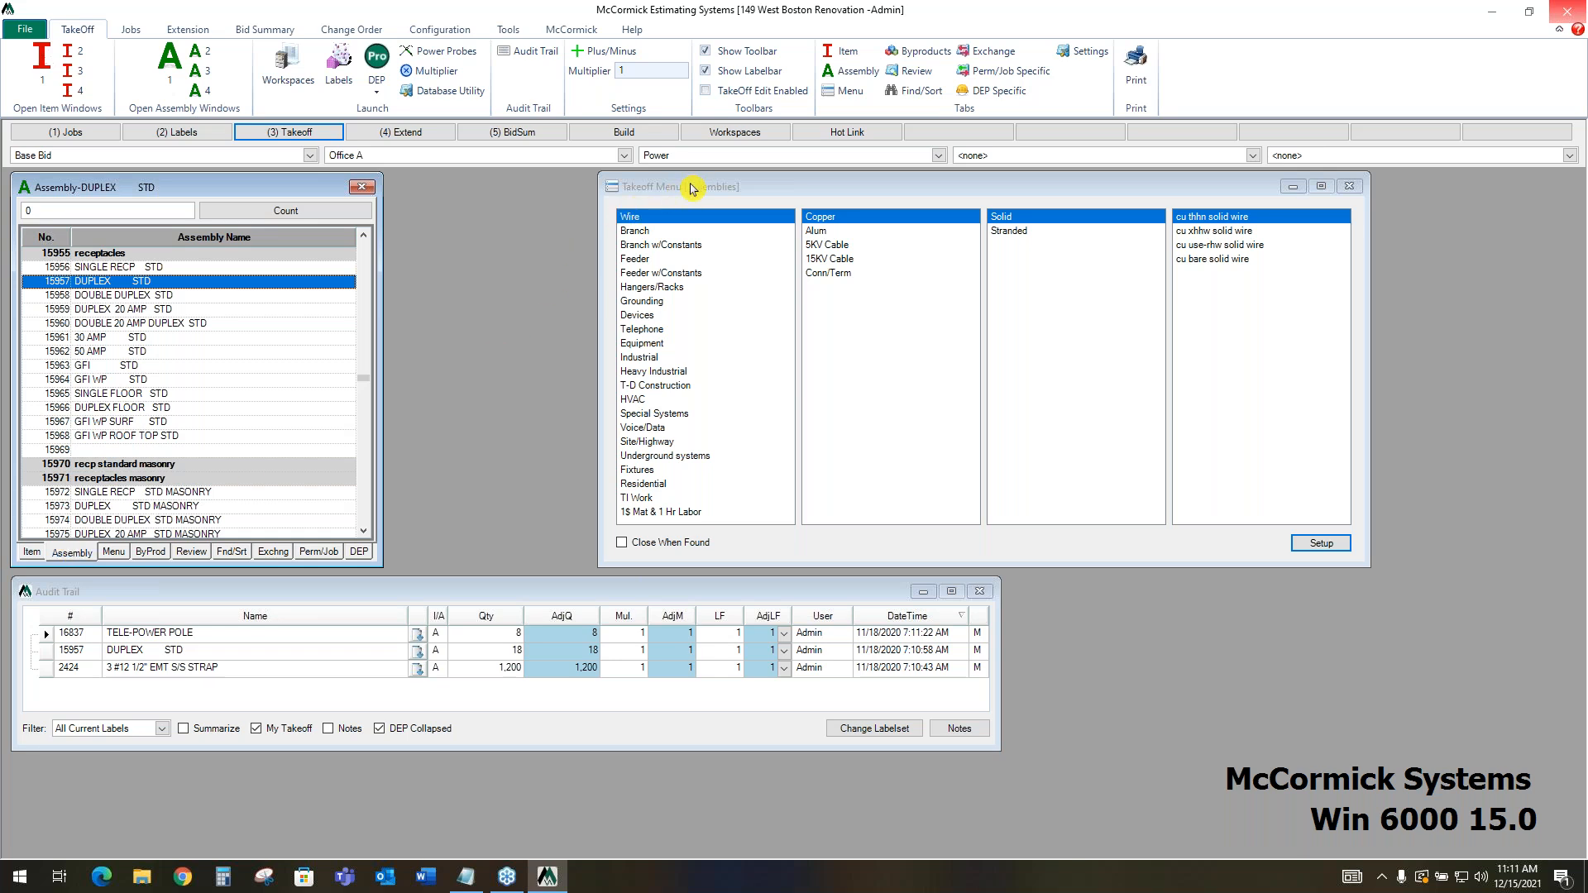
pyautogui.click(650, 234)
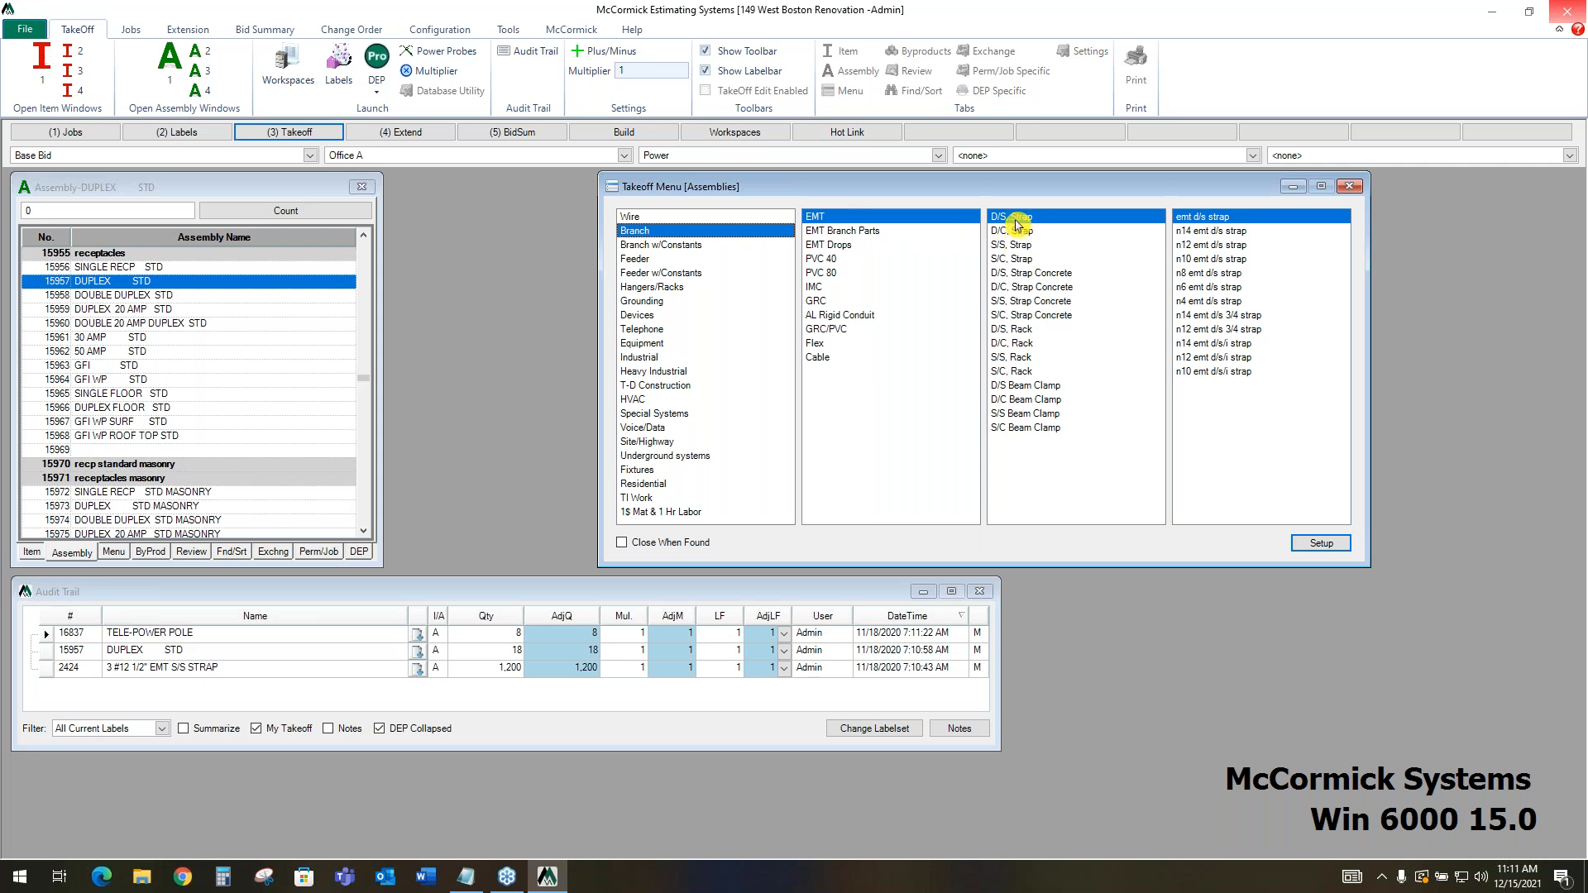
pyautogui.click(1016, 246)
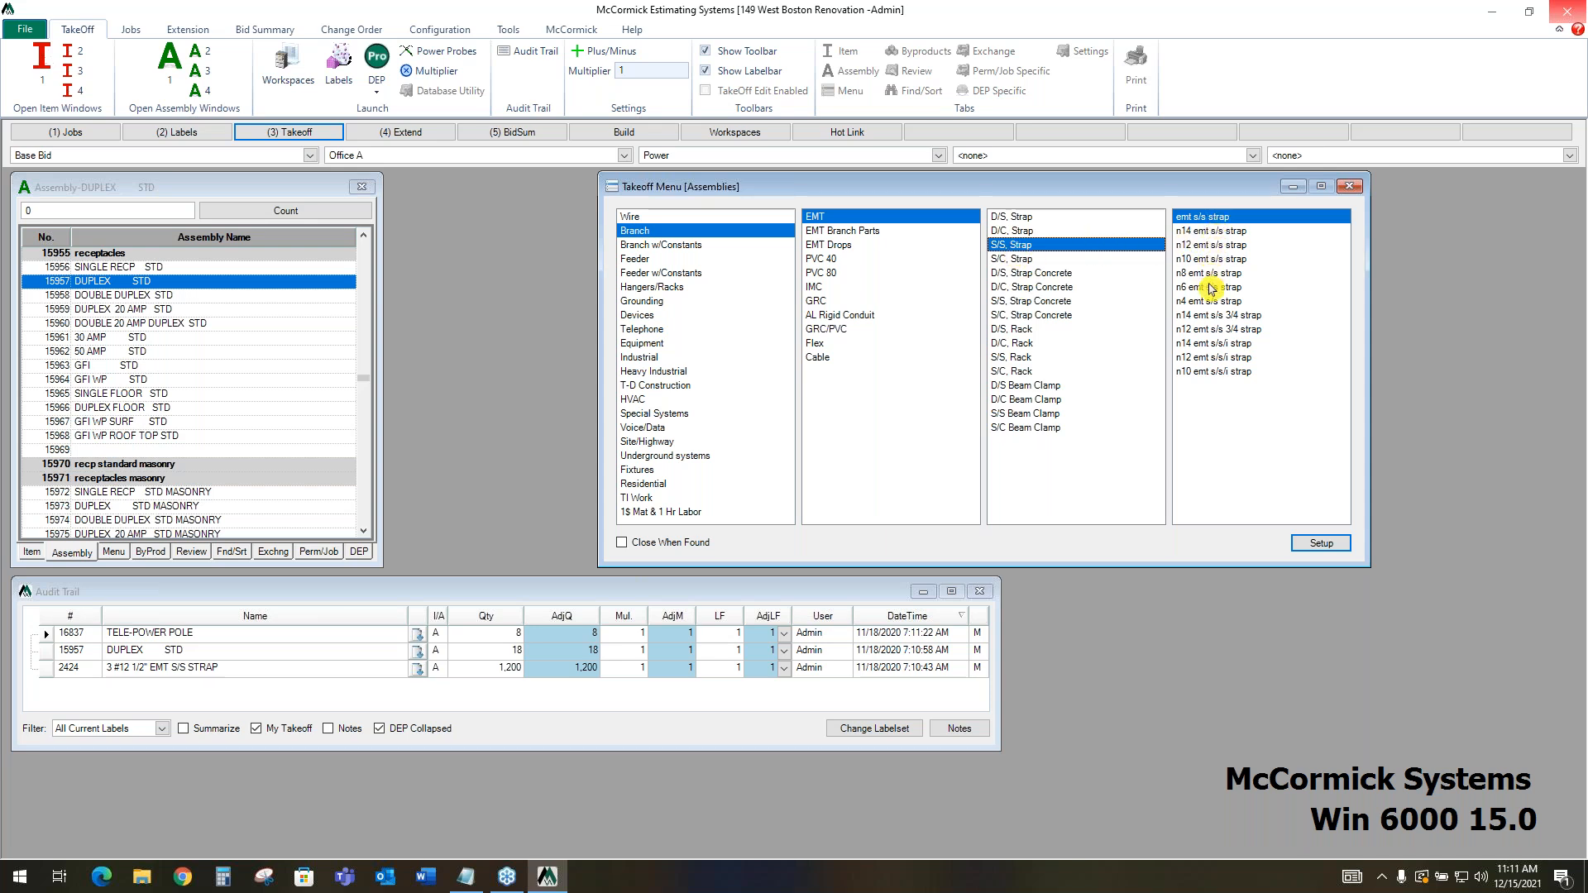
pyautogui.click(1199, 330)
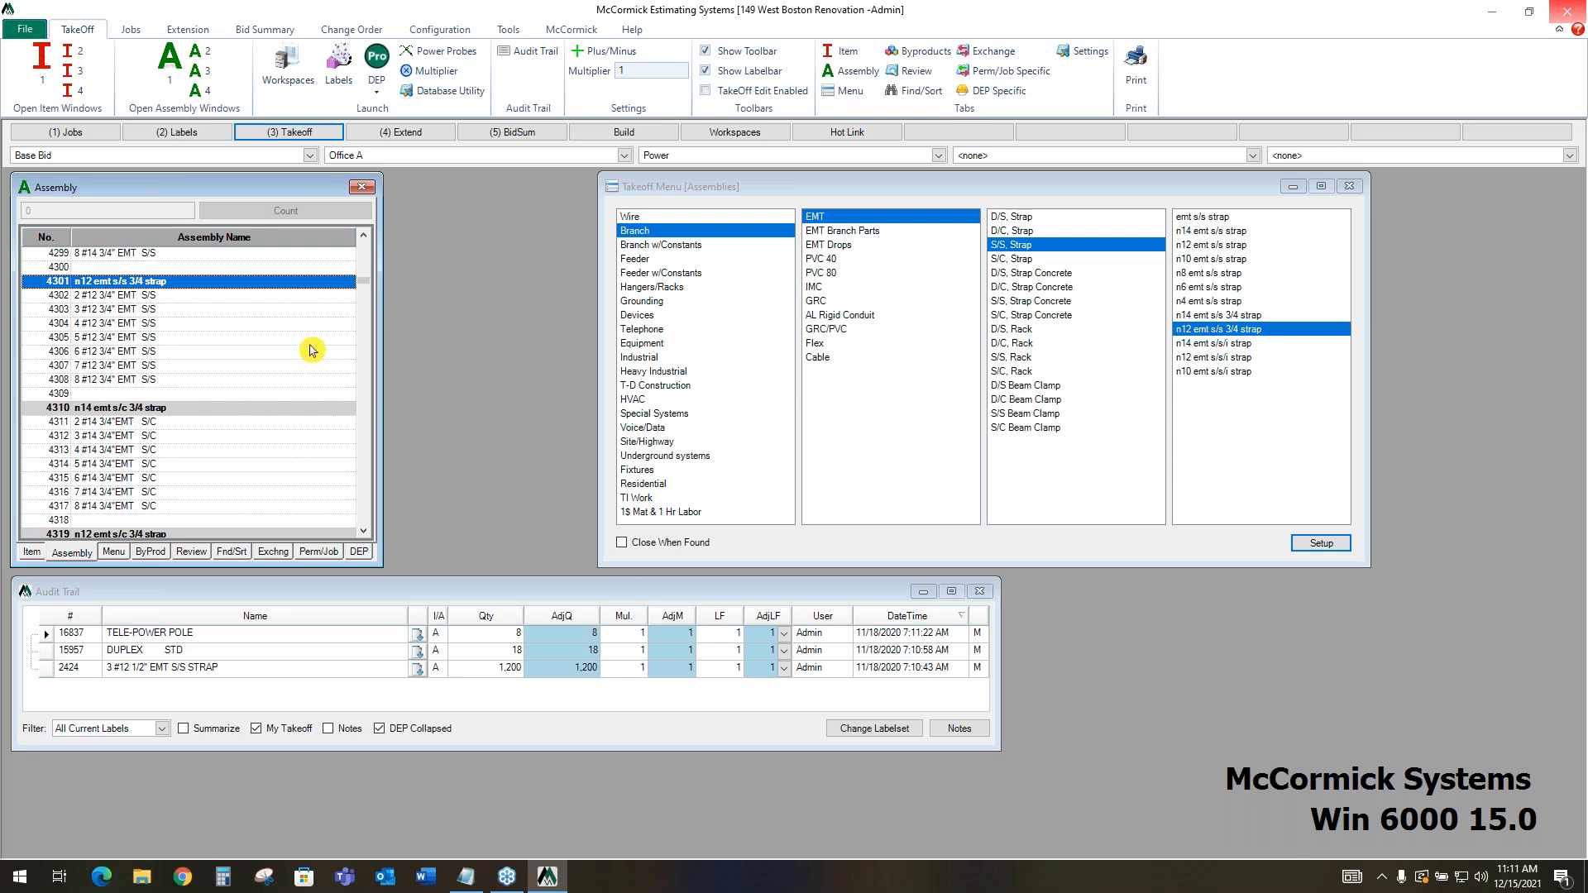
pyautogui.click(209, 311)
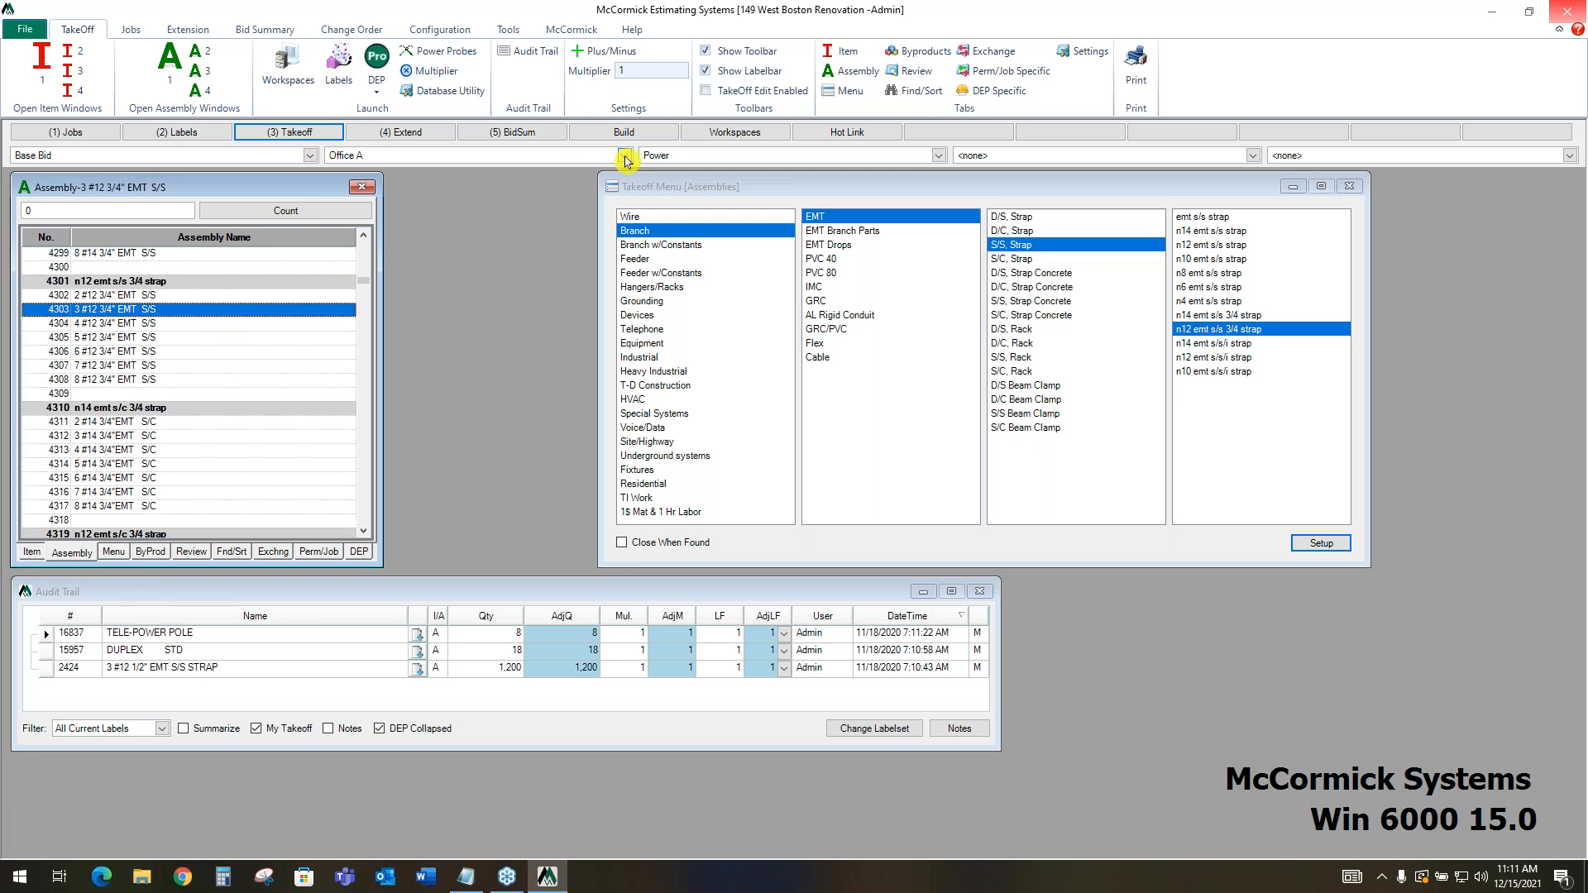
# Set the current takeoff labels to the Warehouse area and the Lighting system
pyautogui.click(625, 157)
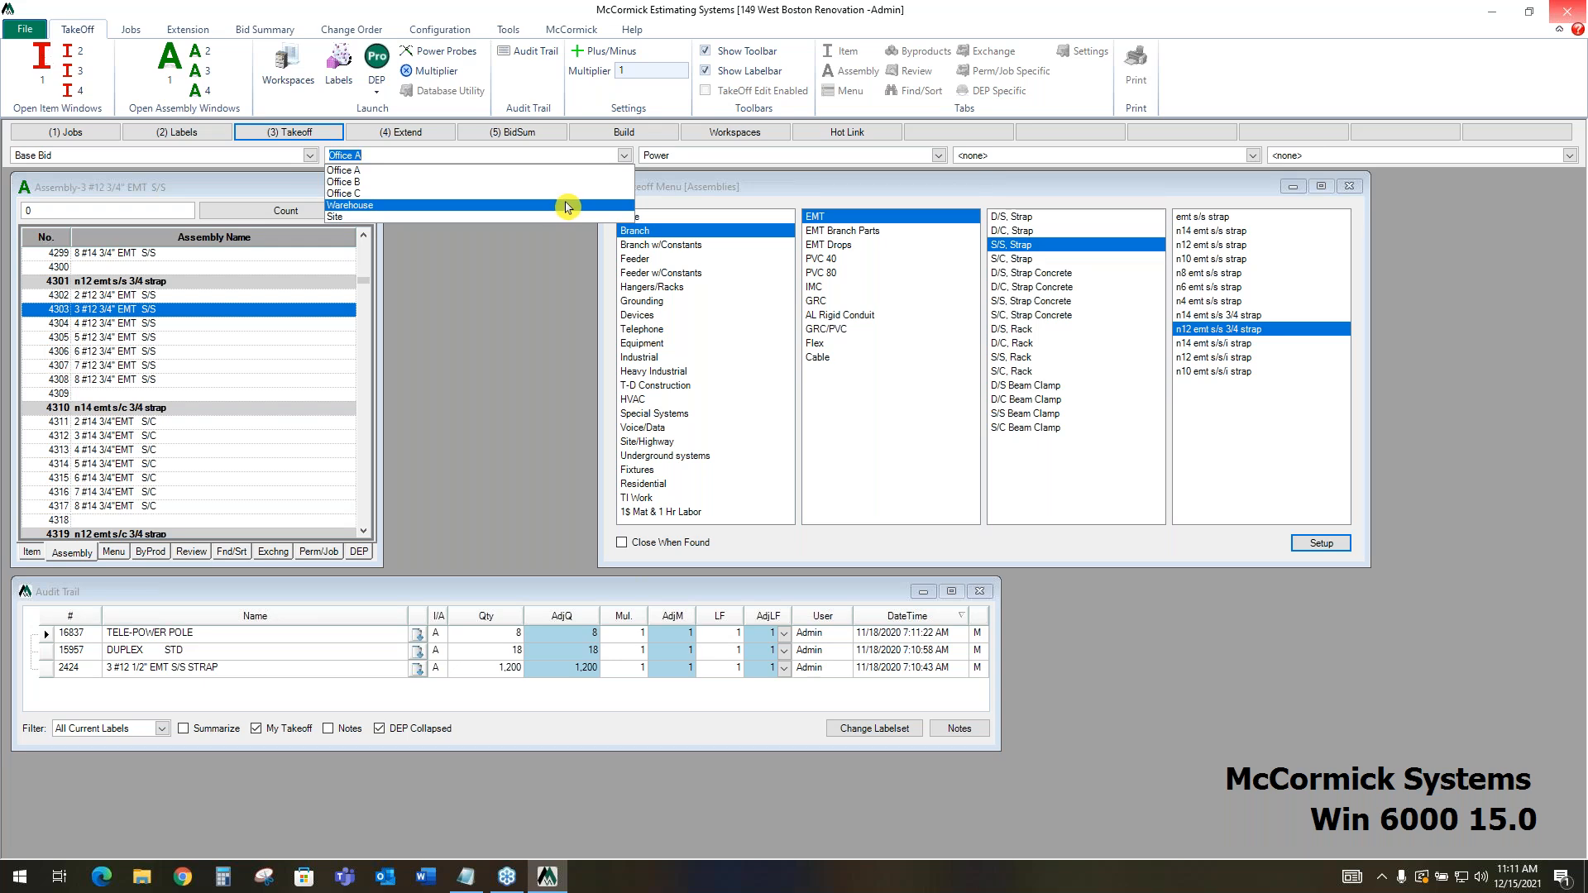
pyautogui.click(521, 210)
pyautogui.click(953, 157)
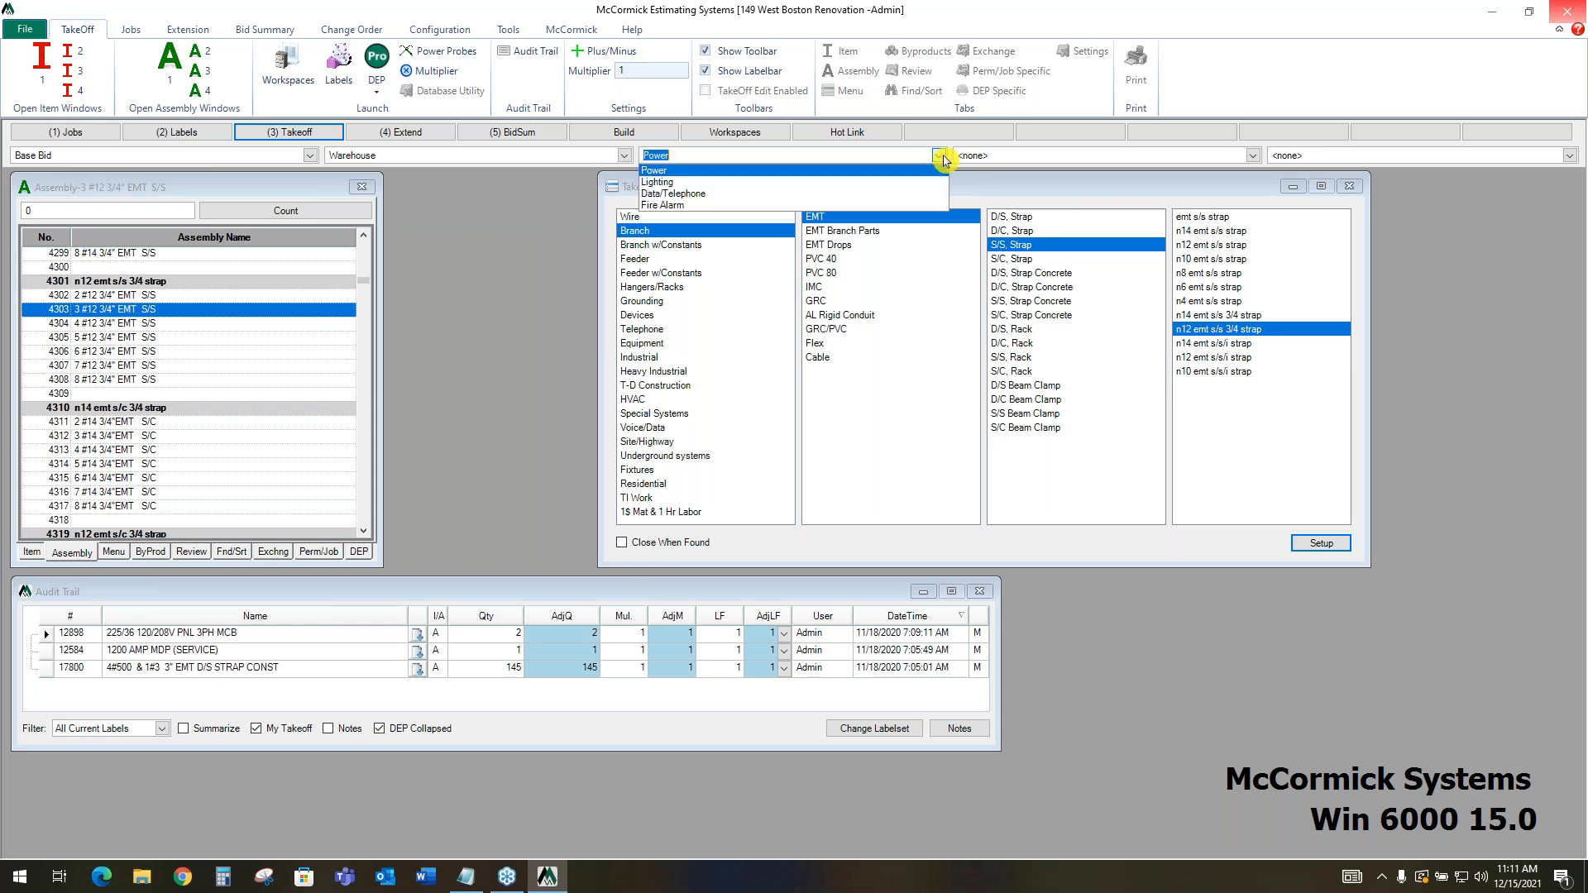
pyautogui.click(904, 184)
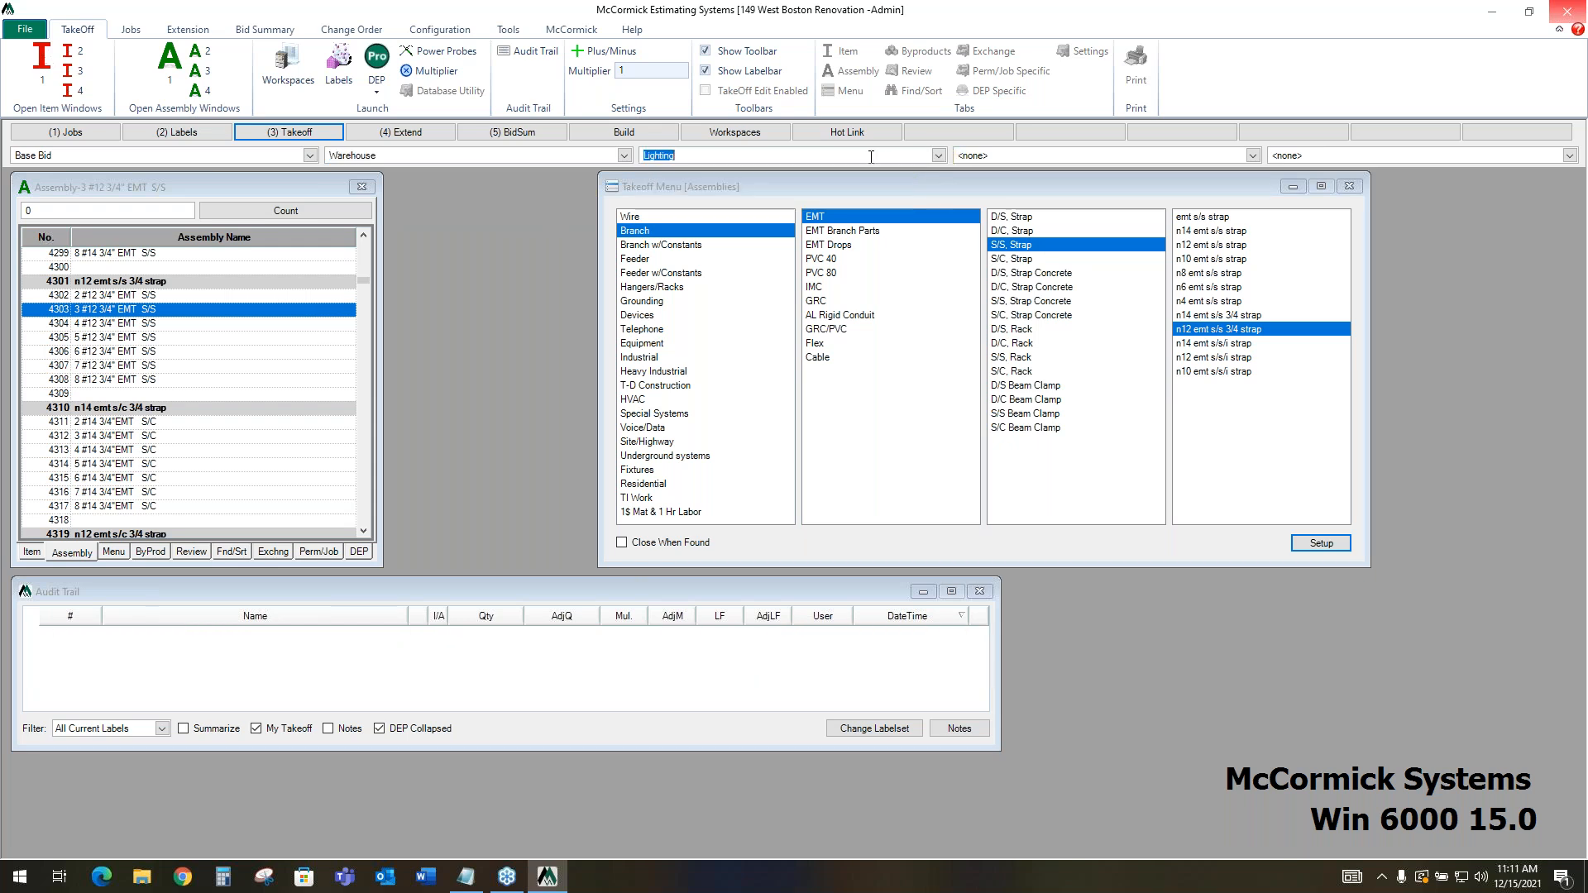
# Take off a quantity of 100 of the 3 #12 3/4" EMT S/S assembly
pyautogui.click(173, 312)
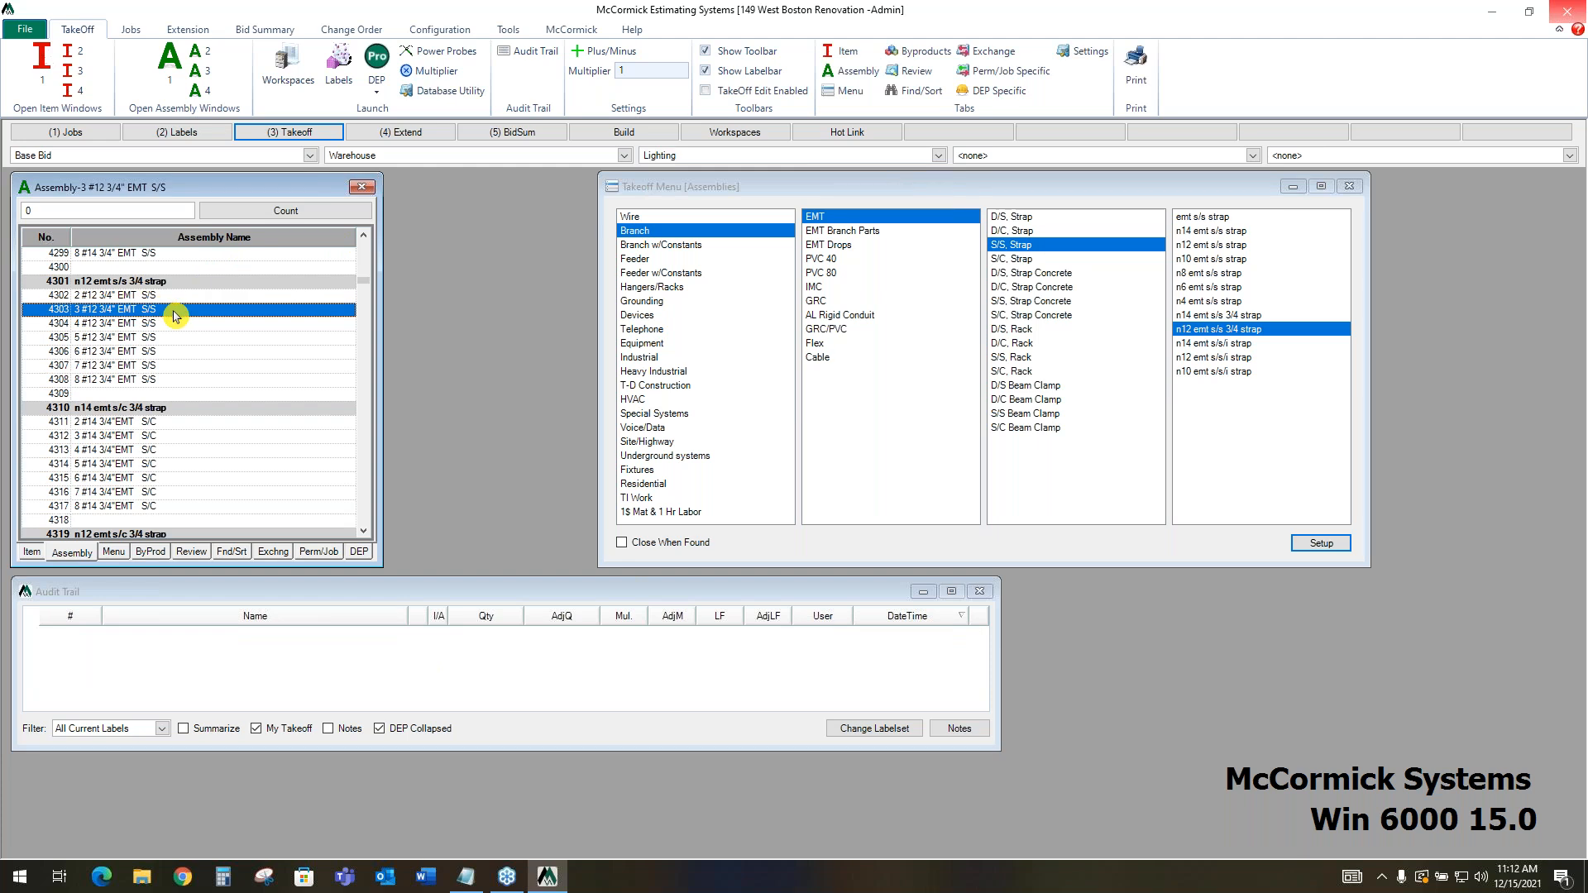
pyautogui.write('00')
pyautogui.press('Return')
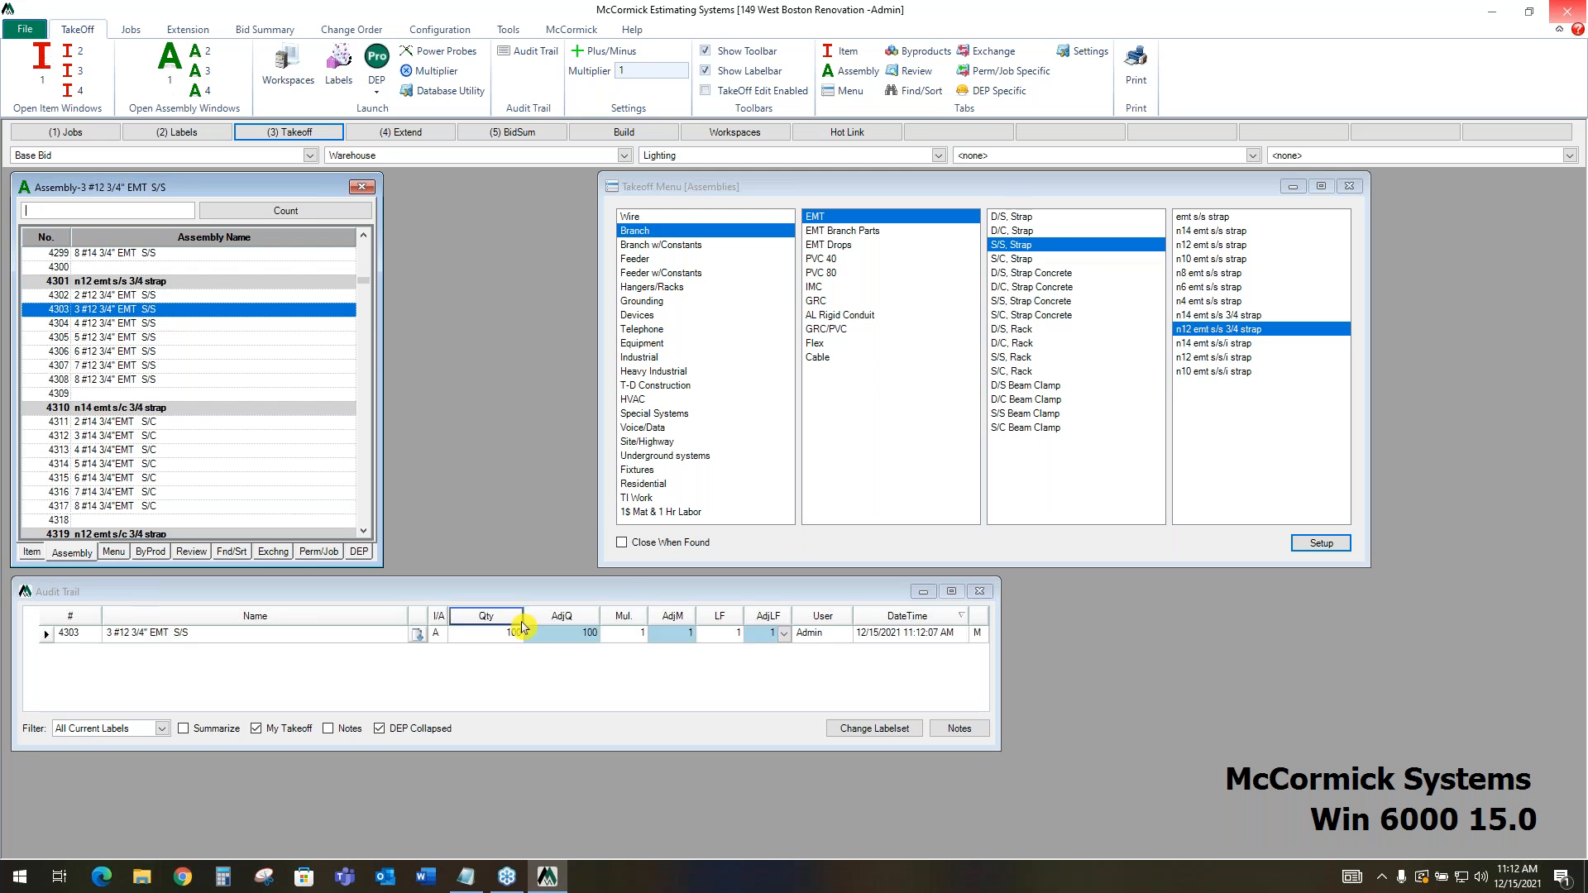
# Shift the Audit Trail window slightly, and review the byproducts of the 3 #12 3/4" EMT S/S assembly
pyautogui.moveTo(539, 593); pyautogui.dragTo(588, 600)
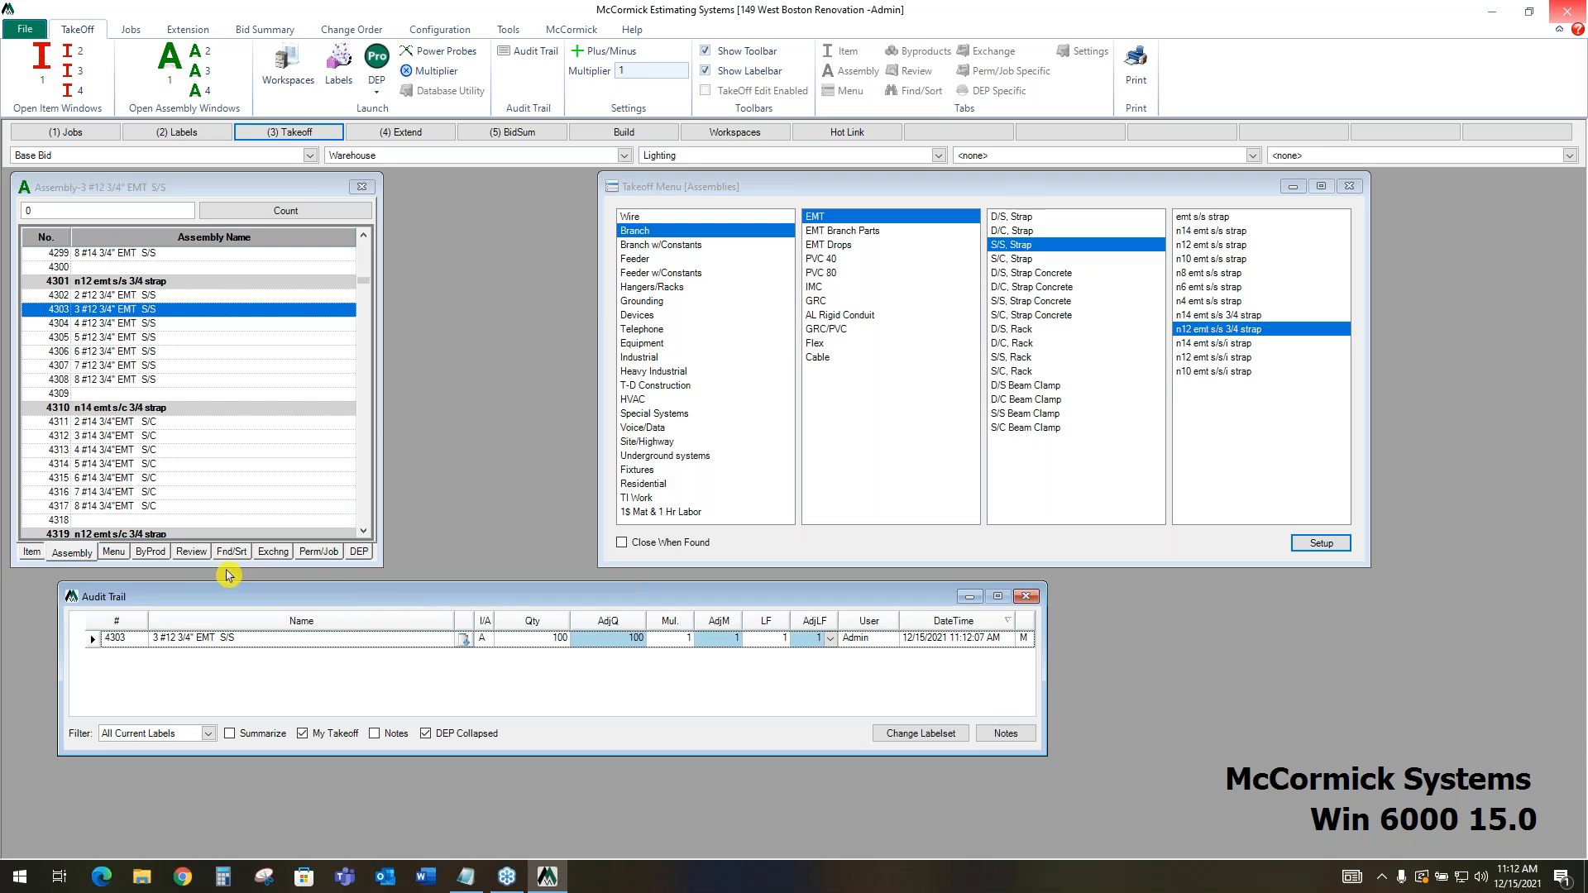
pyautogui.click(158, 554)
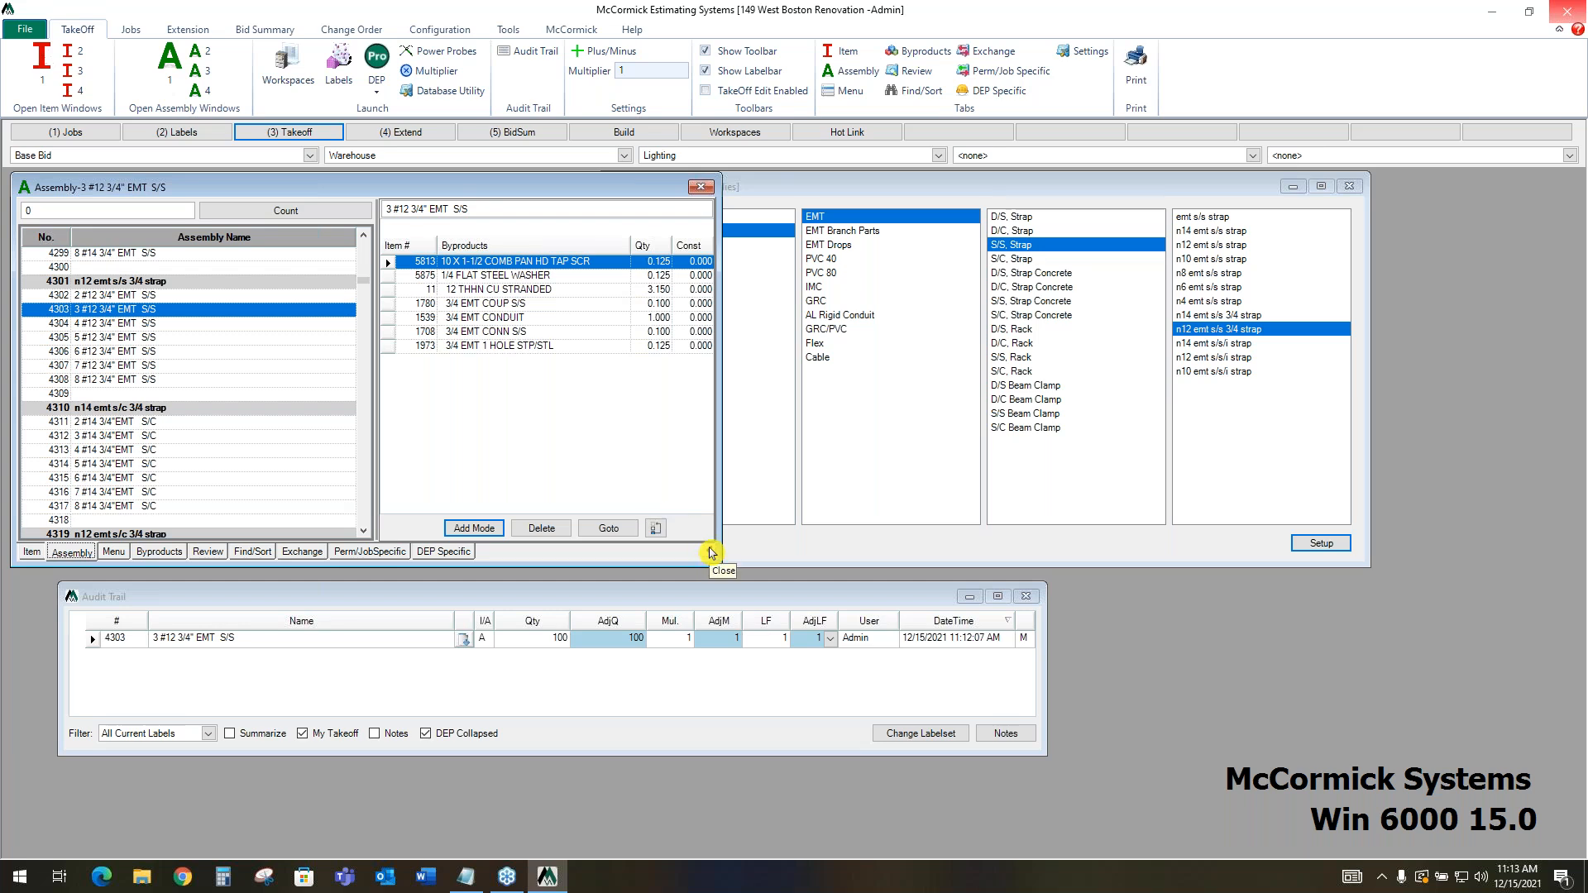
pyautogui.click(709, 549)
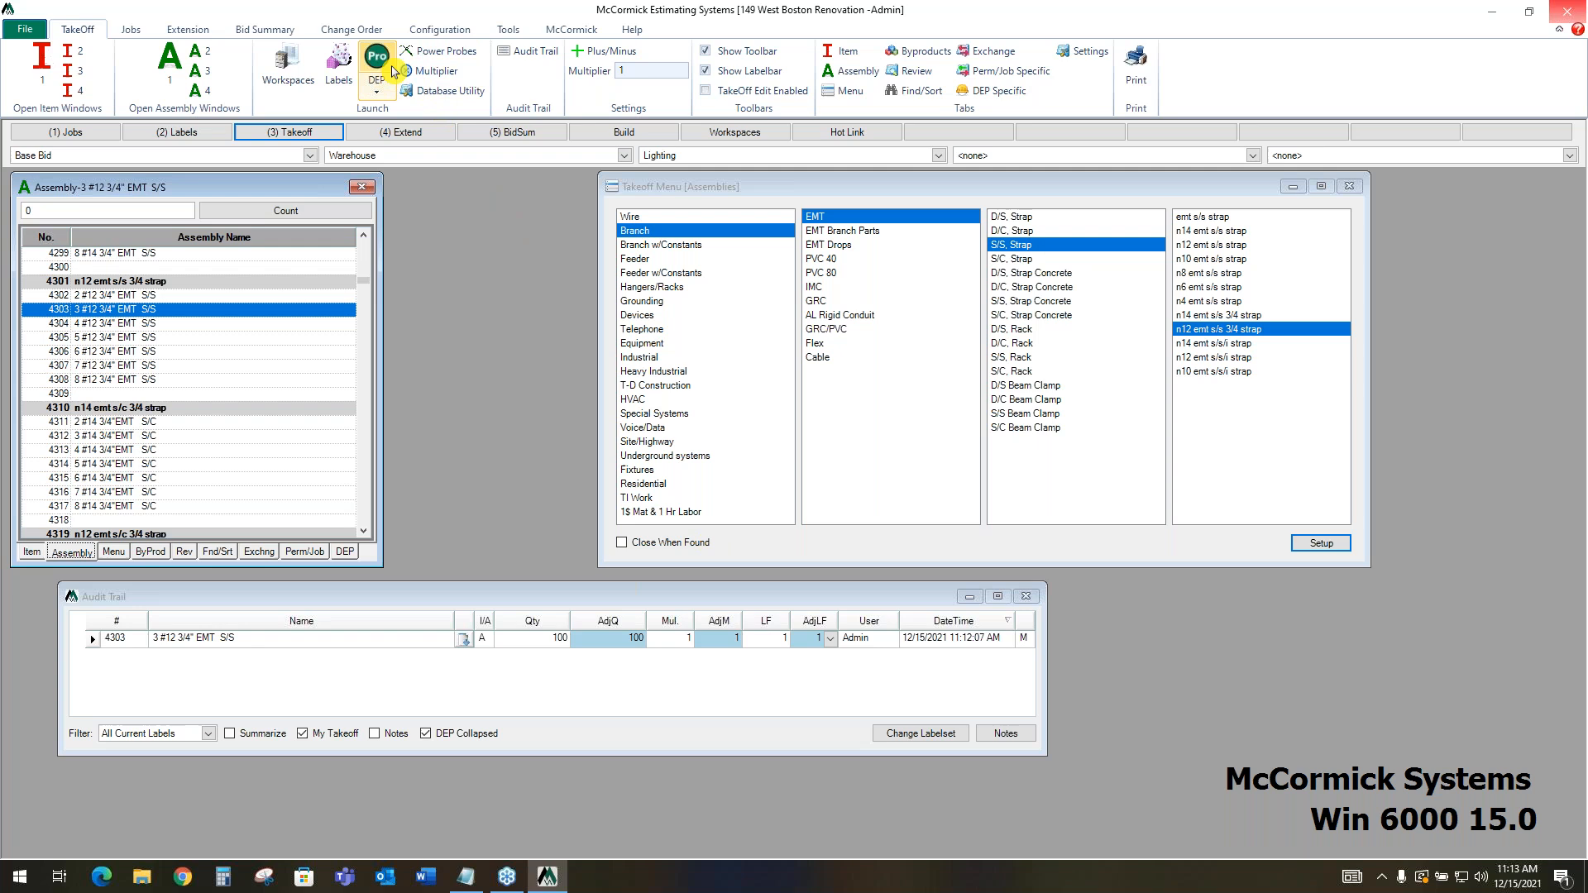
# Launch Design Estimating Pro from the takeoff workspace and maximize its window
pyautogui.click(391, 62)
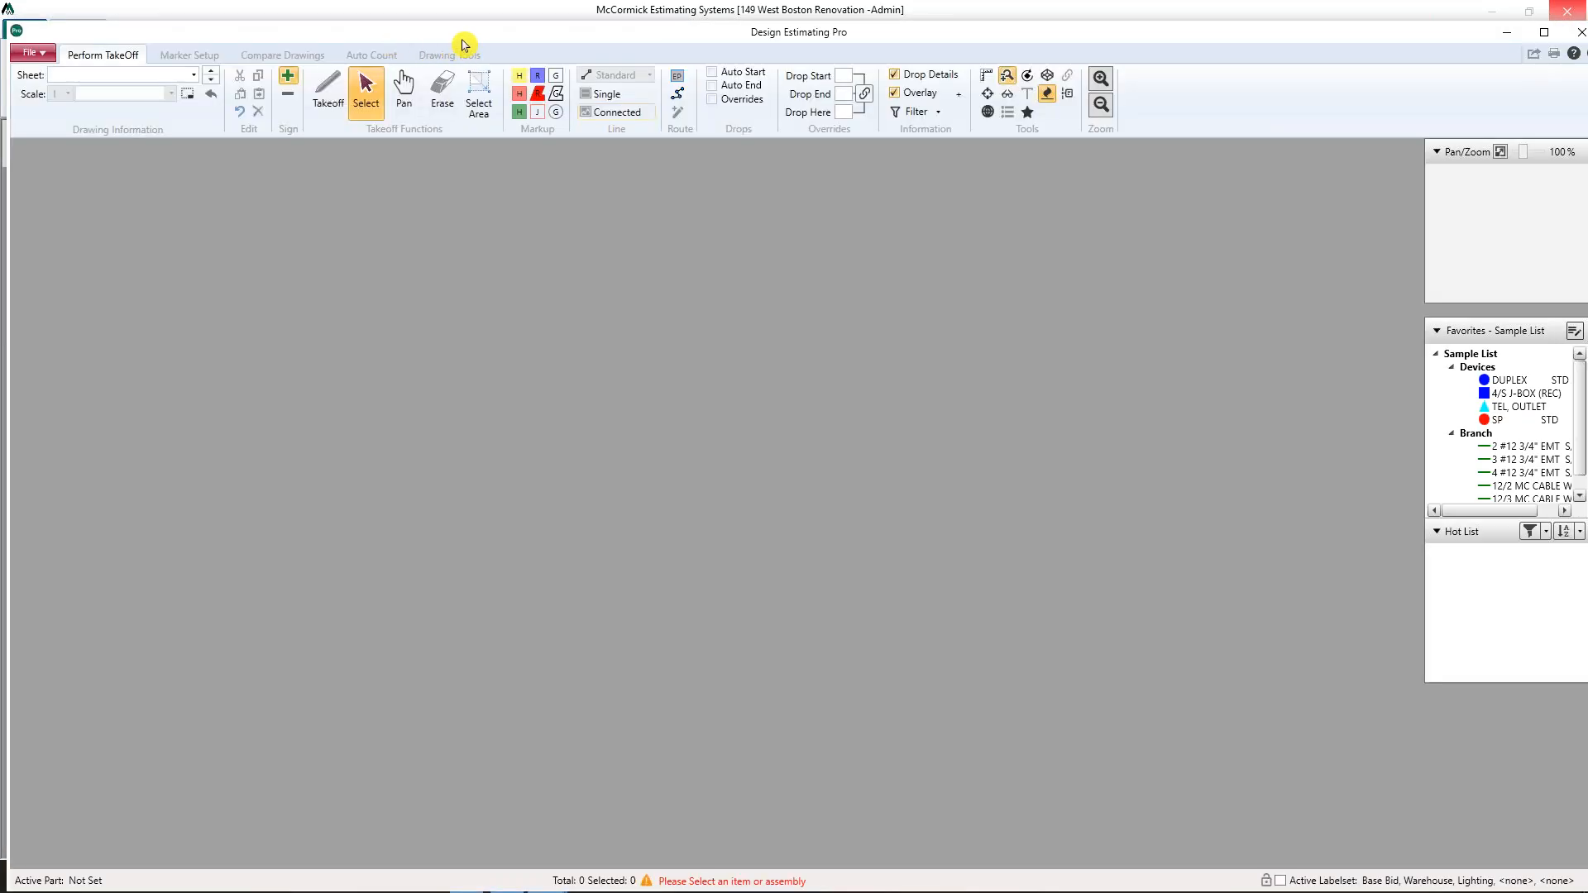
pyautogui.moveTo(296, 34)
pyautogui.mouseDown()
pyautogui.moveTo(1571, 46)
pyautogui.moveTo(673, 76)
pyautogui.moveTo(289, 33)
pyautogui.mouseUp()
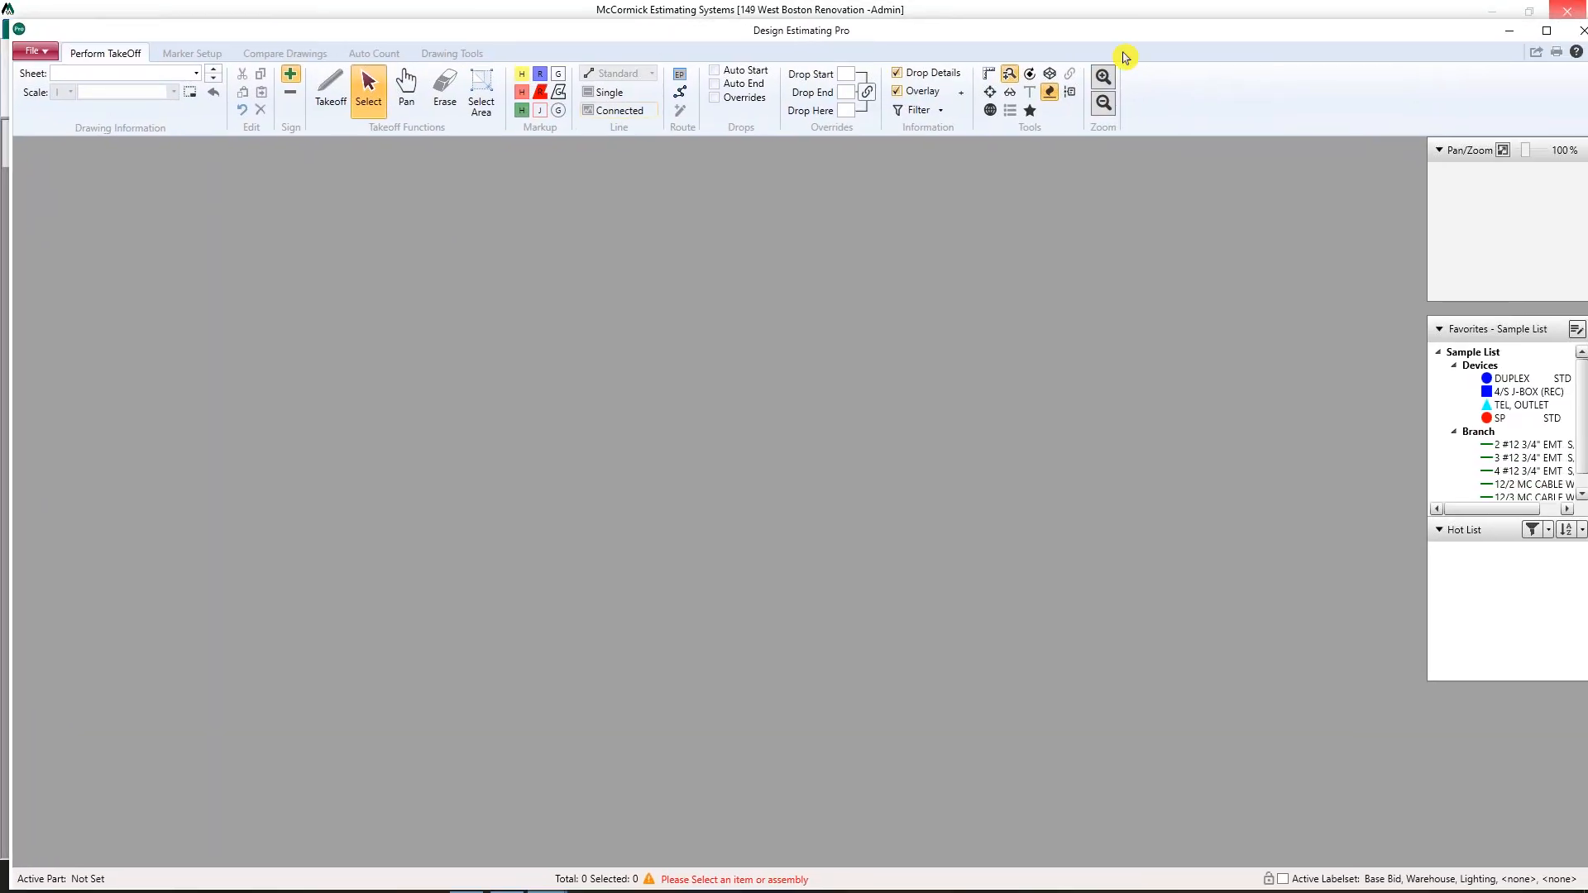
pyautogui.click(1531, 33)
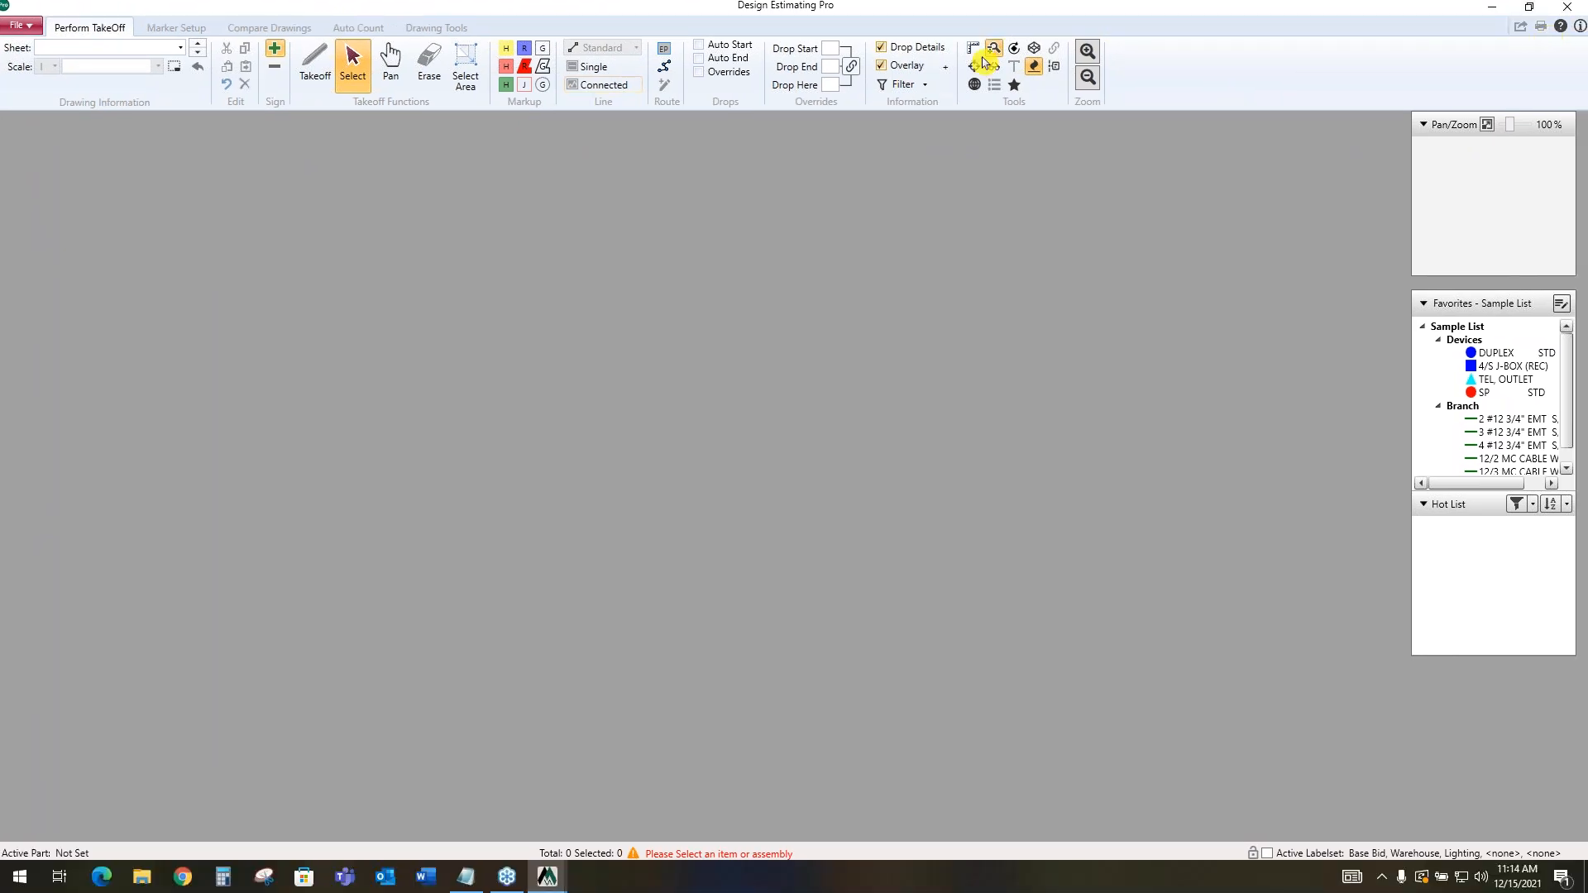
# Open the E-1 - Power-001 sheet and set its drawing scale to 1/8=1
pyautogui.click(180, 50)
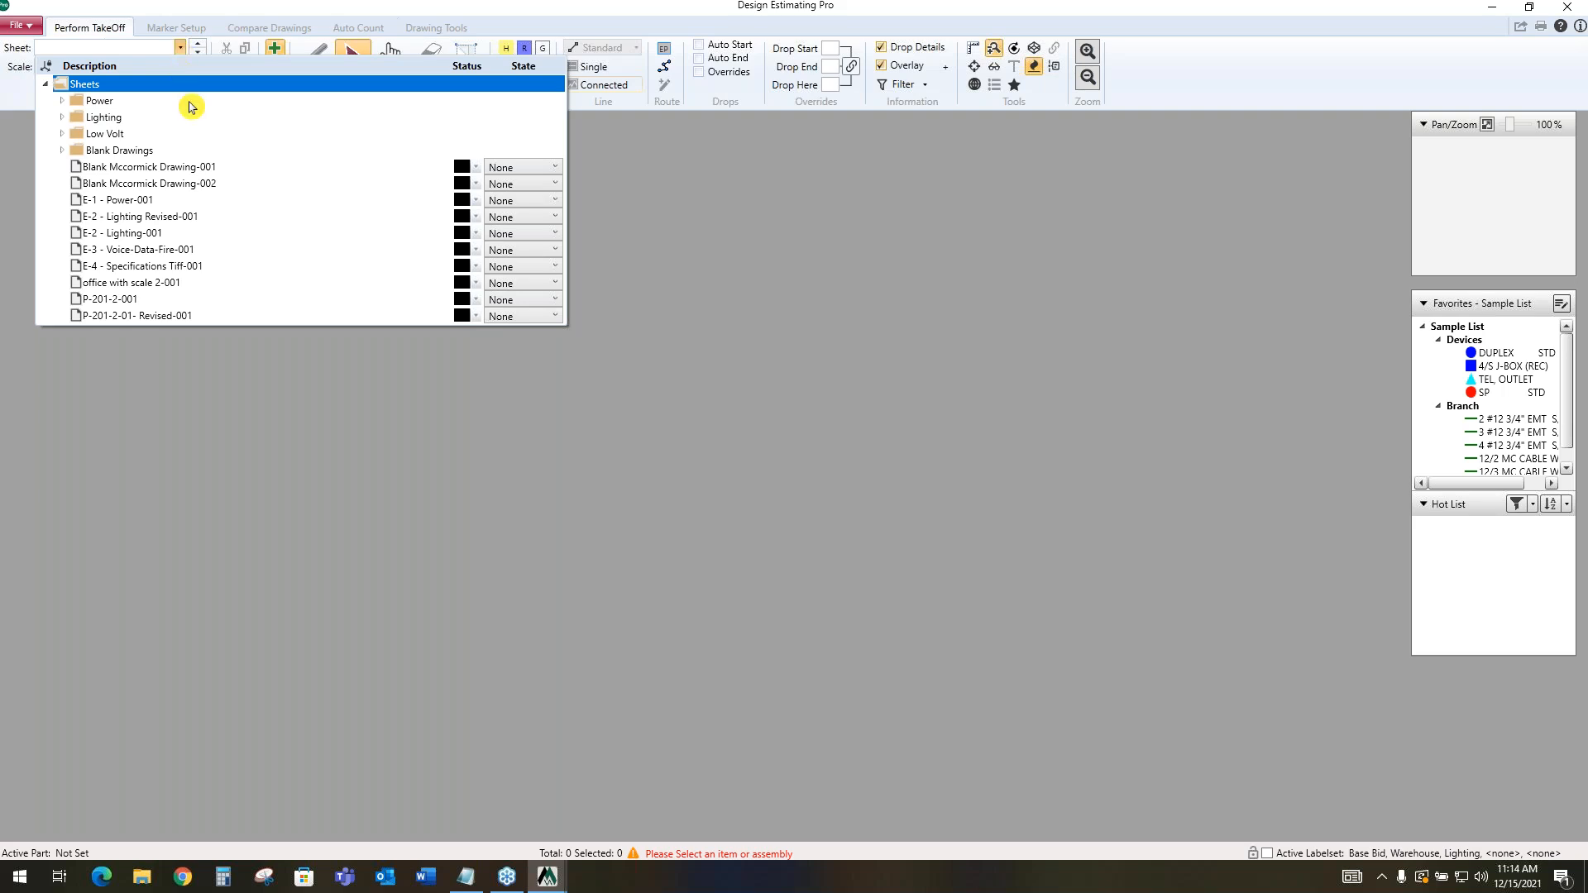
pyautogui.click(229, 201)
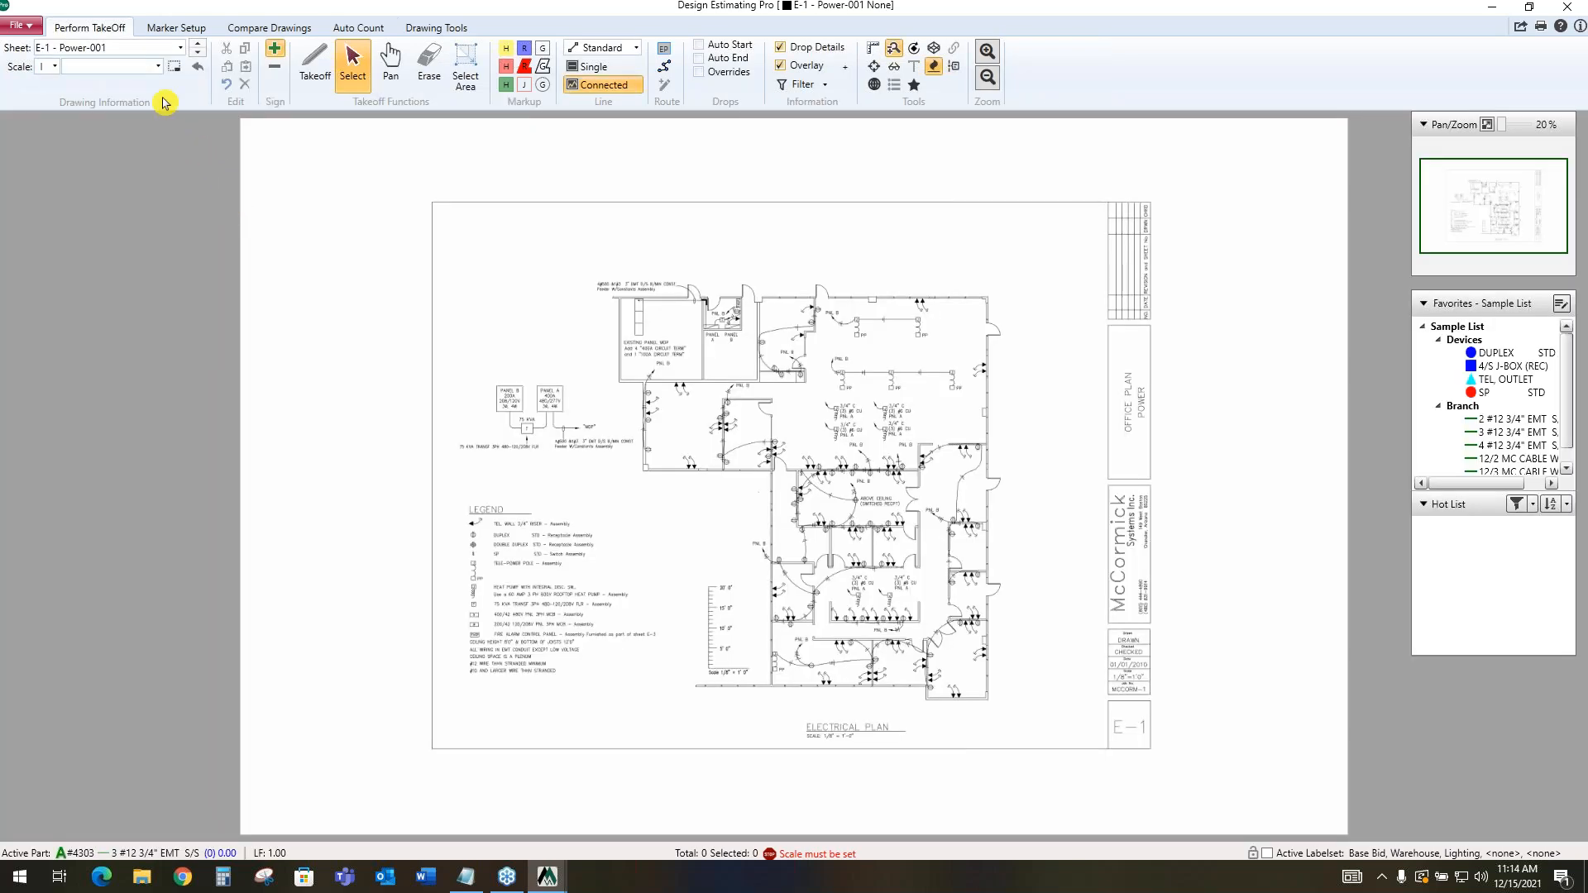
pyautogui.click(157, 67)
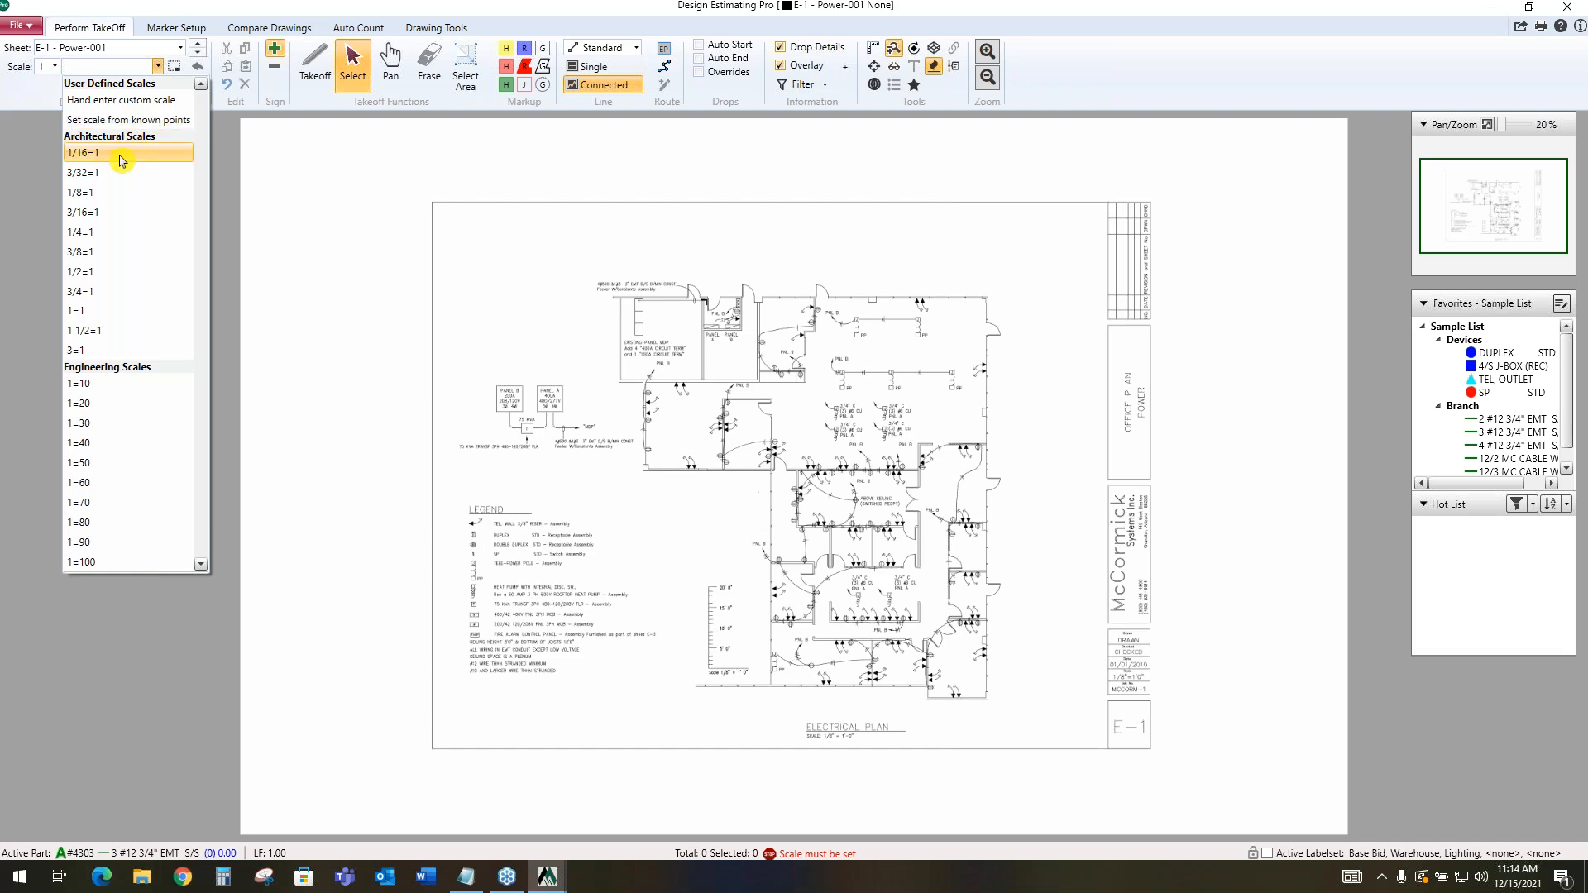
pyautogui.click(110, 193)
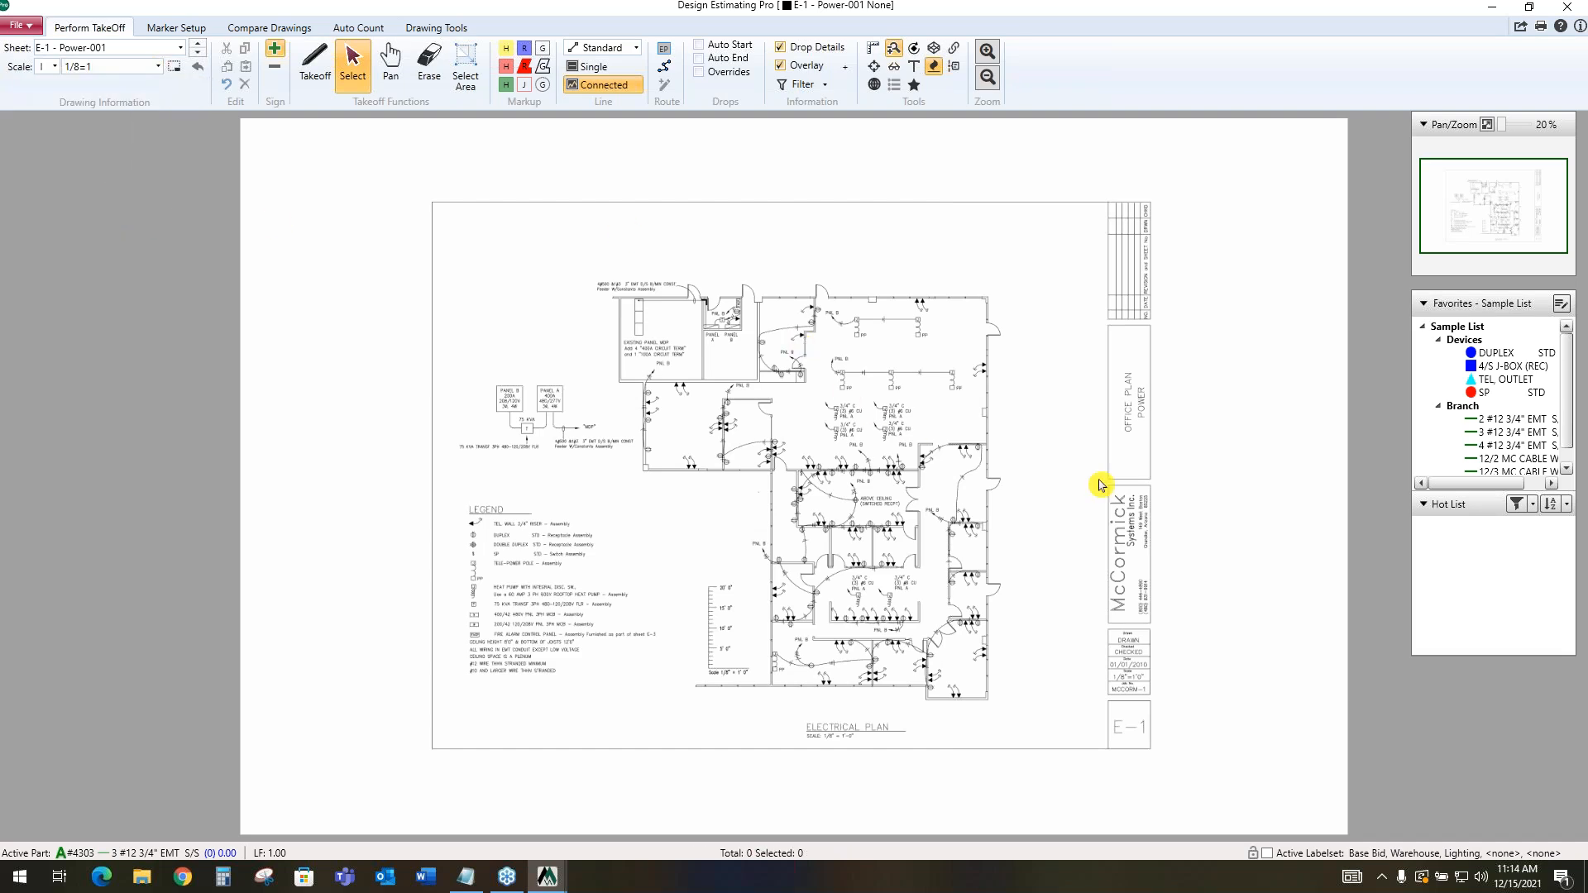
# Examine the panel rooms, receptacle symbols and branch wiring on the office power plan
pyautogui.scroll(1, 1015, 450)
pyautogui.scroll(3, 1017, 443)
pyautogui.scroll(3, 707, 405)
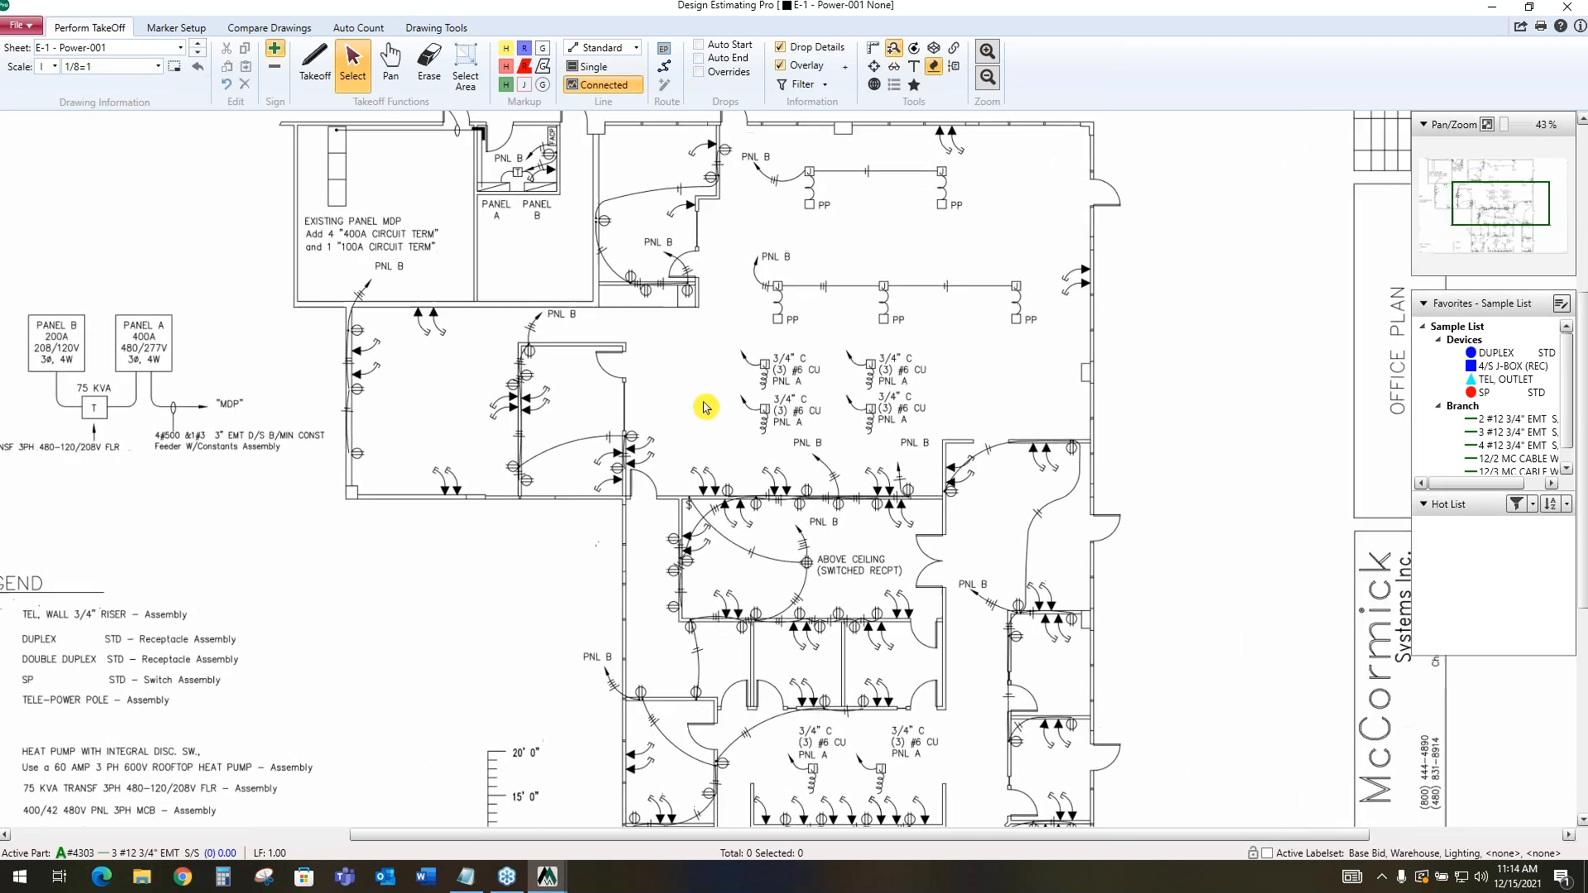
pyautogui.scroll(1, 707, 407)
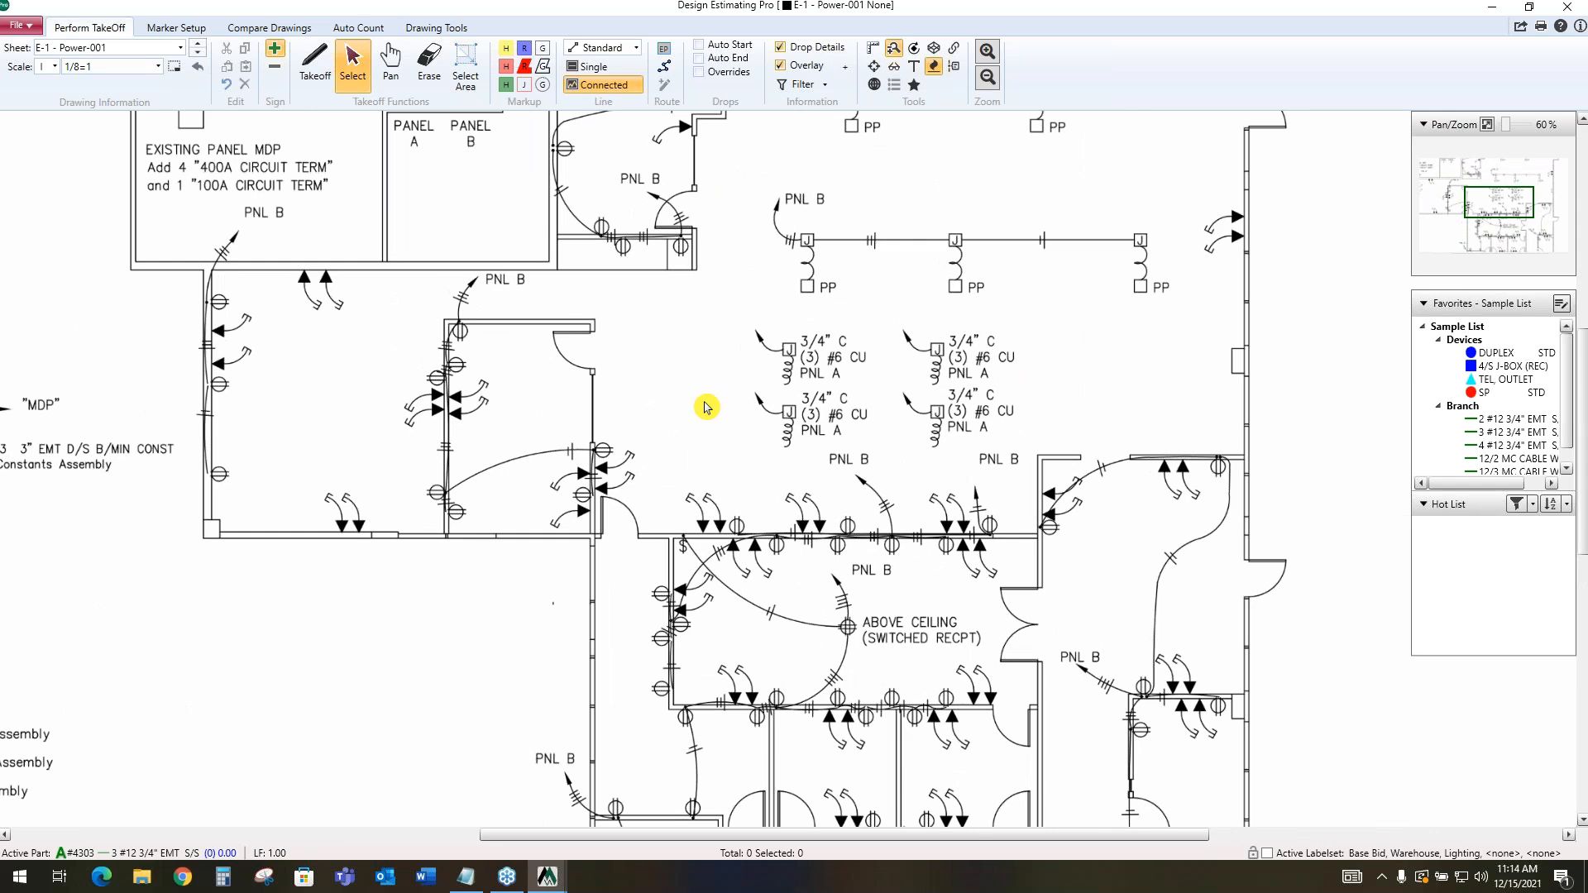
pyautogui.scroll(-3, 705, 407)
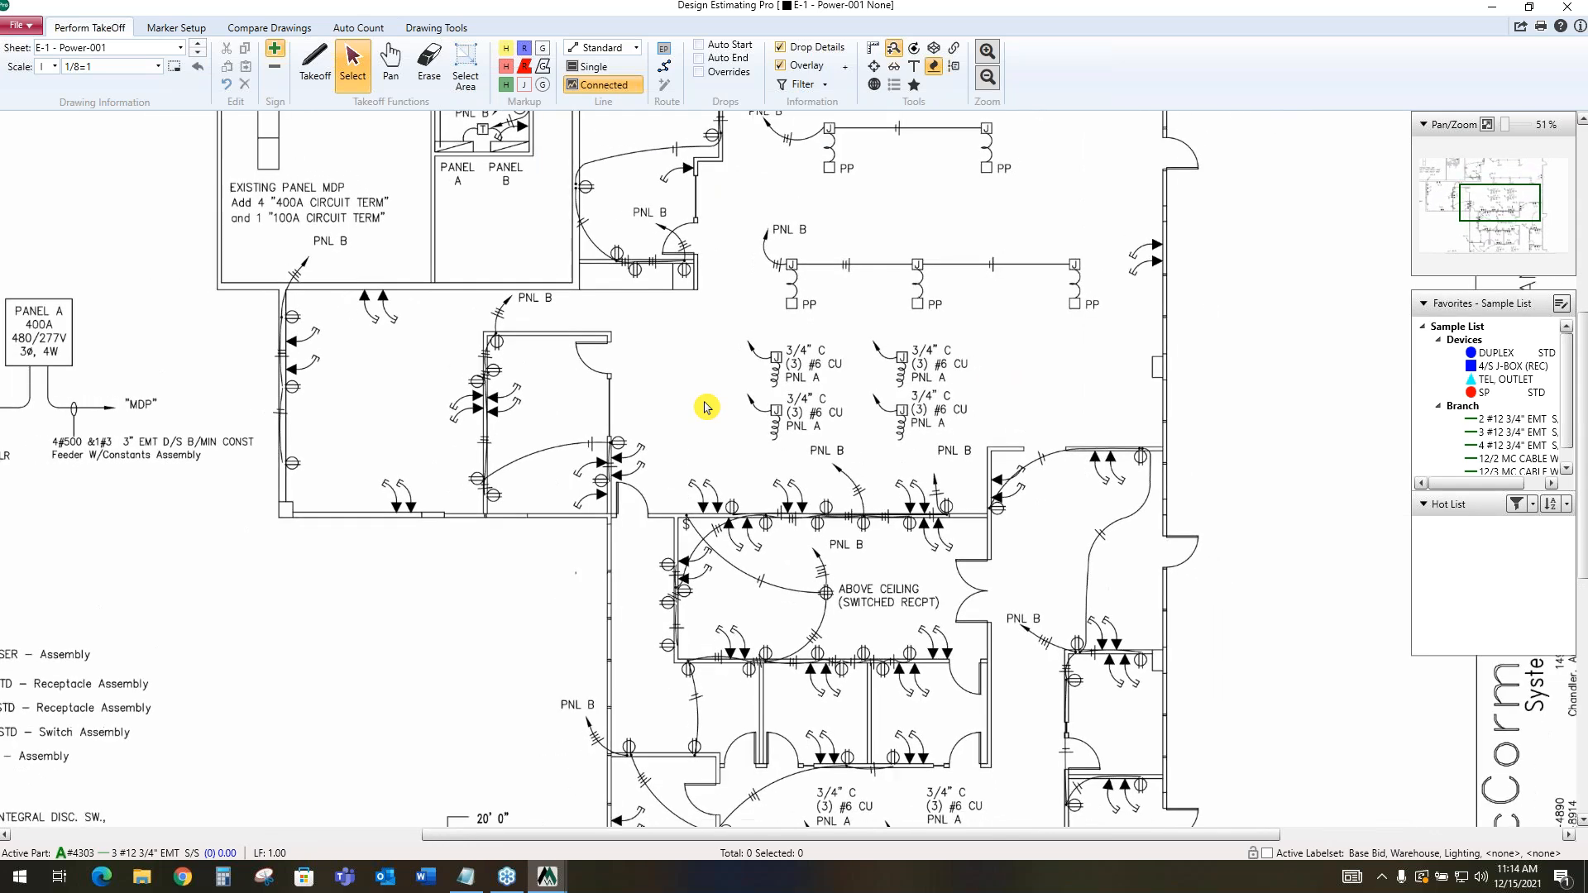
pyautogui.scroll(3, 706, 408)
pyautogui.scroll(2, 705, 409)
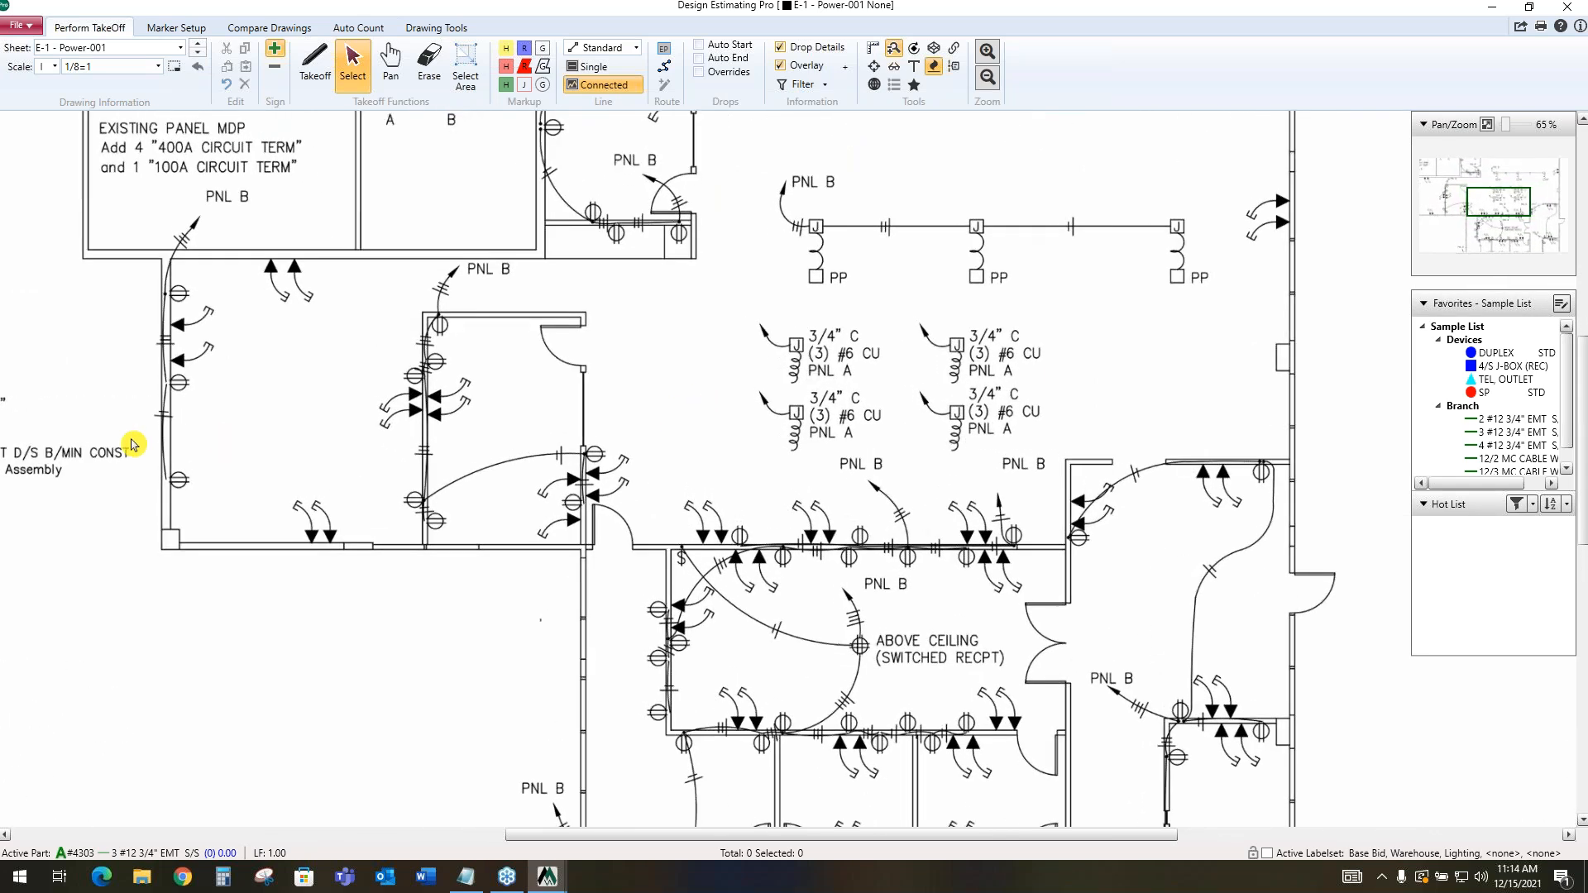
pyautogui.moveTo(261, 461)
pyautogui.mouseDown()
pyautogui.moveTo(885, 492)
pyautogui.moveTo(1097, 442)
pyautogui.moveTo(712, 494)
pyautogui.moveTo(447, 496)
pyautogui.moveTo(195, 540)
pyautogui.mouseUp()
pyautogui.scroll(-2, 575, 447)
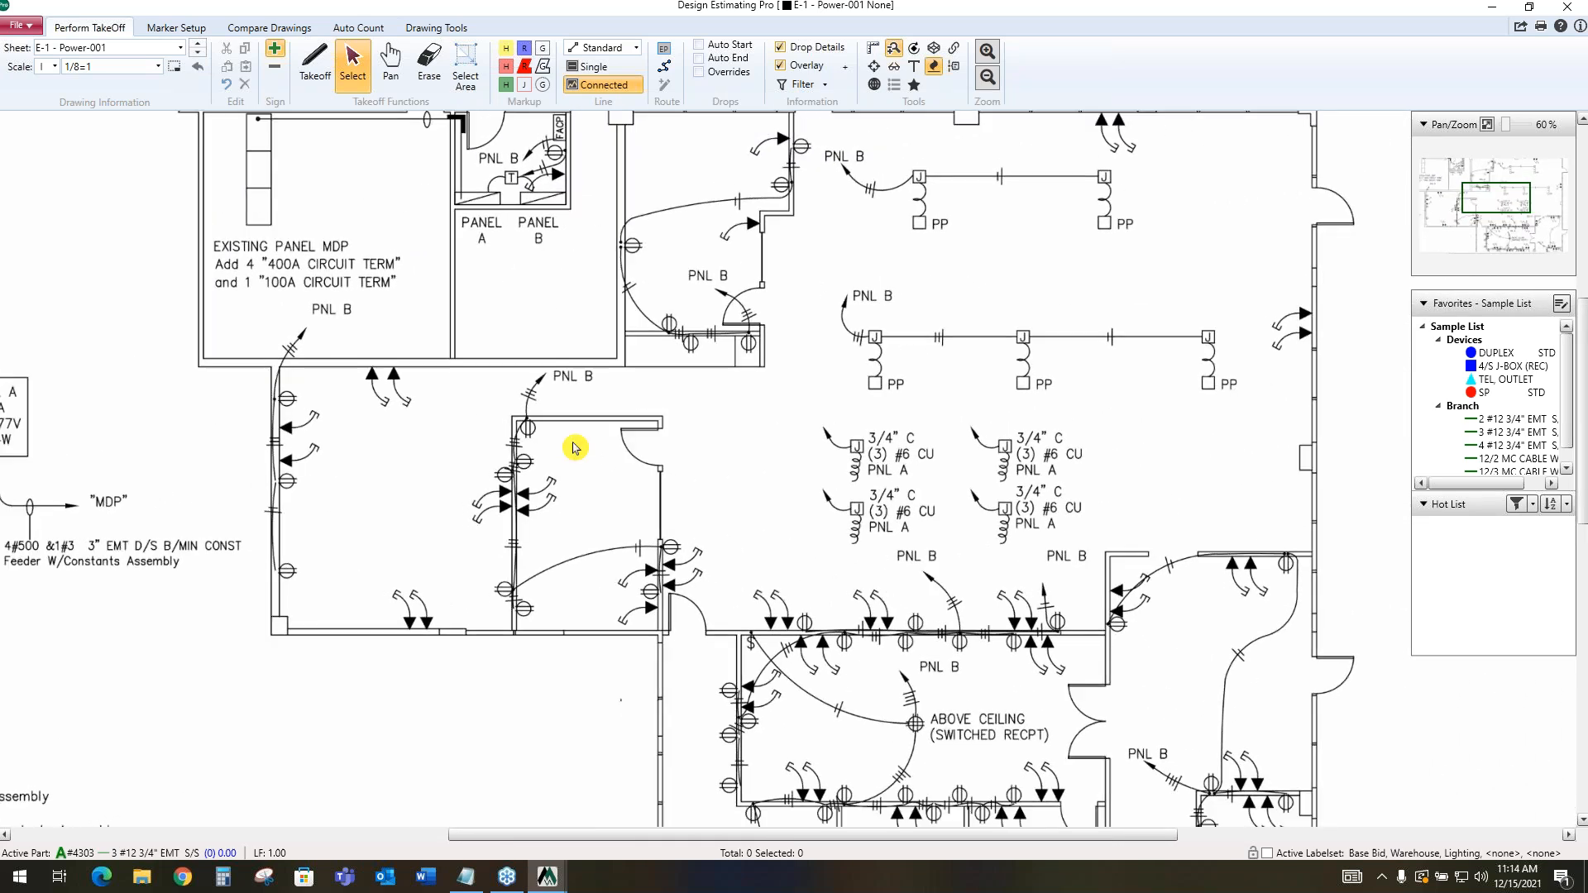
pyautogui.scroll(1, 598, 372)
pyautogui.scroll(-1, 599, 372)
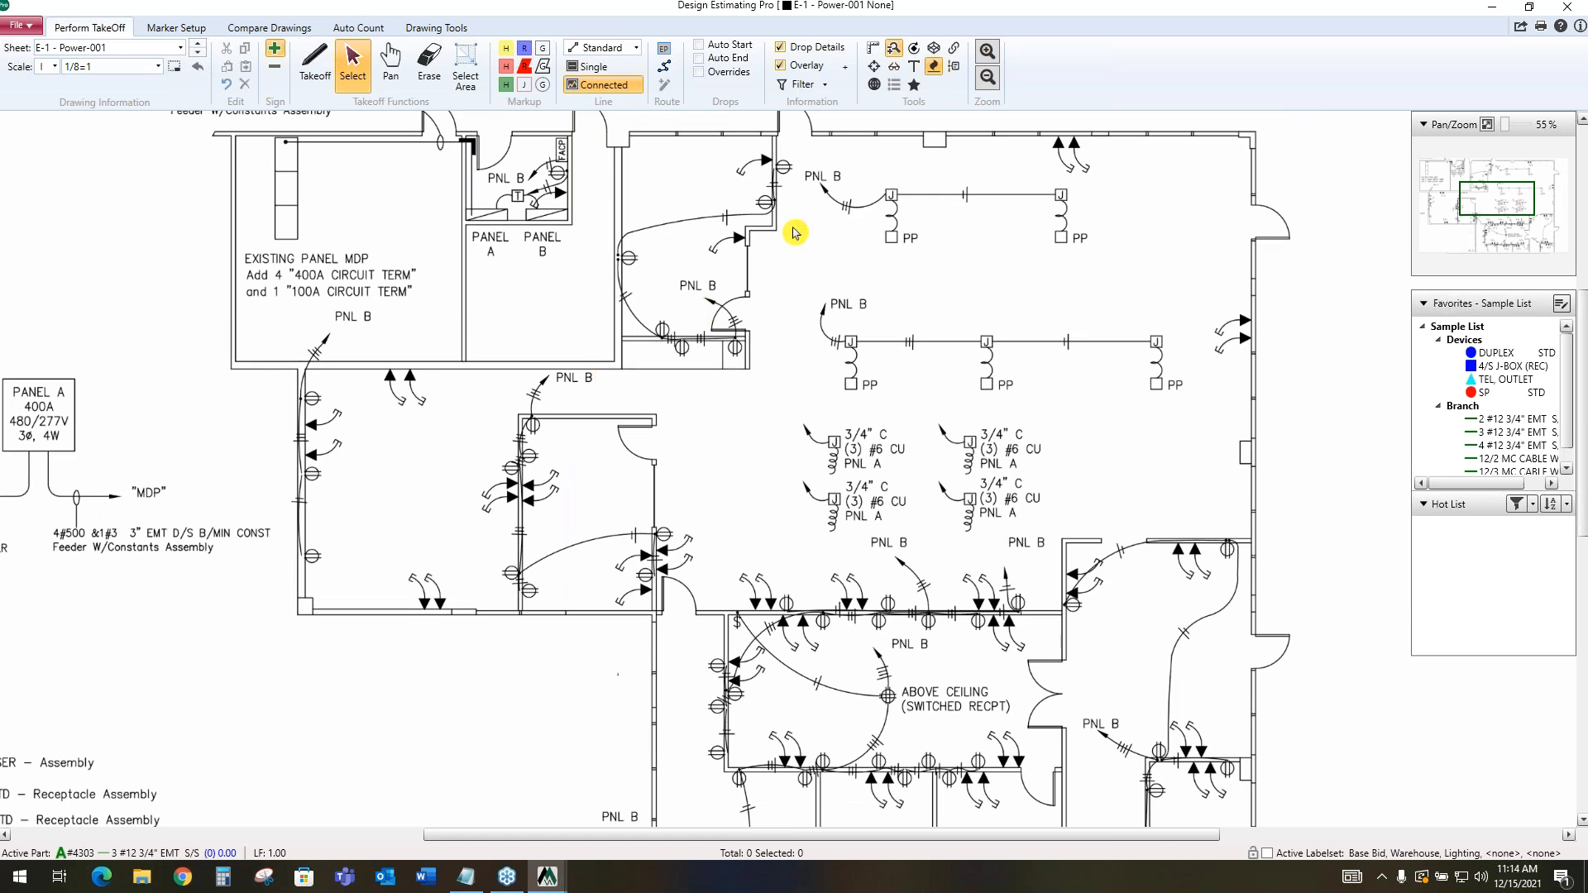
pyautogui.scroll(1, 839, 157)
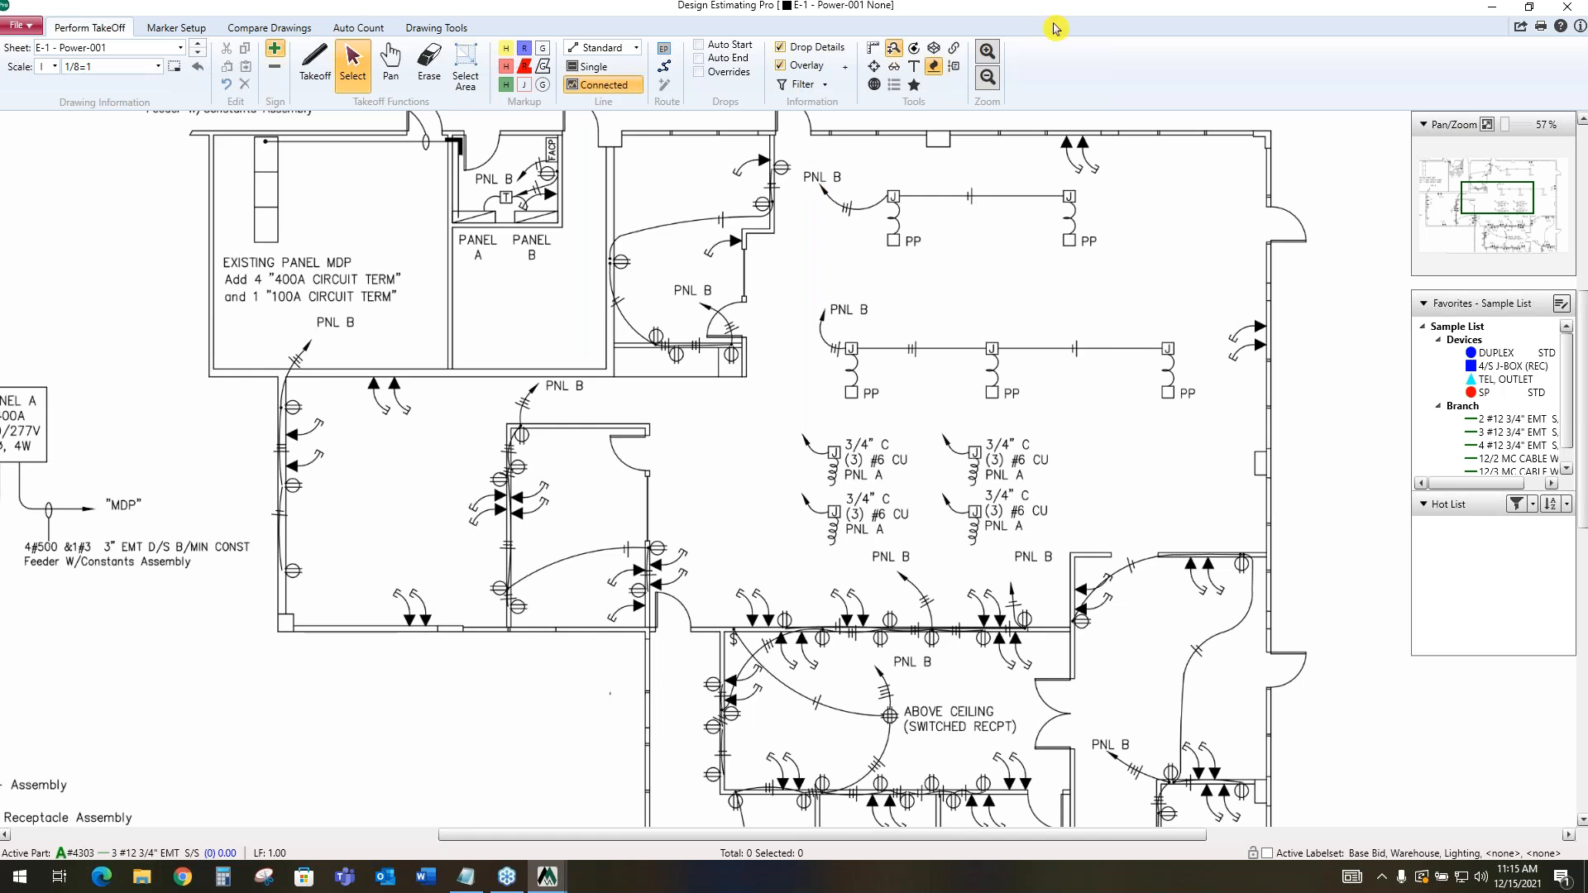
# Move the Favorites list over the drawing and mark seven DUPLEX STD receptacles in the rooms around panels A and B
pyautogui.moveTo(1485, 307); pyautogui.dragTo(1388, 295)
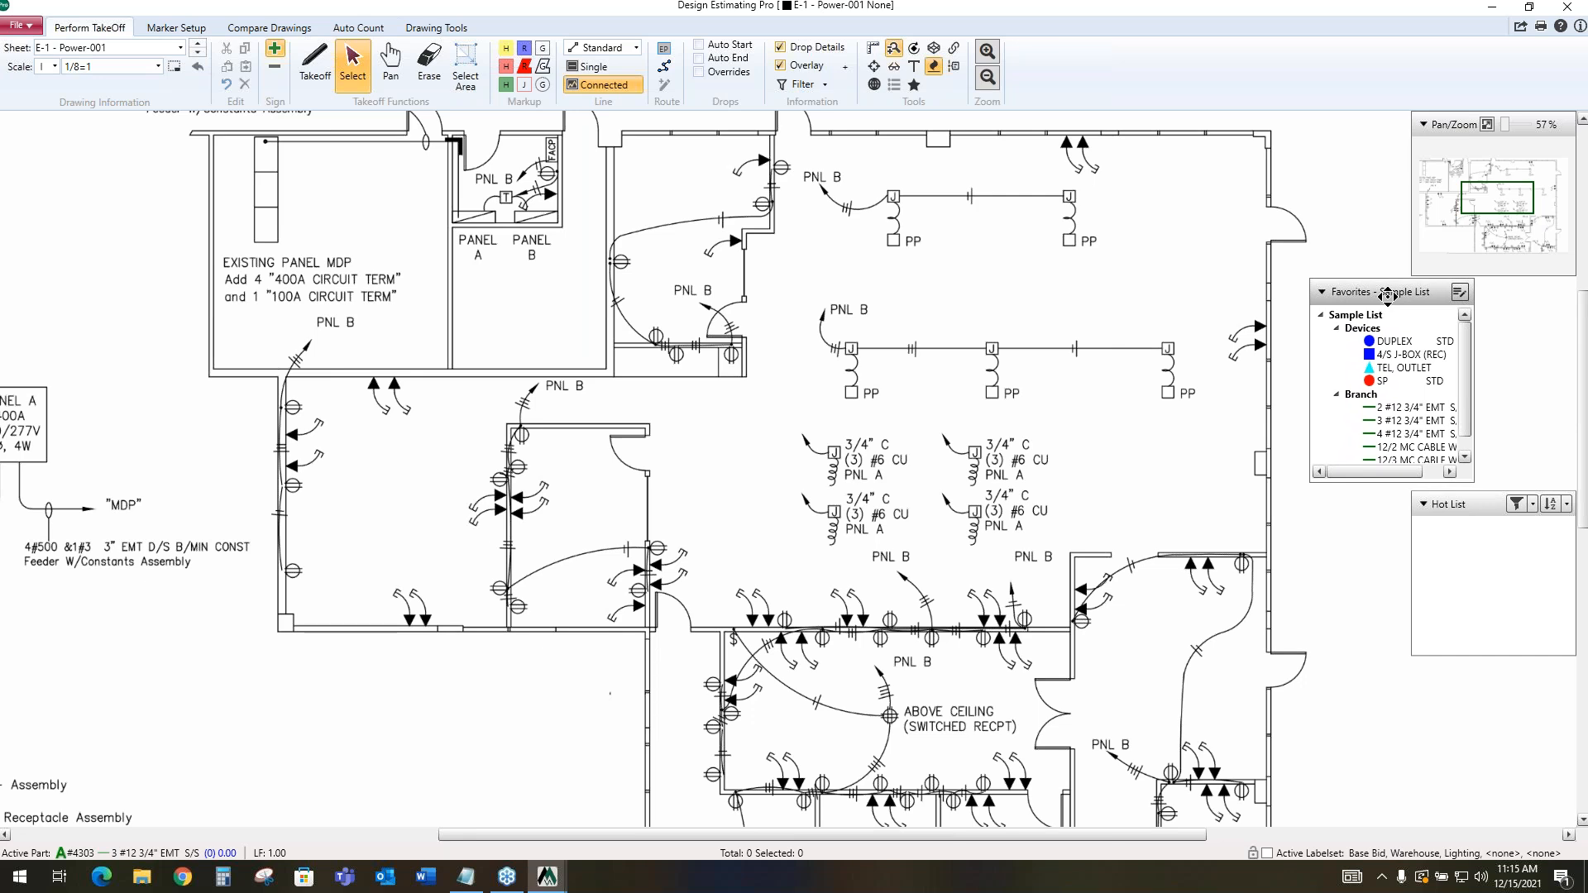
pyautogui.click(1375, 341)
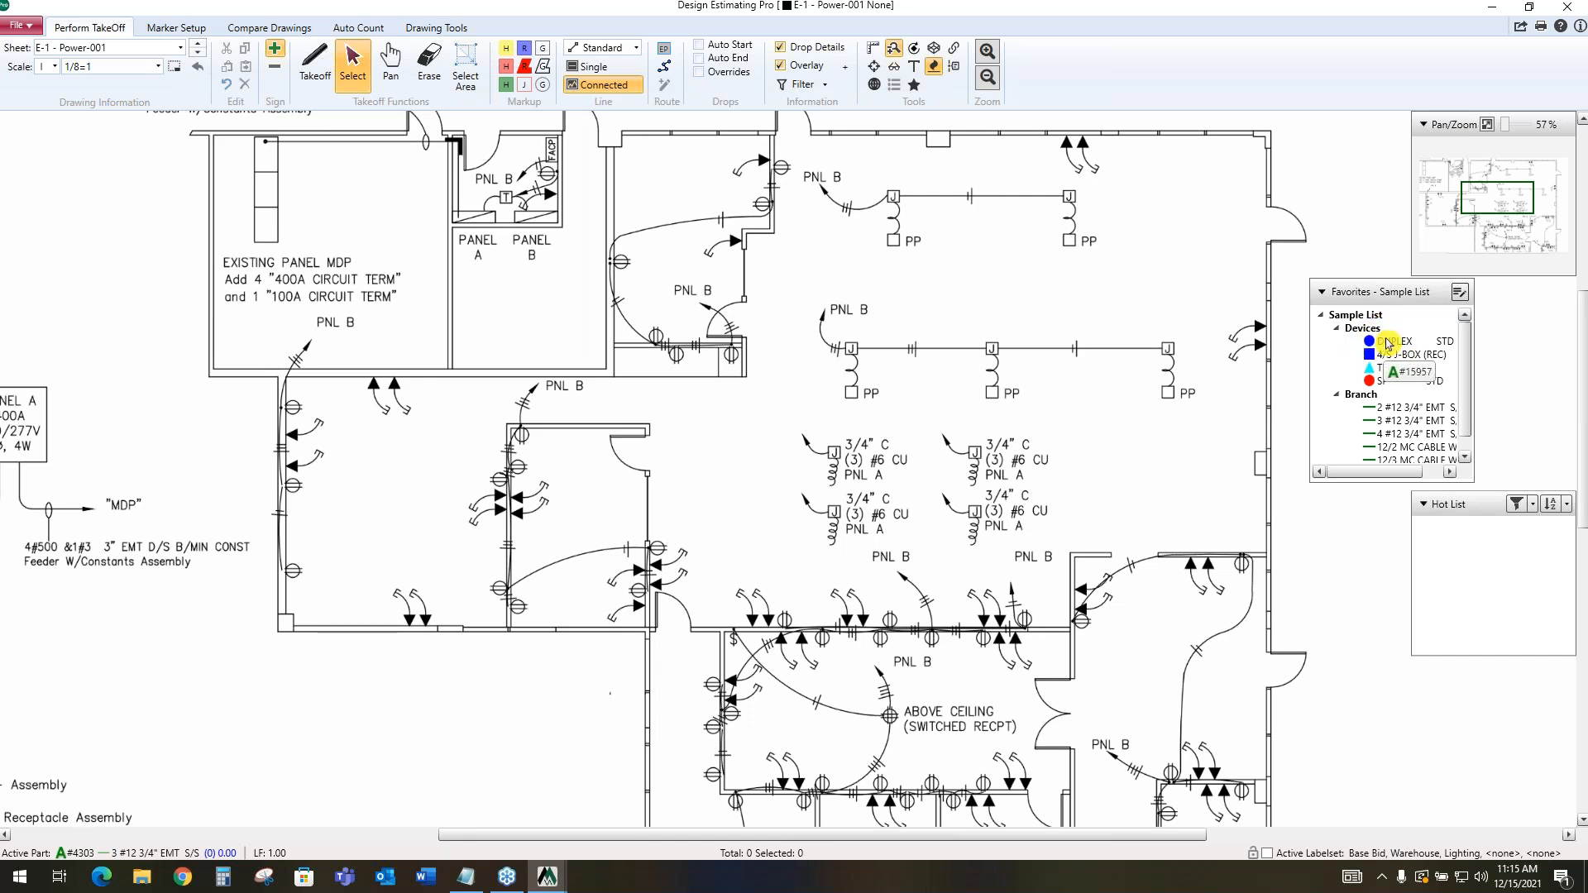
pyautogui.click(1390, 343)
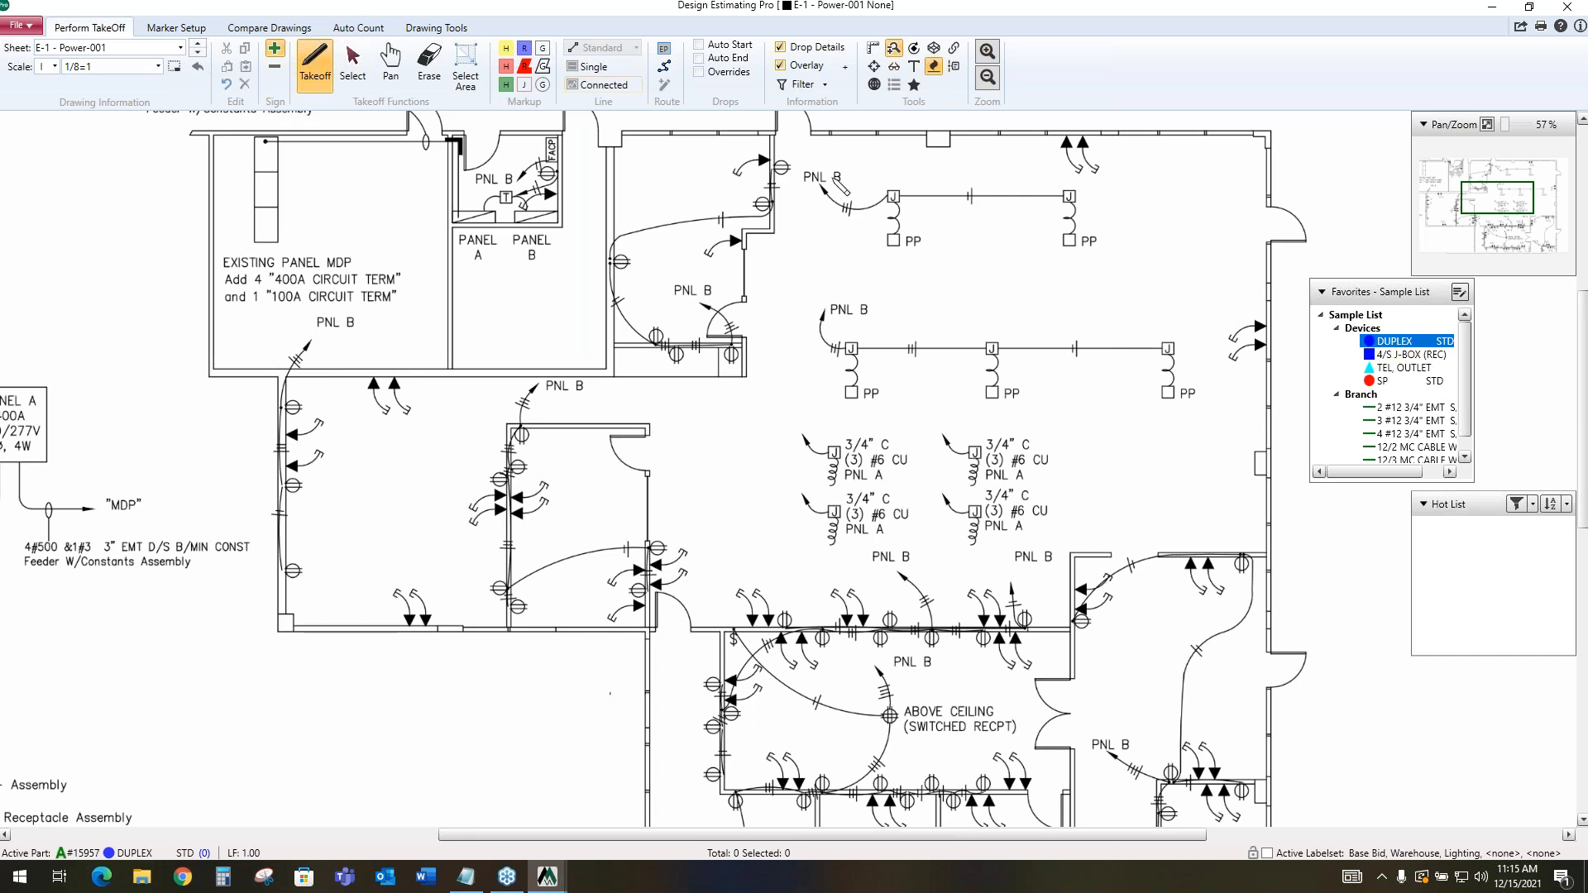
pyautogui.click(780, 166)
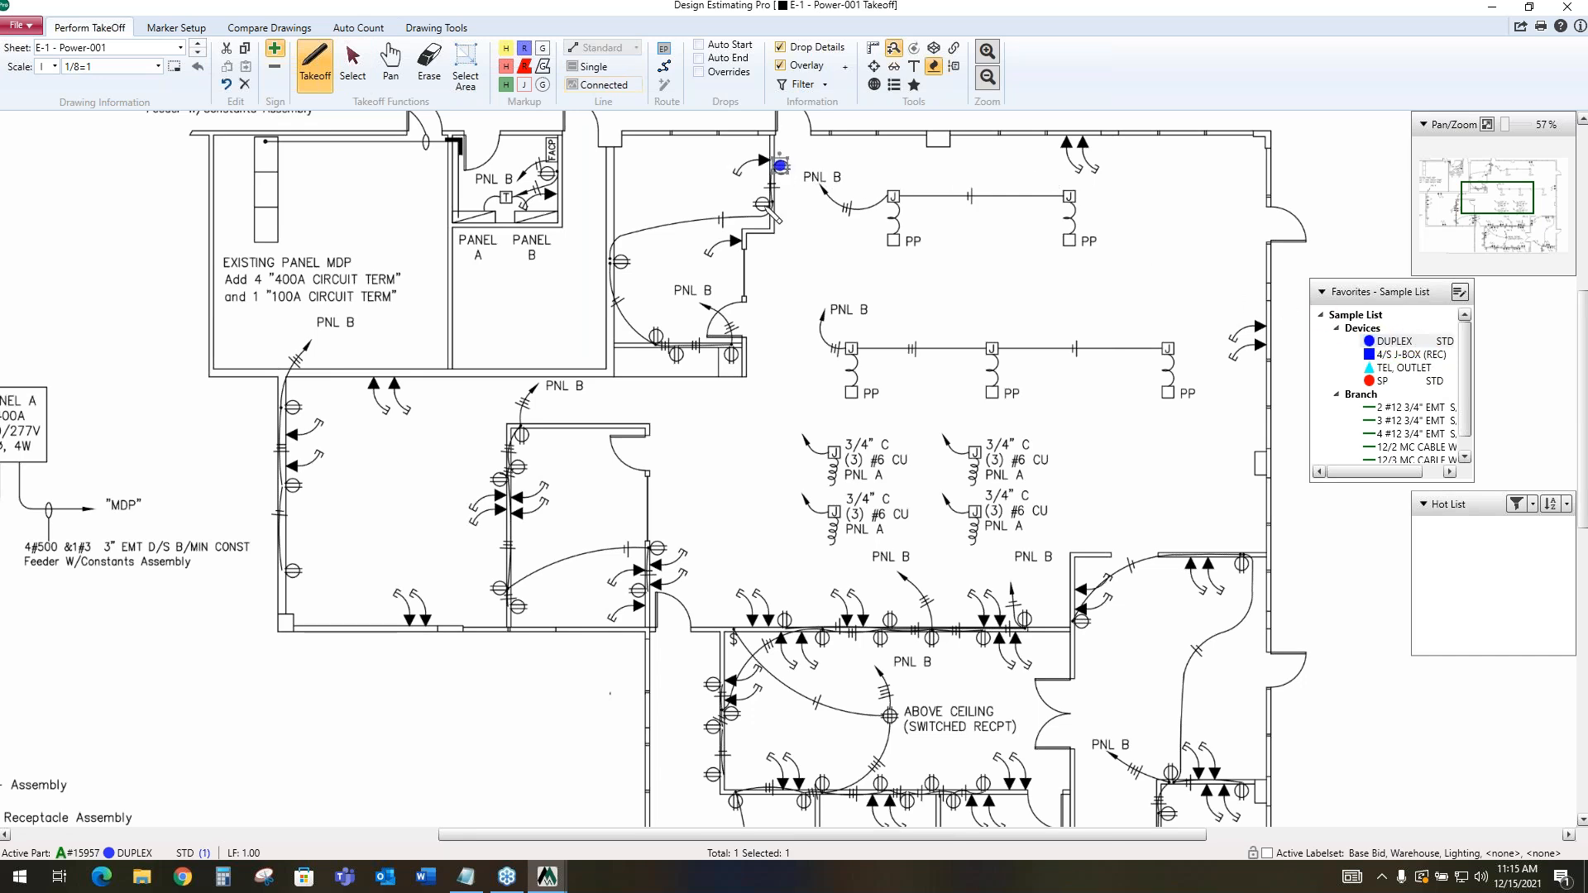
pyautogui.click(762, 204)
pyautogui.click(545, 174)
pyautogui.click(620, 261)
pyautogui.click(656, 335)
pyautogui.click(675, 355)
pyautogui.click(735, 357)
# Mark ten more DUPLEX STD receptacles along the walls of the two adjoining rooms below the existing panel MDP
pyautogui.scroll(2, 715, 315)
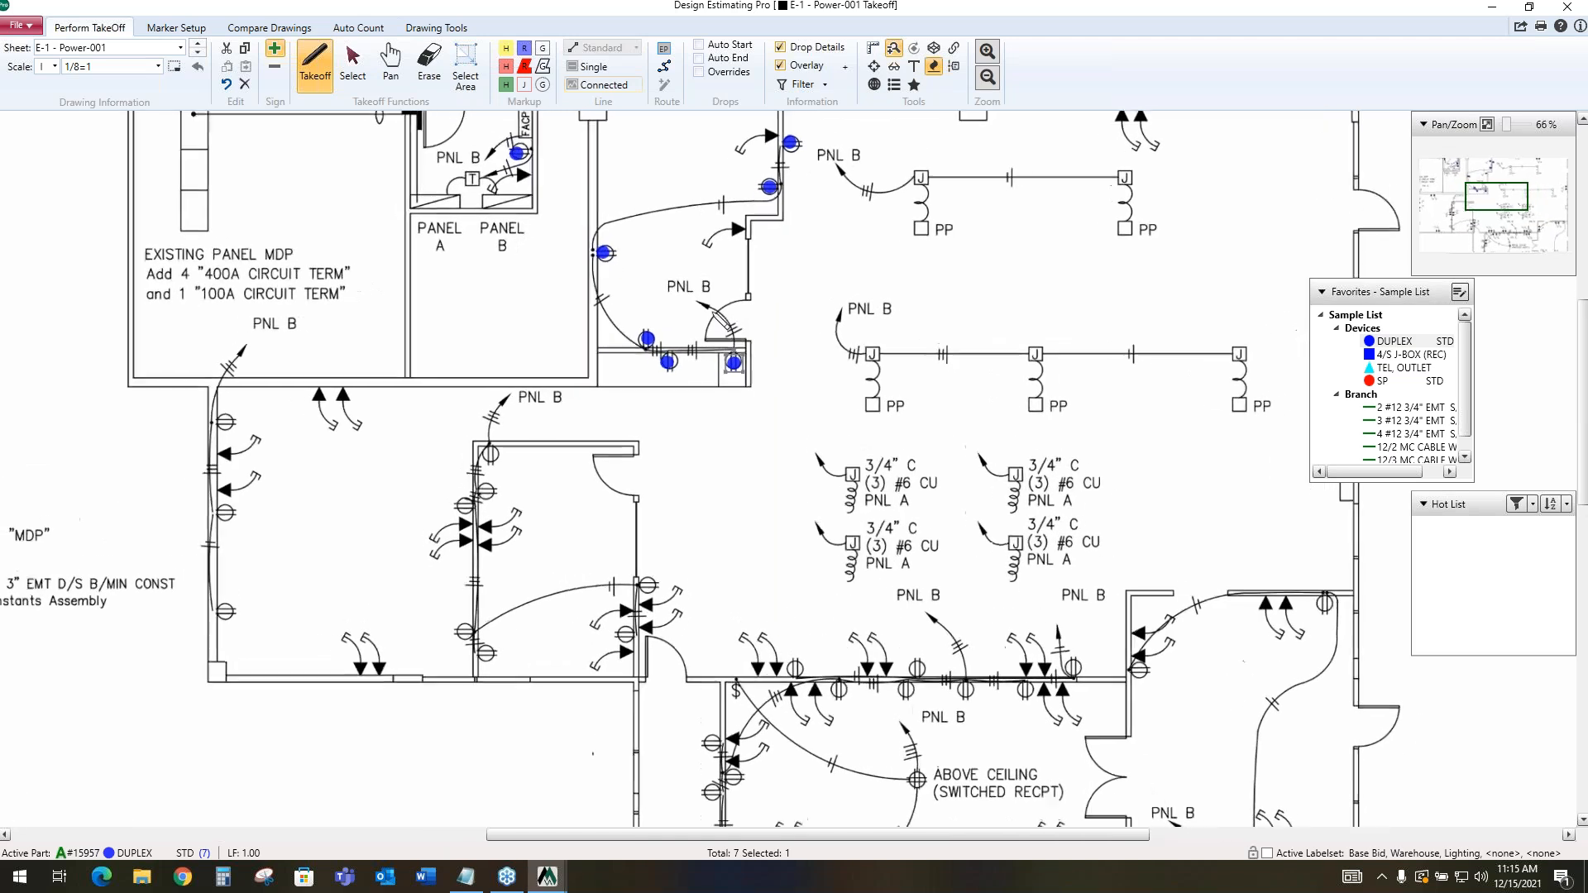
pyautogui.scroll(1, 715, 319)
pyautogui.click(473, 465)
pyautogui.click(115, 447)
pyautogui.click(118, 557)
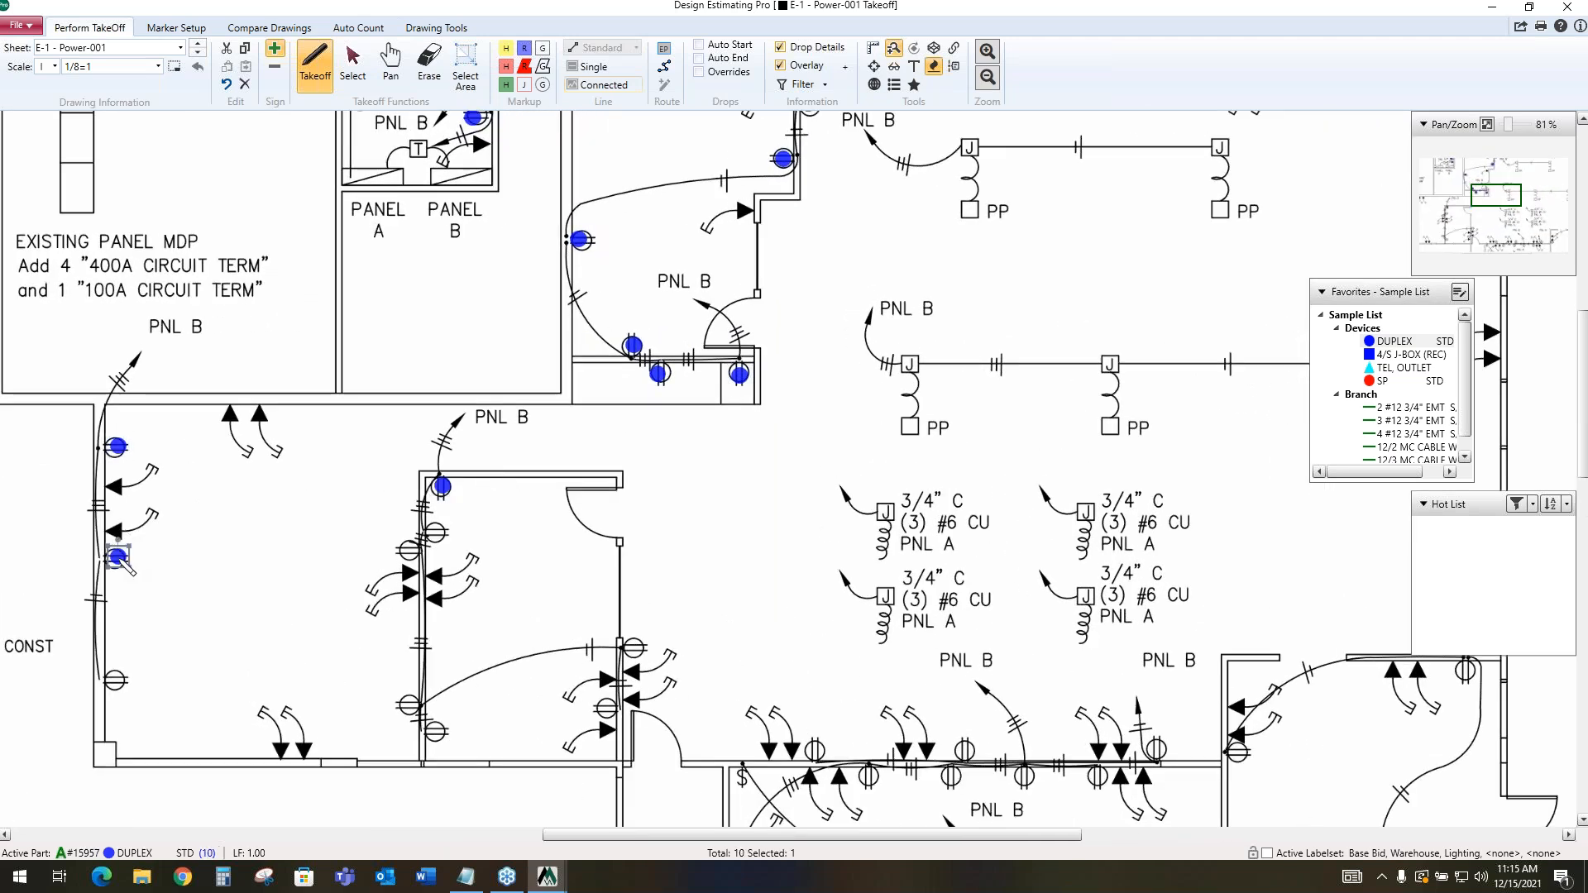
pyautogui.click(116, 681)
pyautogui.click(437, 532)
pyautogui.click(411, 548)
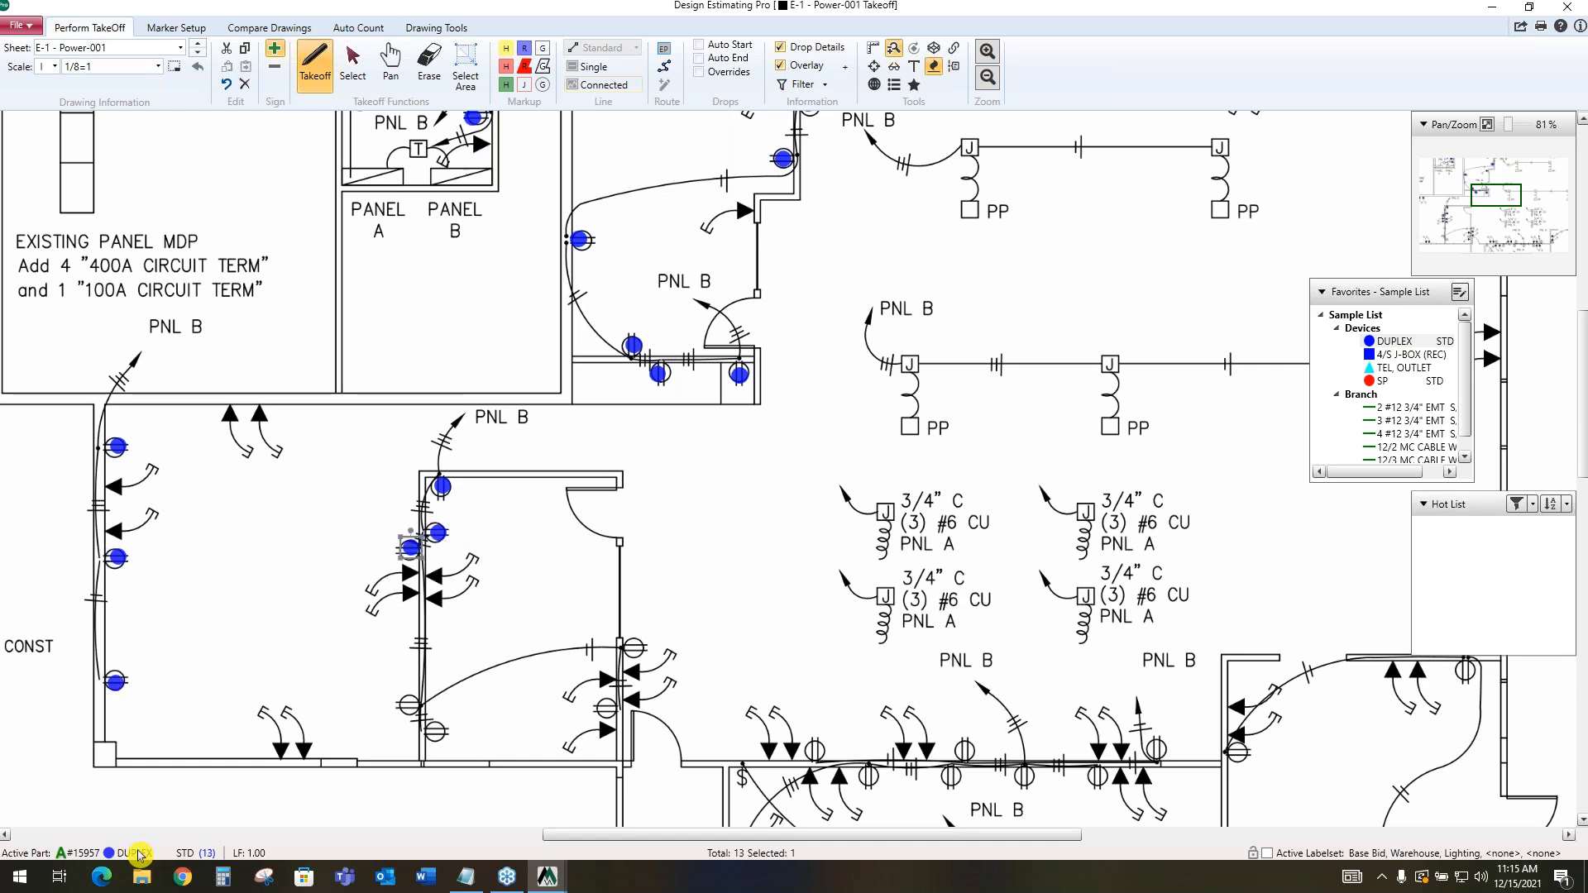
pyautogui.click(410, 701)
pyautogui.click(435, 732)
pyautogui.click(635, 646)
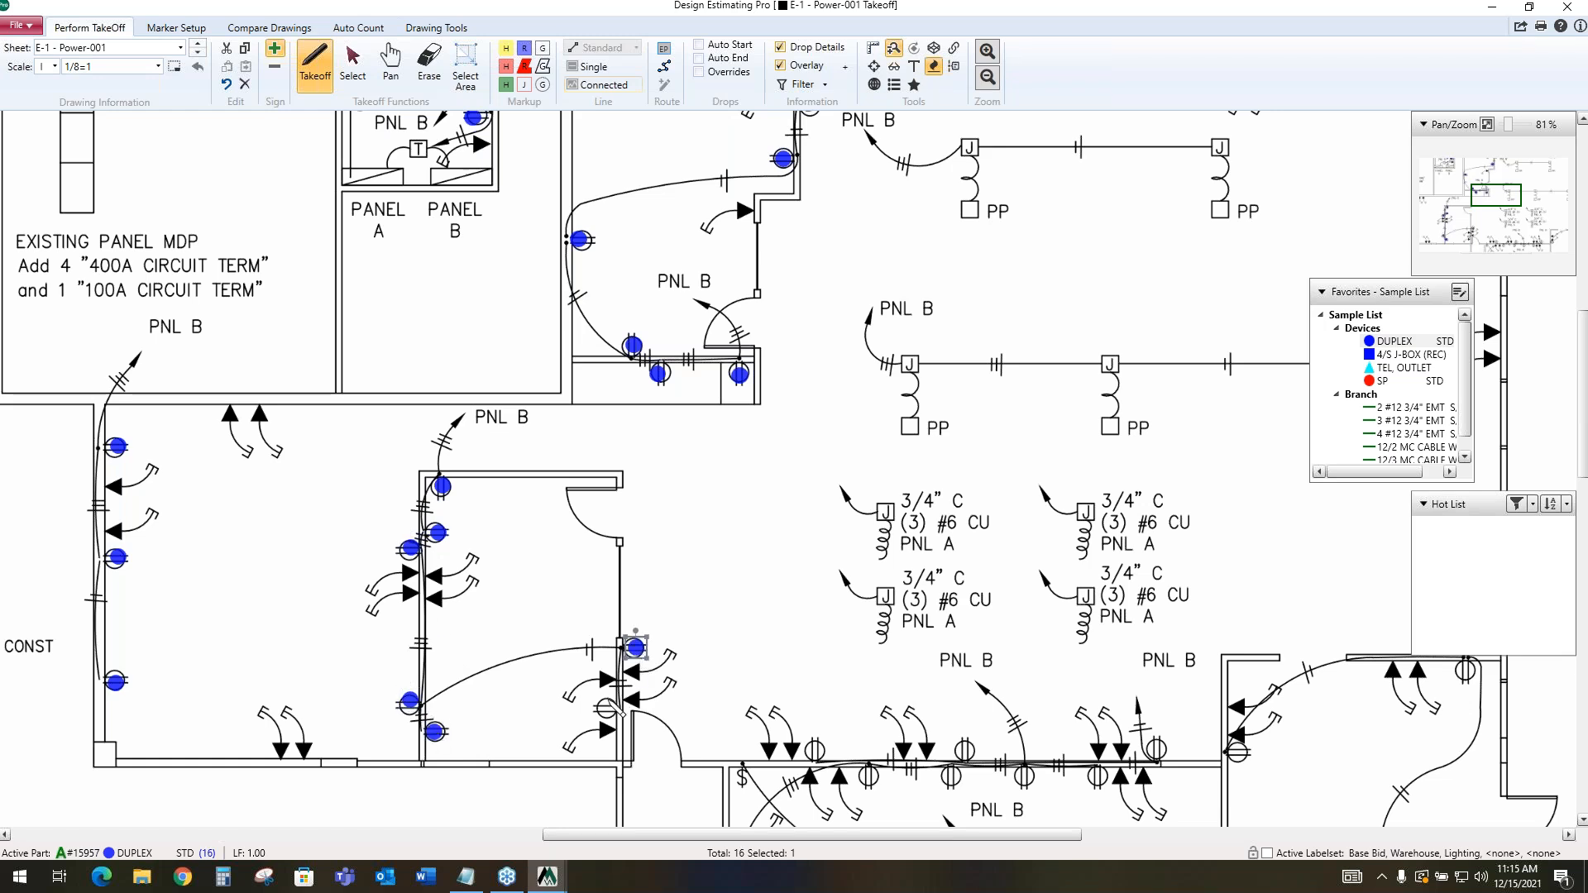
pyautogui.click(607, 704)
# Mark nine DUPLEX STD receptacles along the wall above the switched-receptacle room and in the room beside it, then make 4/S J-BOX (REC) active
pyautogui.click(815, 747)
pyautogui.click(868, 777)
pyautogui.click(945, 774)
pyautogui.click(964, 750)
pyautogui.click(1023, 773)
pyautogui.click(1098, 775)
pyautogui.click(1157, 749)
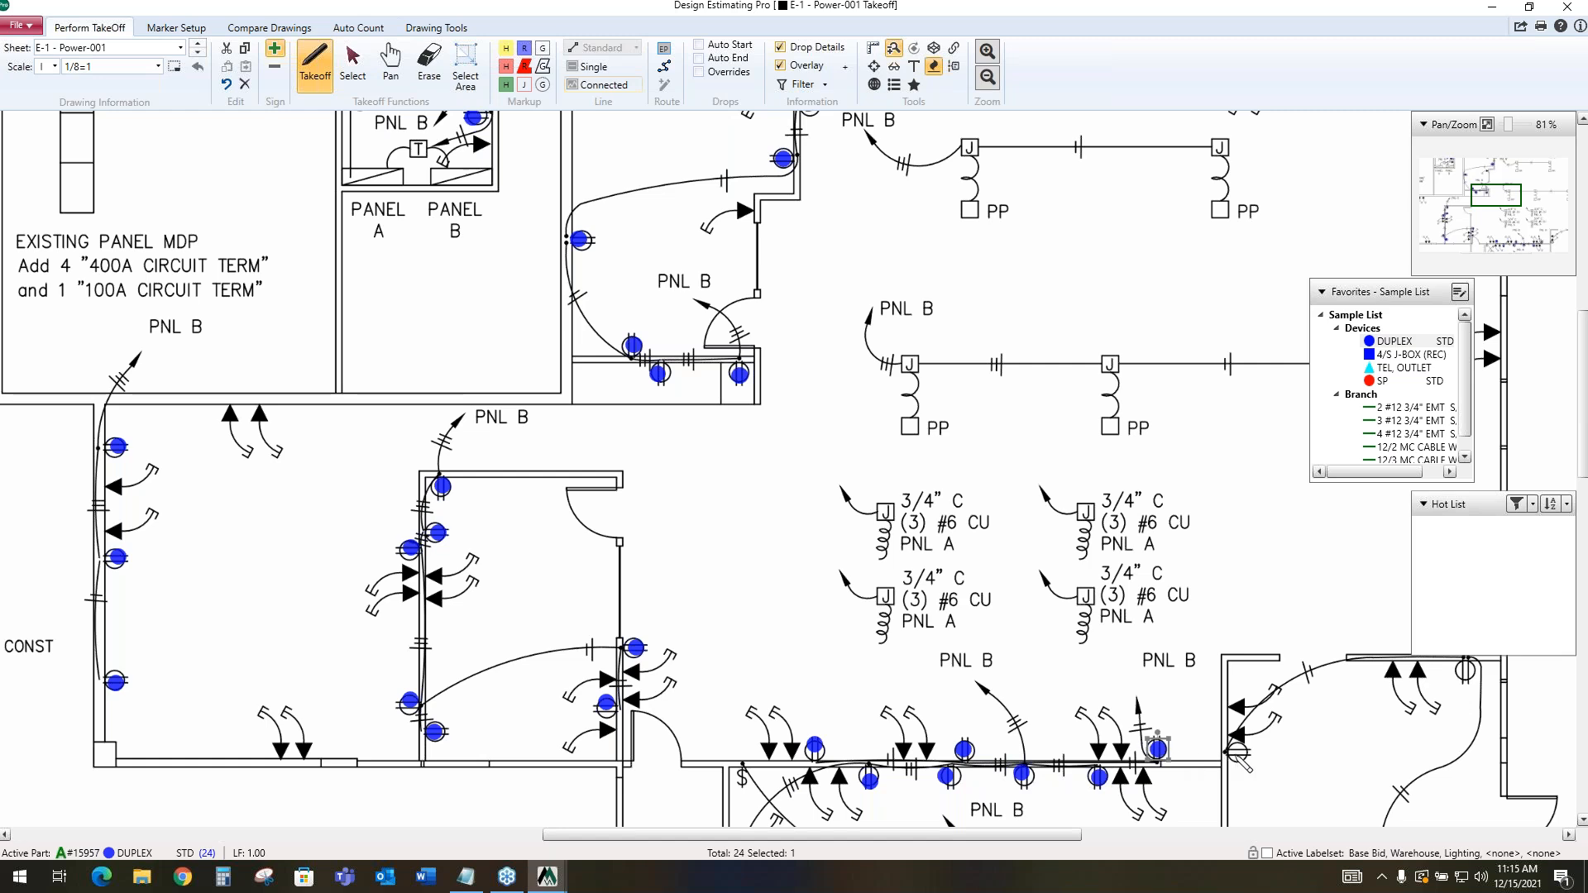
pyautogui.click(1236, 752)
pyautogui.click(1465, 668)
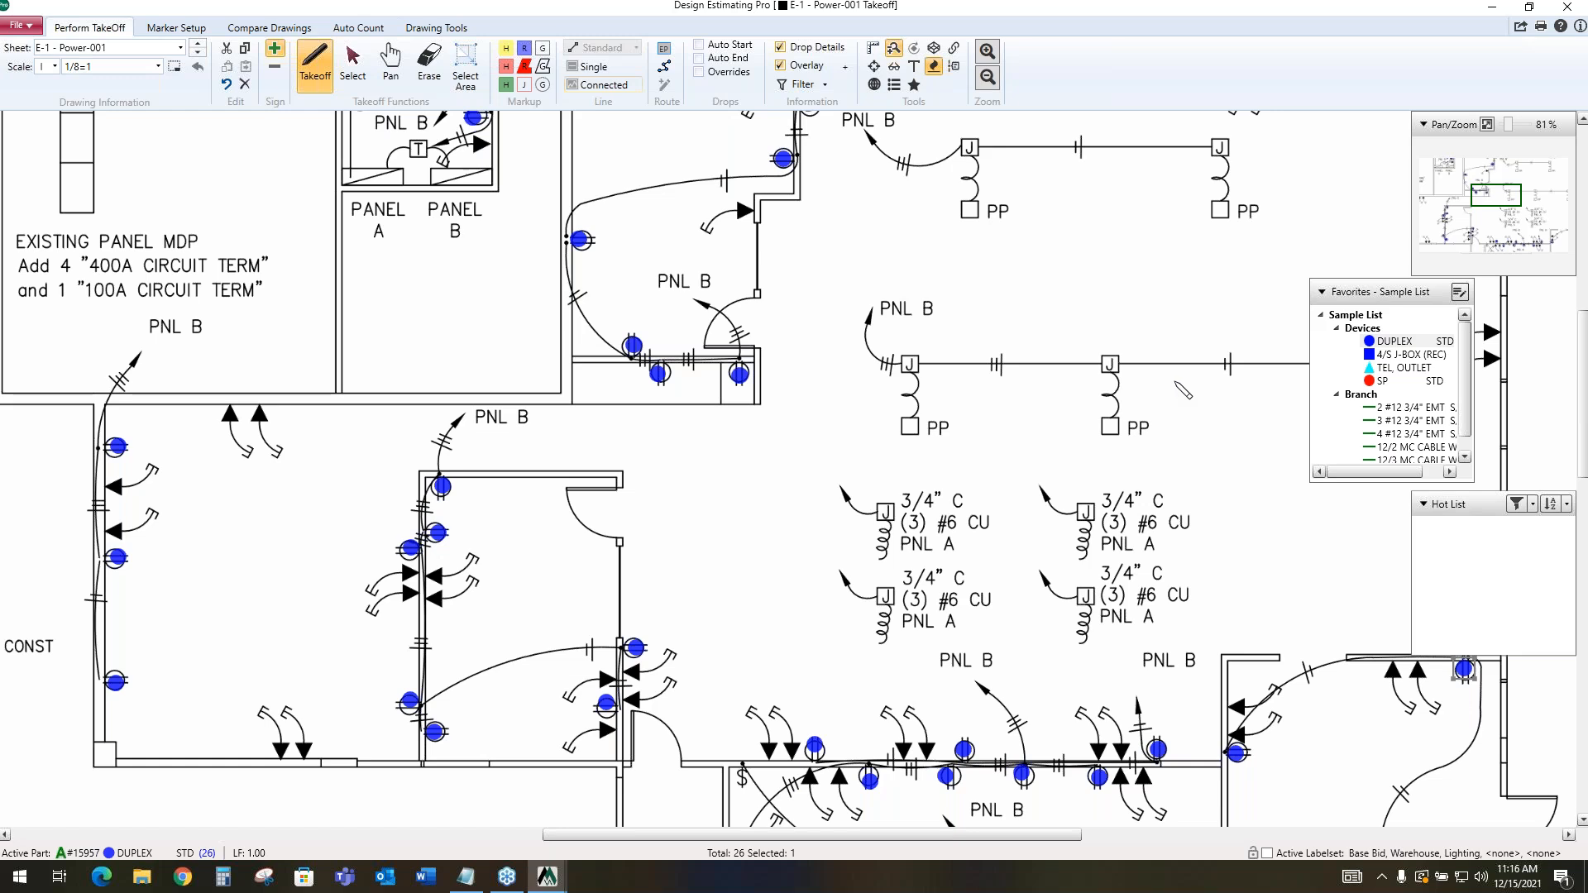
pyautogui.scroll(-2, 1160, 382)
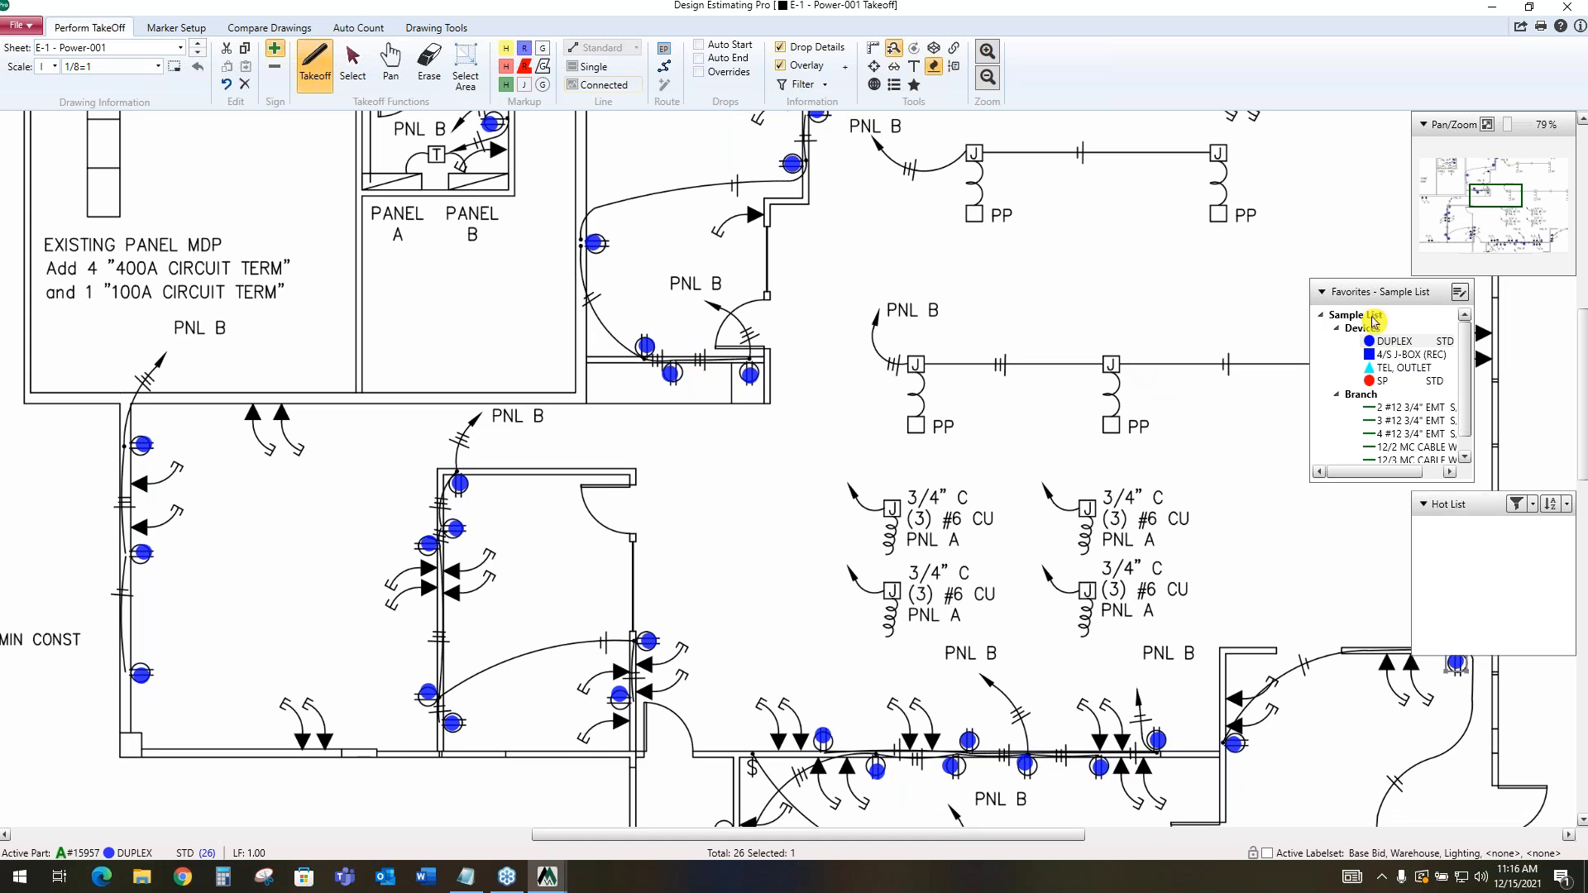
pyautogui.click(1397, 358)
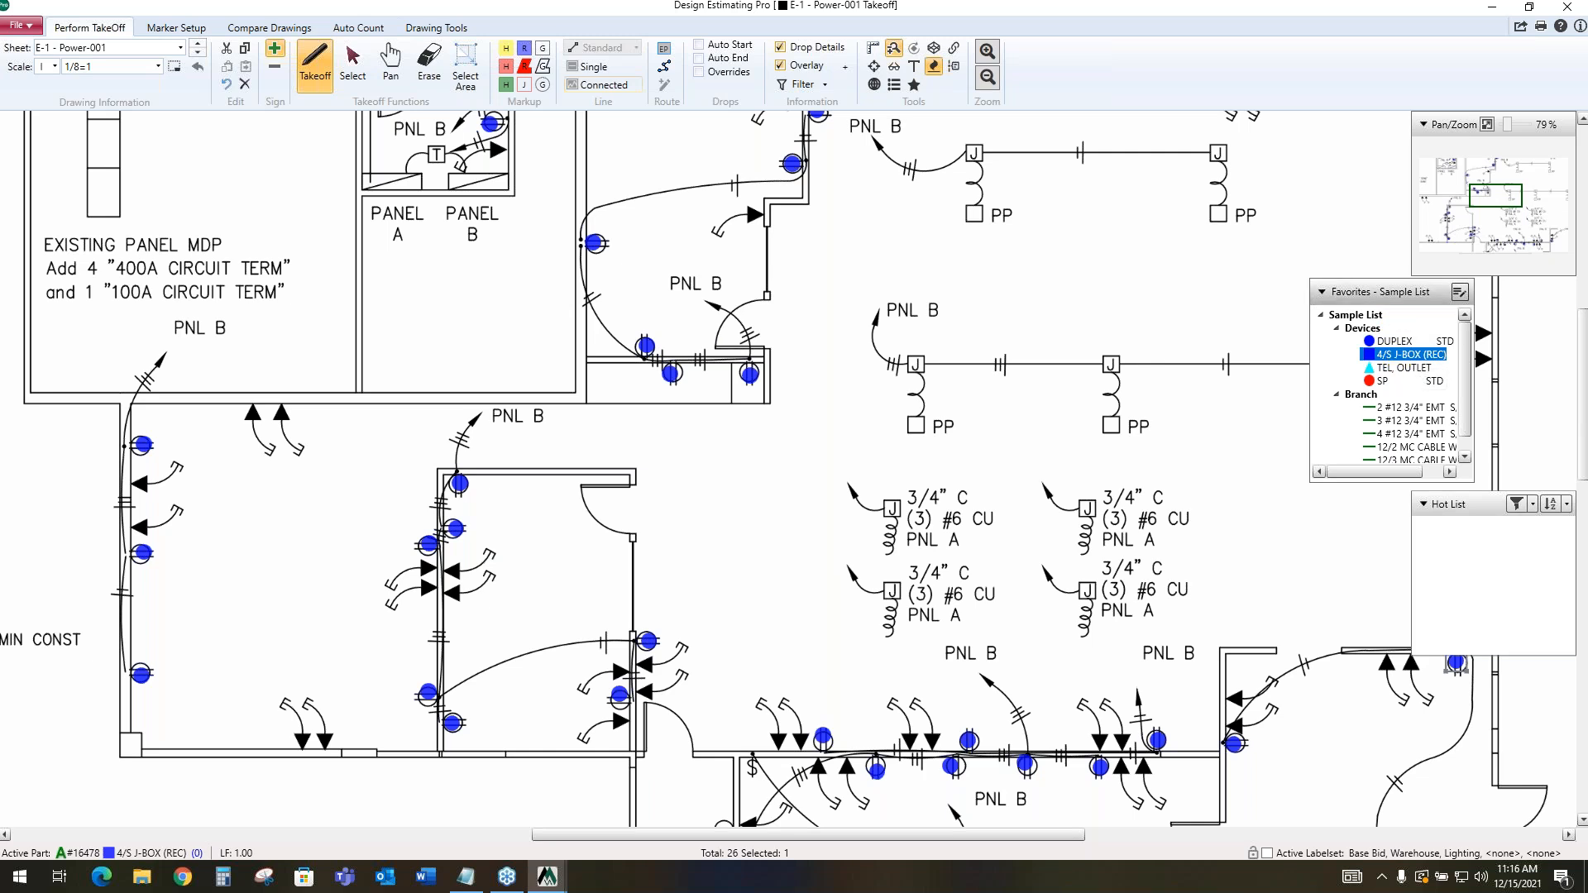
# Return to McCormick Estimating Systems and review the DUPLEX STD quantity and byproducts in the Audit Trail
pyautogui.click(1494, 10)
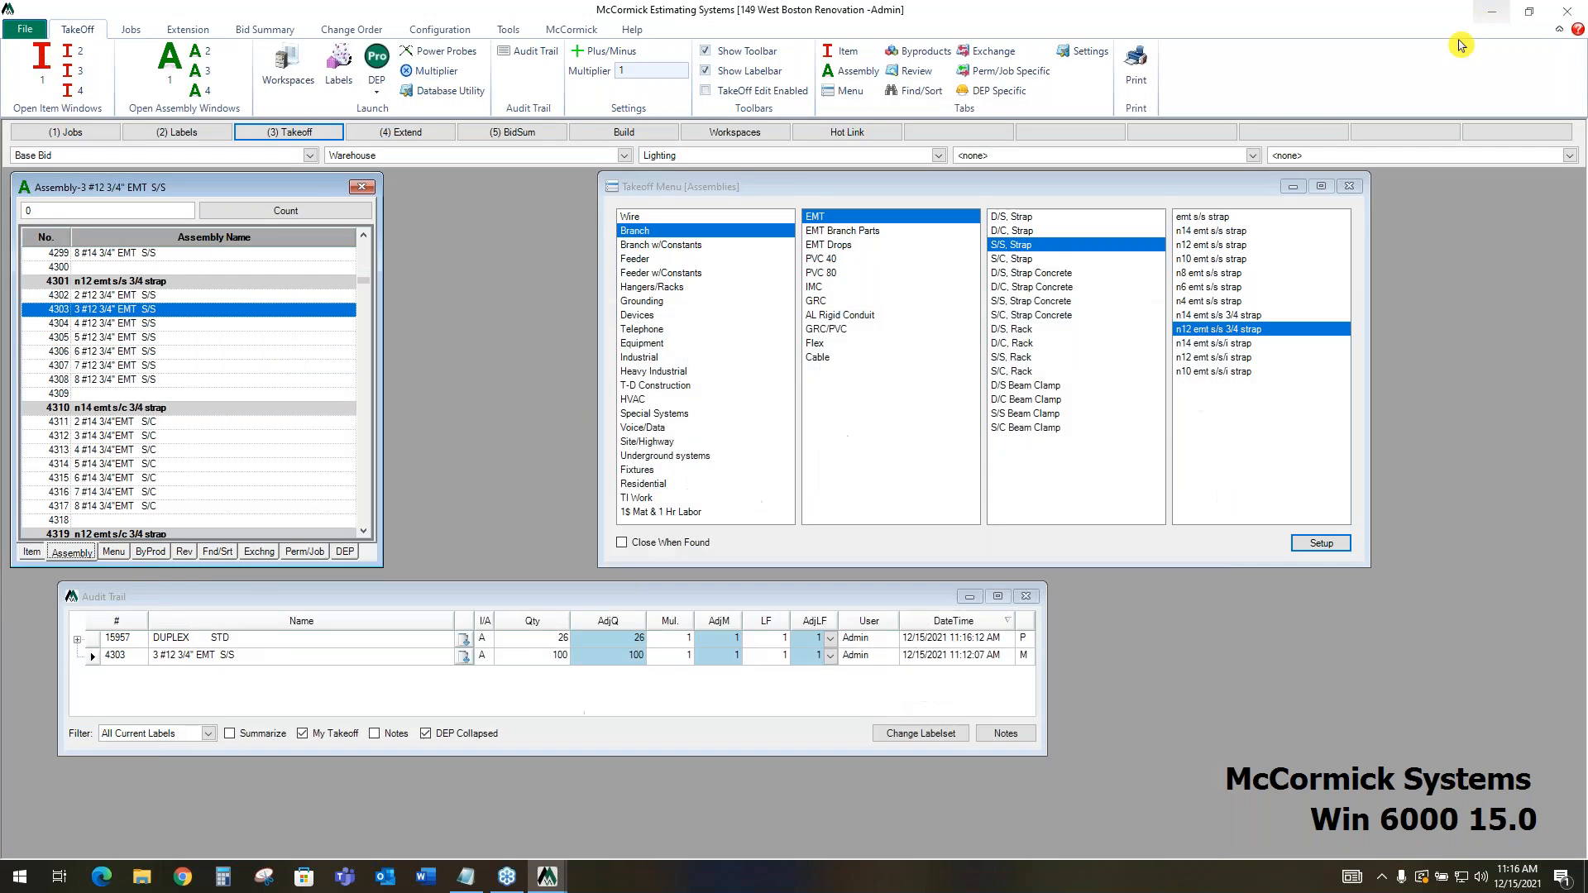
pyautogui.click(337, 643)
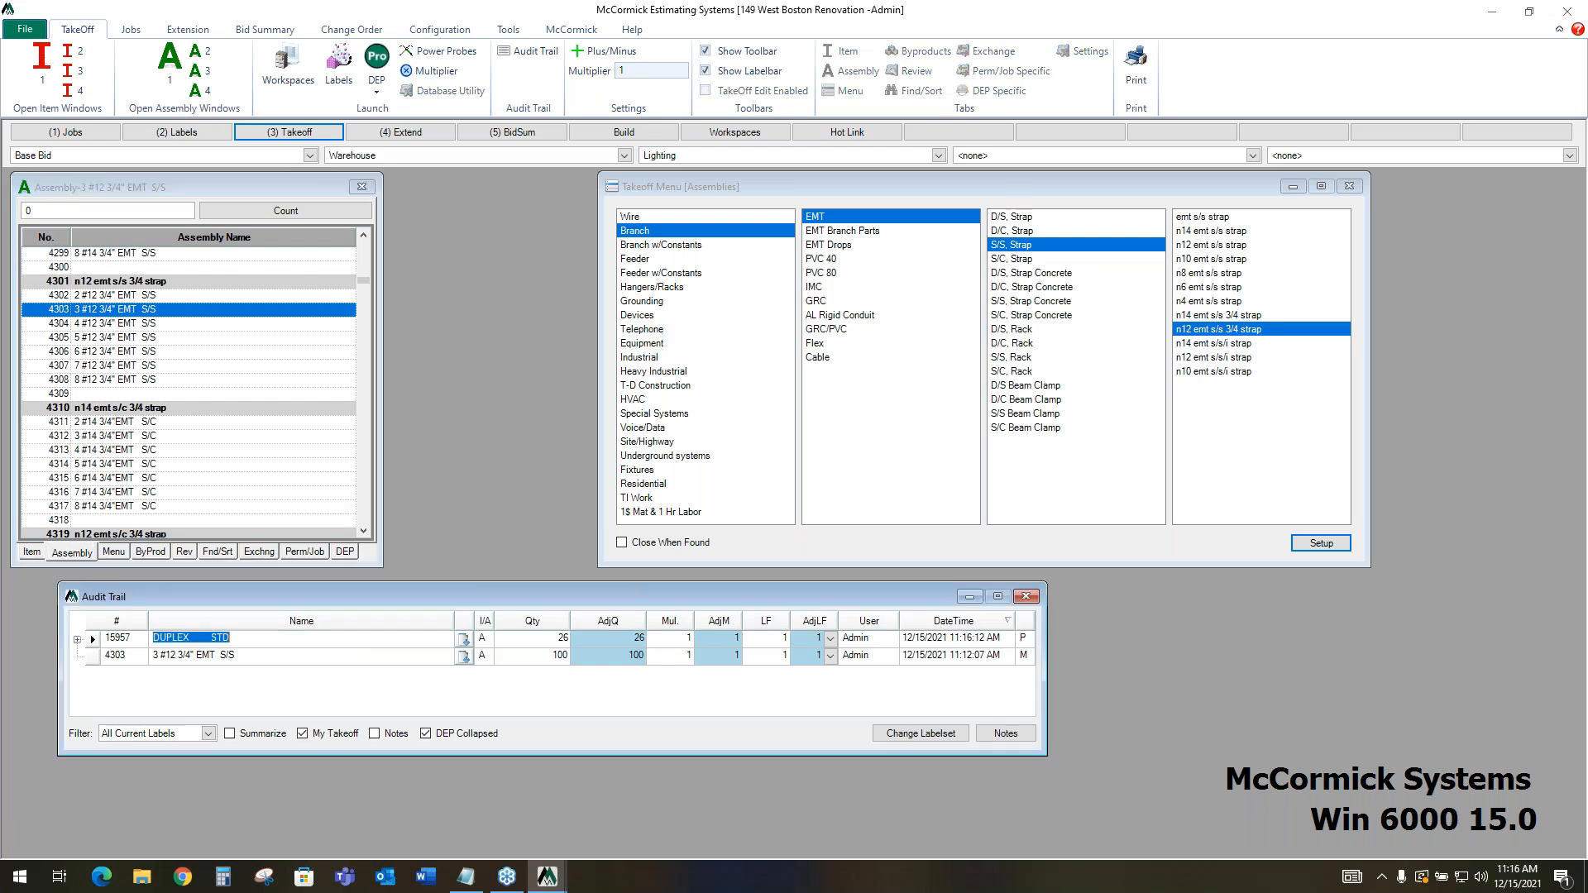
pyautogui.click(534, 642)
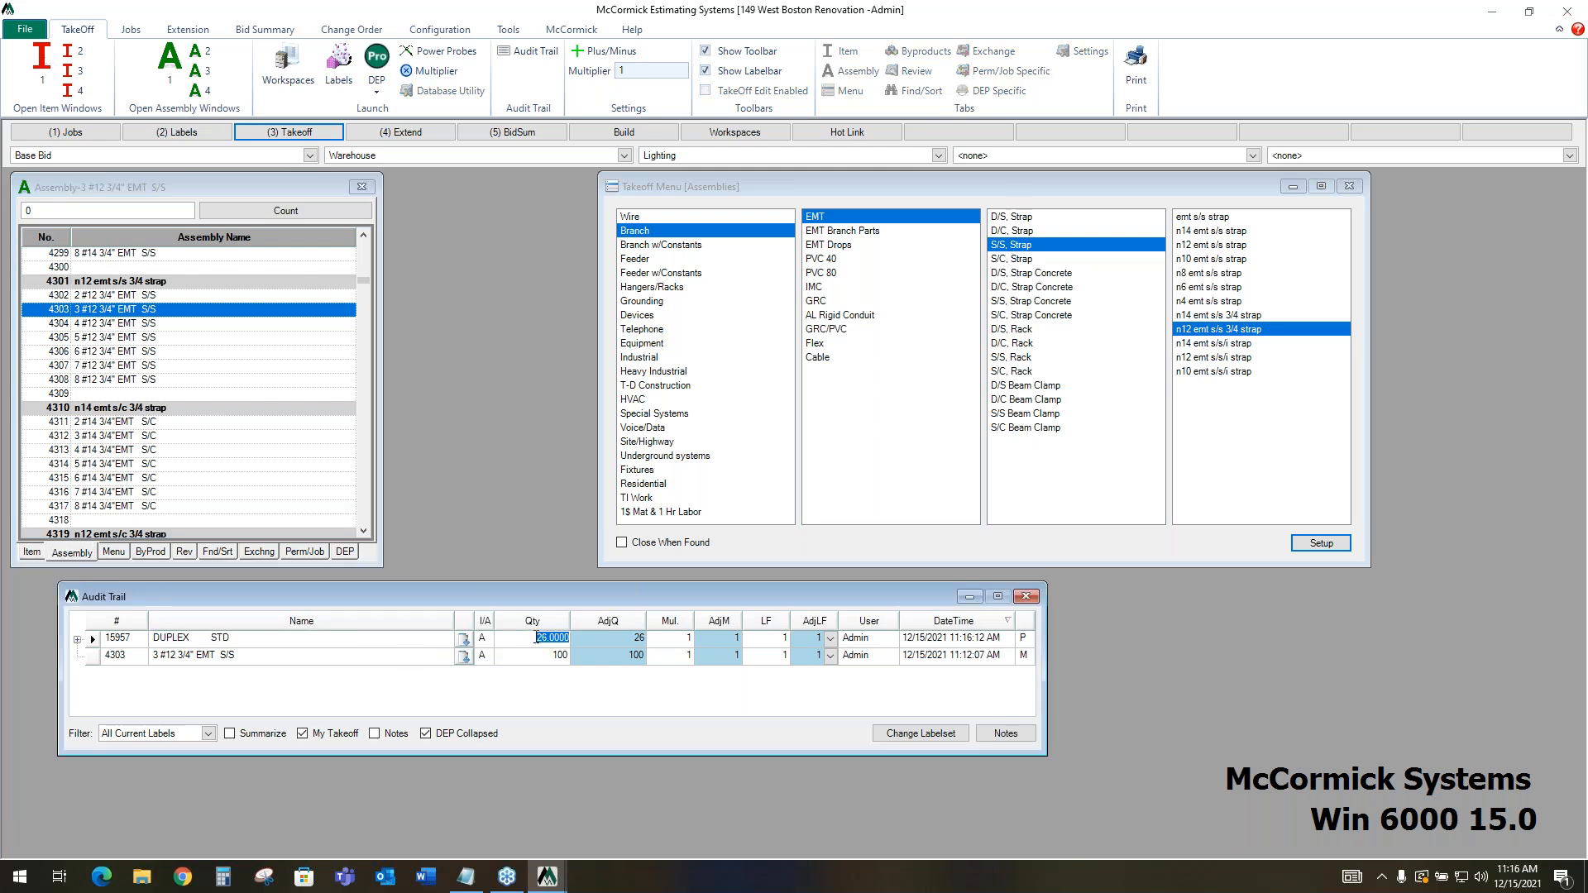
pyautogui.click(466, 644)
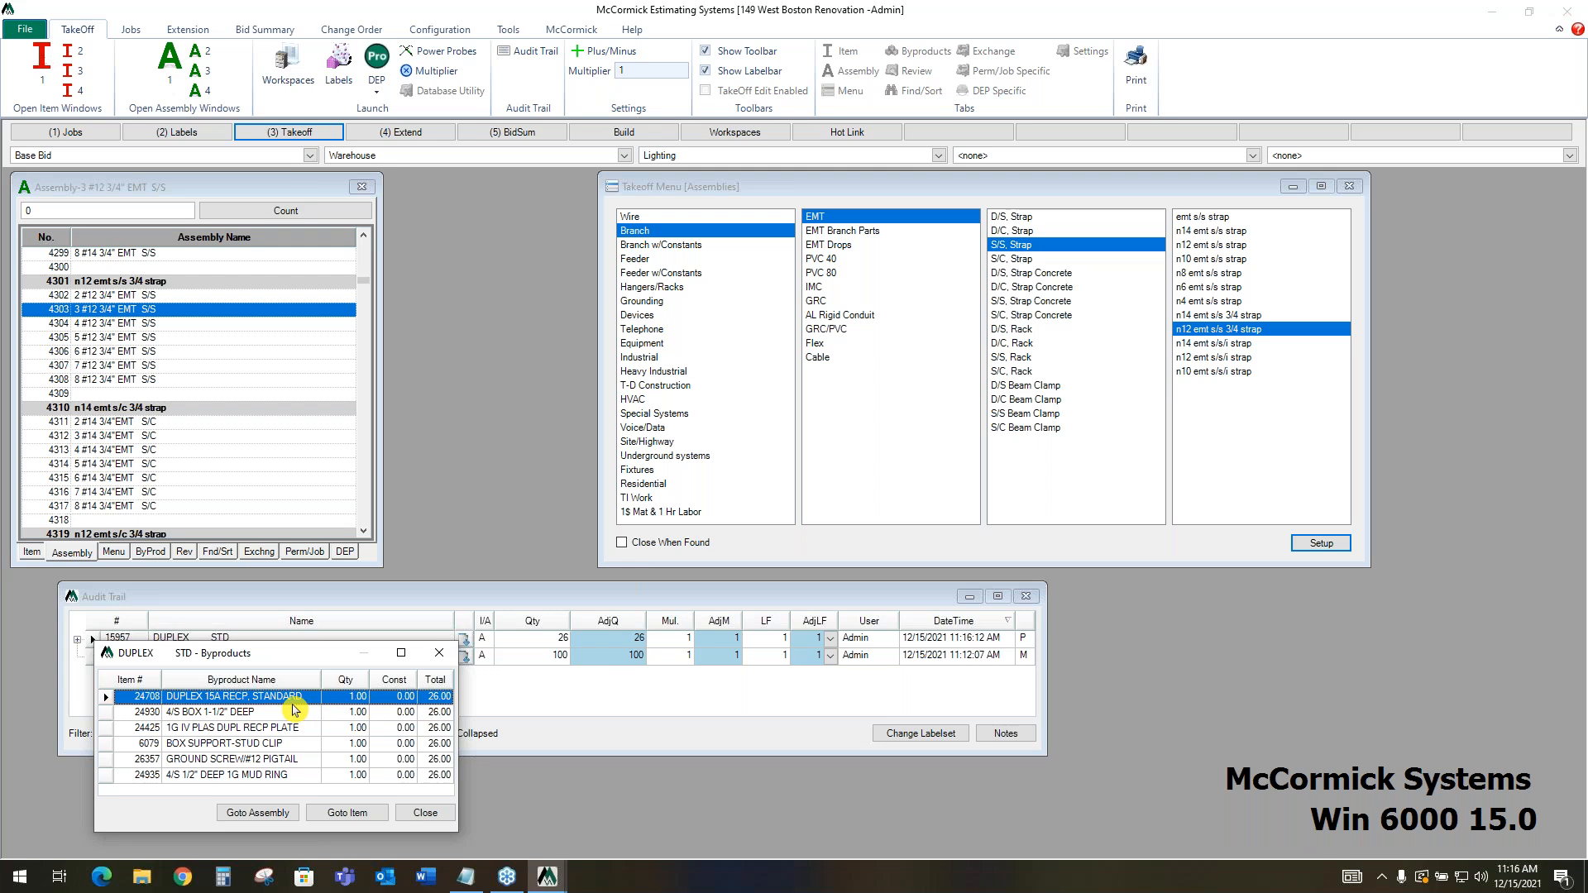
pyautogui.click(441, 659)
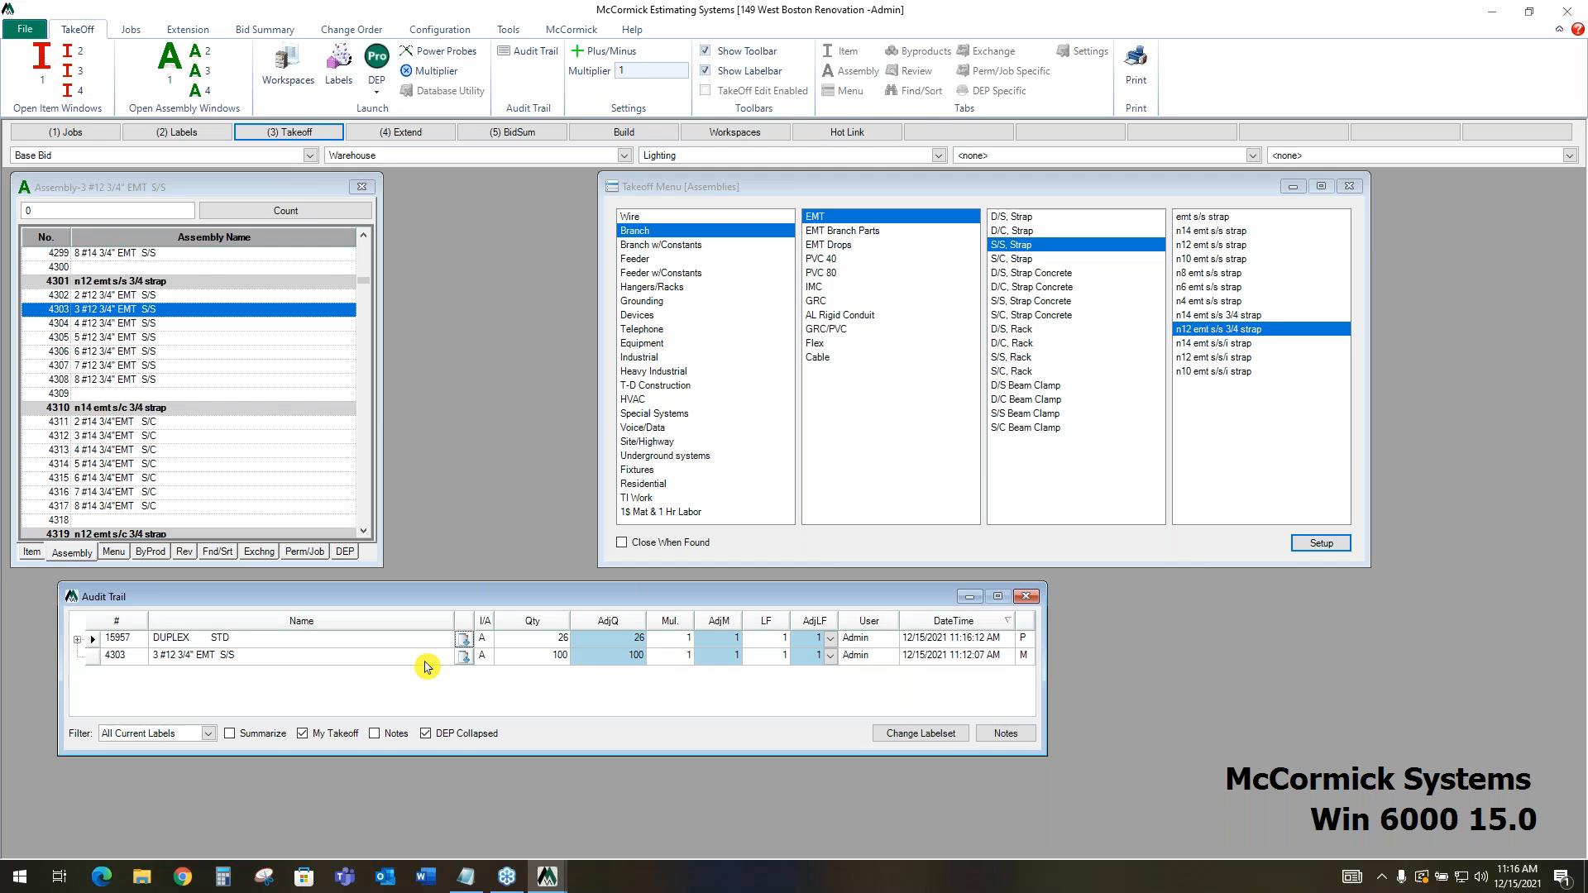
# Switch back to Design Estimating Pro, bring the upper part of the plan into view, and return the Favorites list beneath the Pan/Zoom window
pyautogui.click(549, 879)
pyautogui.click(666, 800)
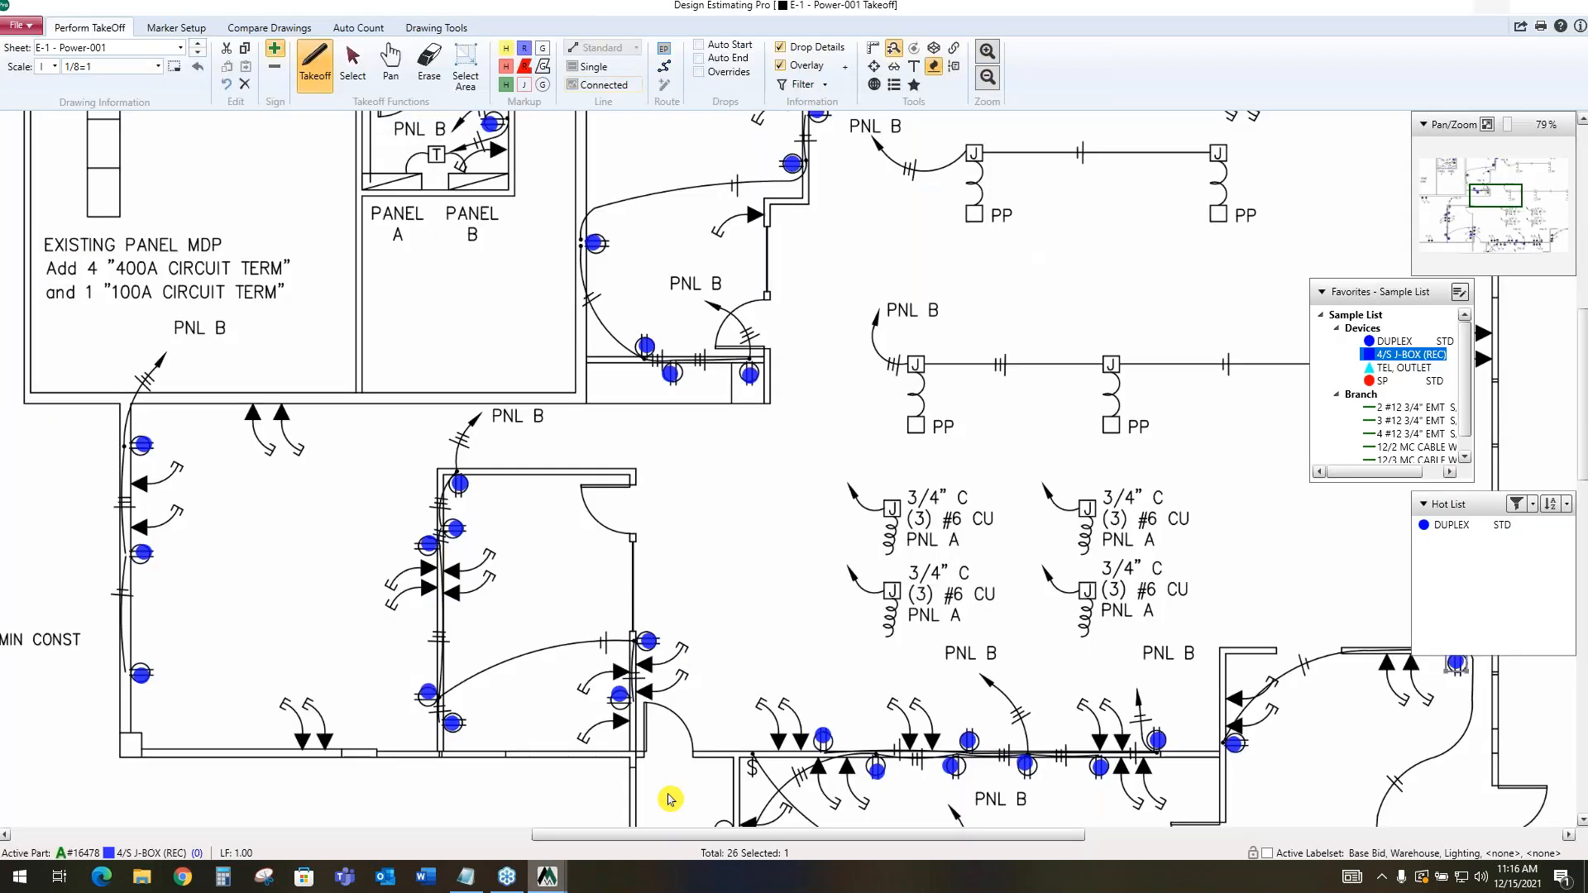
pyautogui.scroll(-3, 945, 251)
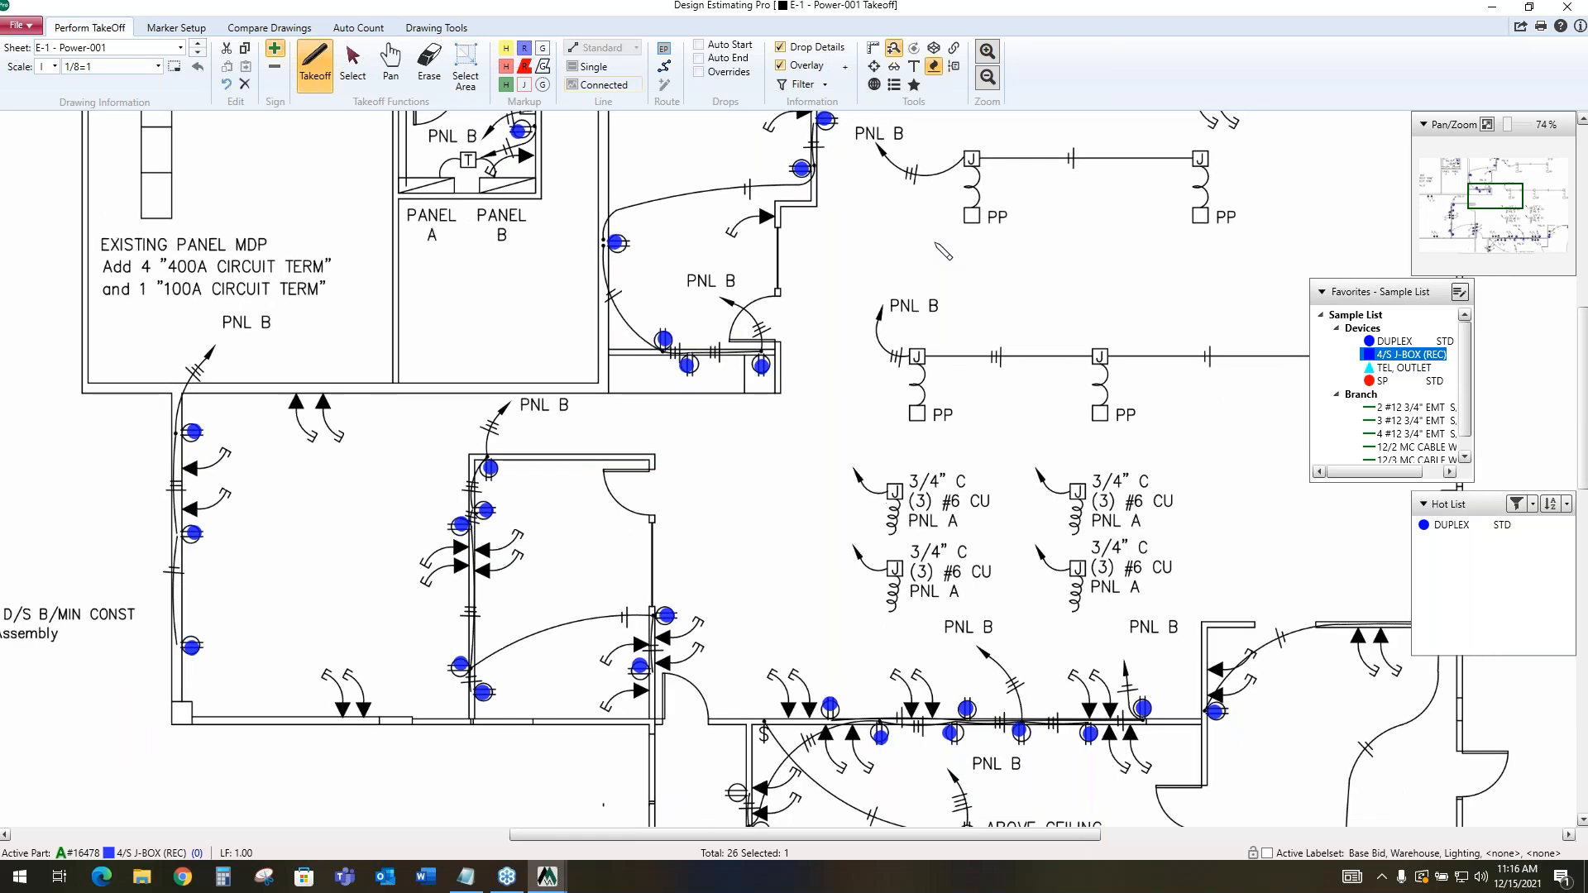
pyautogui.moveTo(1507, 196); pyautogui.dragTo(1500, 190)
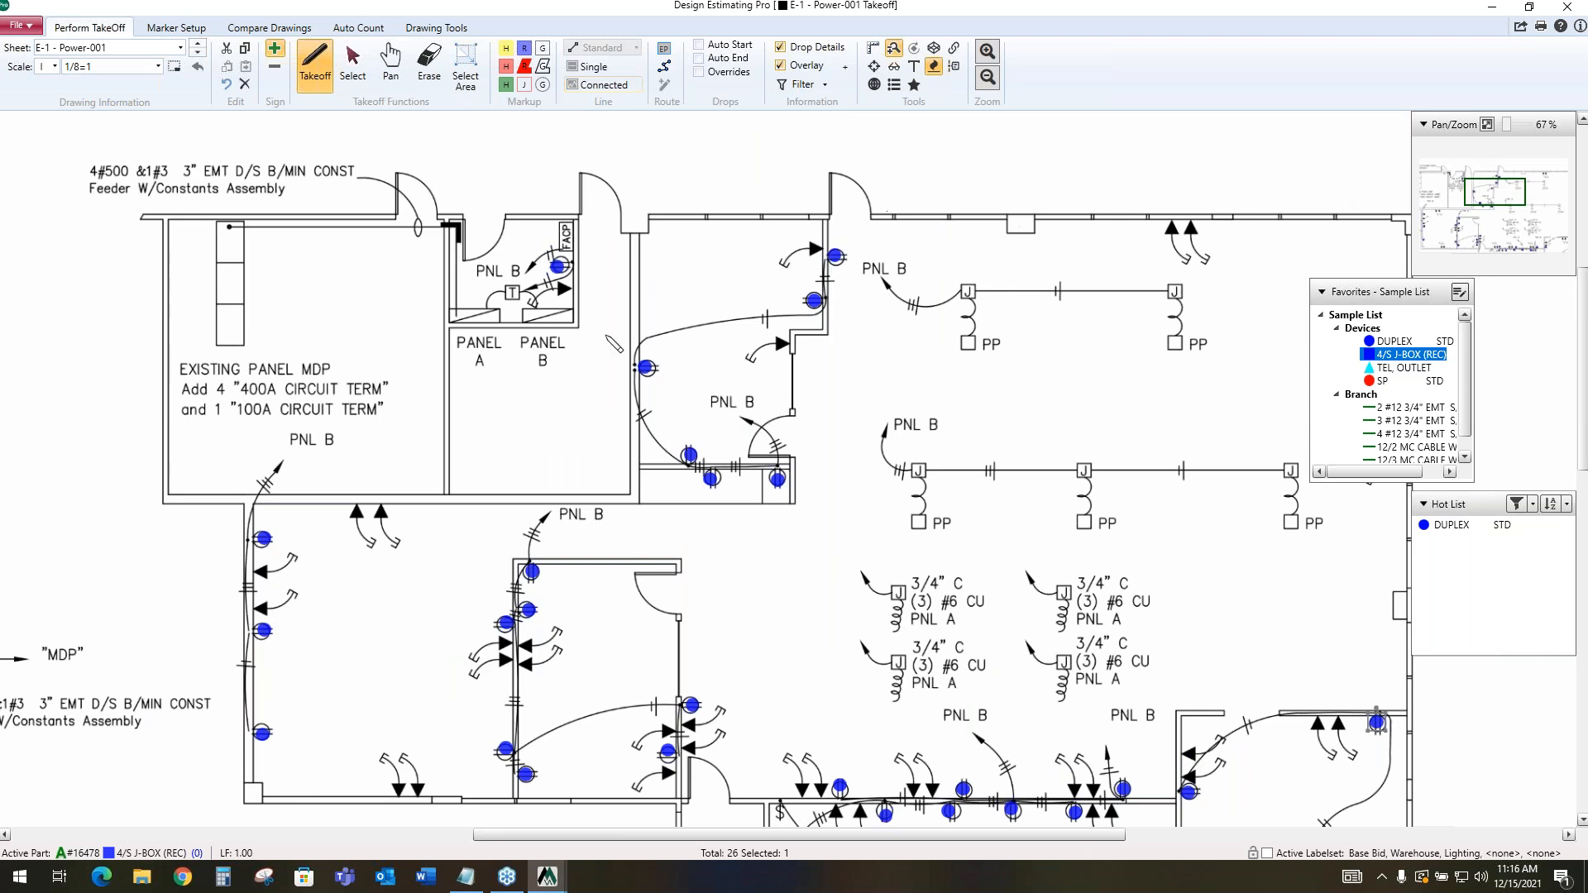
pyautogui.moveTo(1406, 291); pyautogui.dragTo(1494, 313)
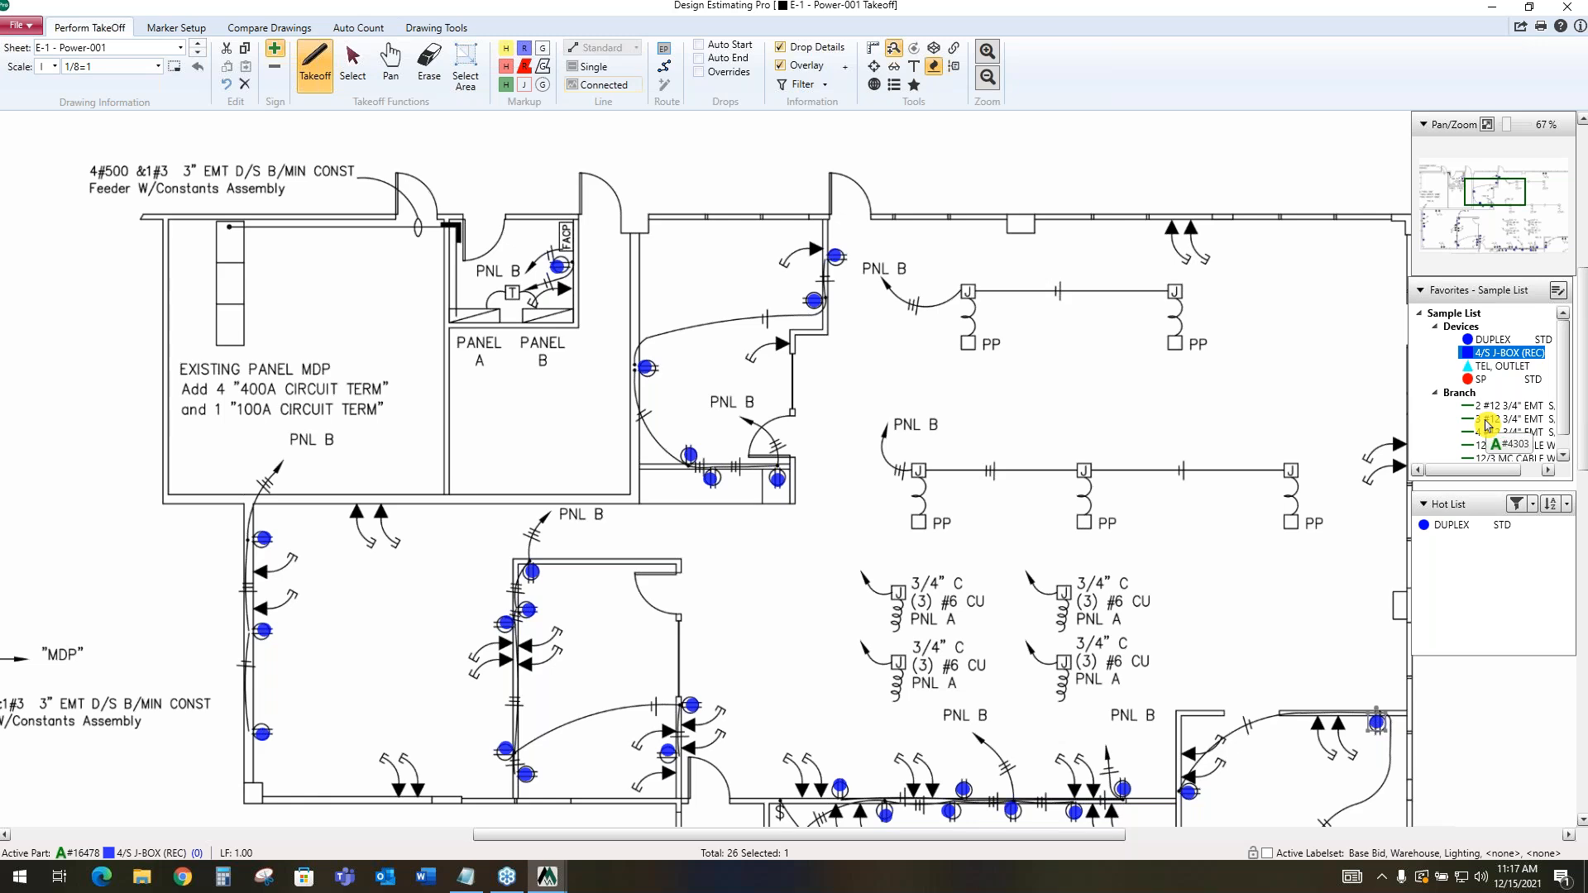
# Make the 3 #12 3/4" EMT S/S branch assembly active and enable drop overrides with Auto Start and Auto End
pyautogui.click(1486, 425)
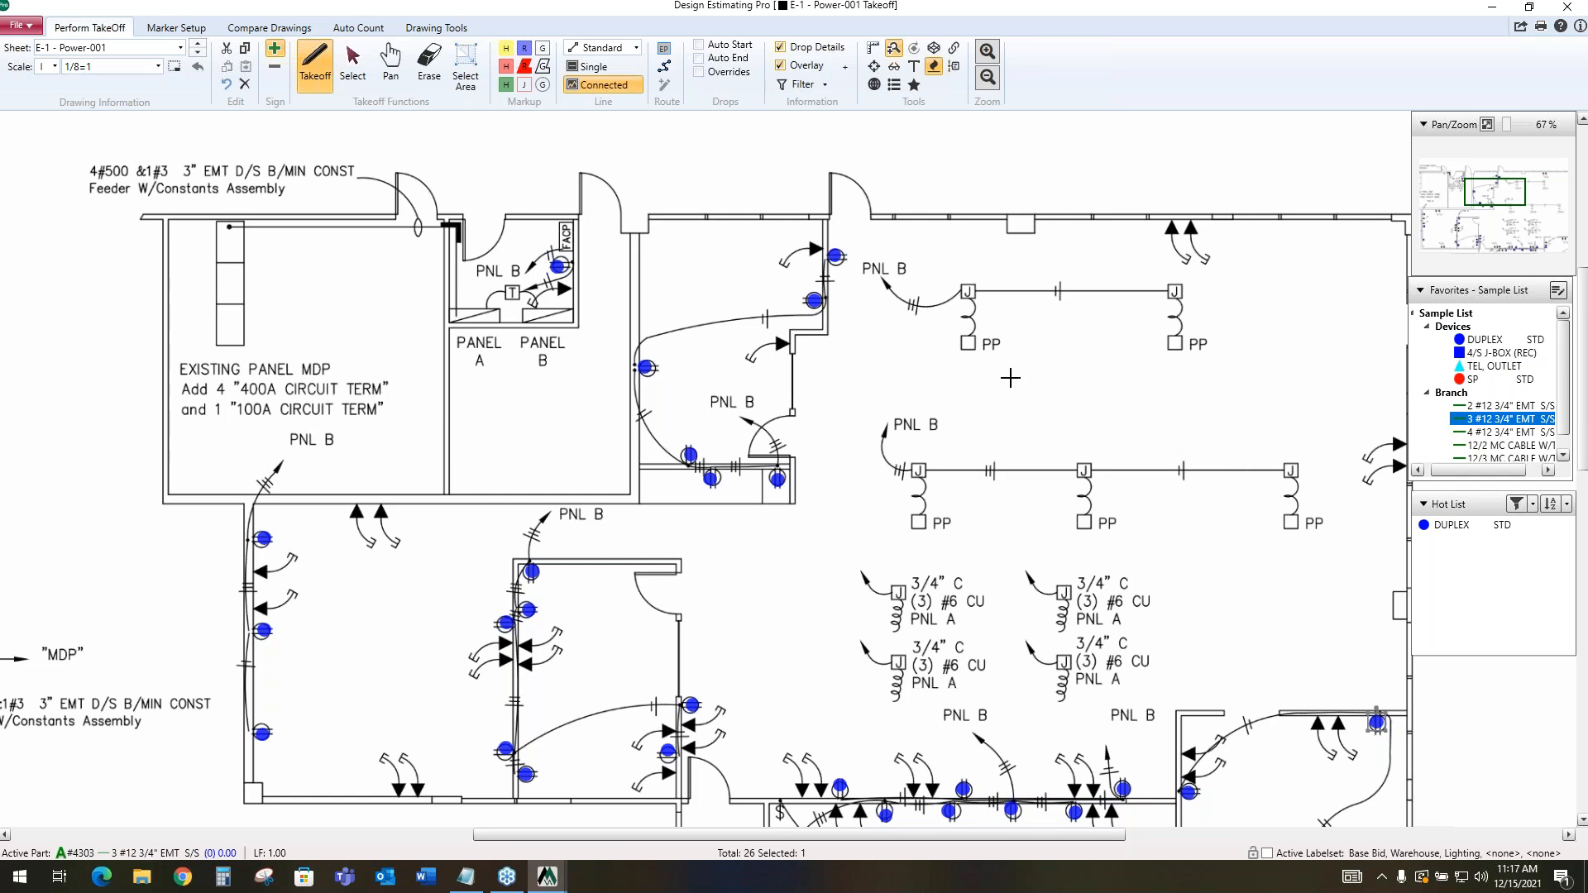
pyautogui.scroll(1, 1009, 378)
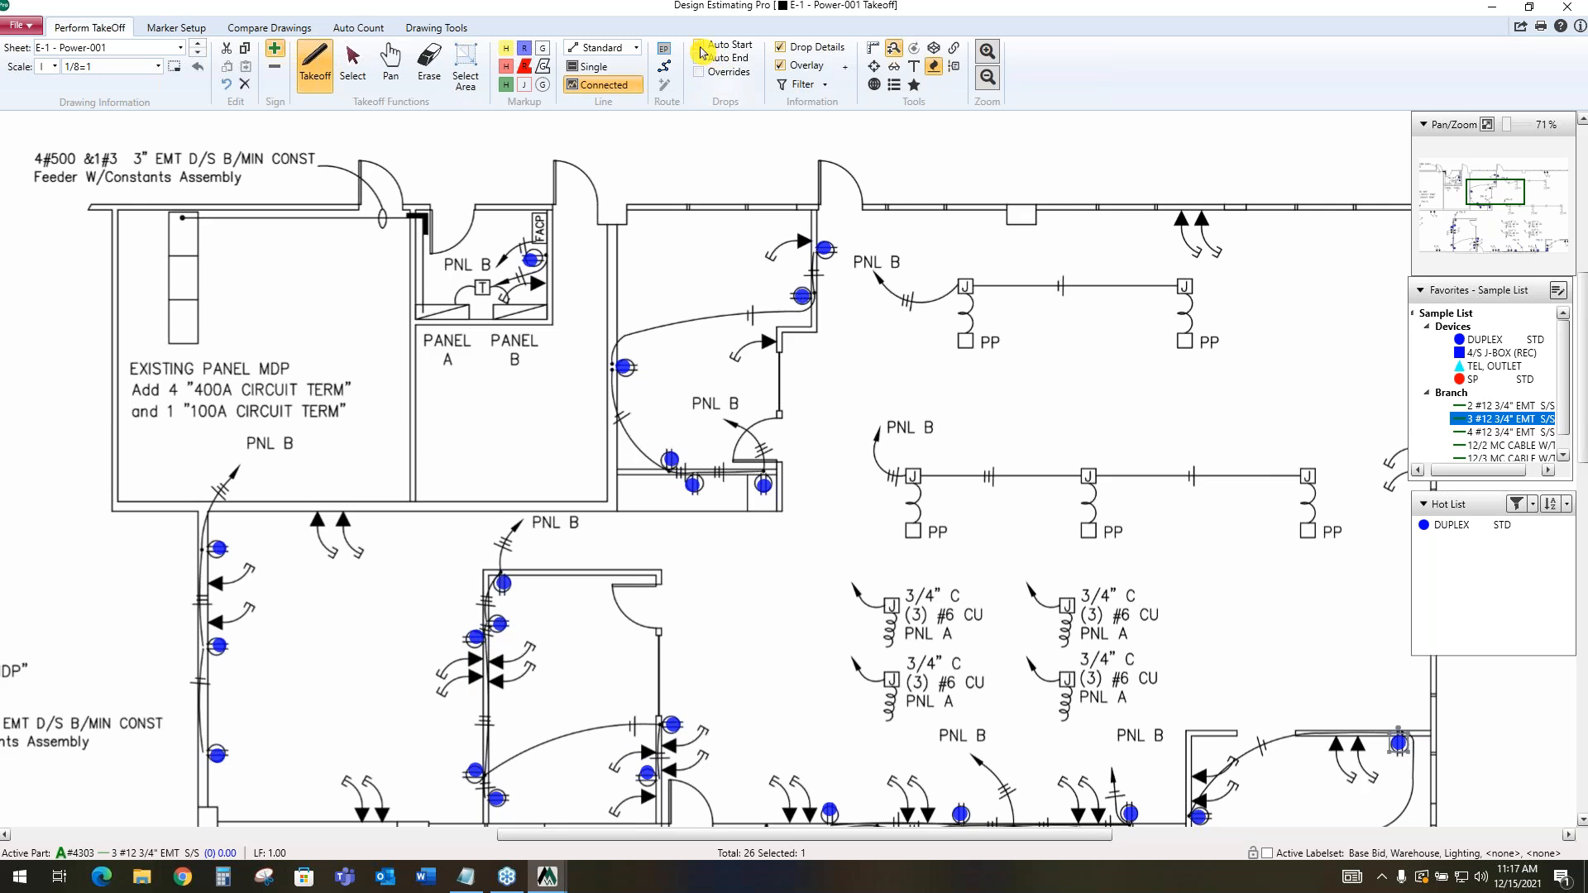
pyautogui.click(698, 72)
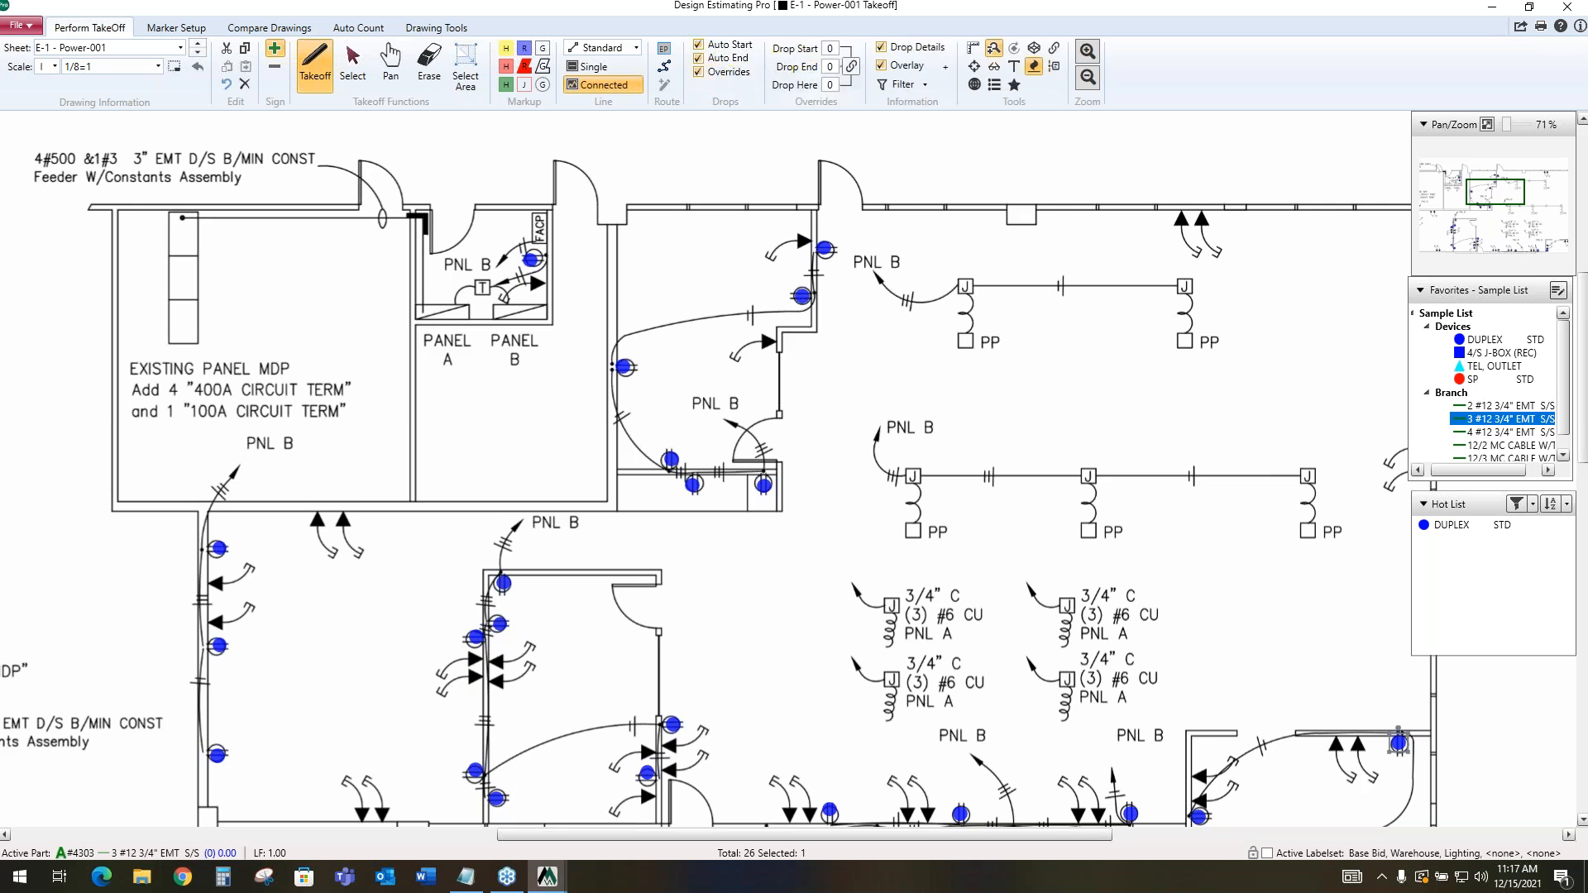
# Set the start and end drops to 10 and run the 3 #12 3/4" EMT from the leftmost lower power-pole J-box to Panel B
pyautogui.doubleClick(829, 48)
pyautogui.write('1')
pyautogui.doubleClick(831, 66)
pyautogui.click(913, 475)
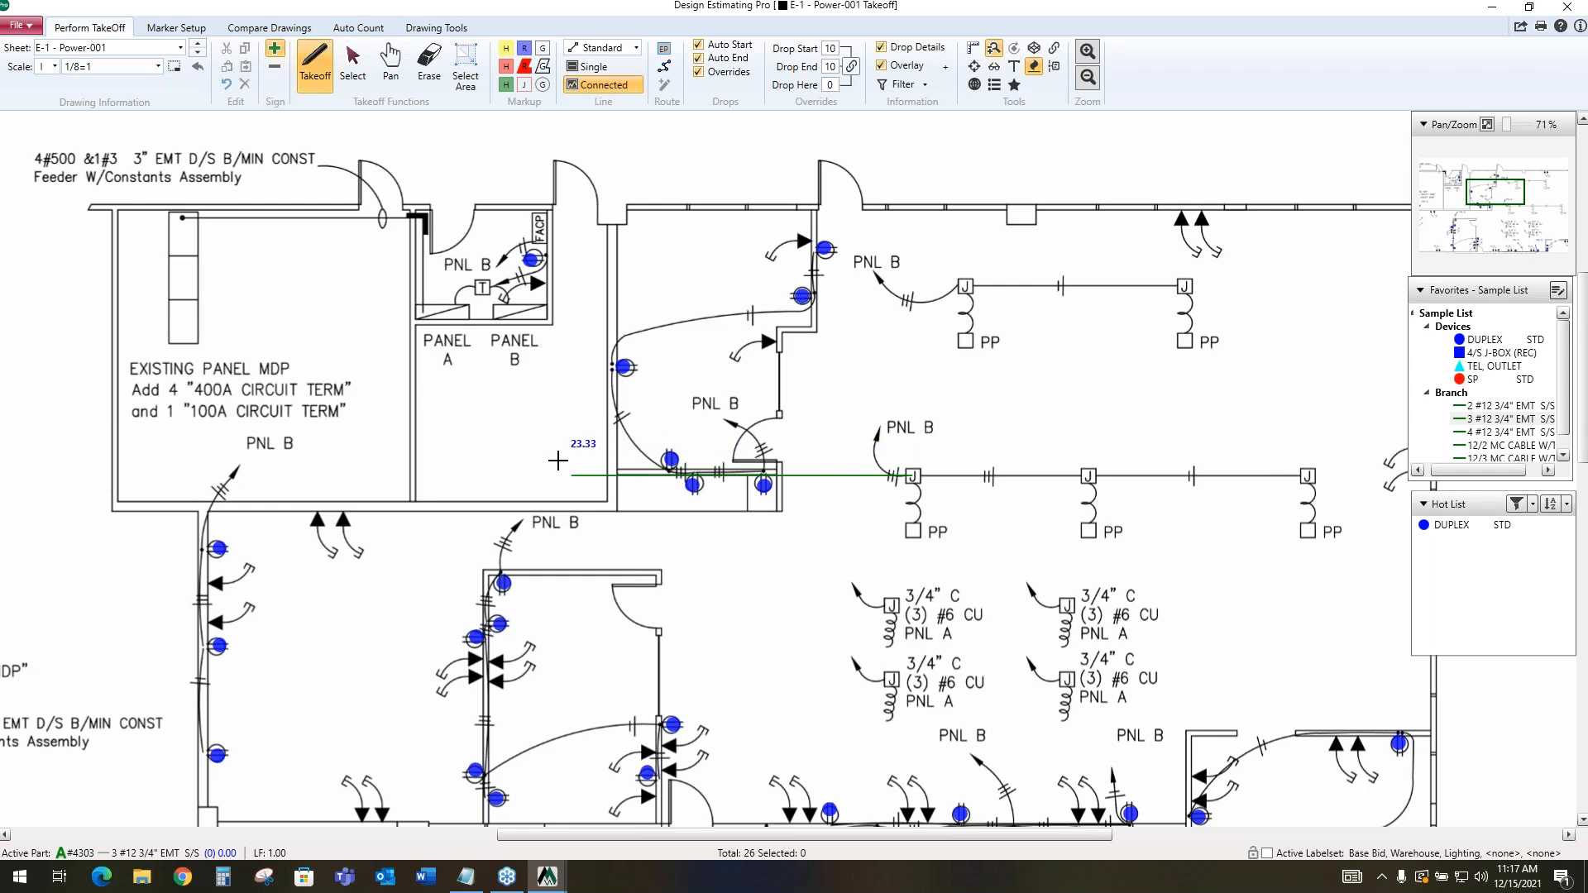
pyautogui.click(517, 475)
pyautogui.doubleClick(516, 315)
# Create a routing end point titled A over the Panel A symbol in the electrical room
pyautogui.scroll(3, 639, 387)
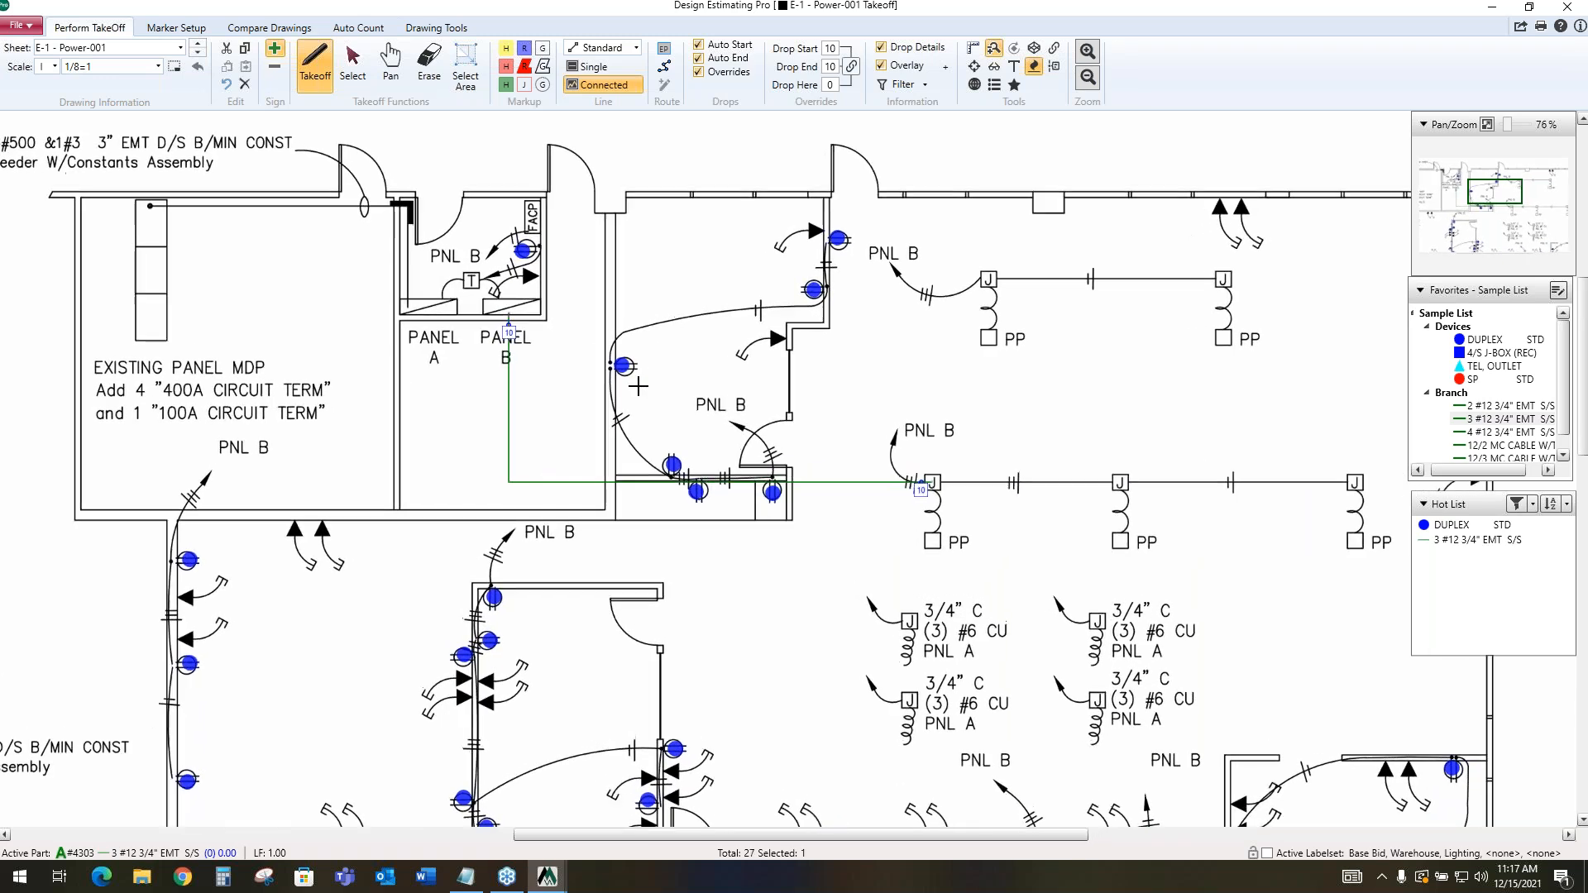
pyautogui.scroll(1, 637, 386)
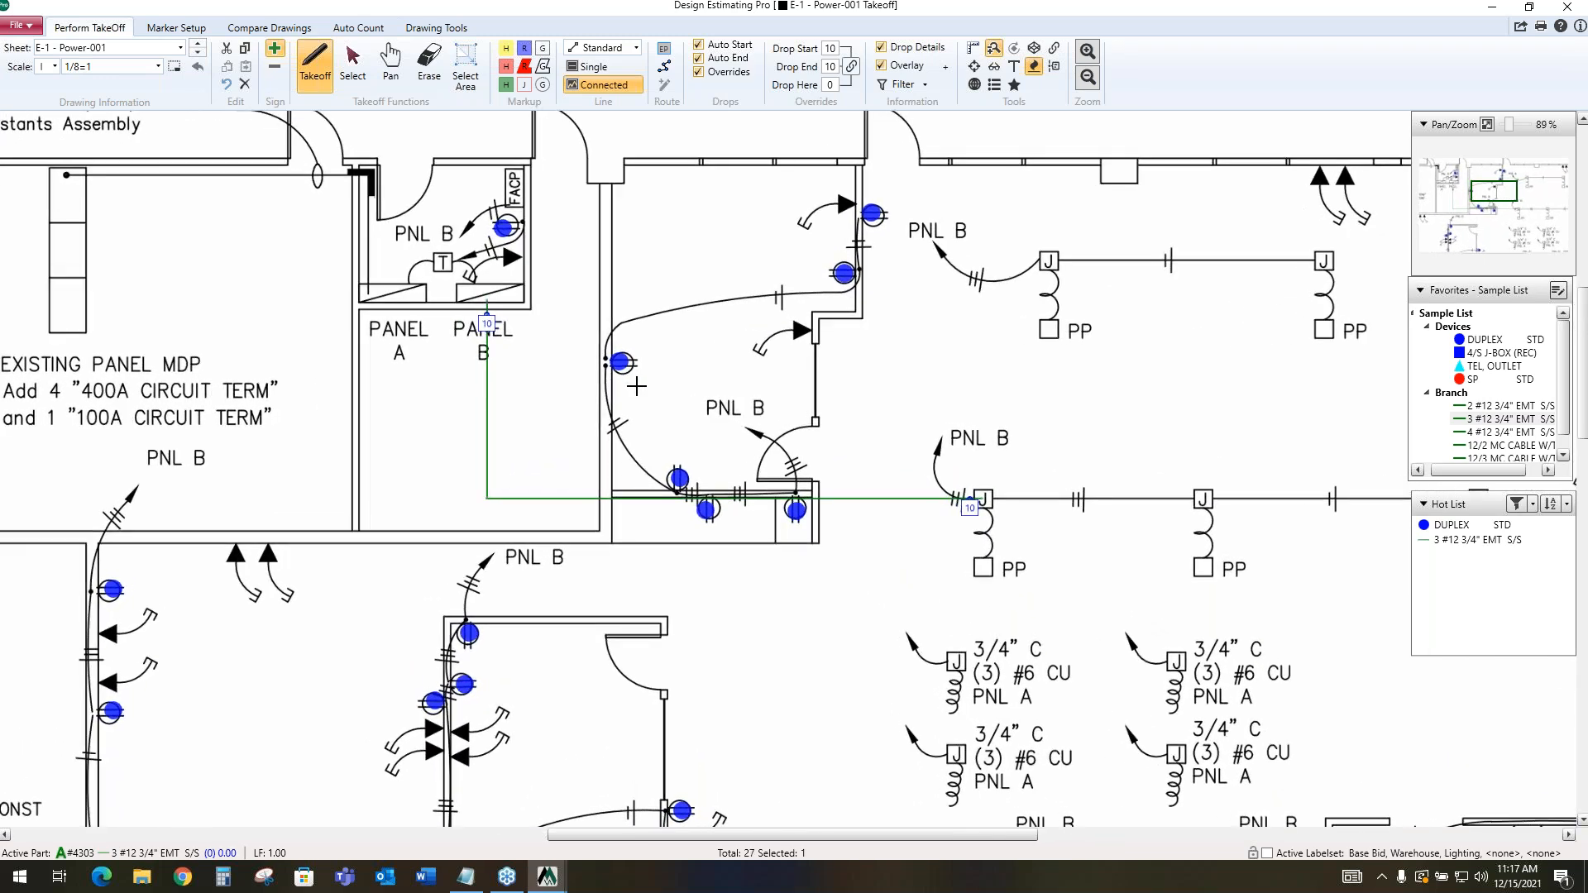
pyautogui.scroll(1, 637, 386)
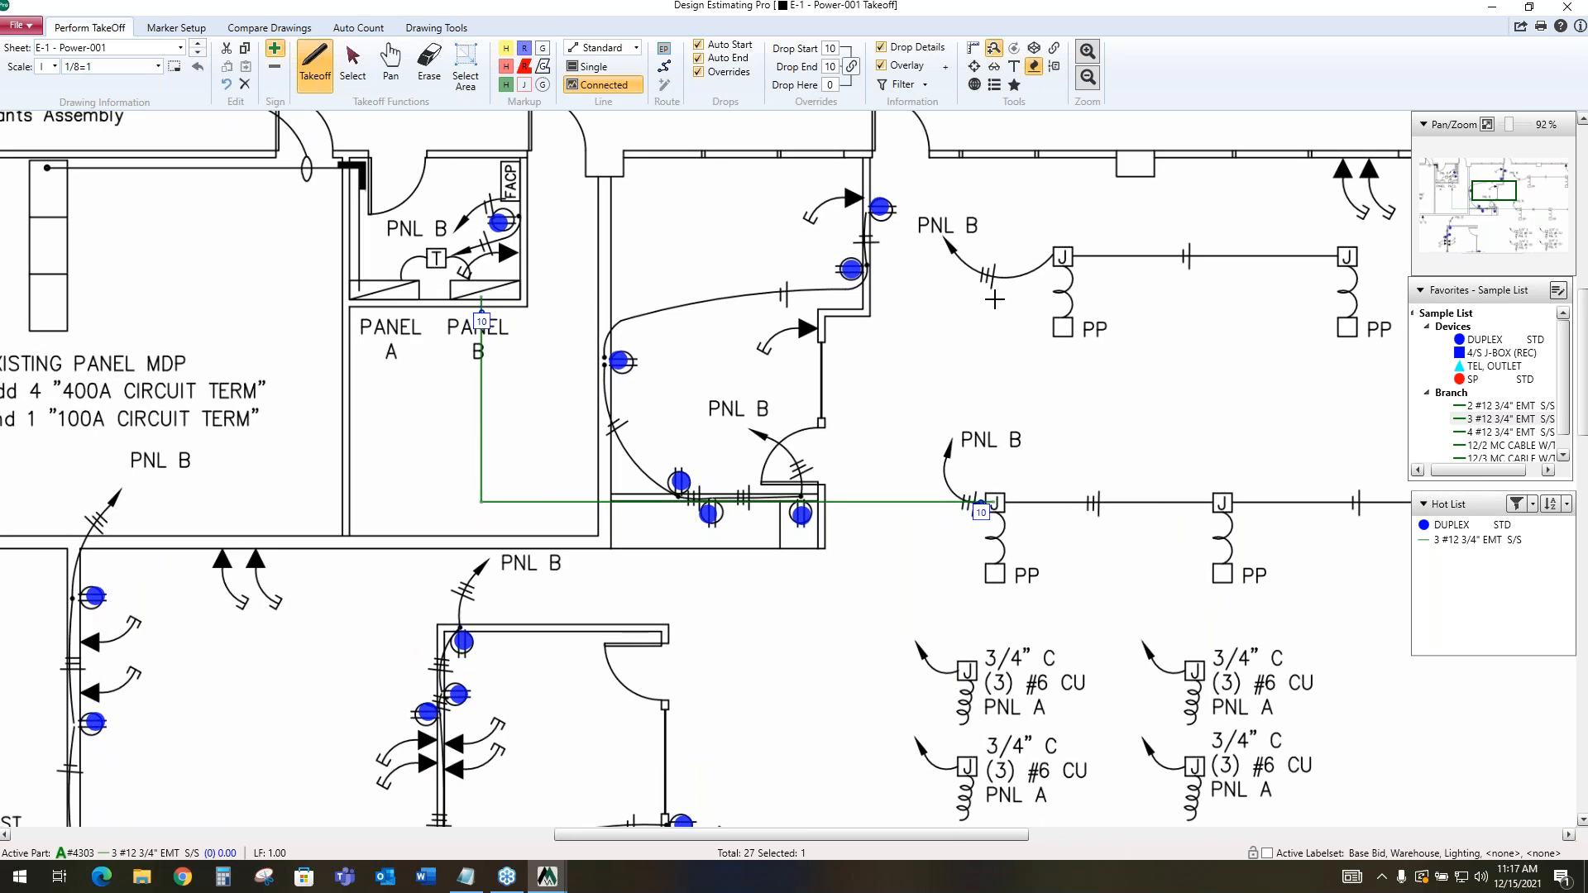
pyautogui.scroll(-4, 965, 296)
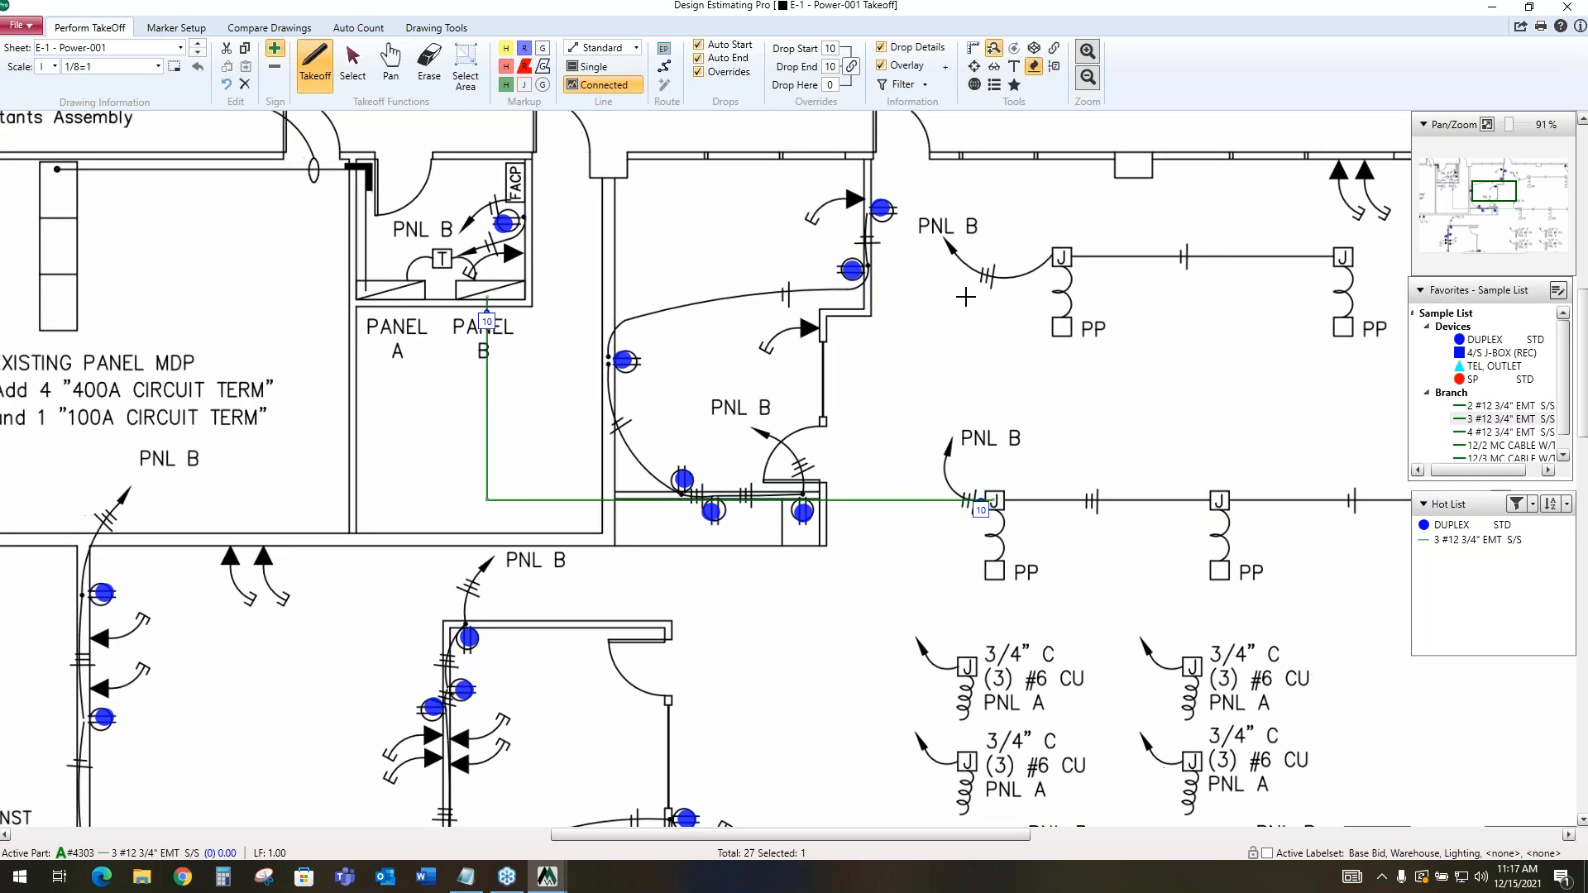
pyautogui.scroll(-4, 926, 308)
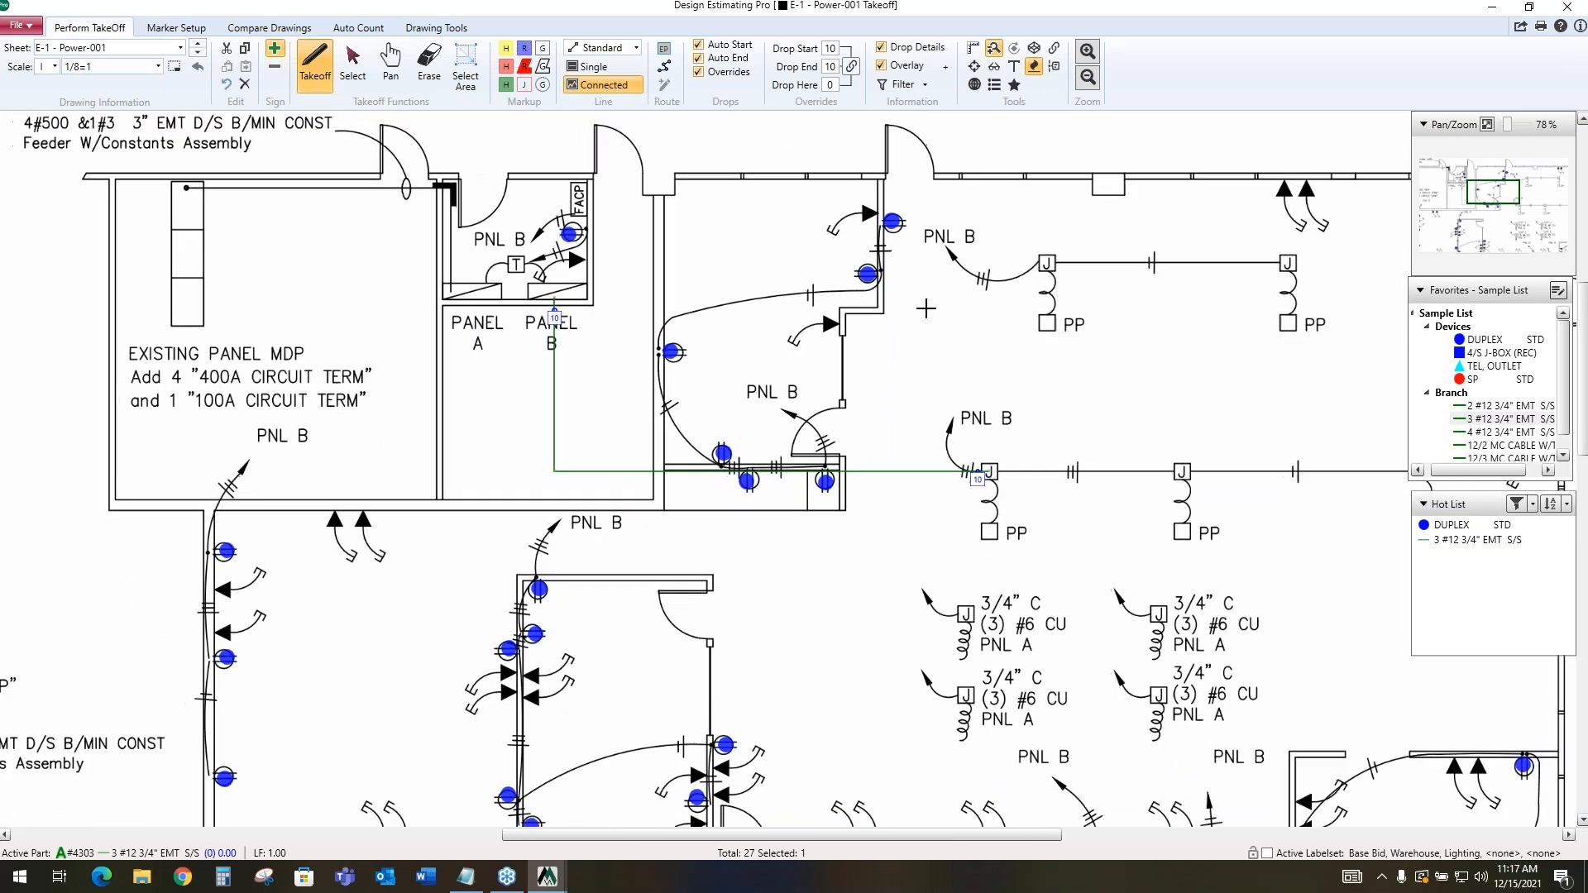
pyautogui.scroll(-1, 925, 308)
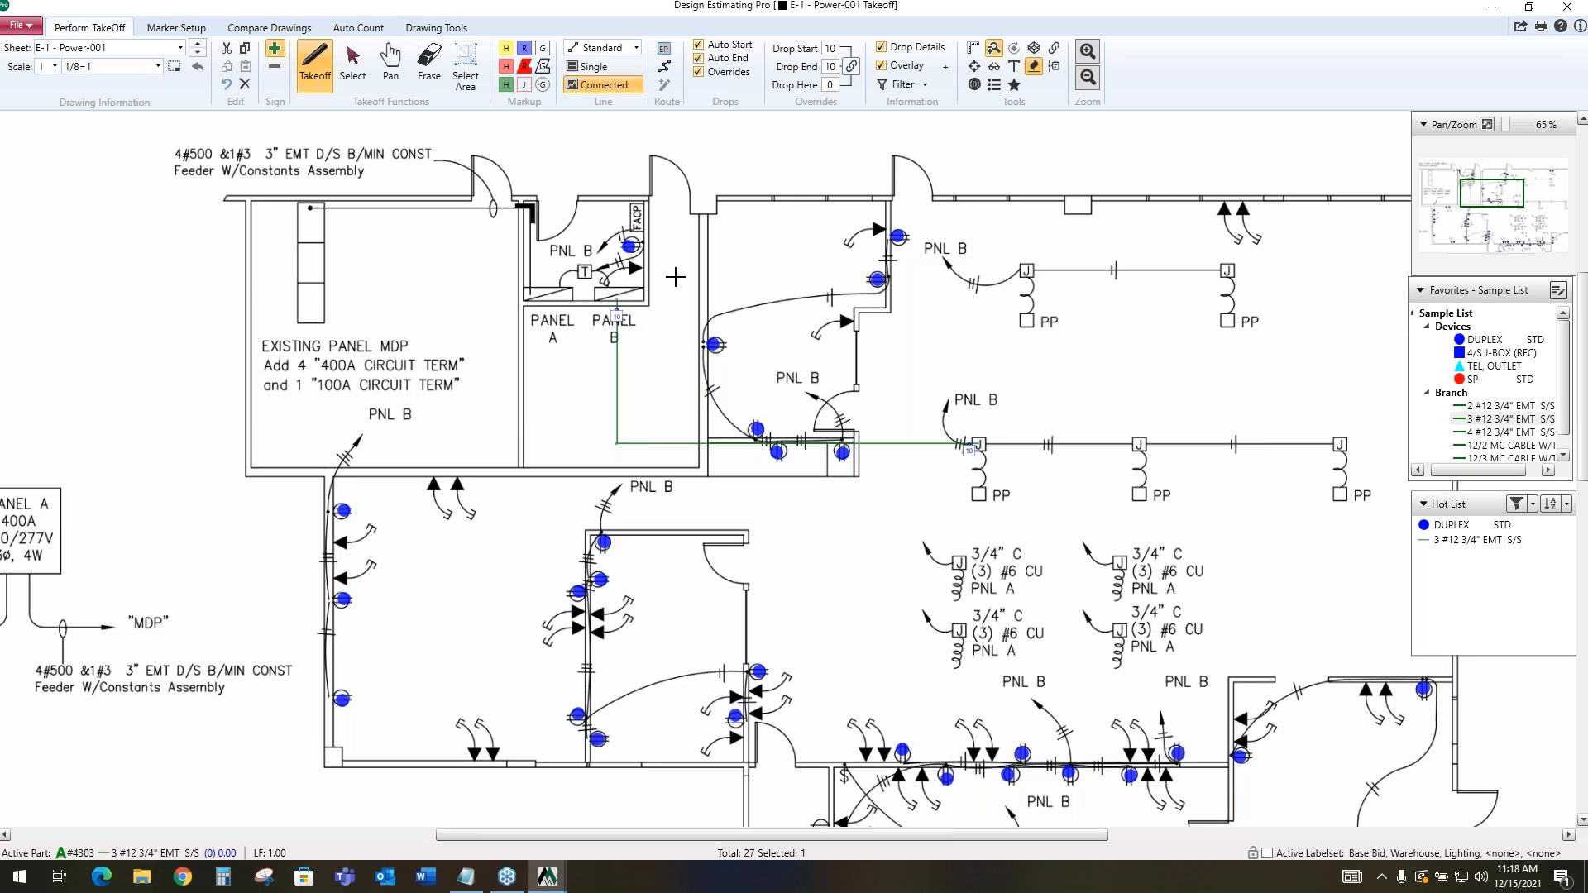
pyautogui.click(663, 48)
pyautogui.moveTo(522, 285); pyautogui.dragTo(573, 310)
pyautogui.write('A')
pyautogui.click(862, 563)
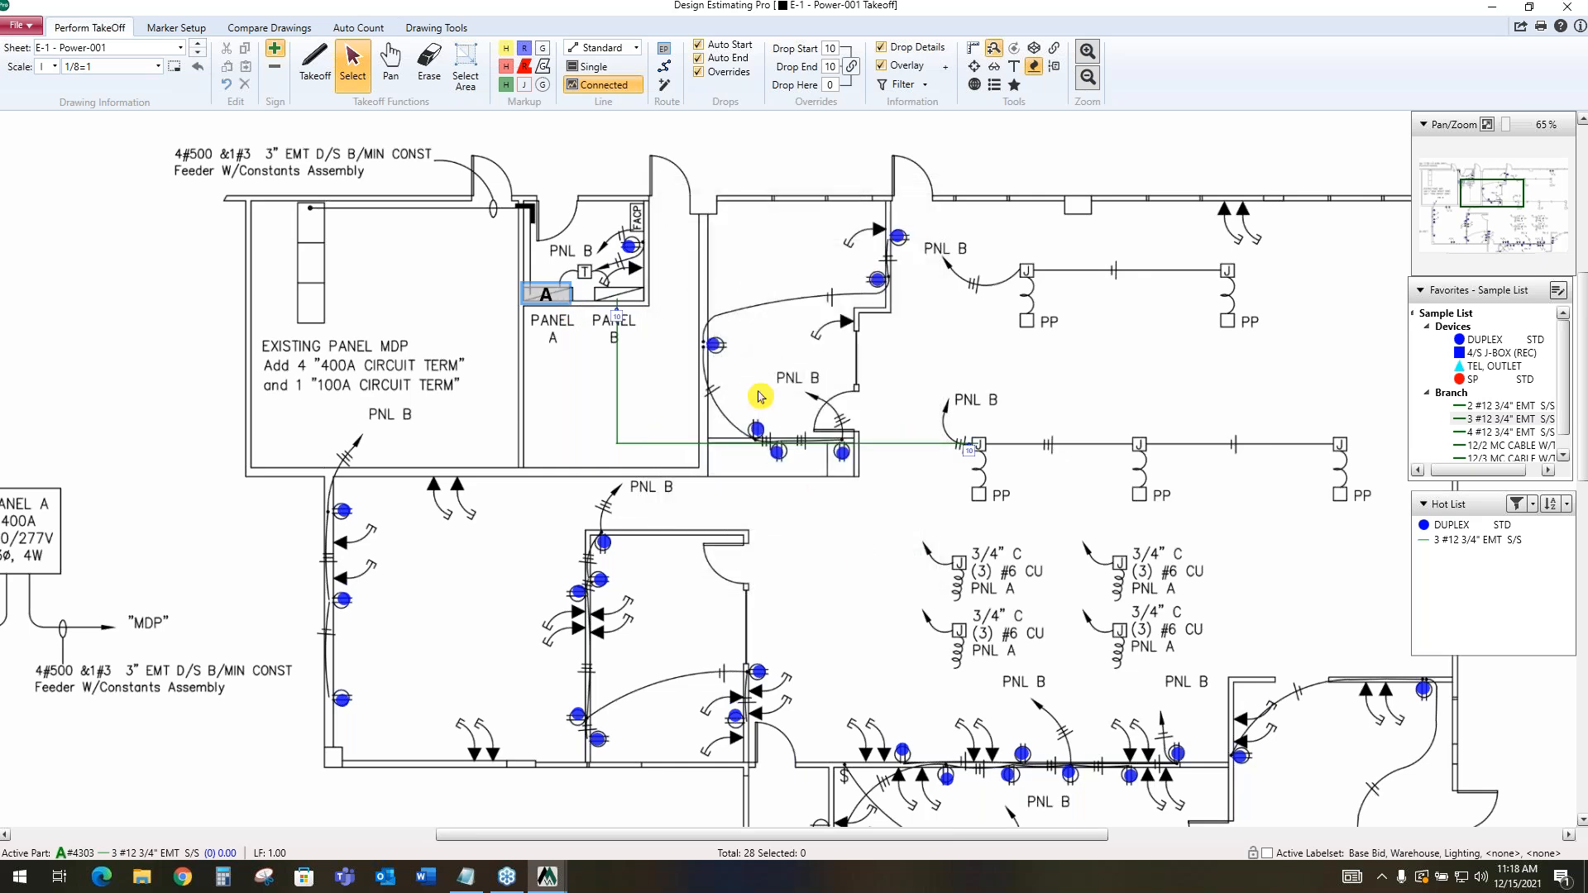
# Route orthogonal homeruns to end point A from two receptacles below the MDP room, the FACP-room receptacle, and the topmost one in the adjacent office
pyautogui.scroll(-3, 782, 321)
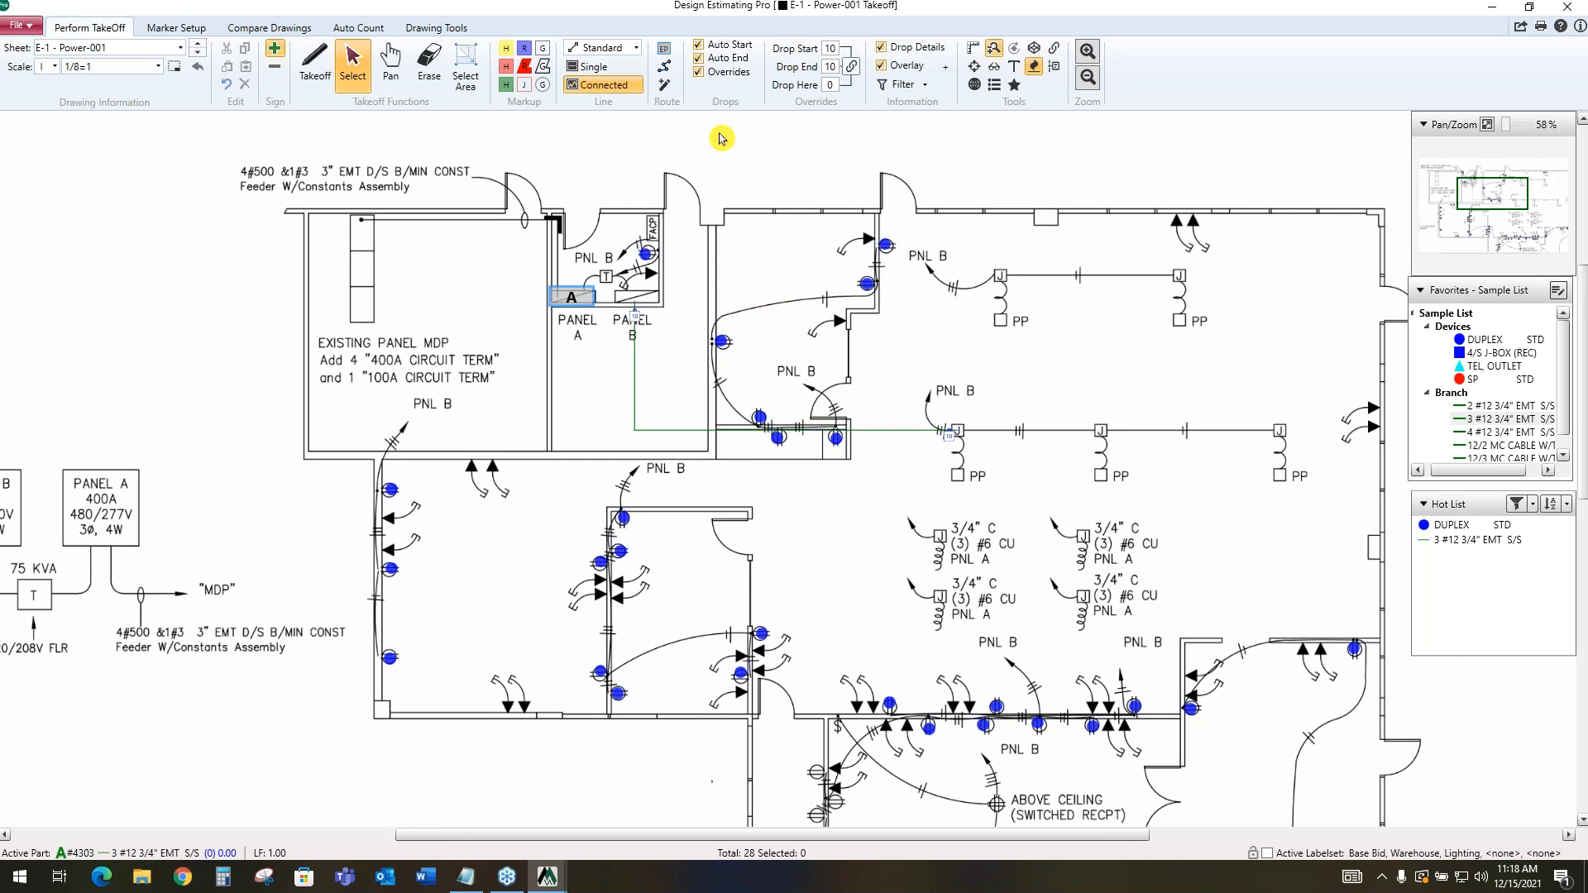
pyautogui.click(667, 73)
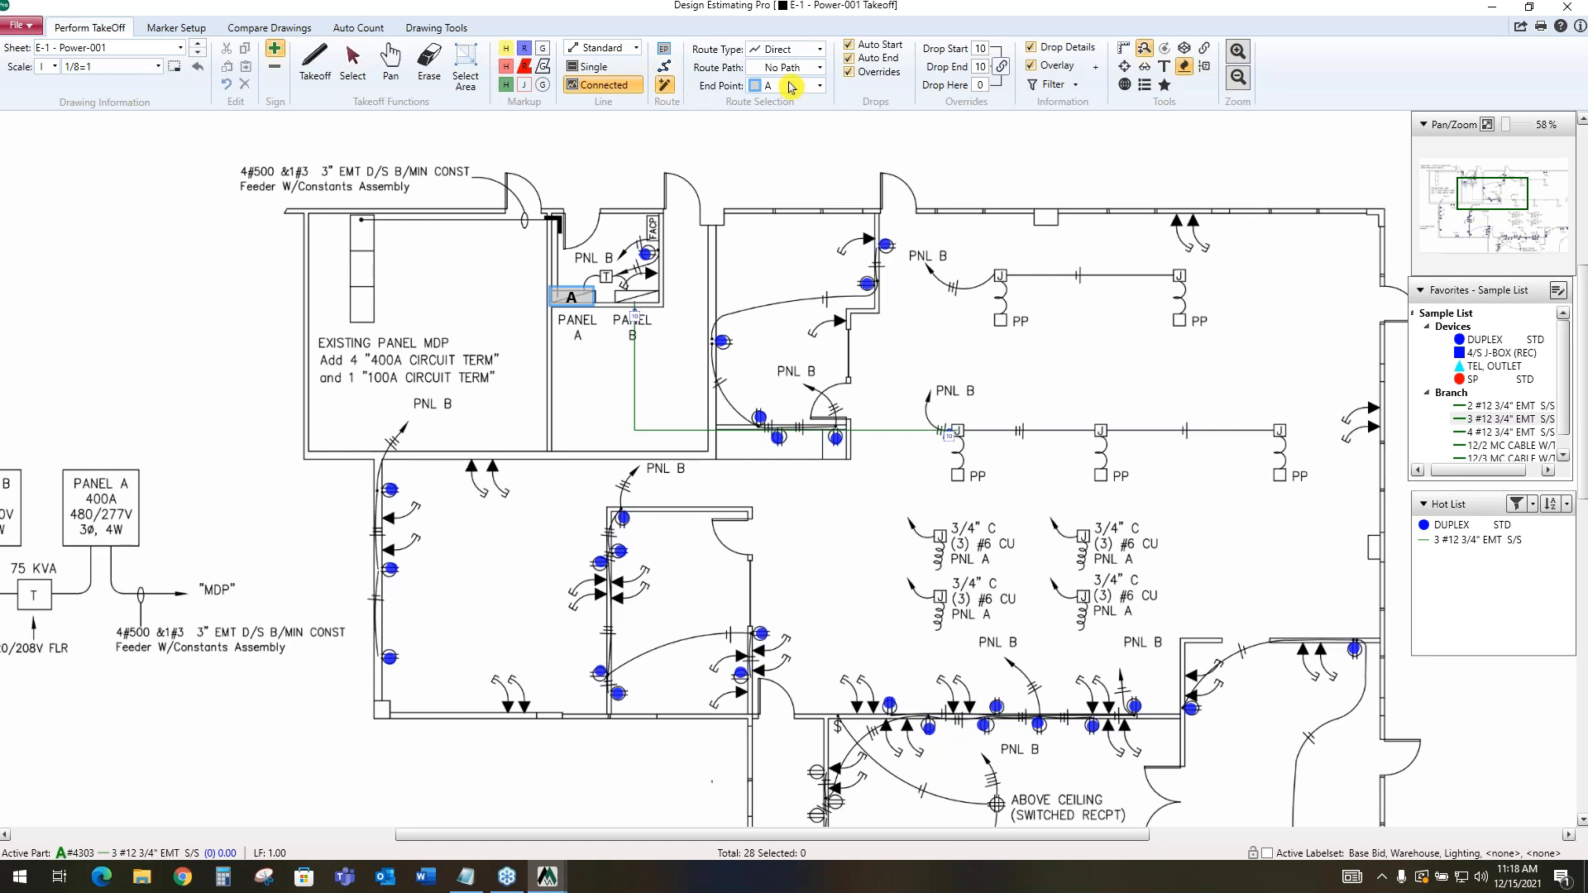
pyautogui.click(819, 48)
pyautogui.click(807, 90)
pyautogui.click(393, 491)
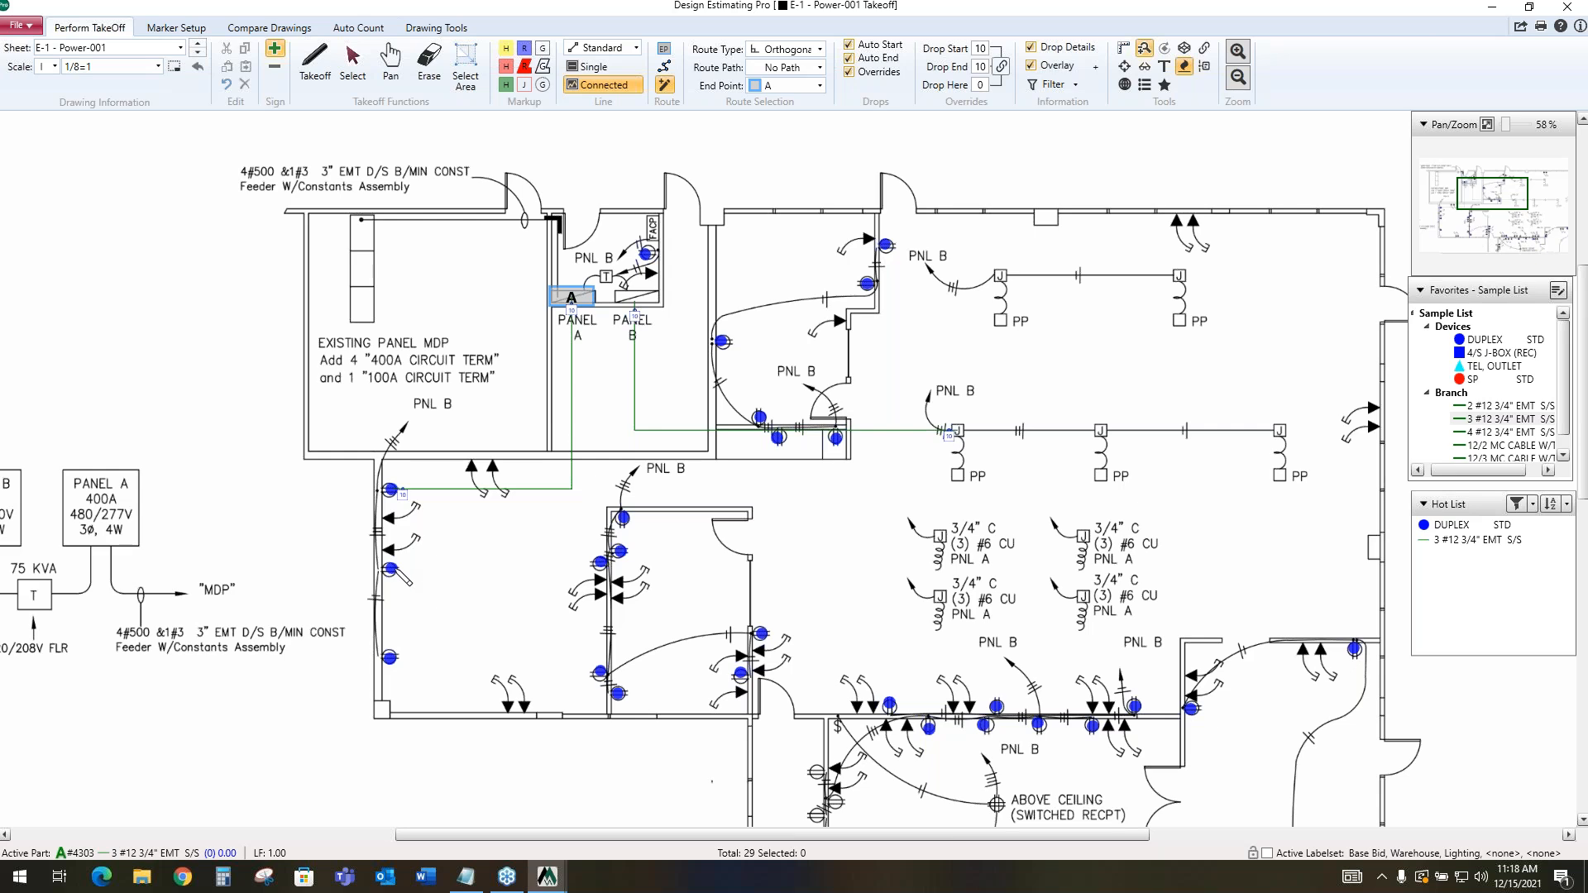
pyautogui.click(394, 569)
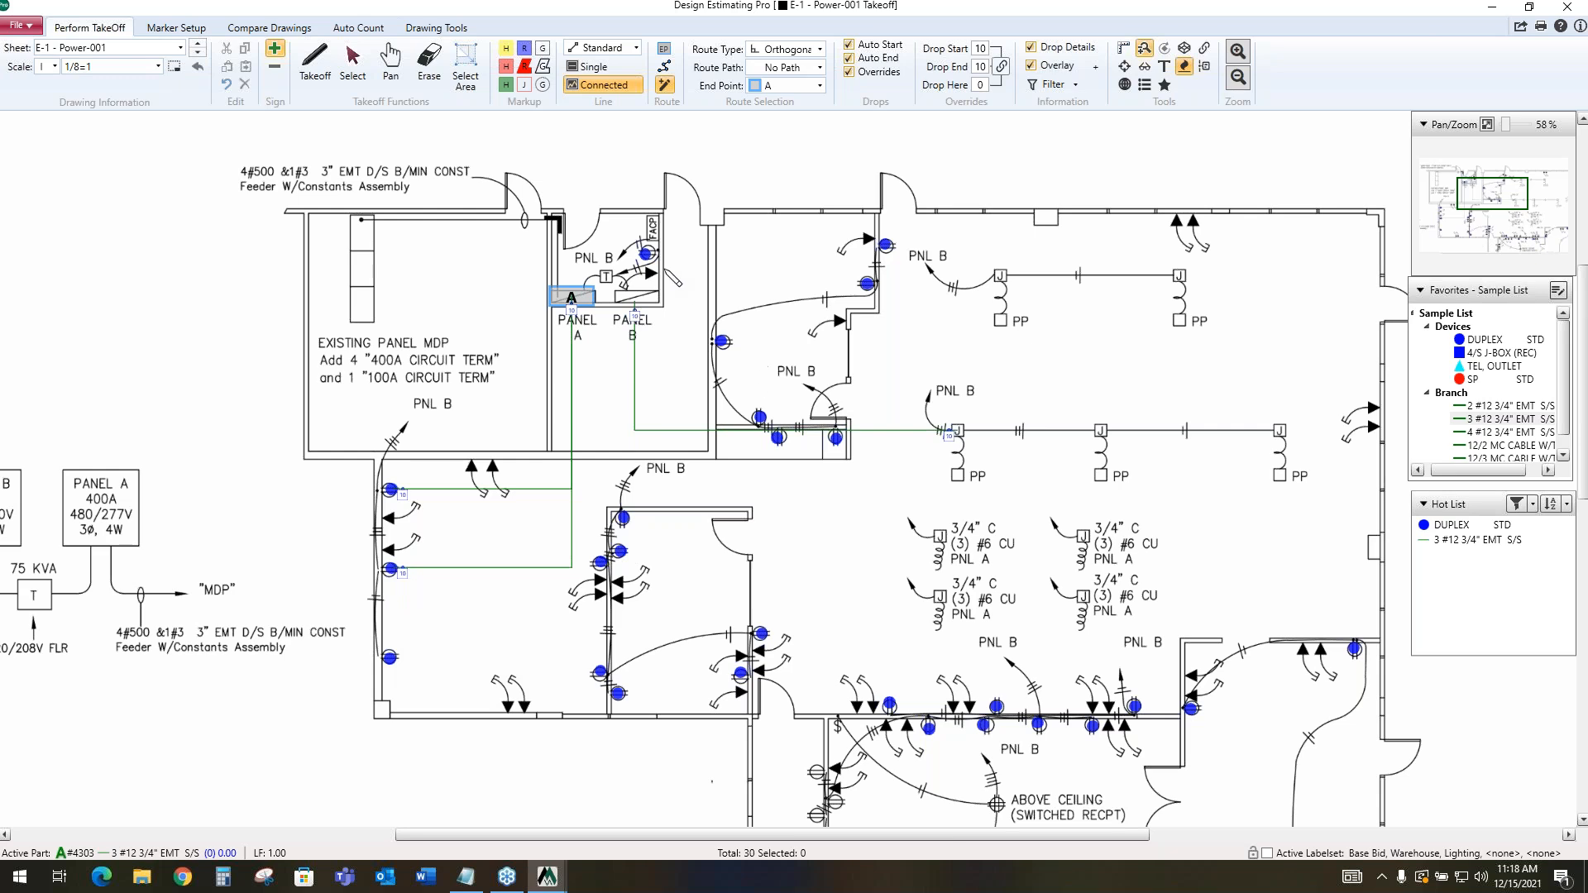
pyautogui.click(649, 254)
pyautogui.click(885, 247)
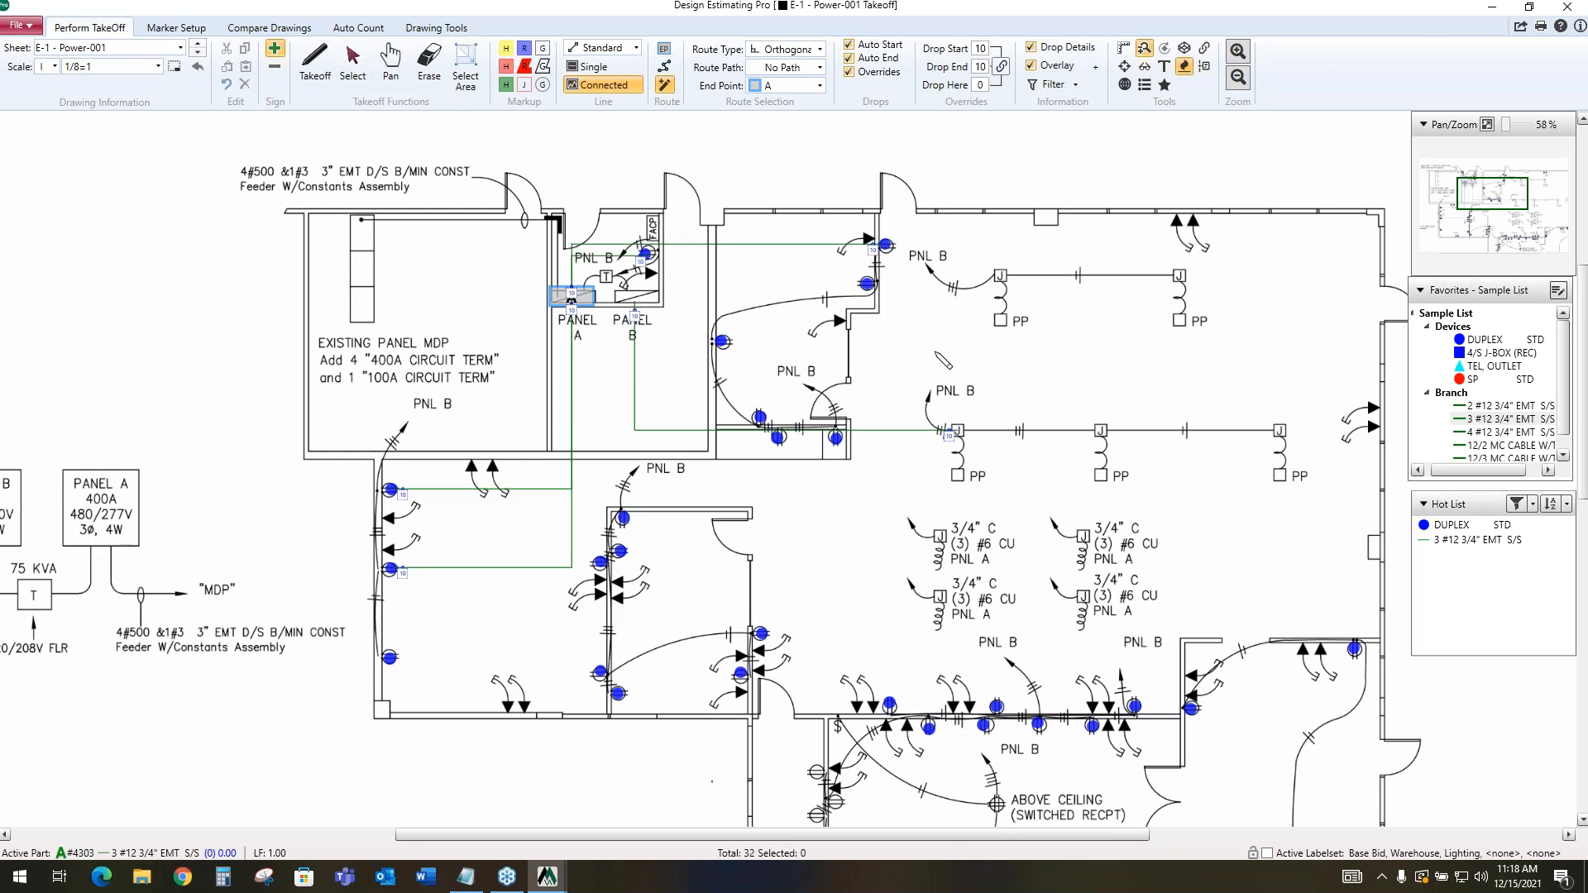
# Draw a route path about 163 ft long from below the lower offices, around the corridor to Panel A, keeping its default properties
pyautogui.scroll(-2, 930, 359)
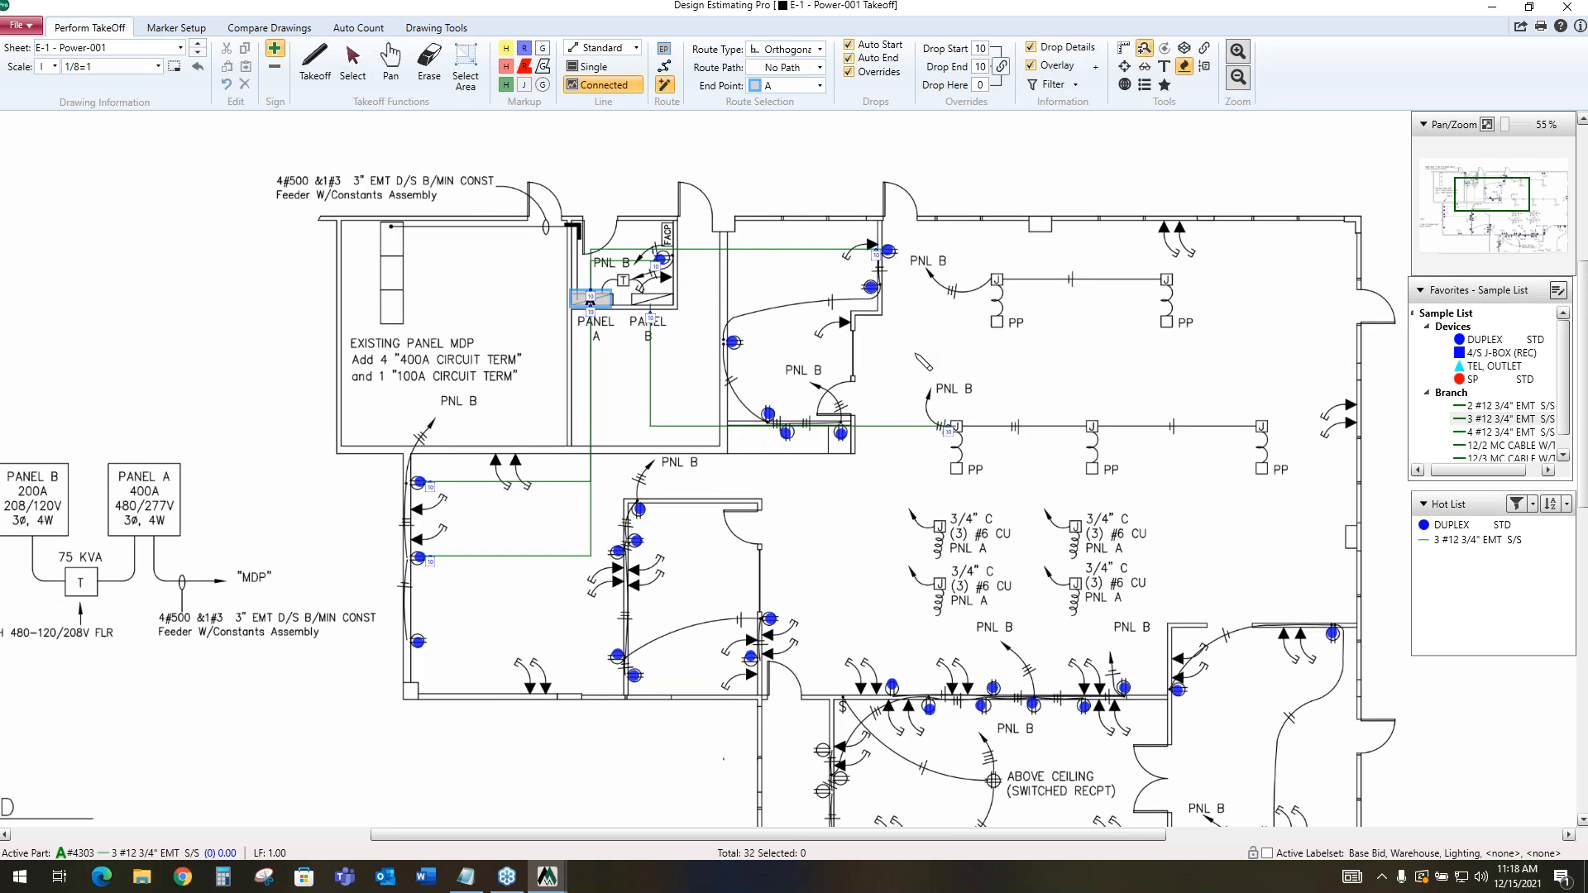
pyautogui.scroll(-4, 924, 361)
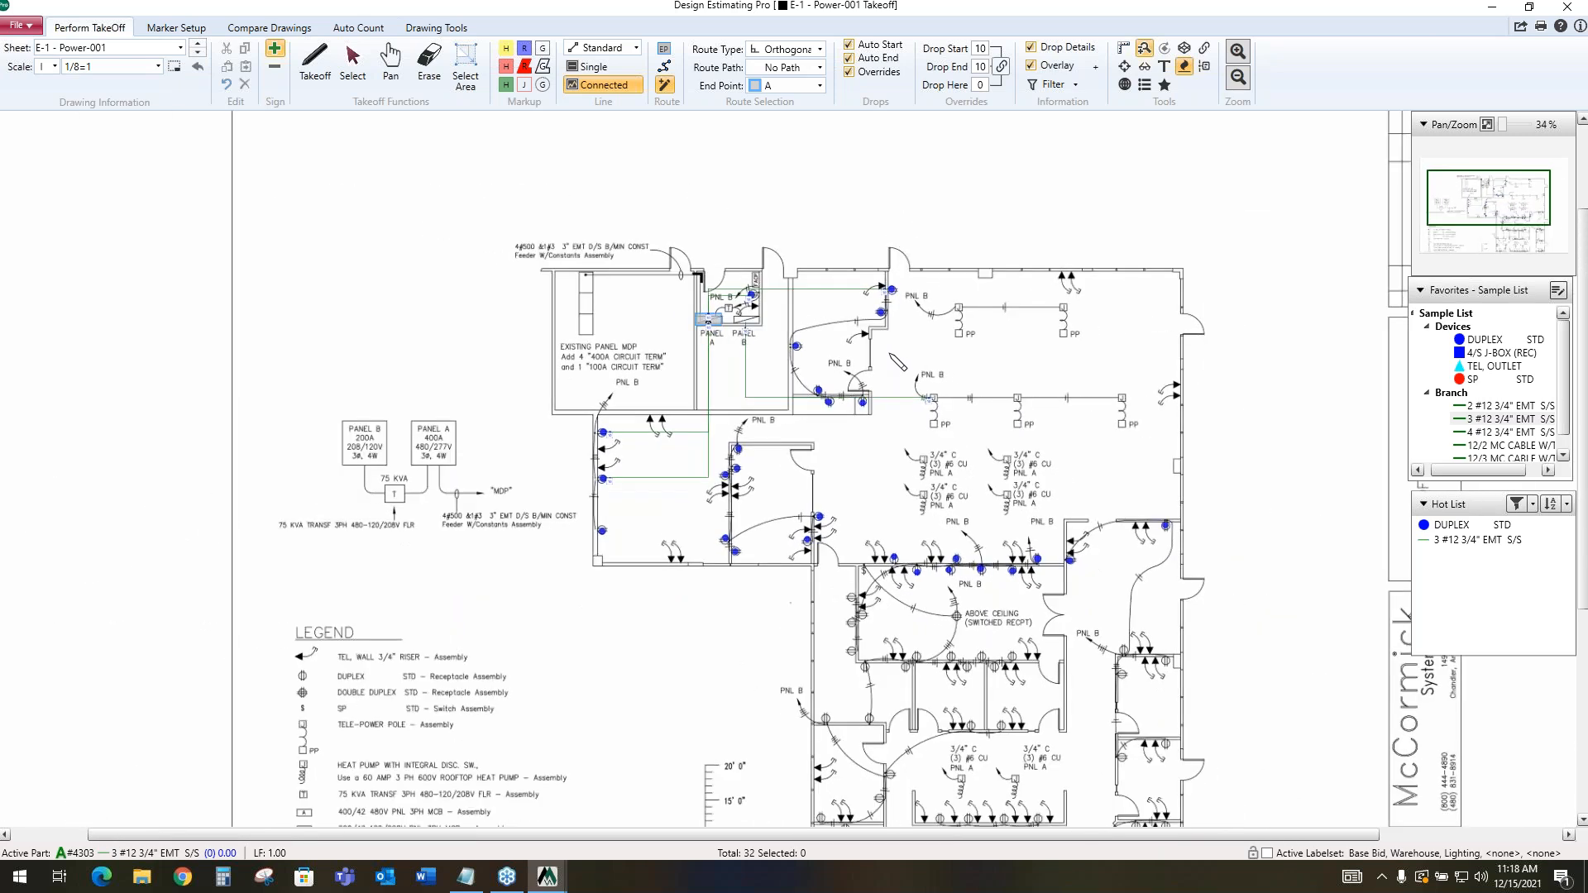
pyautogui.scroll(-1, 898, 362)
pyautogui.click(665, 76)
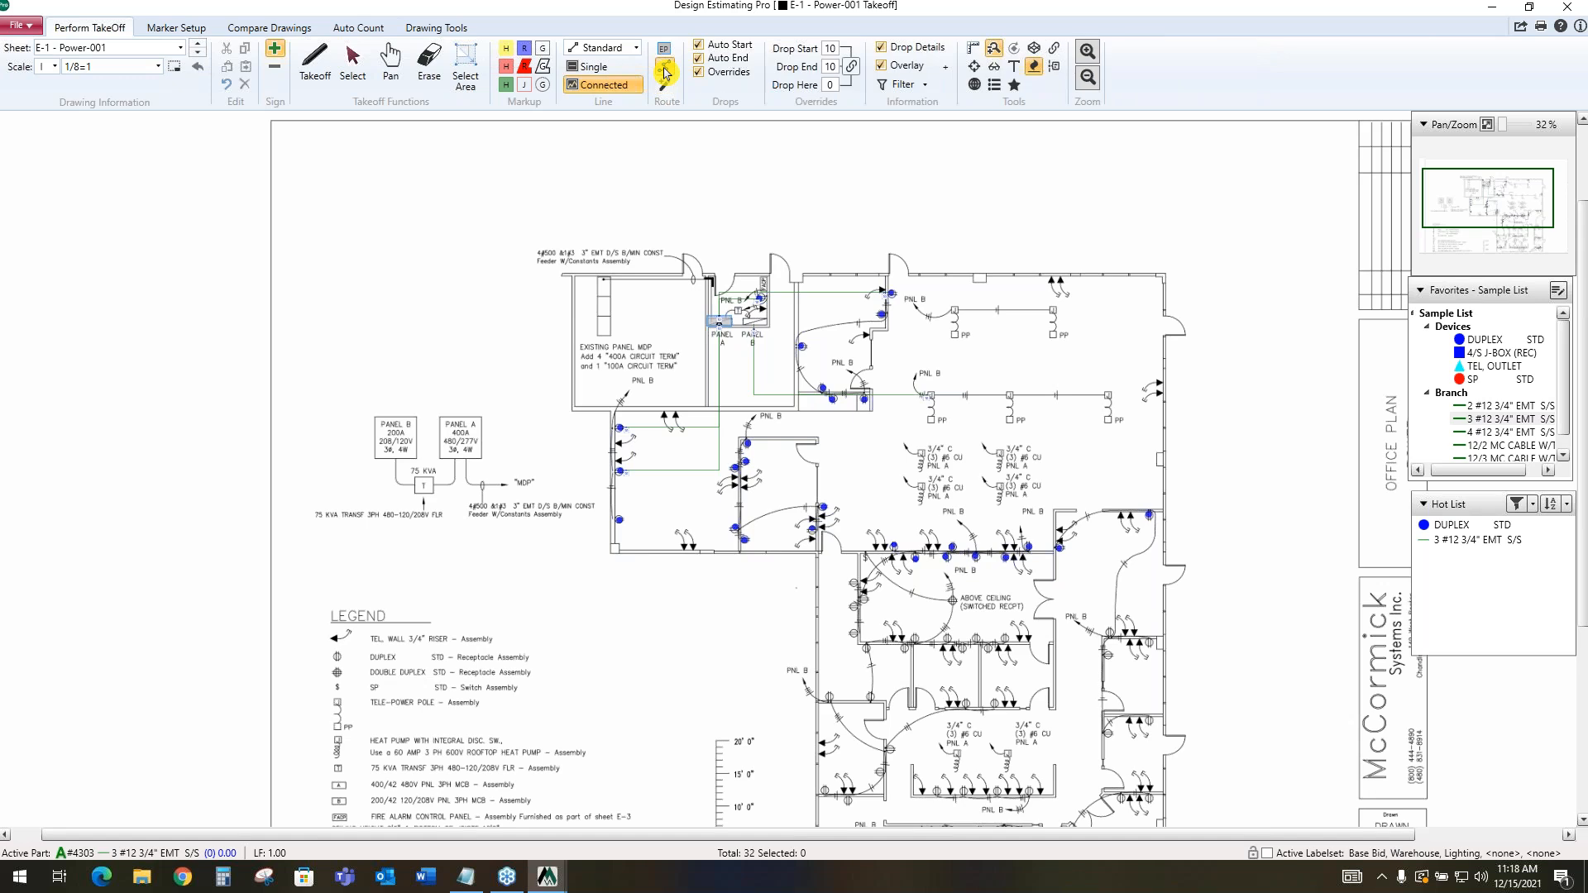
pyautogui.click(820, 801)
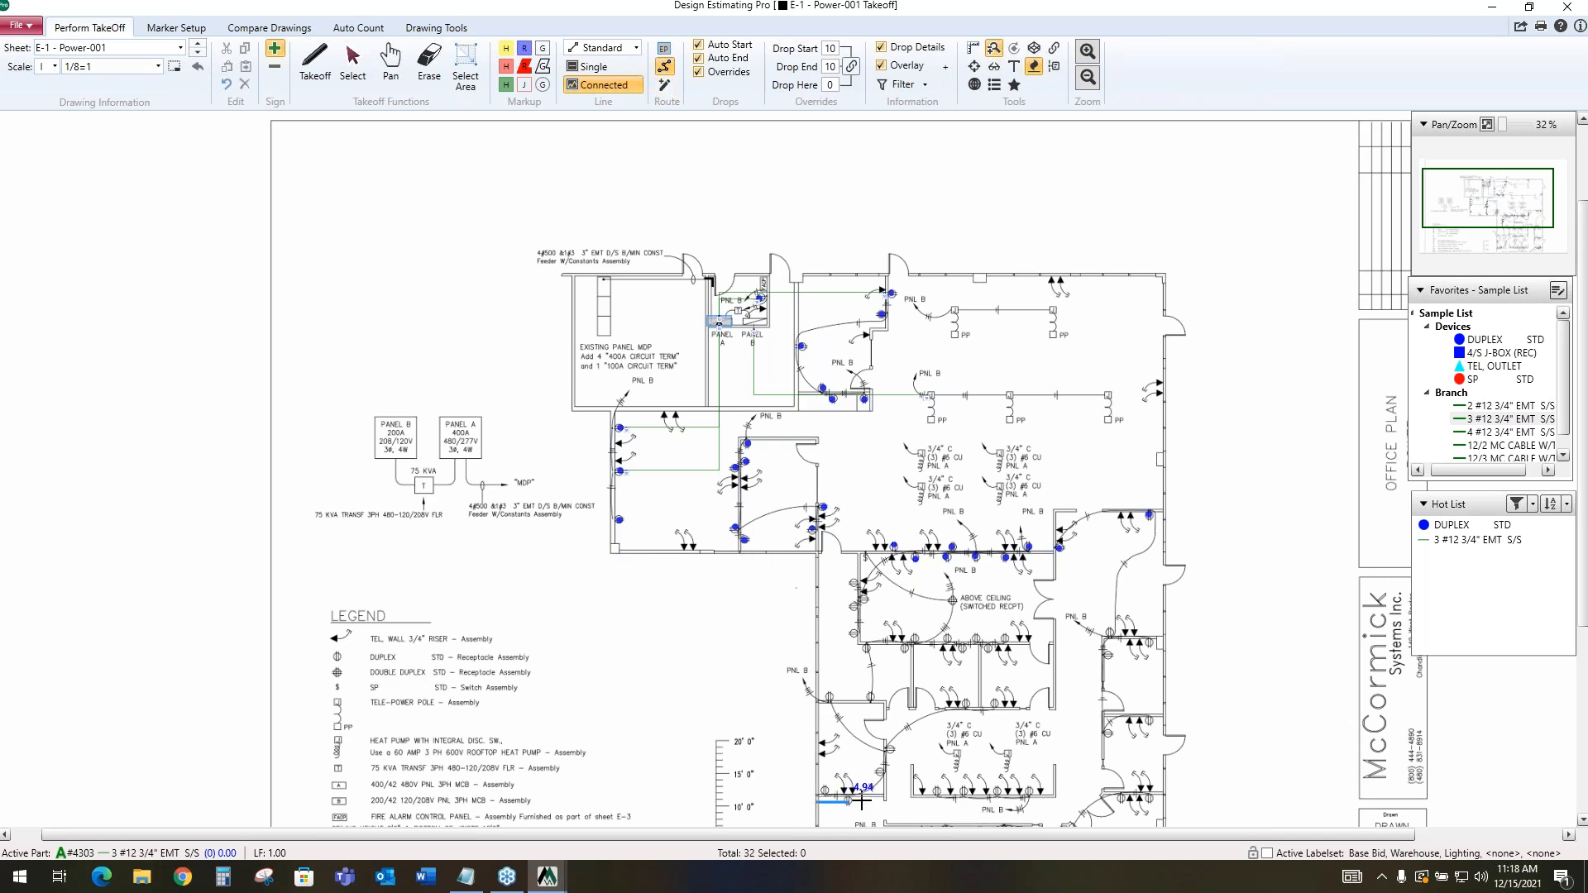
pyautogui.click(1066, 797)
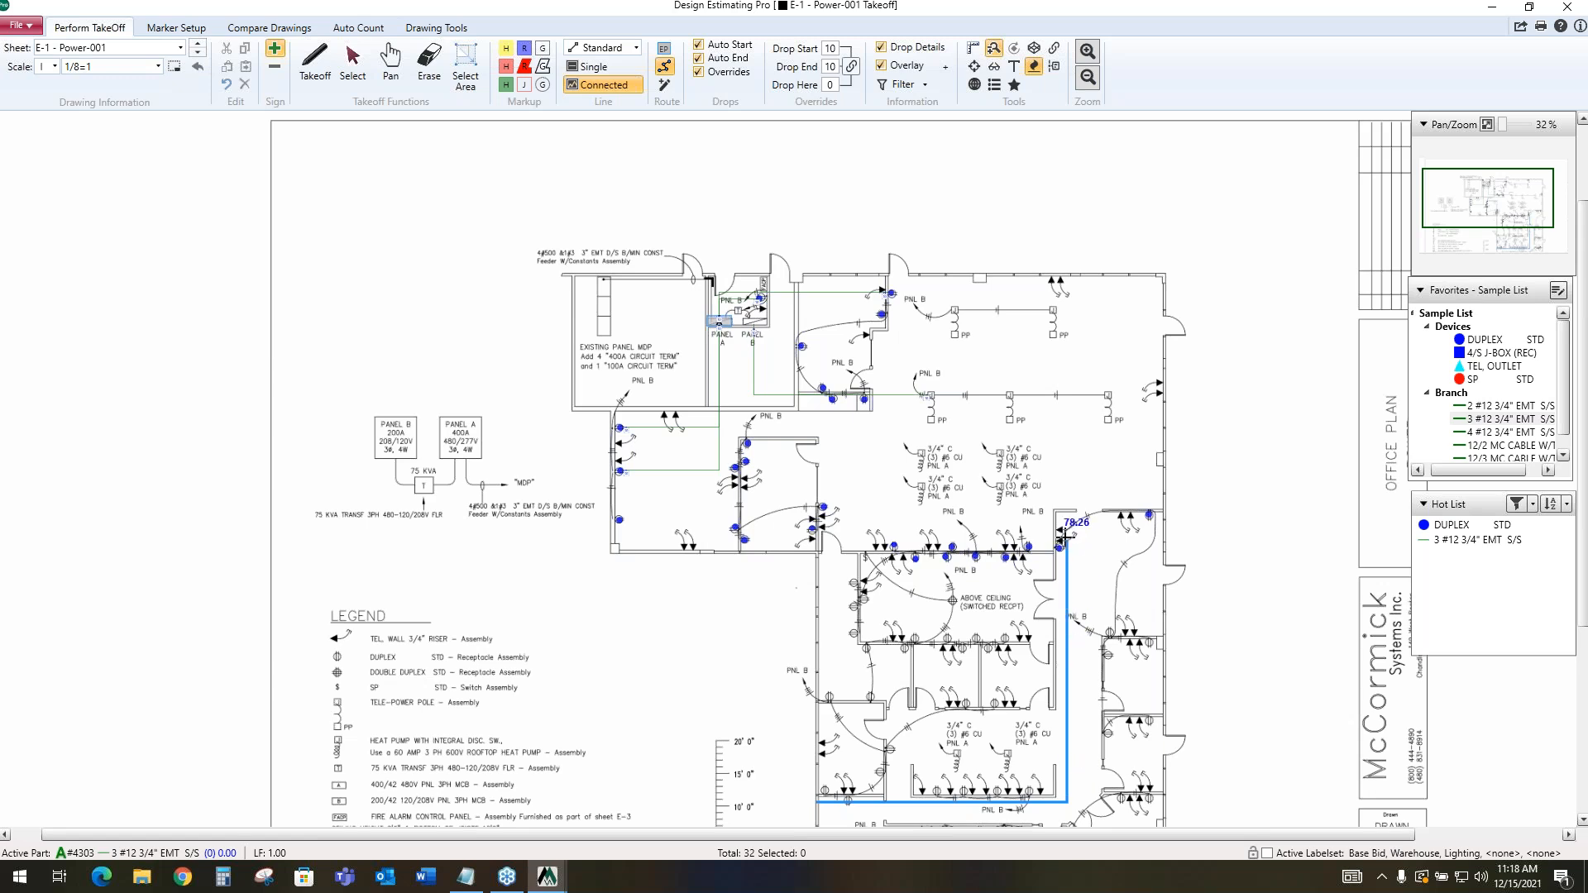
pyautogui.click(827, 538)
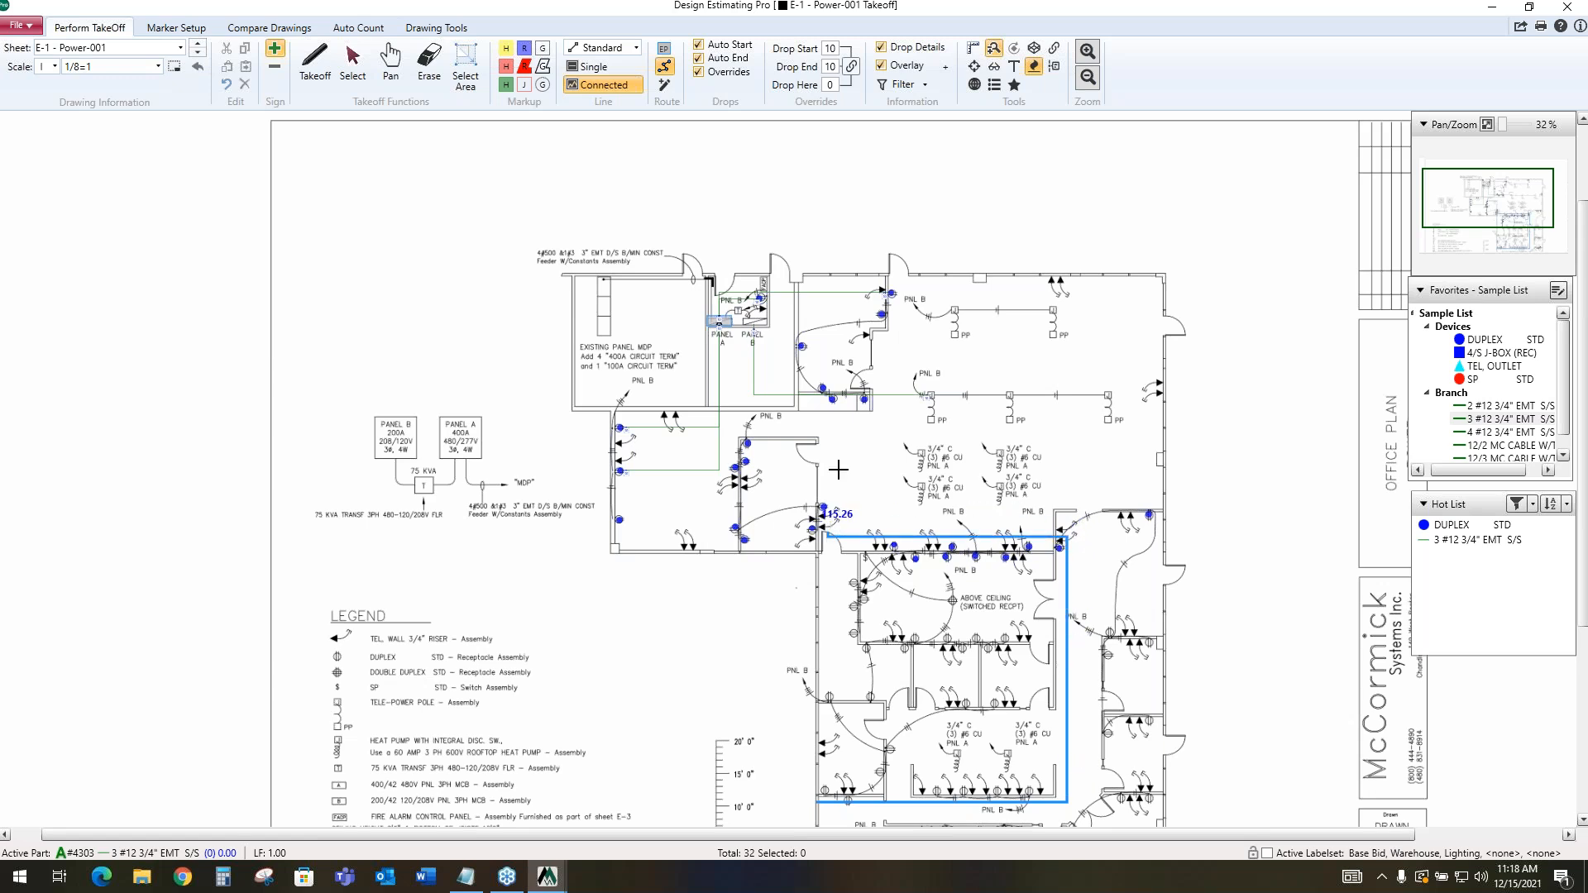
pyautogui.click(831, 427)
pyautogui.click(720, 427)
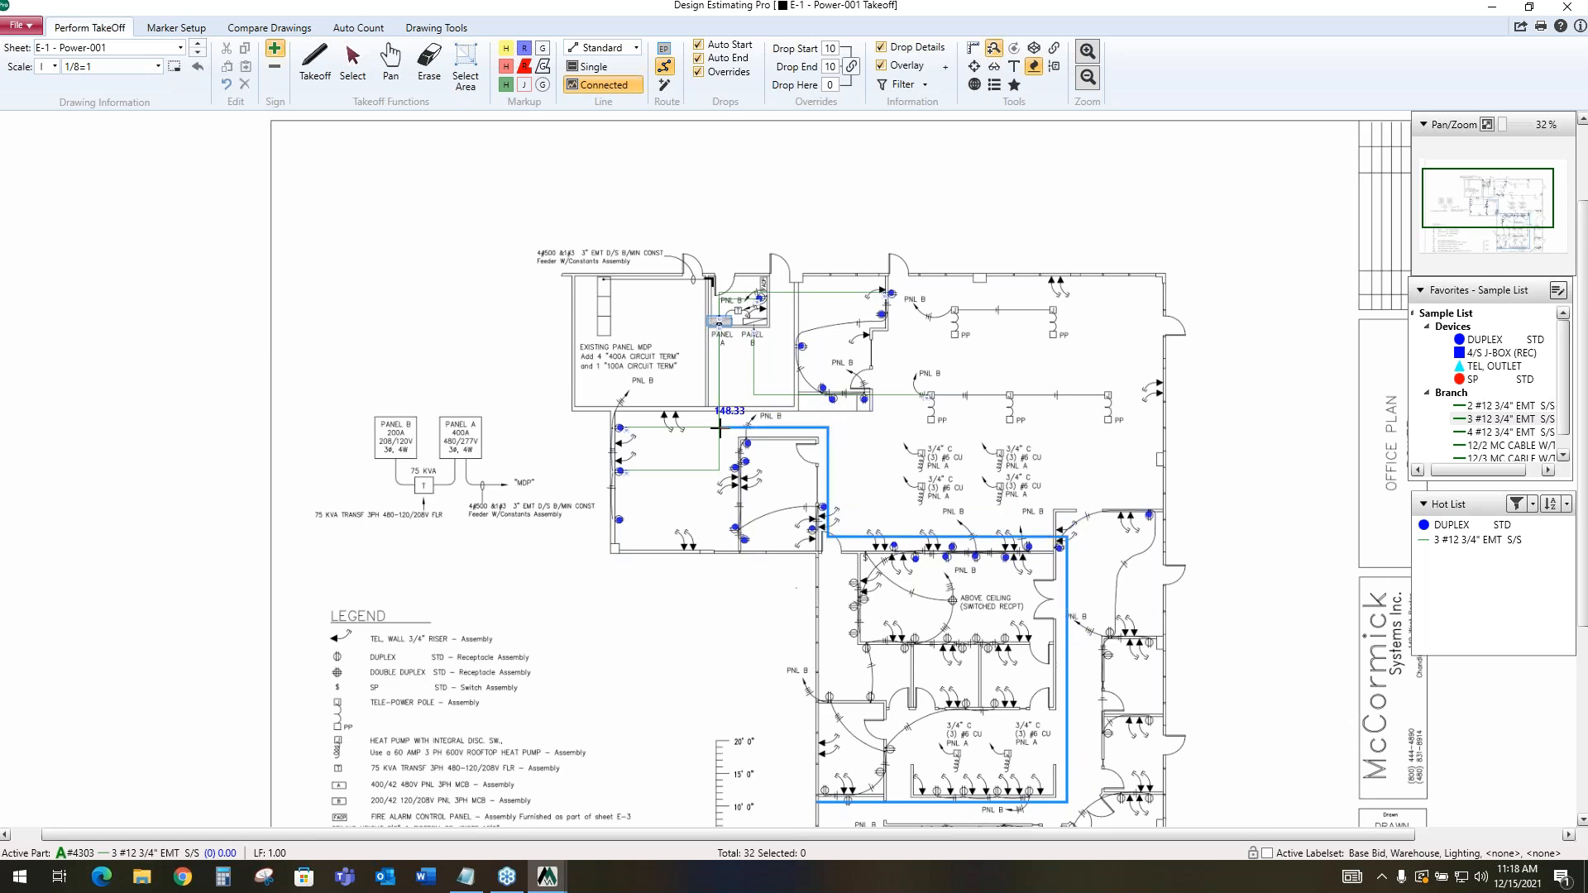
pyautogui.doubleClick(723, 327)
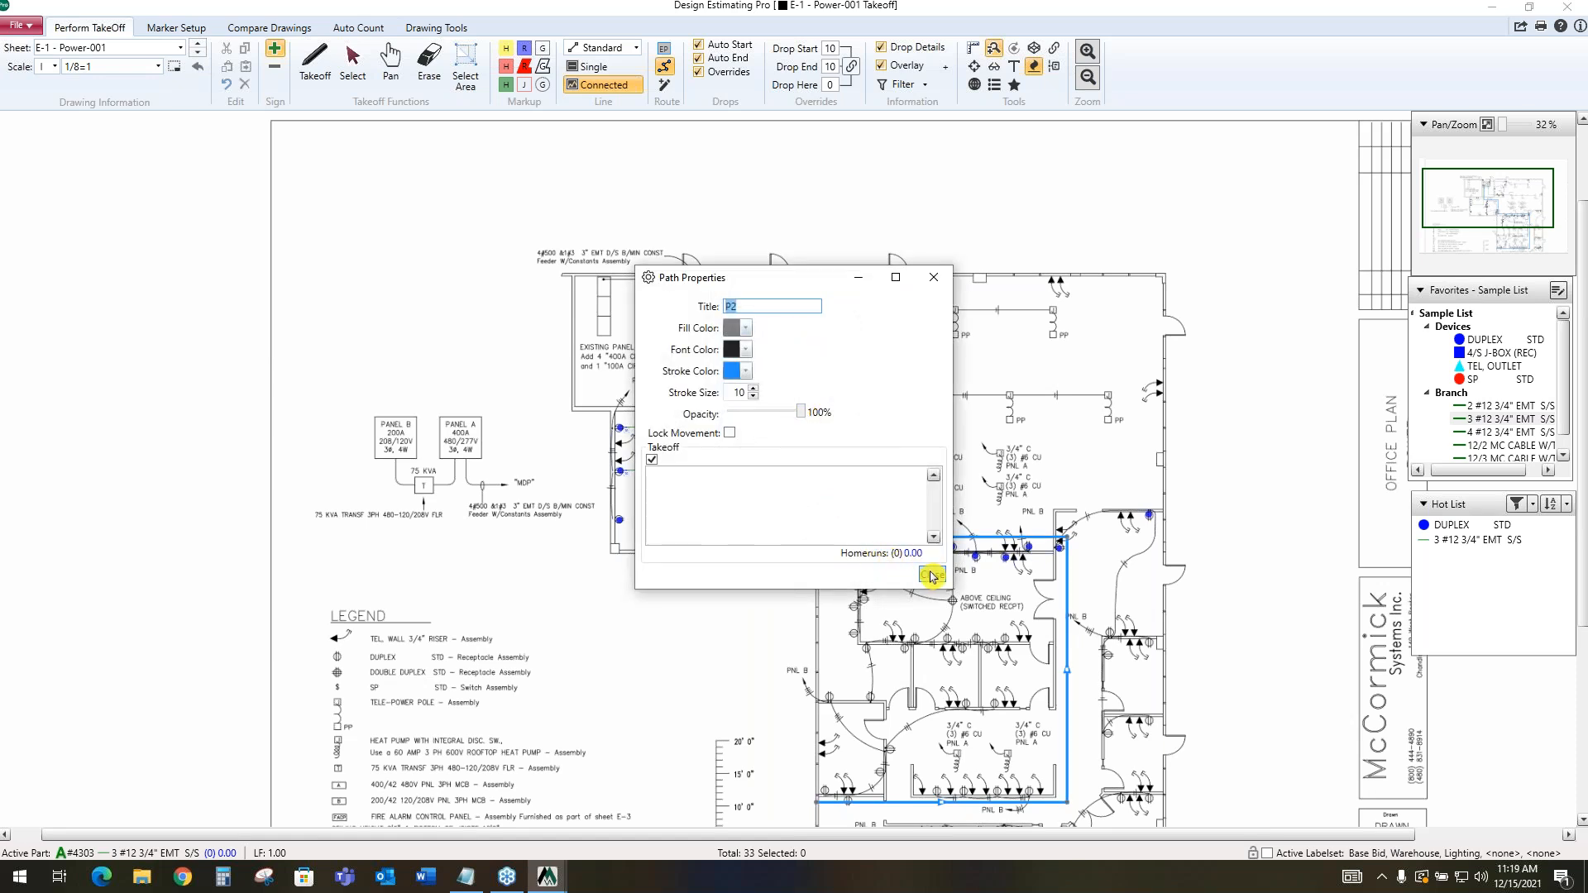
pyautogui.click(932, 576)
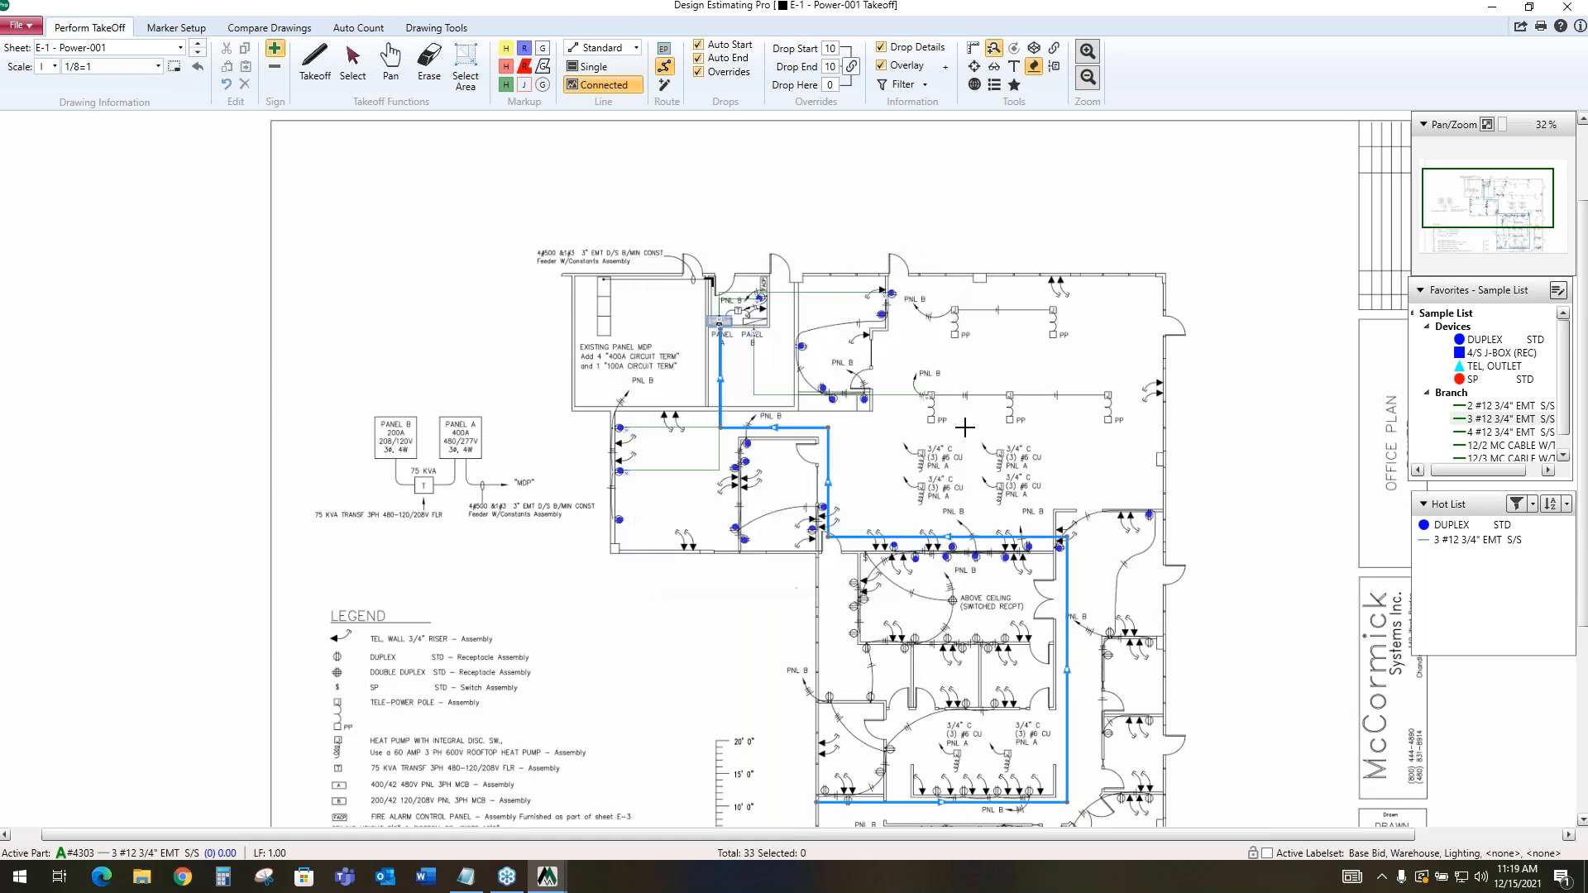
# Set the route path to P2 and route homeruns to end point A from the upper-left and lower-right heat pump J-boxes
pyautogui.scroll(2, 1018, 444)
pyautogui.scroll(4, 1019, 444)
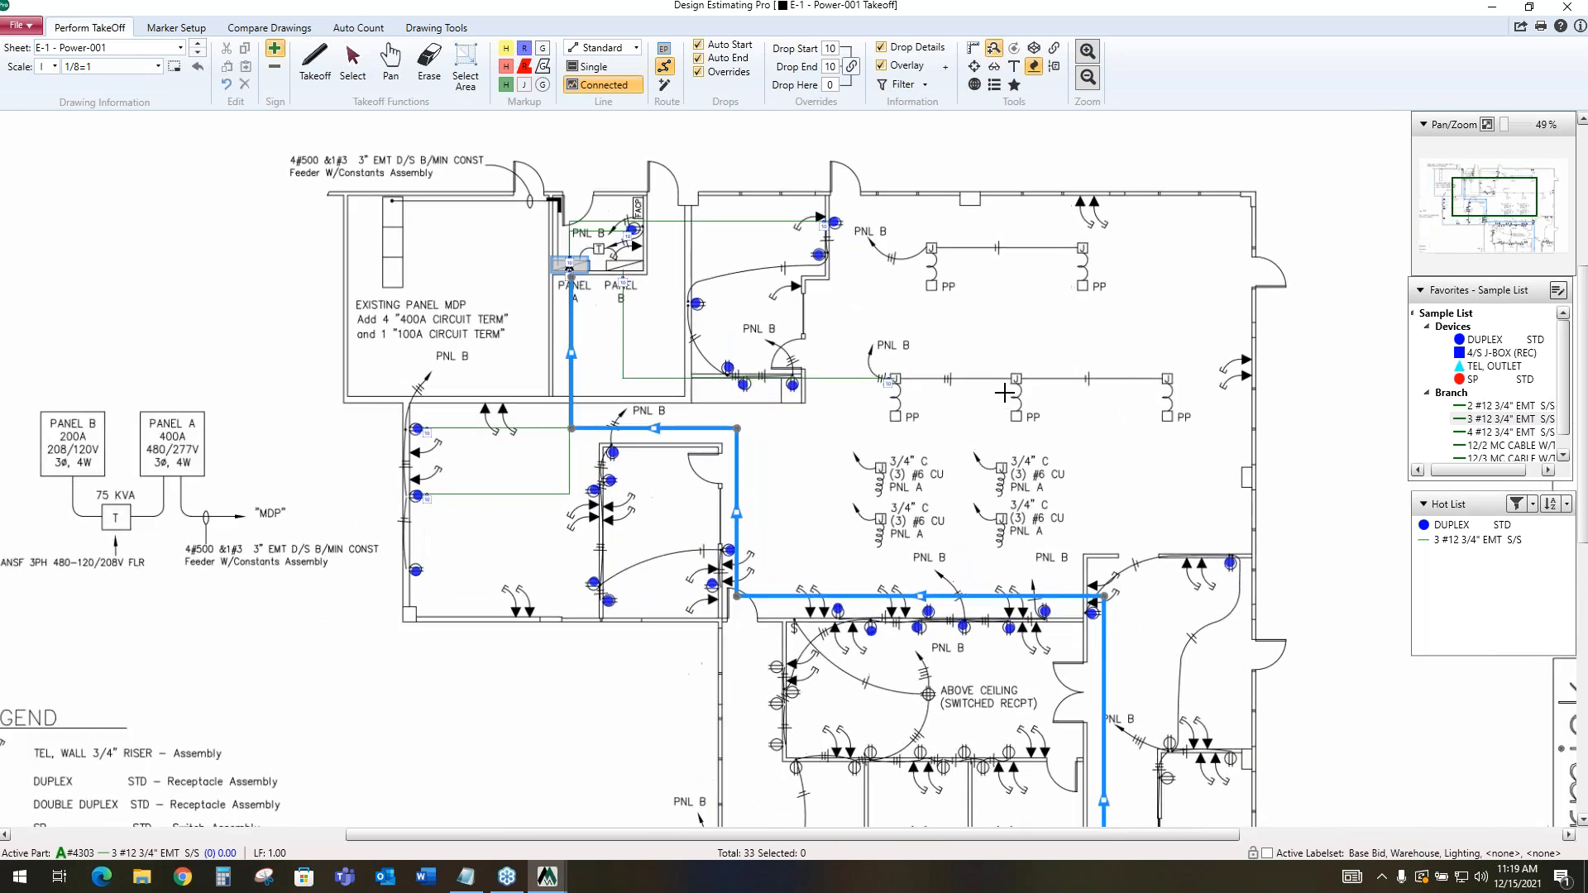
pyautogui.scroll(1, 1001, 393)
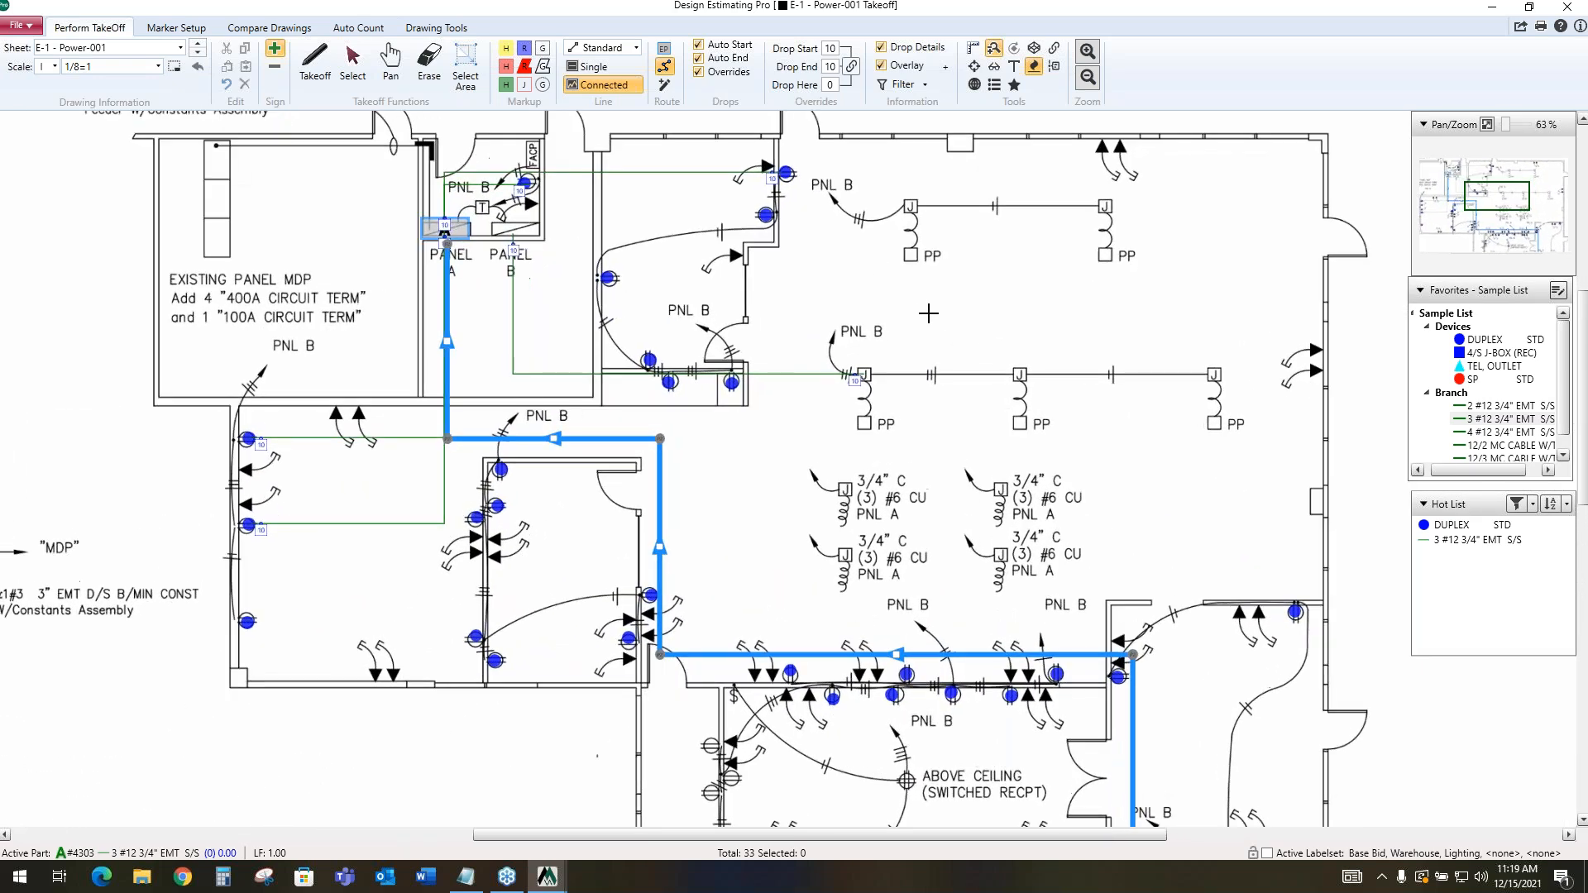
pyautogui.click(664, 84)
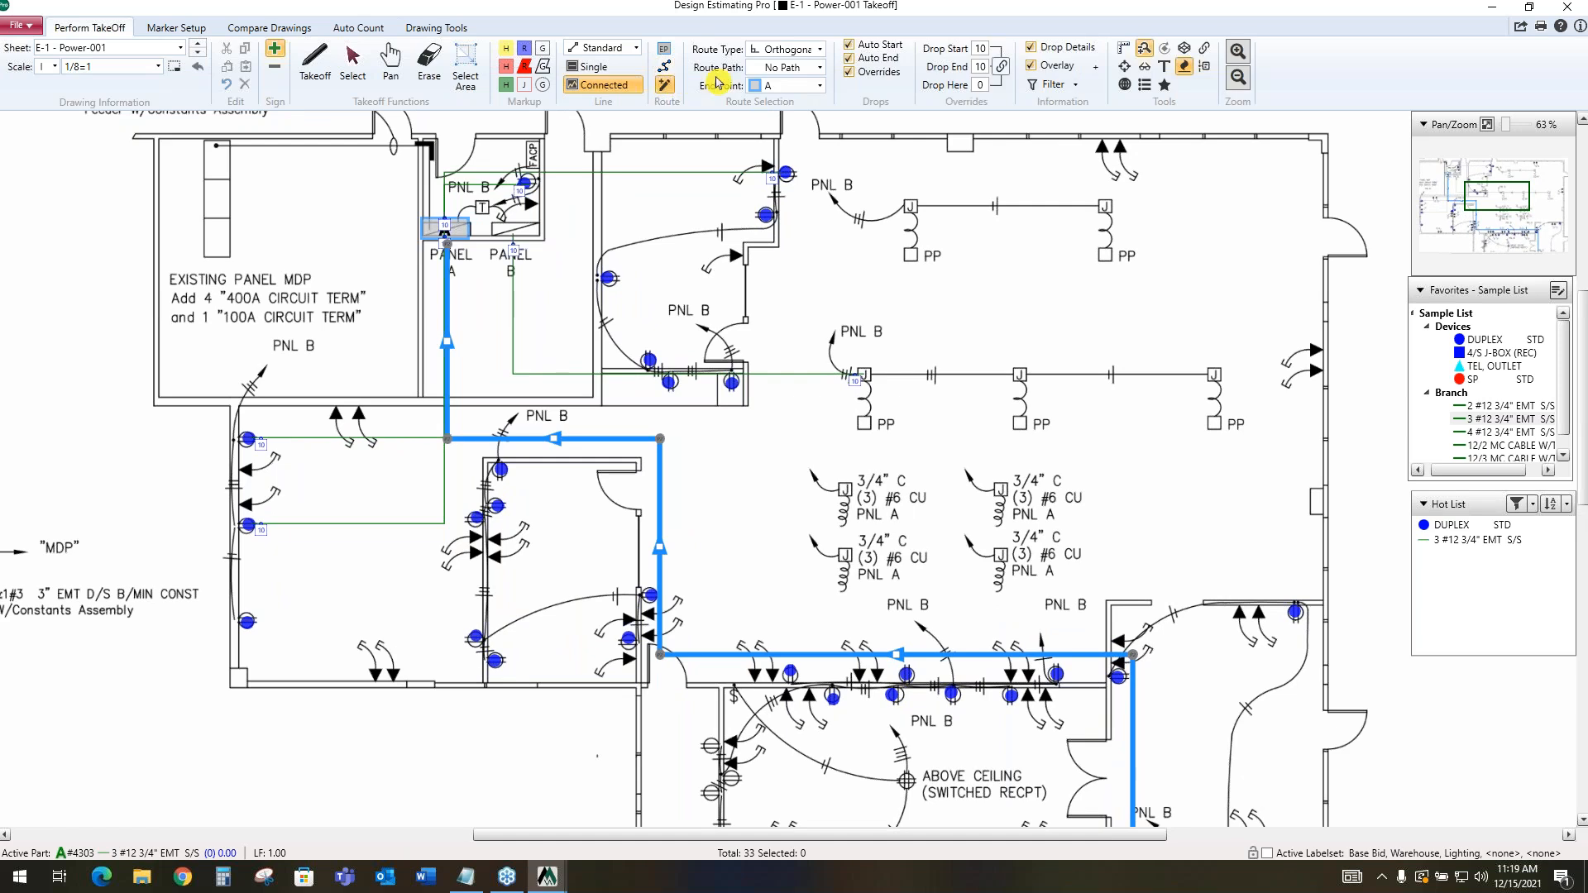
pyautogui.click(822, 70)
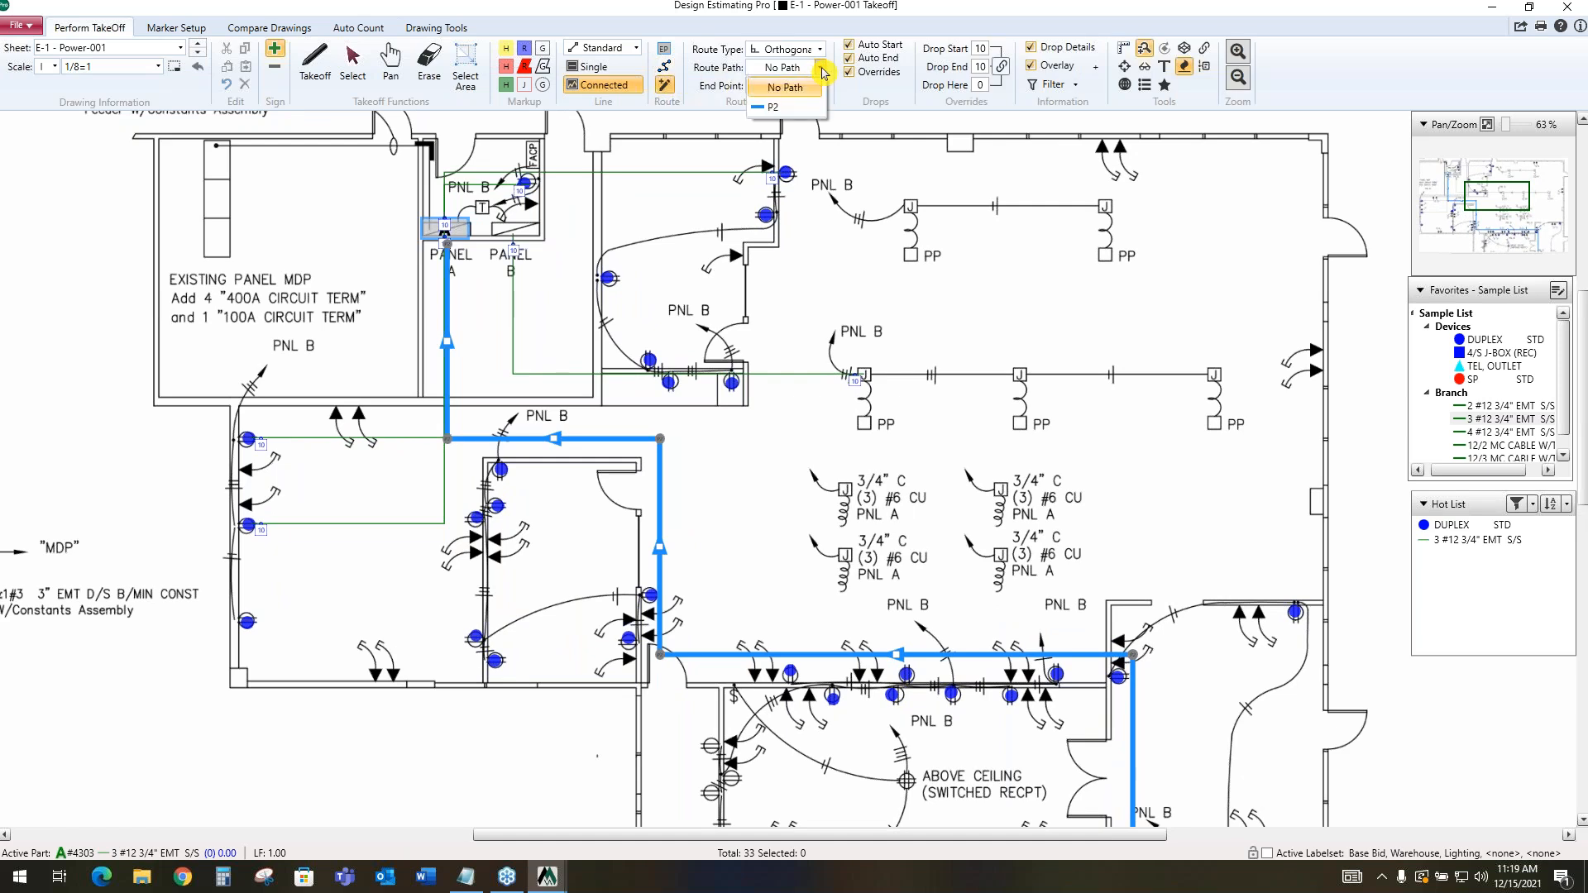
pyautogui.click(783, 108)
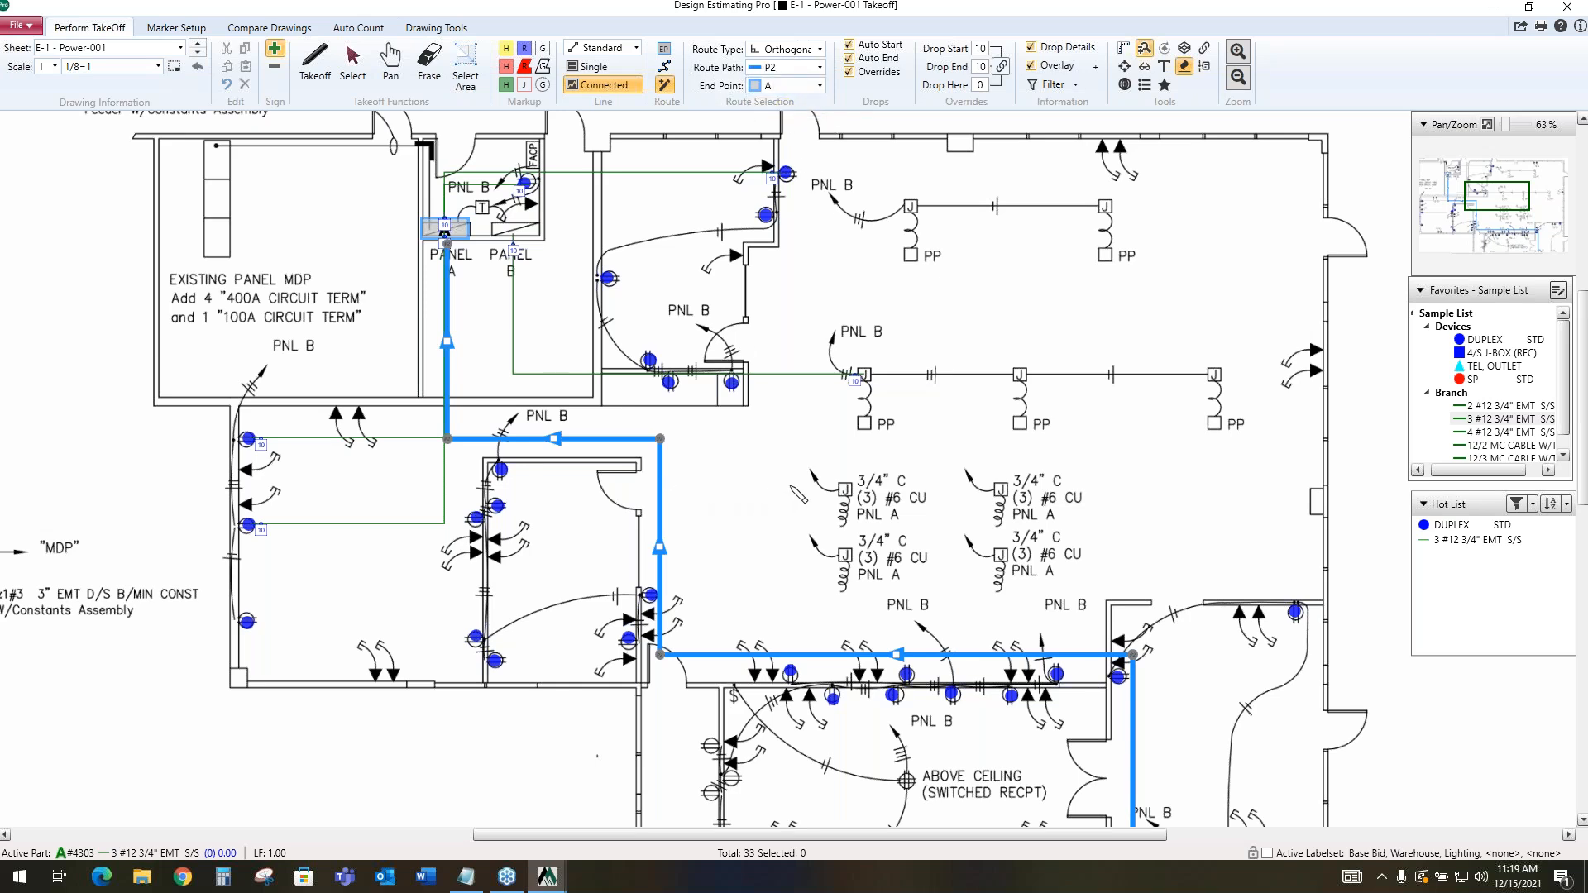
pyautogui.click(844, 489)
pyautogui.click(1008, 557)
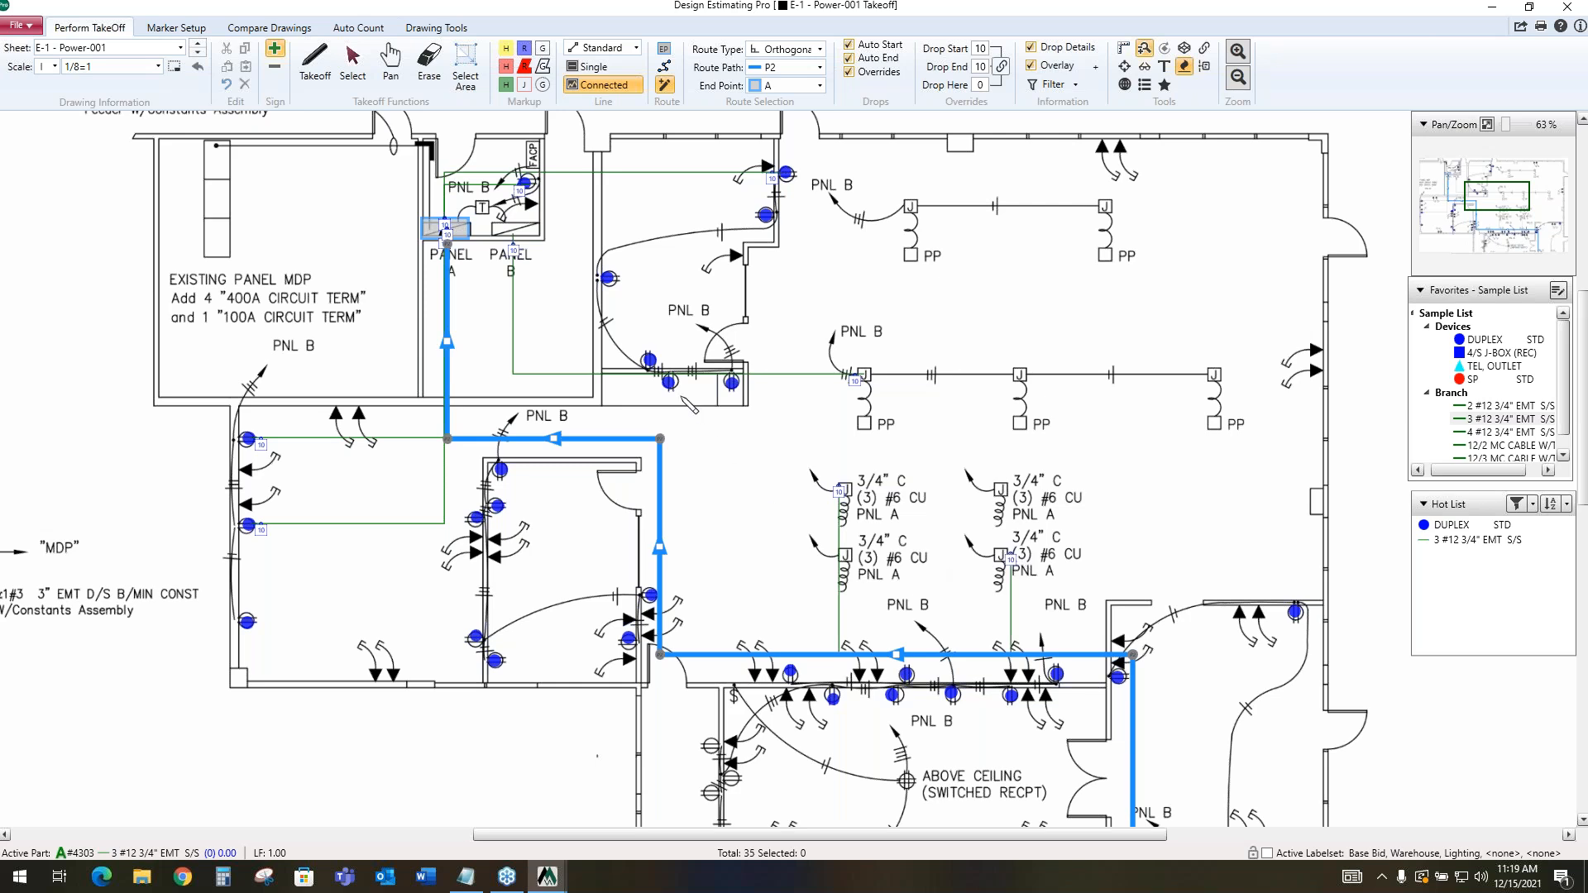
# Route homeruns along P2 from seven duplex receptacles: two below the PNL B closet wall, three at the small office's upper-left corner, and two by its door wall
pyautogui.click(669, 381)
pyautogui.click(501, 470)
pyautogui.click(497, 506)
pyautogui.click(477, 521)
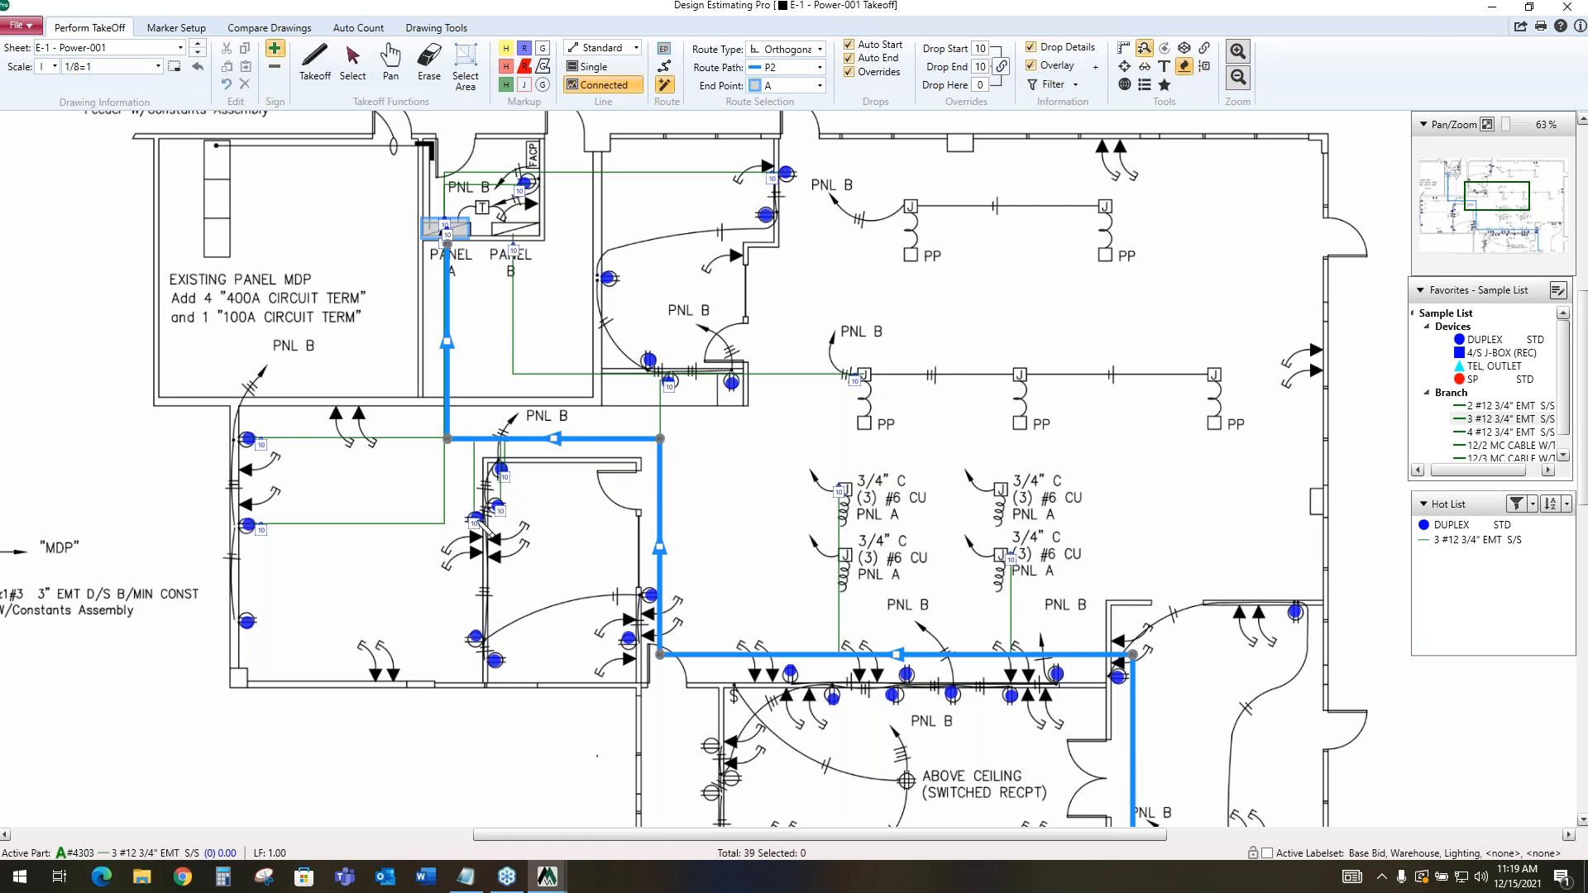
pyautogui.click(635, 636)
pyautogui.click(652, 594)
pyautogui.click(733, 382)
# Insert a takeoff legend in the blank sheet area above the Panel A and Panel B riser diagram
pyautogui.scroll(-2, 823, 385)
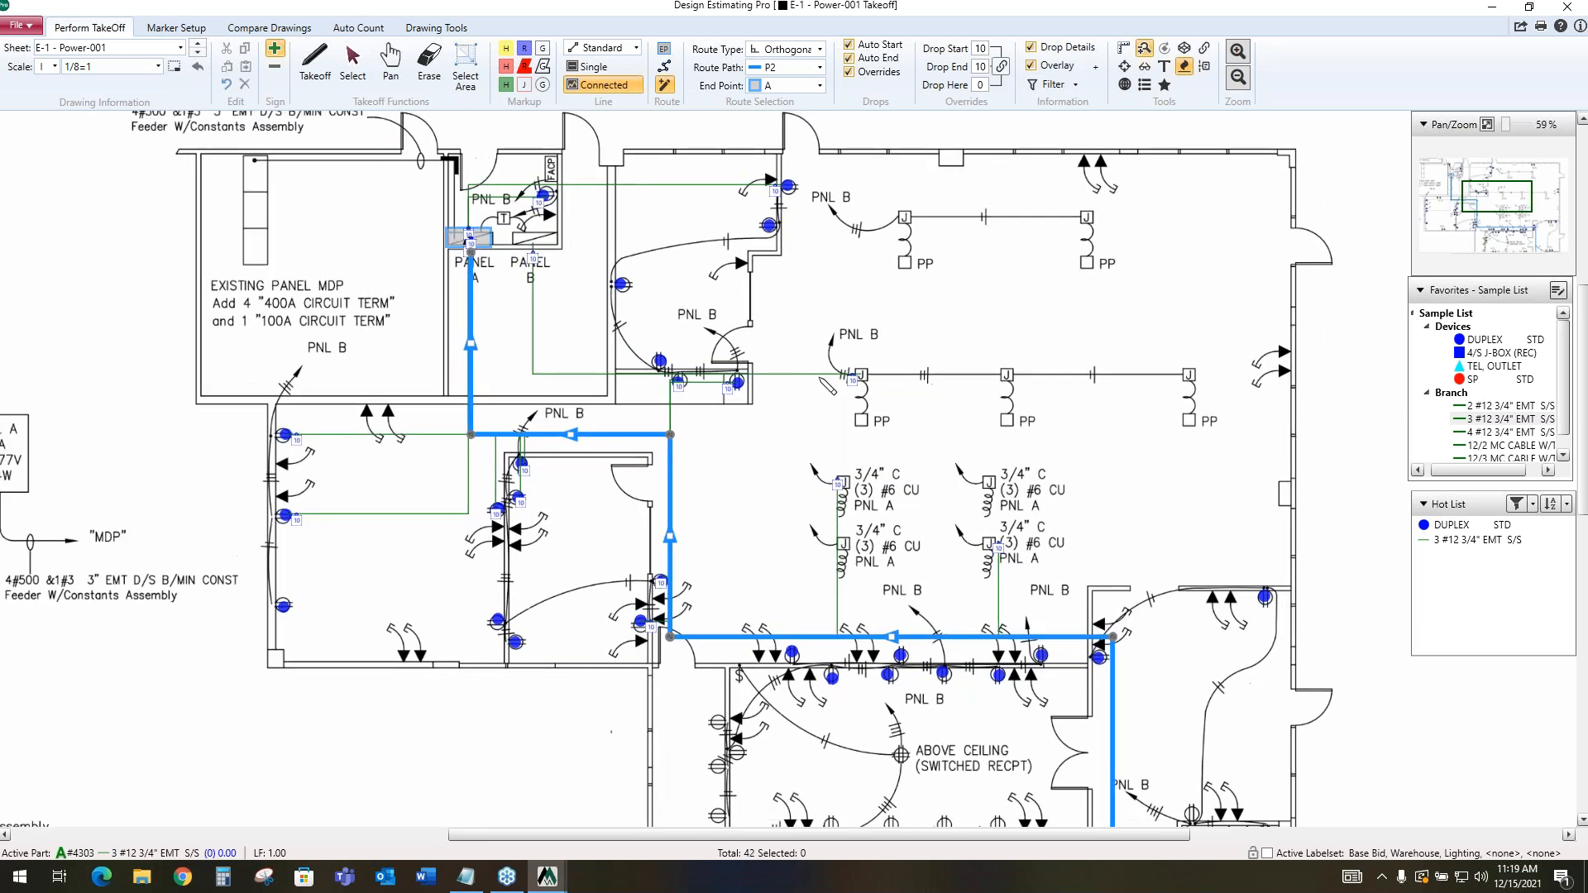
pyautogui.scroll(-3, 818, 377)
pyautogui.moveTo(1479, 186); pyautogui.dragTo(1424, 160)
pyautogui.click(1144, 87)
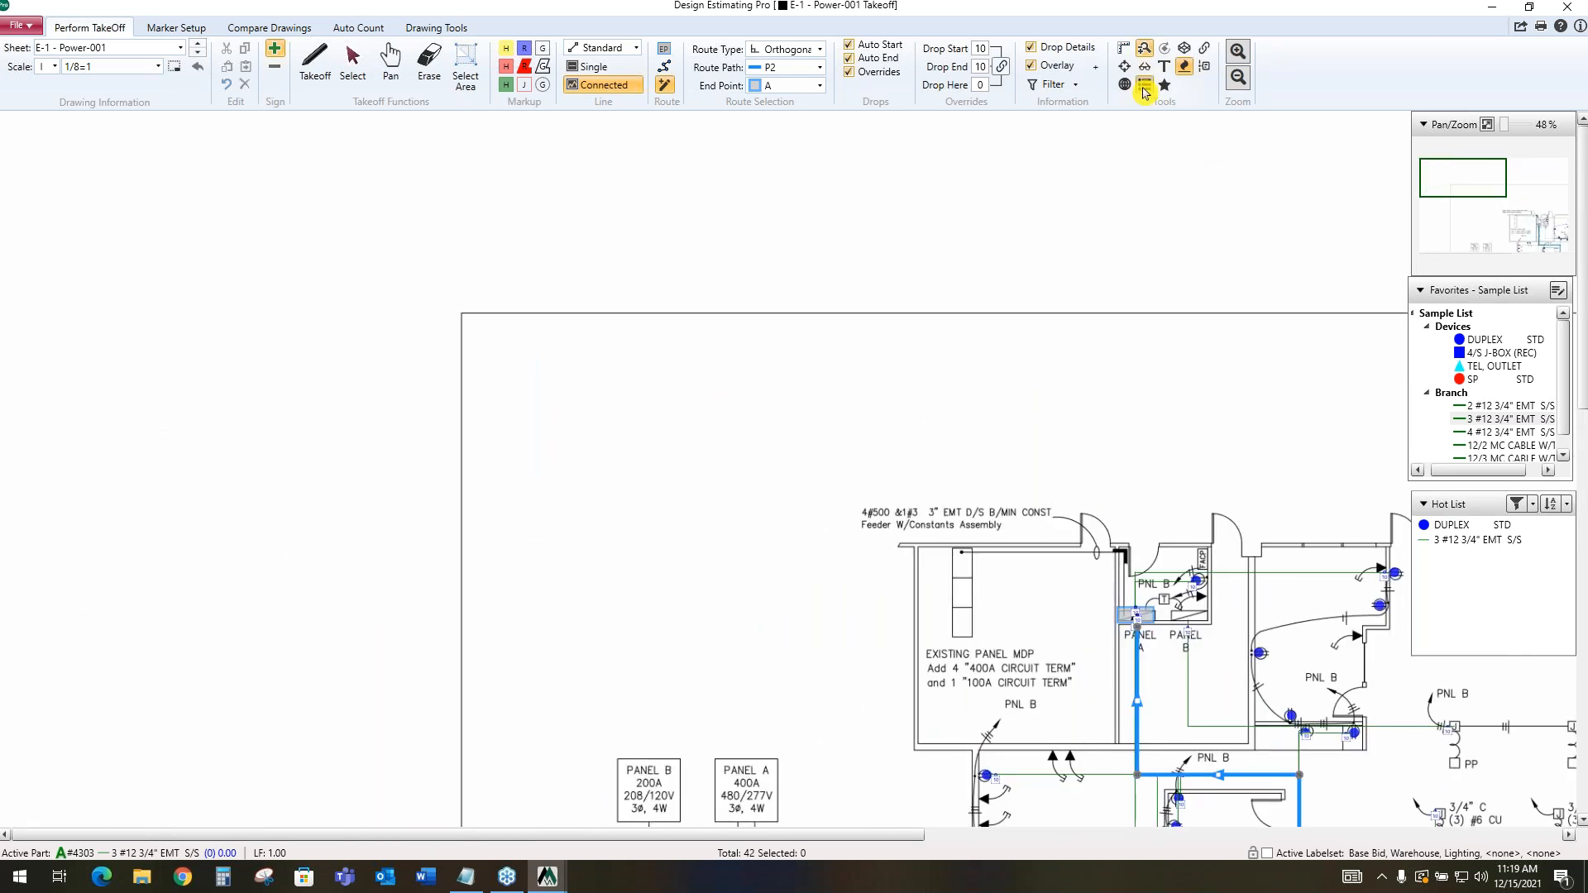
pyautogui.click(353, 62)
pyautogui.click(372, 201)
pyautogui.moveTo(372, 201); pyautogui.dragTo(1014, 390)
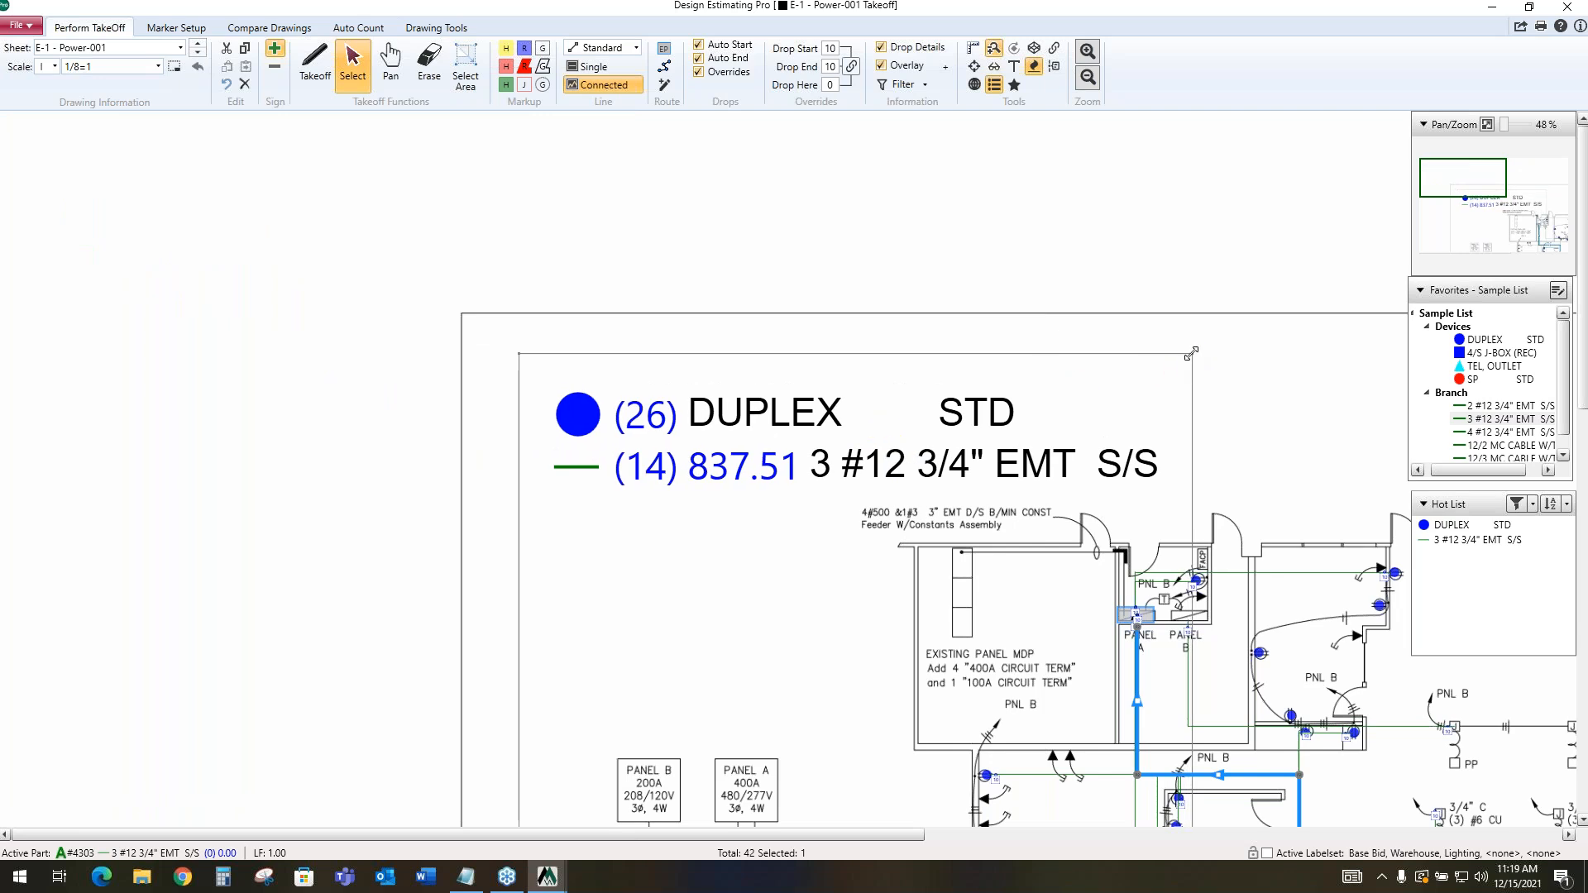
# Shrink the takeoff legend so that it clears the floor plan and feeder note
pyautogui.moveTo(1181, 353); pyautogui.dragTo(827, 378)
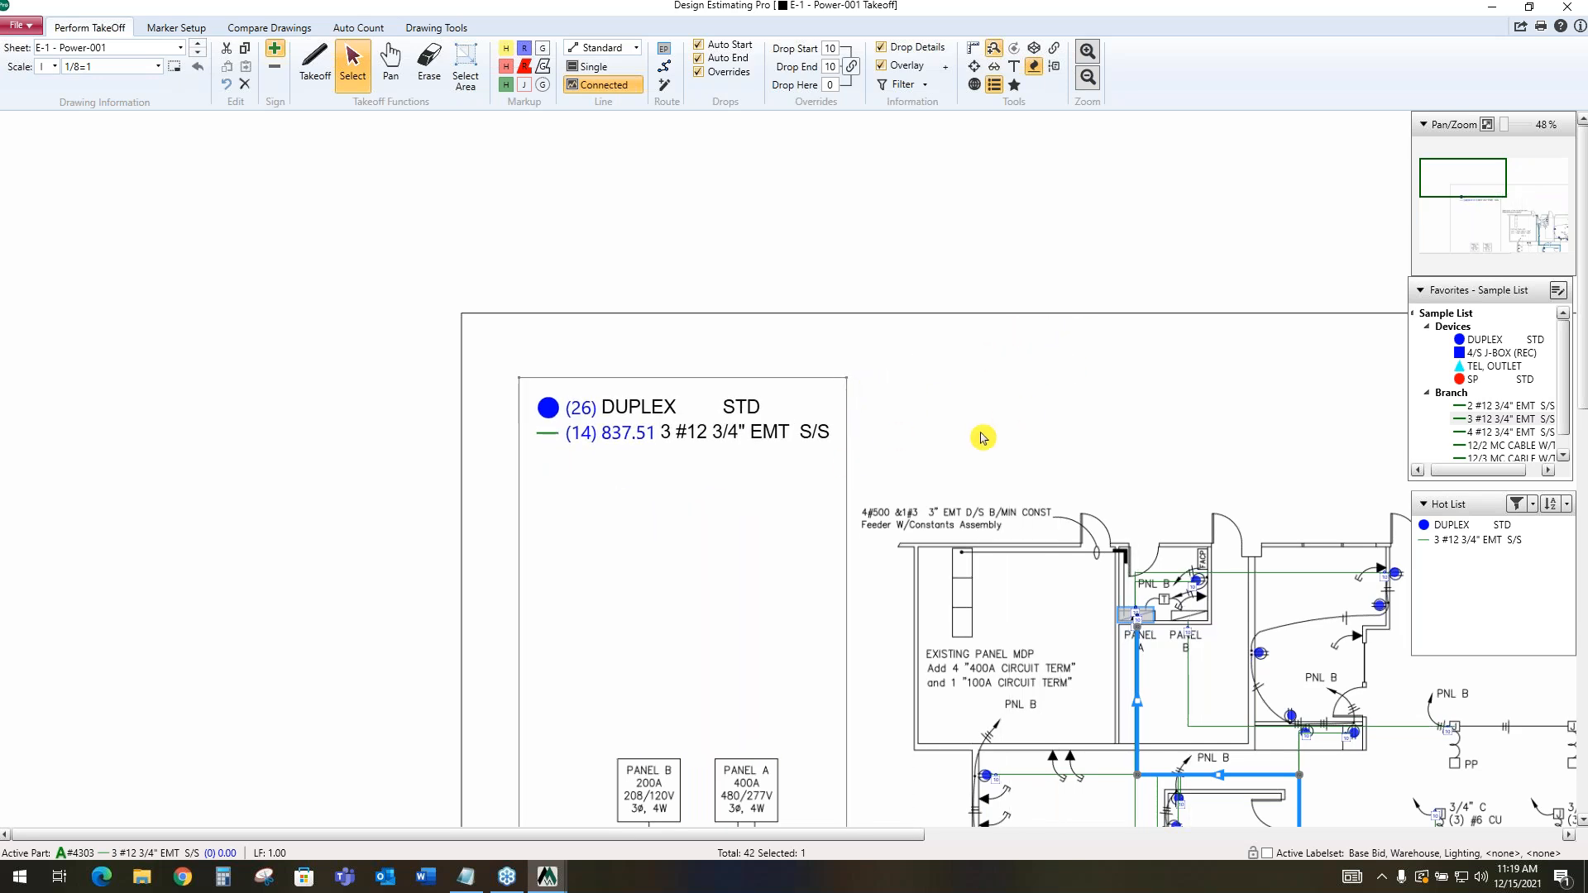
pyautogui.scroll(-1, 979, 438)
pyautogui.scroll(-2, 982, 438)
pyautogui.scroll(-3, 971, 439)
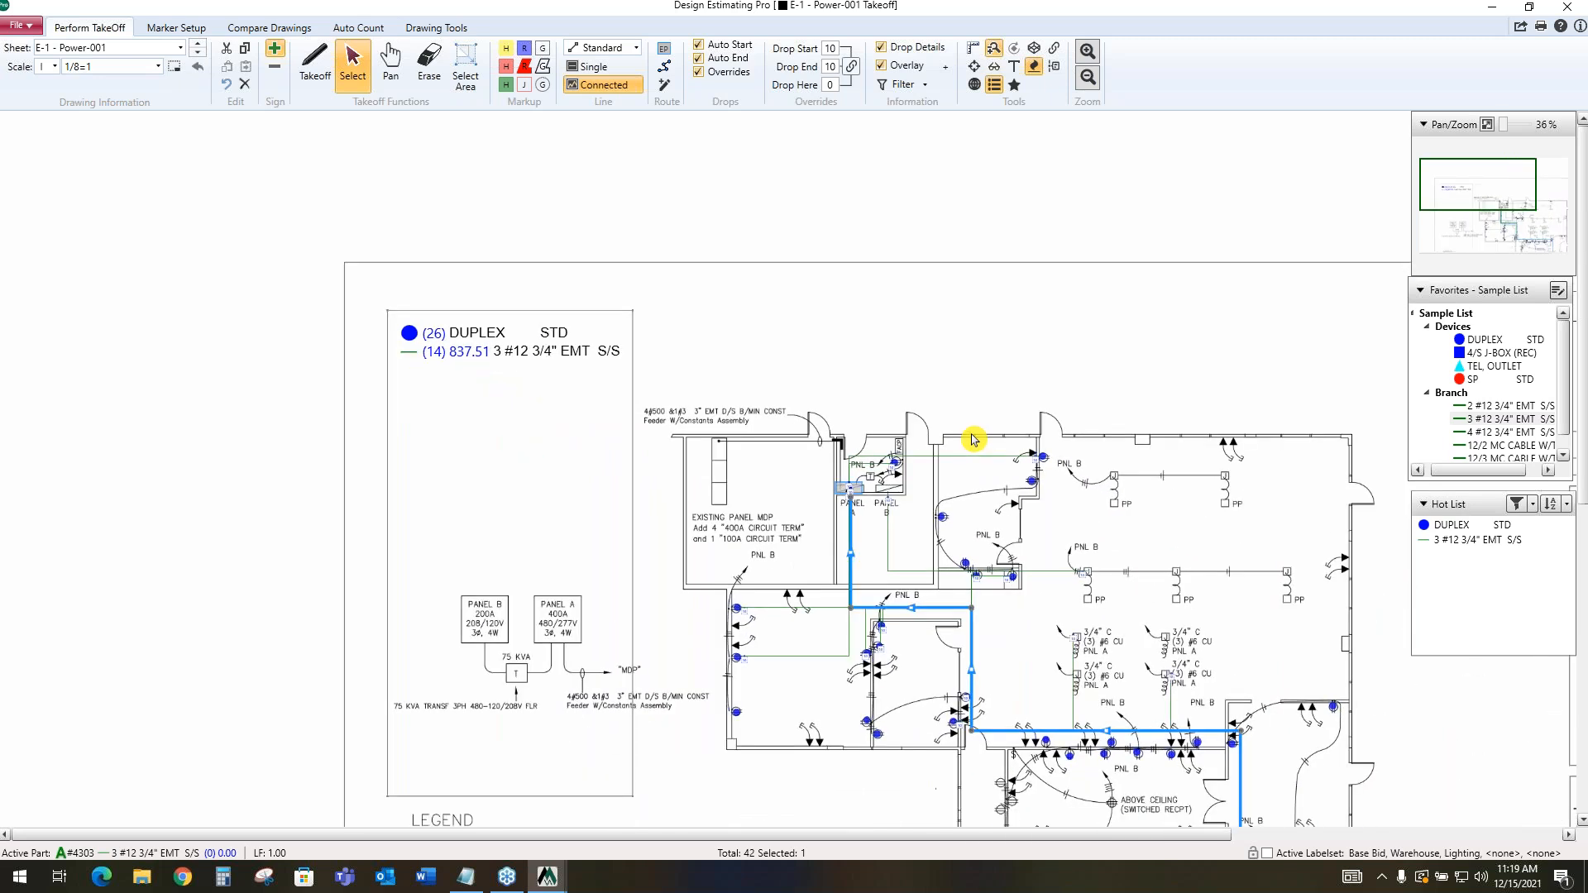
pyautogui.scroll(-1, 466, 427)
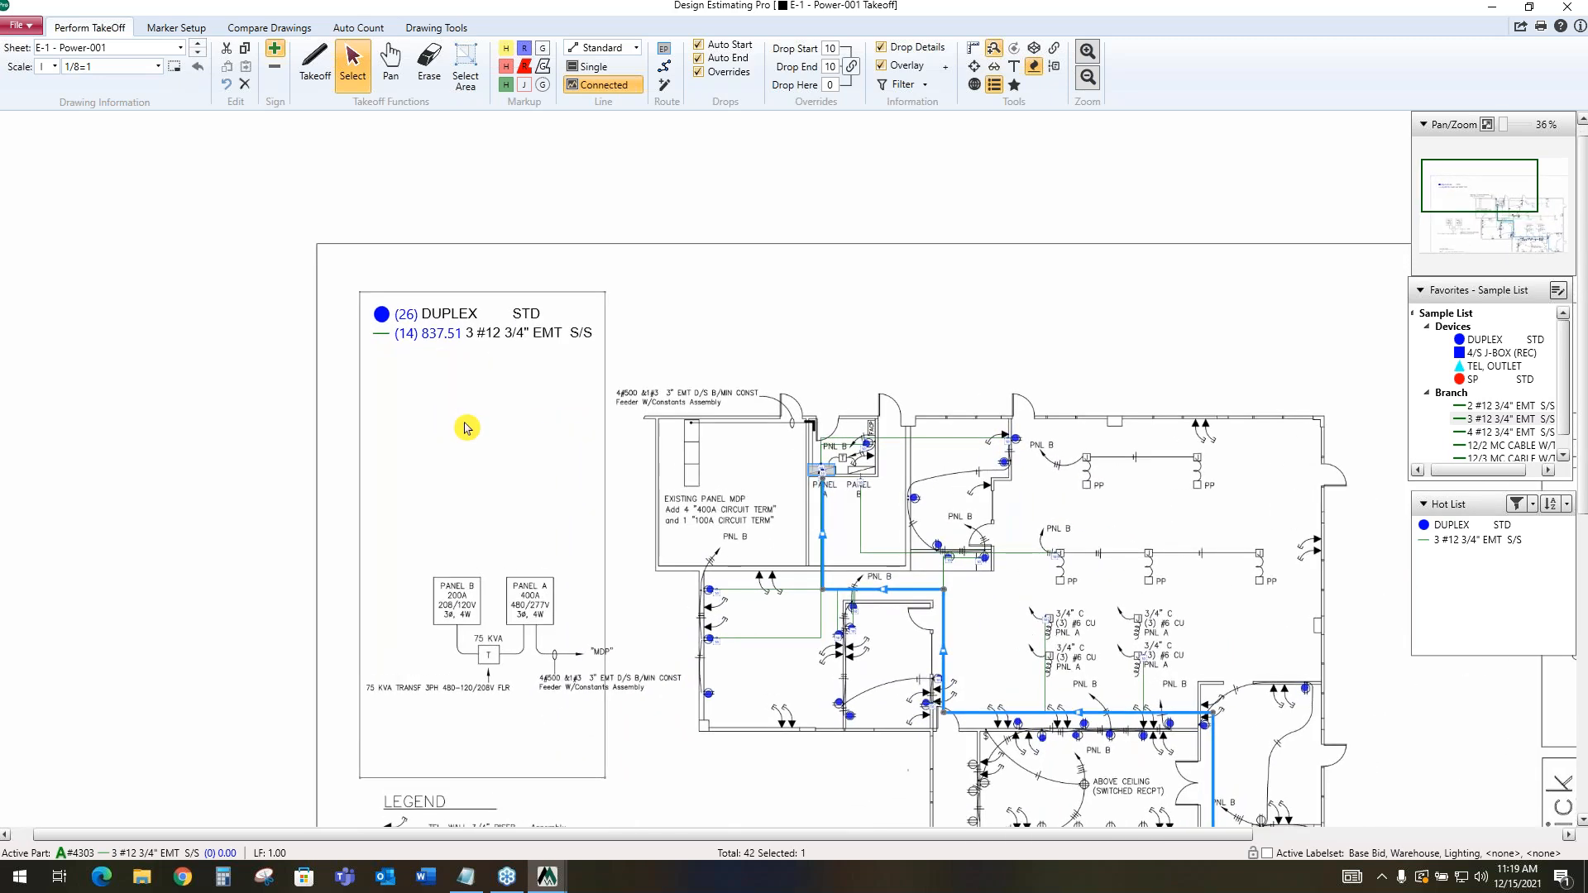
# Count four TEL, OUTLET devices: two on the right wall of the office beside the panel closet, two on the open area's upper exterior wall
pyautogui.scroll(3, 465, 426)
pyautogui.moveTo(474, 387); pyautogui.dragTo(460, 398)
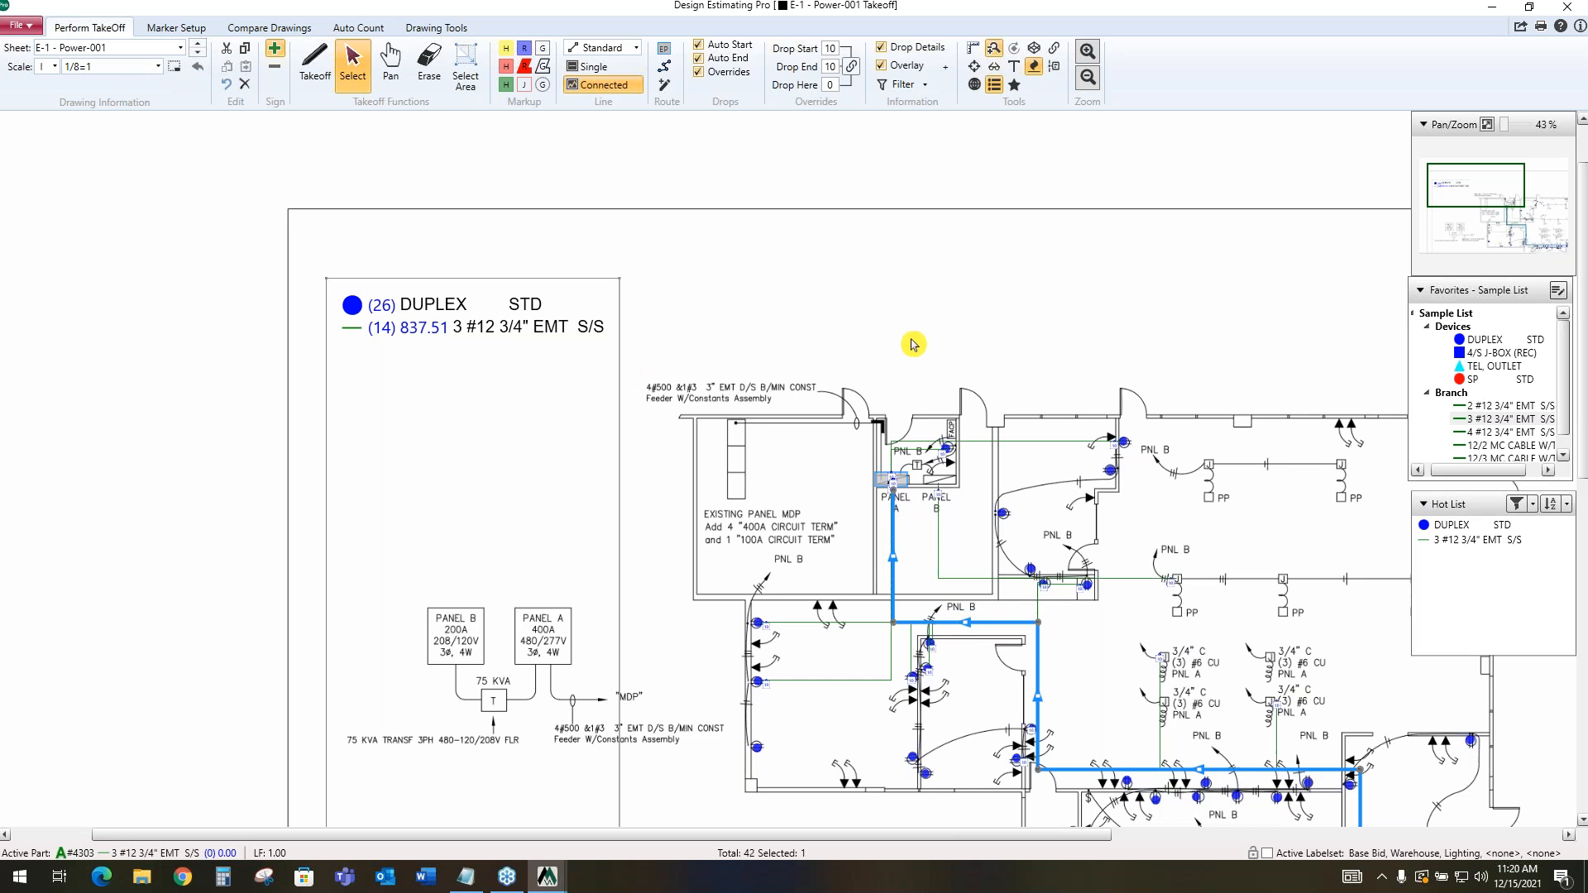
pyautogui.scroll(-3, 920, 362)
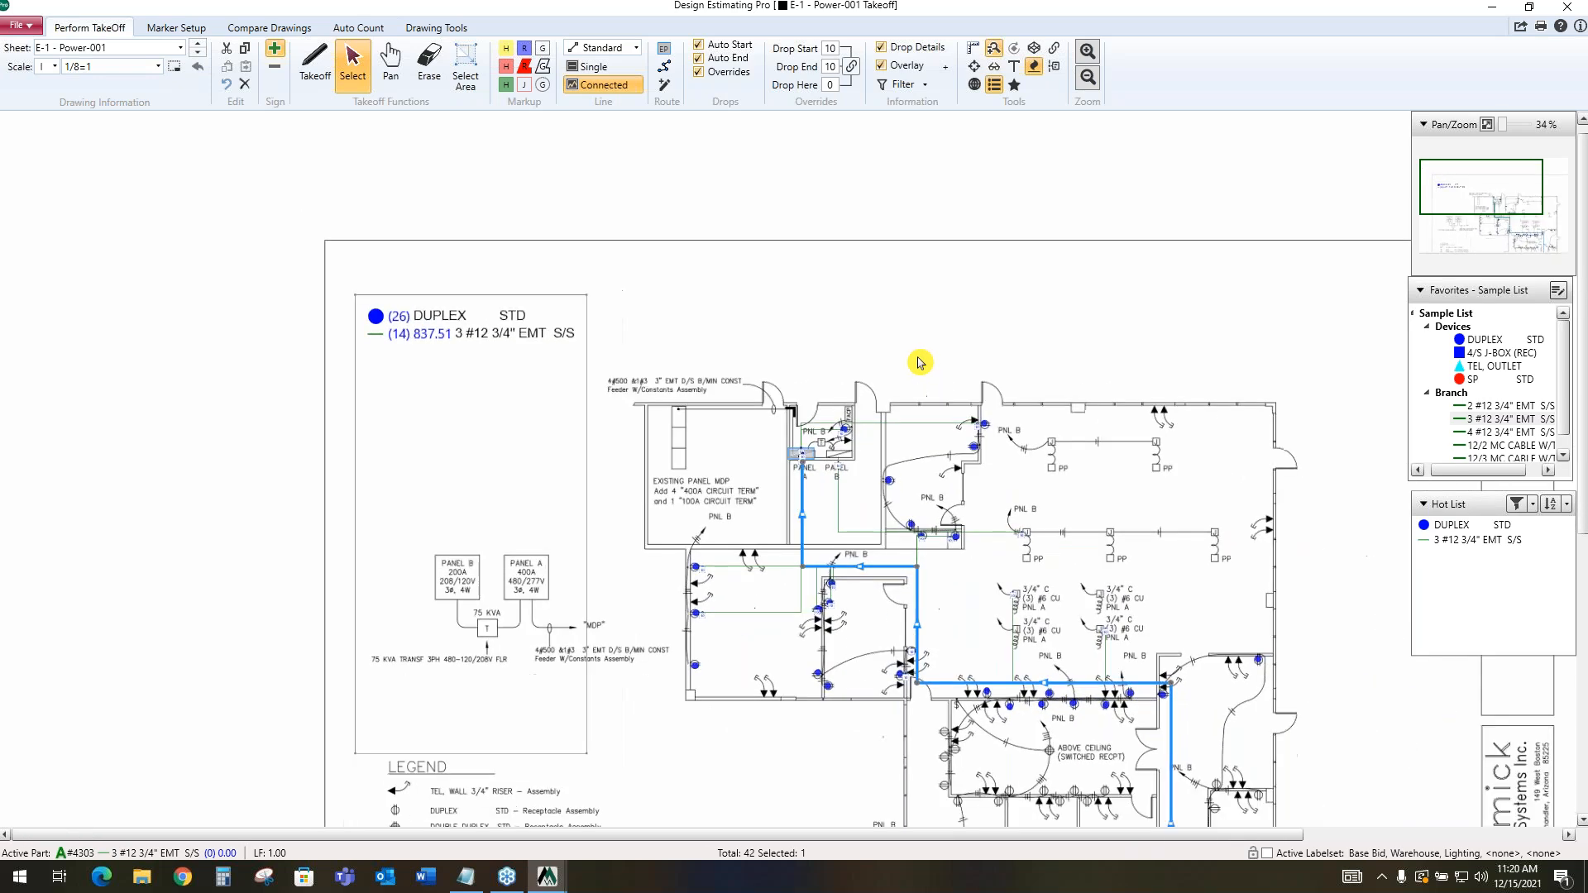
pyautogui.scroll(-1, 870, 576)
pyautogui.scroll(4, 870, 576)
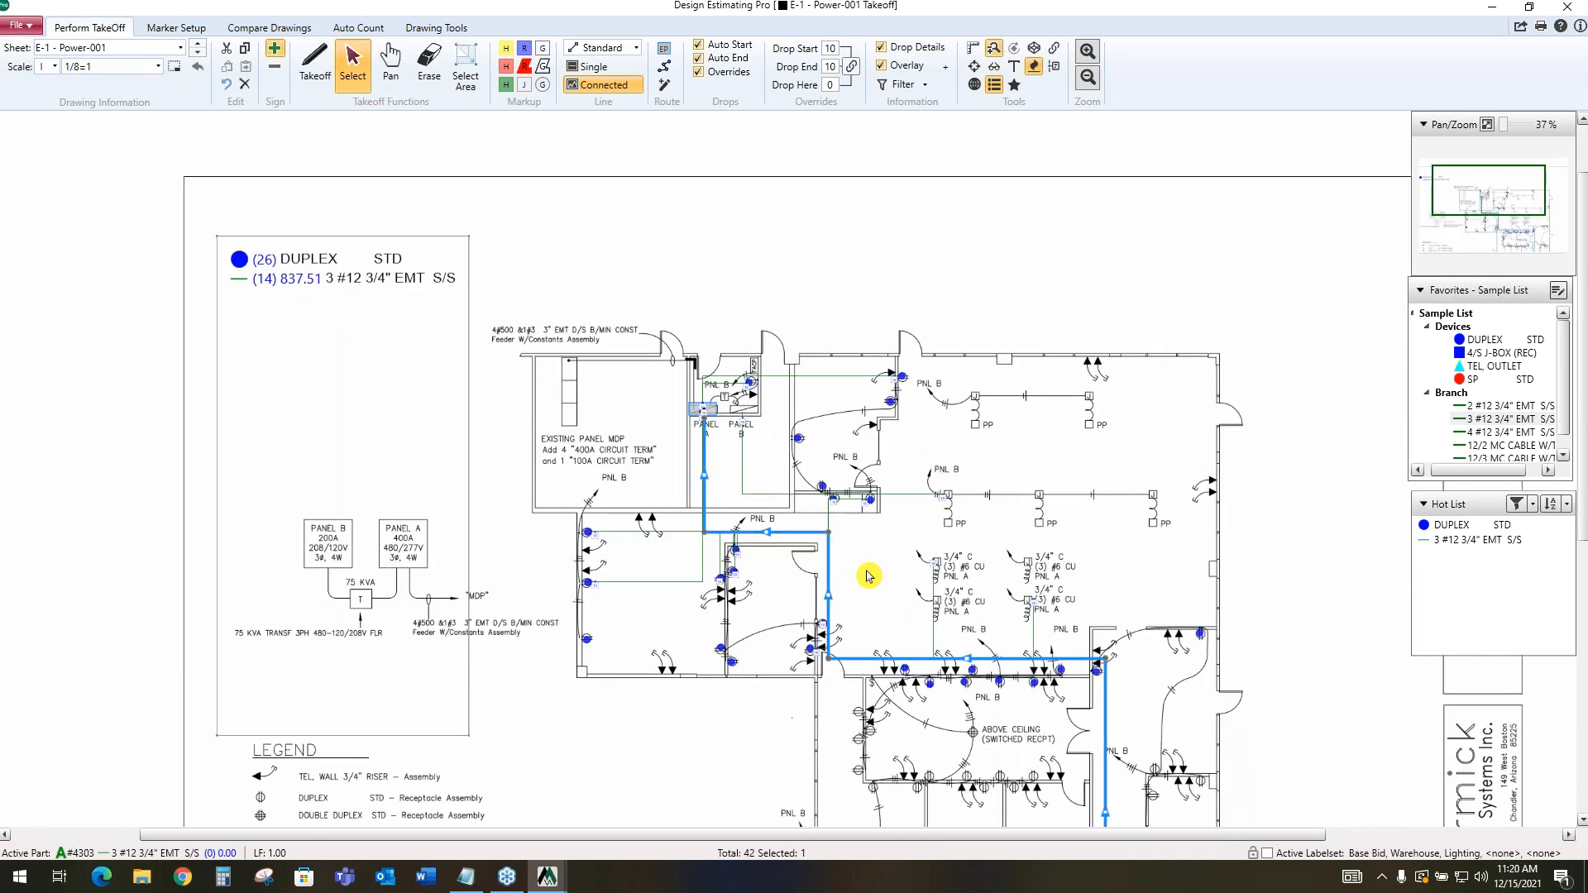
pyautogui.scroll(3, 867, 577)
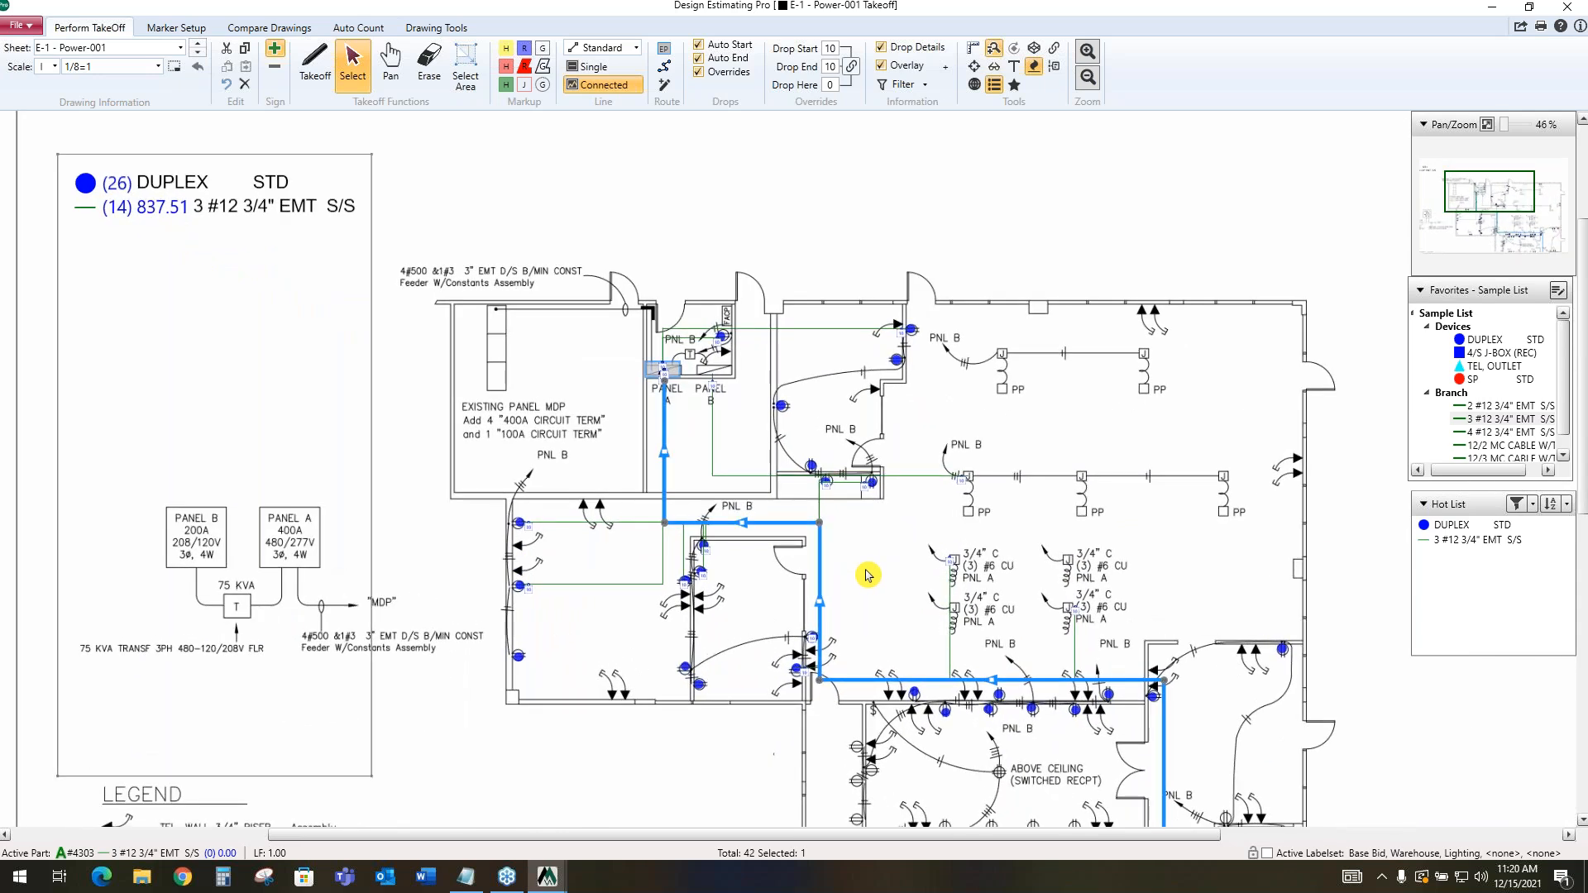
pyautogui.click(1478, 368)
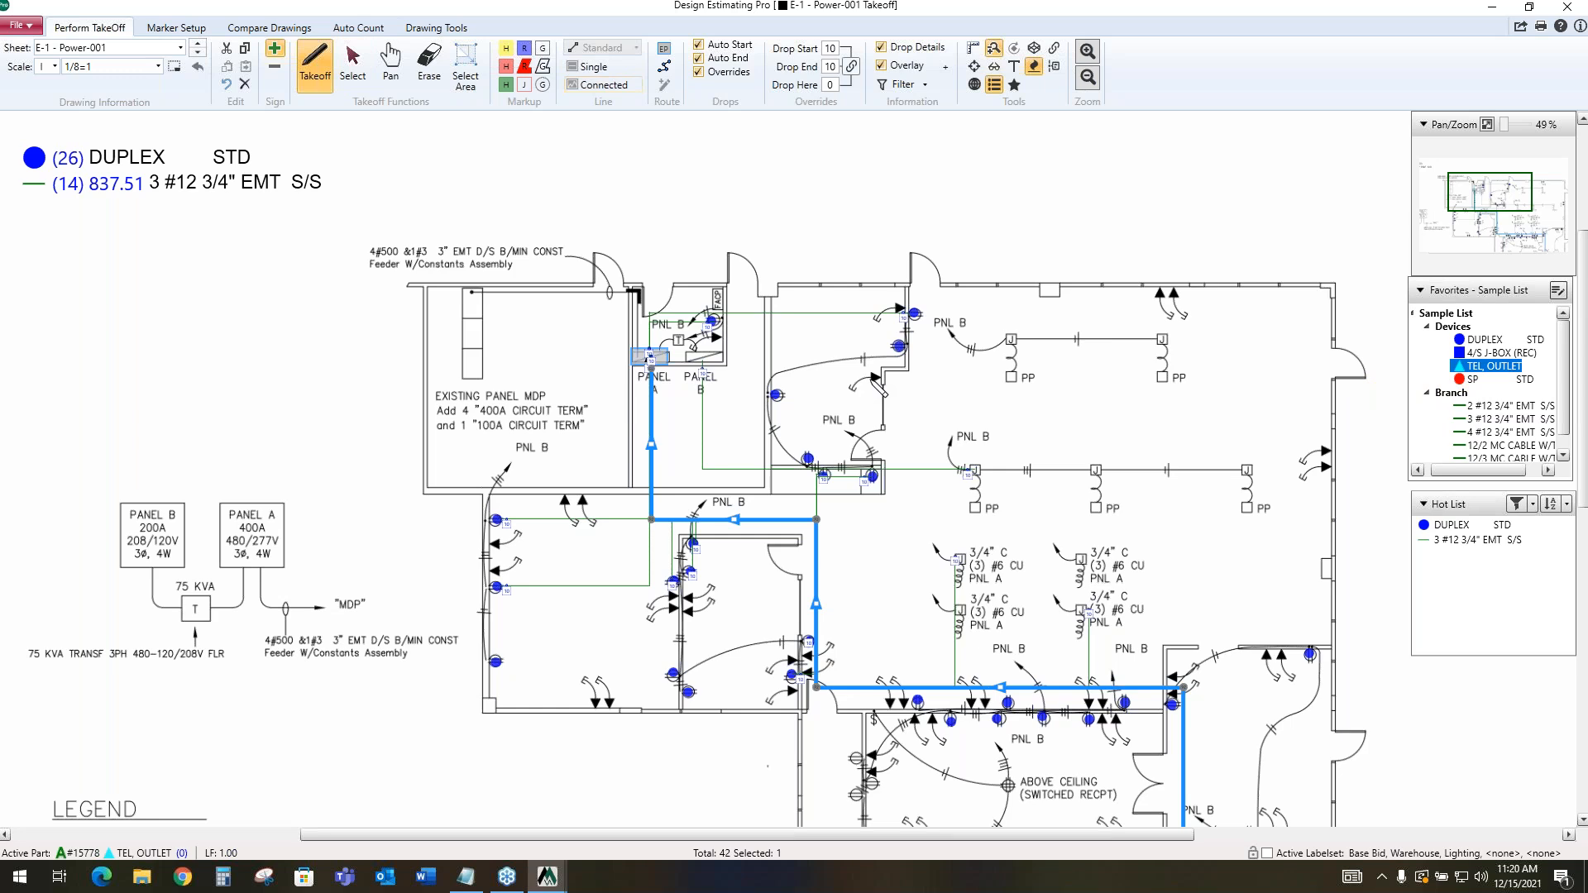
pyautogui.click(870, 380)
pyautogui.click(899, 311)
pyautogui.click(1150, 291)
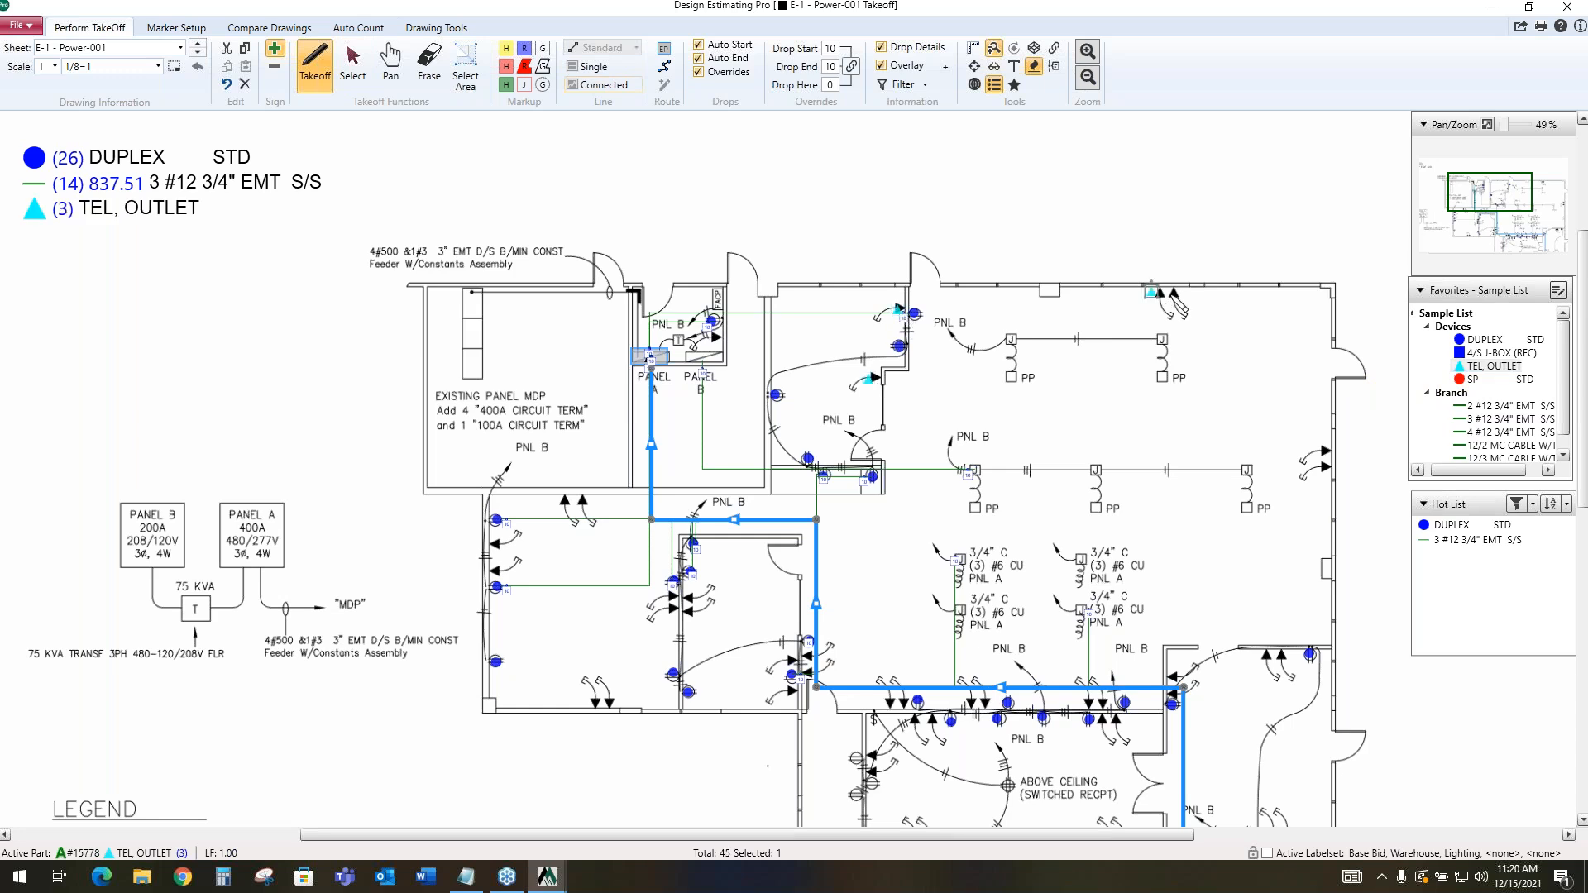
pyautogui.click(1171, 294)
# Count three SP STD switches: two along the right wall of the office beside the panel closet and one by the lower small office's door
pyautogui.click(1480, 379)
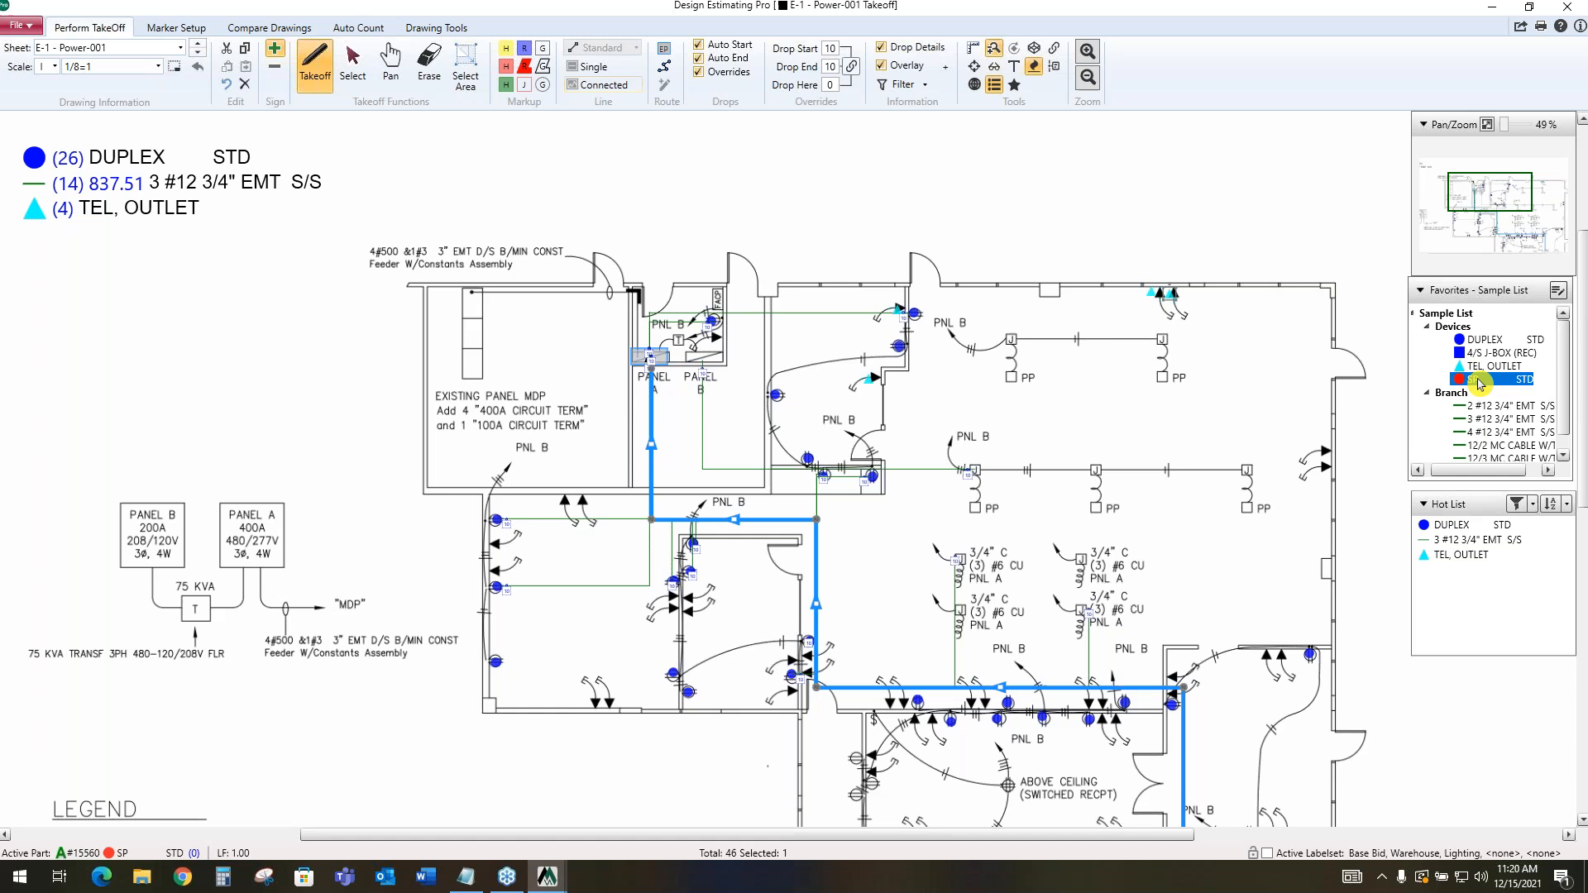
pyautogui.click(909, 349)
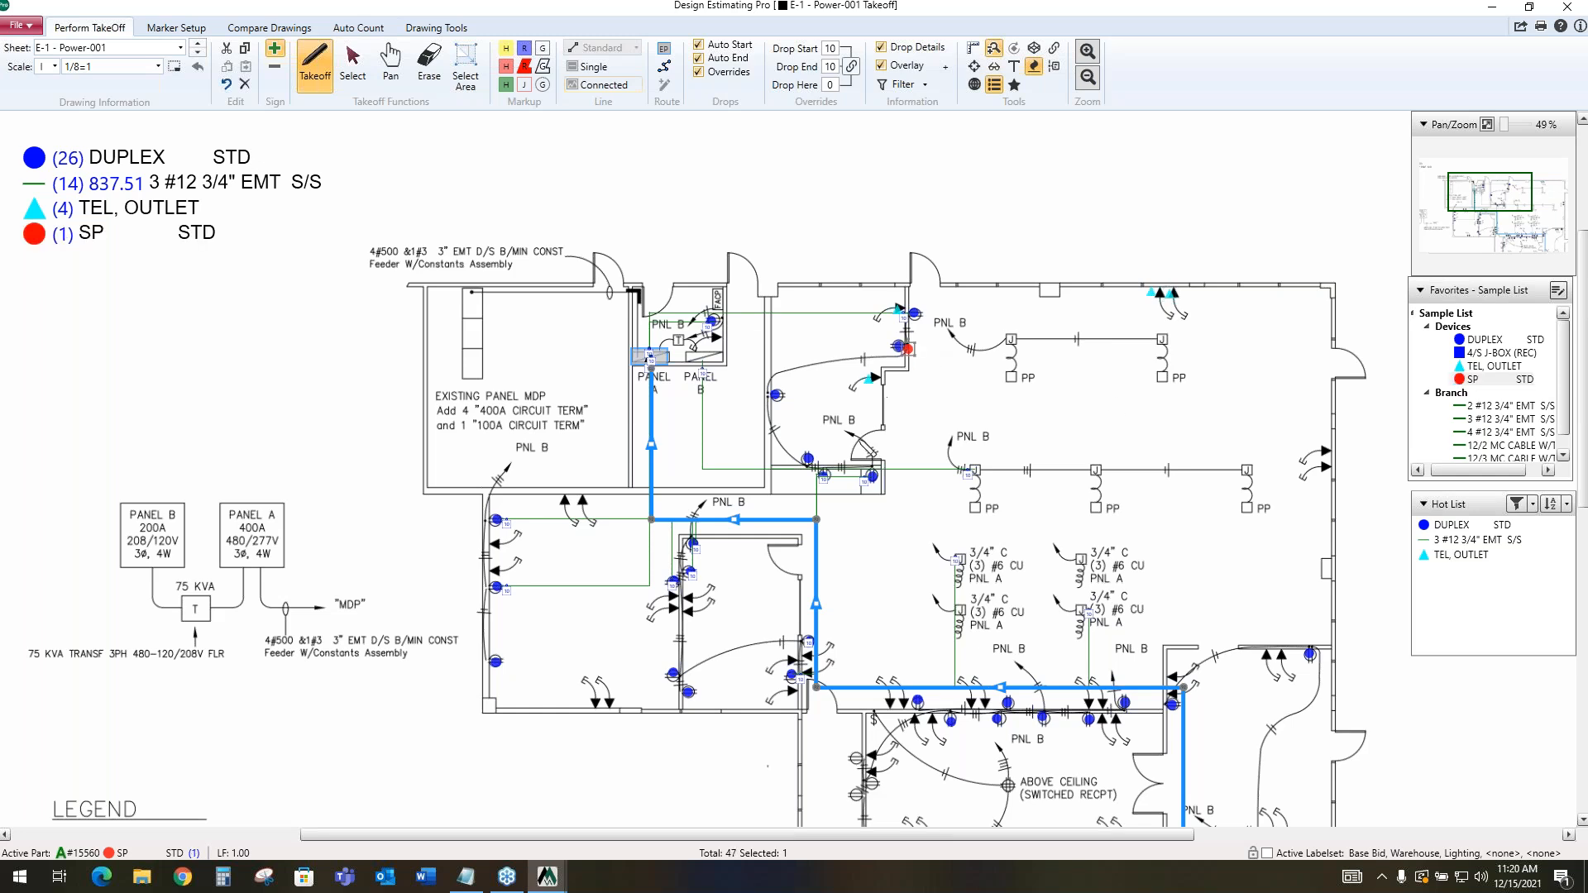
pyautogui.click(880, 404)
pyautogui.click(798, 613)
# Return from the drawing takeoff to the main estimating window, shift the Audit Trail window, and open the job's extension
pyautogui.click(1494, 8)
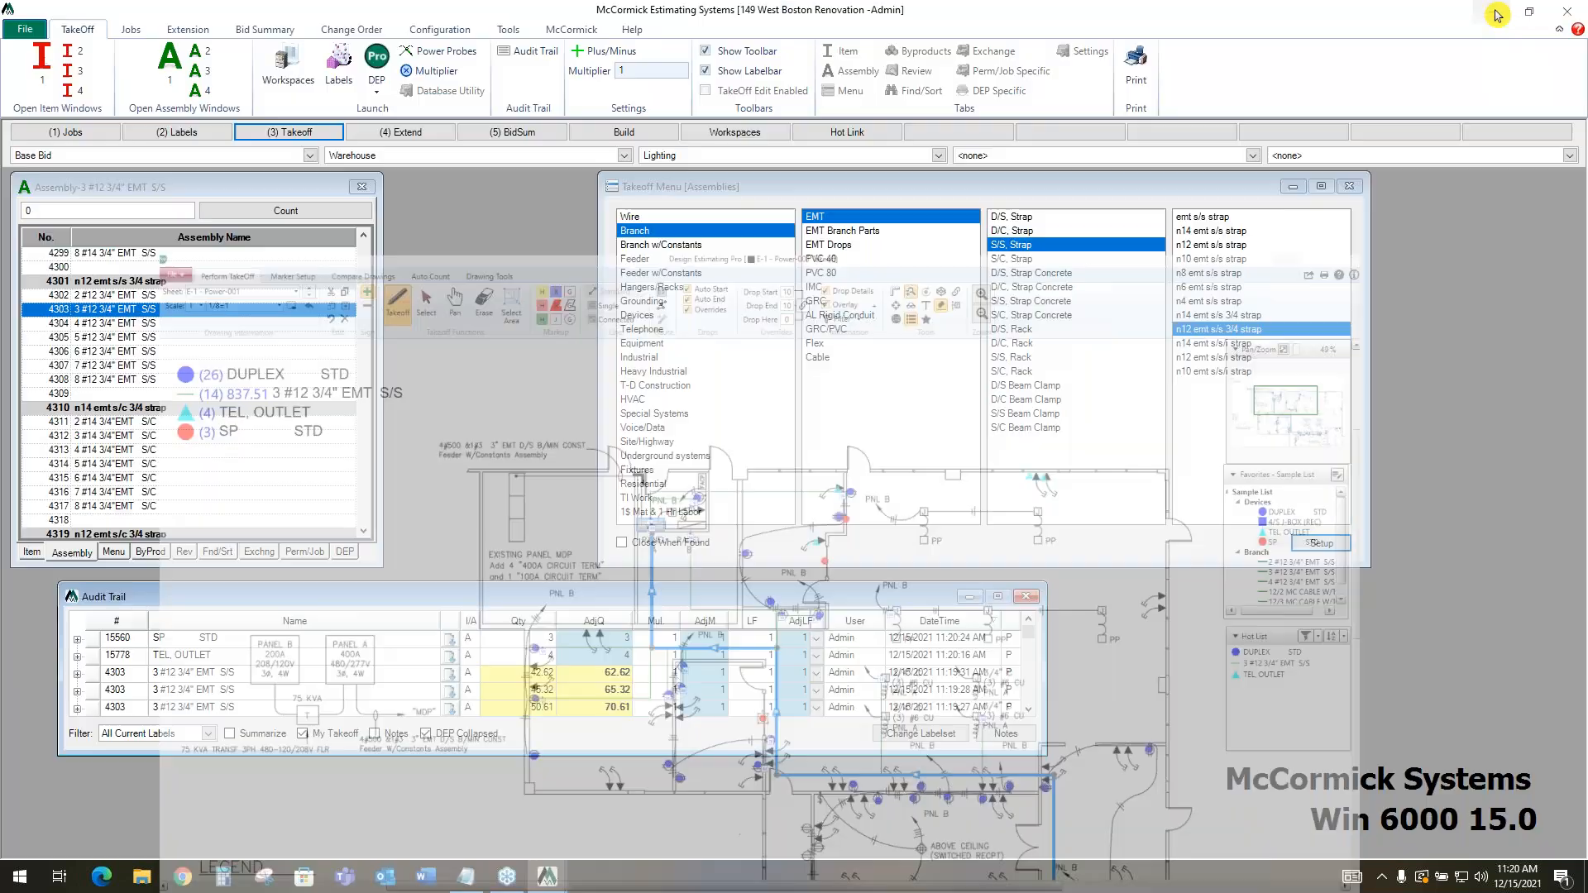
pyautogui.moveTo(853, 601); pyautogui.dragTo(957, 608)
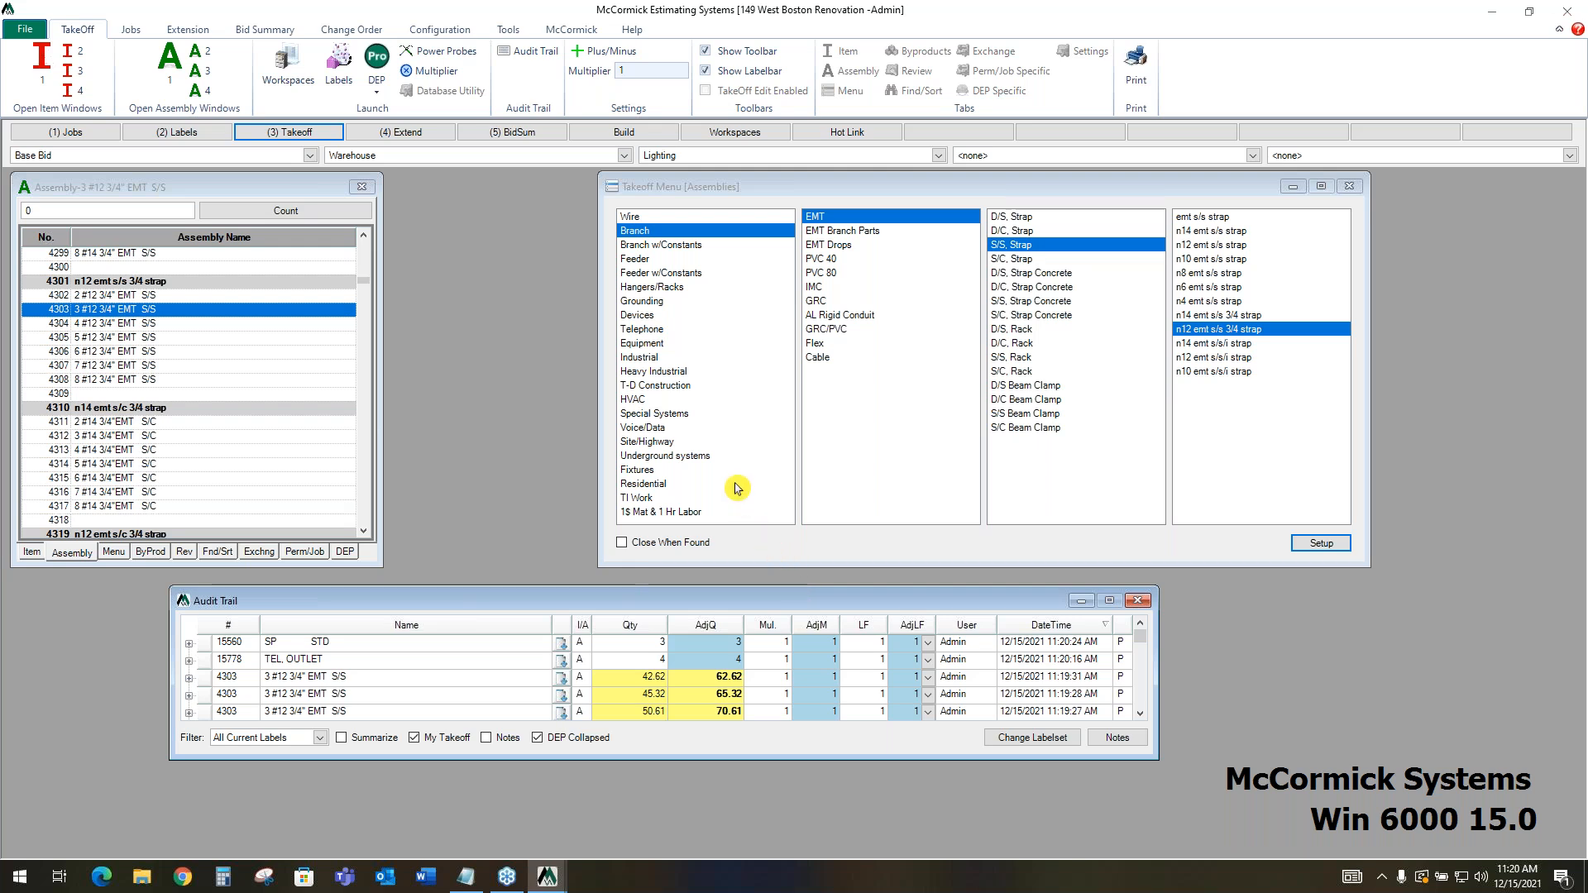
pyautogui.click(408, 134)
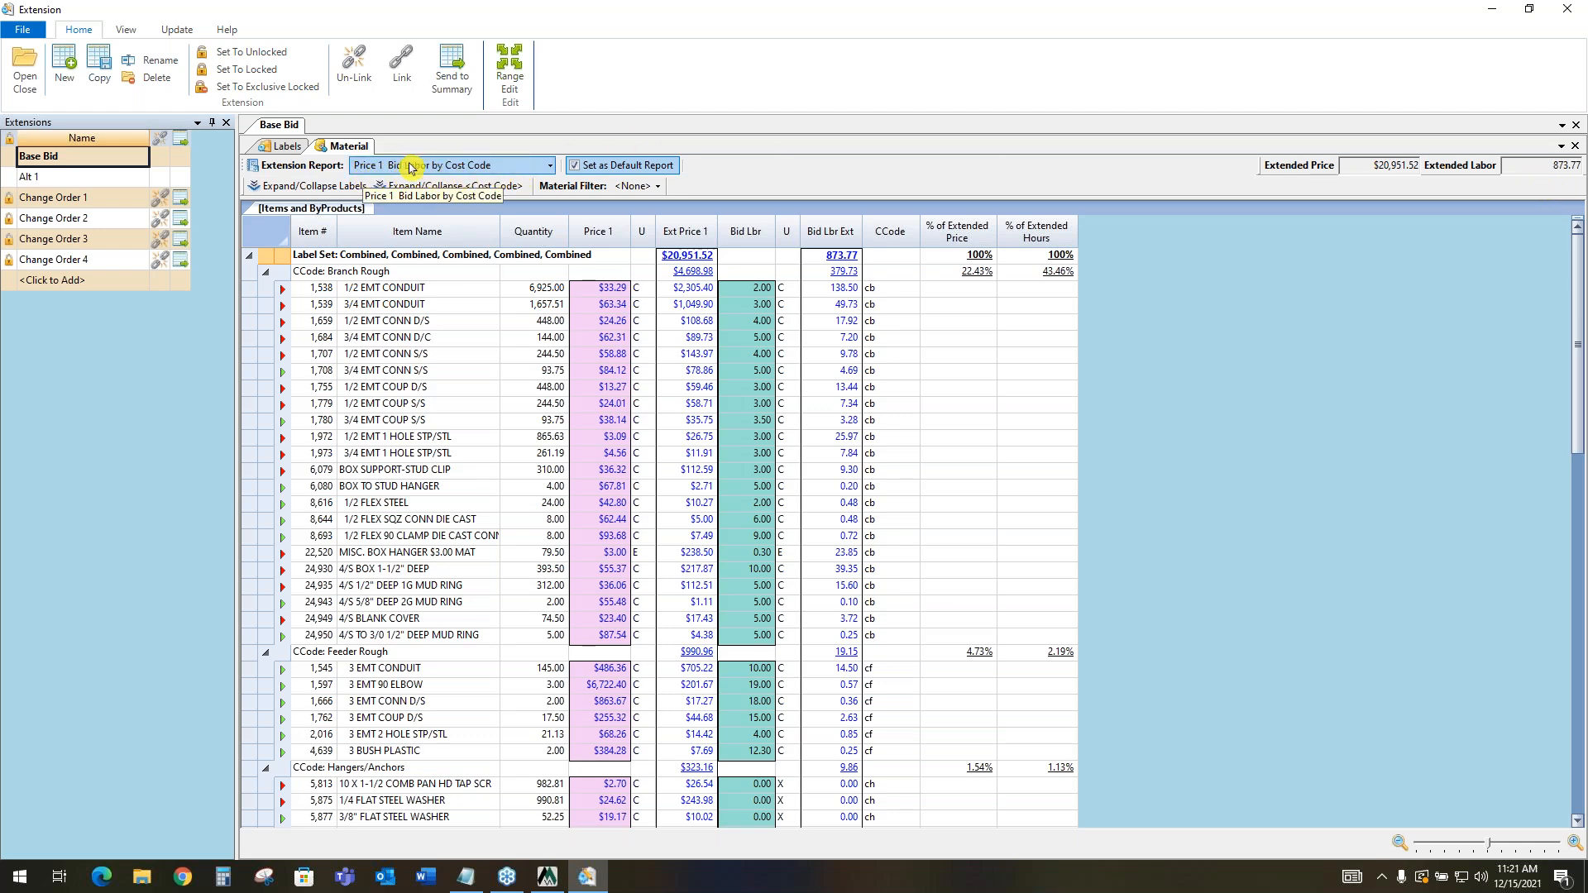
# Preview the Item Pull Sheet report and its export options, and return to the Price 1 Bid Labor by Cost Code report
pyautogui.click(551, 166)
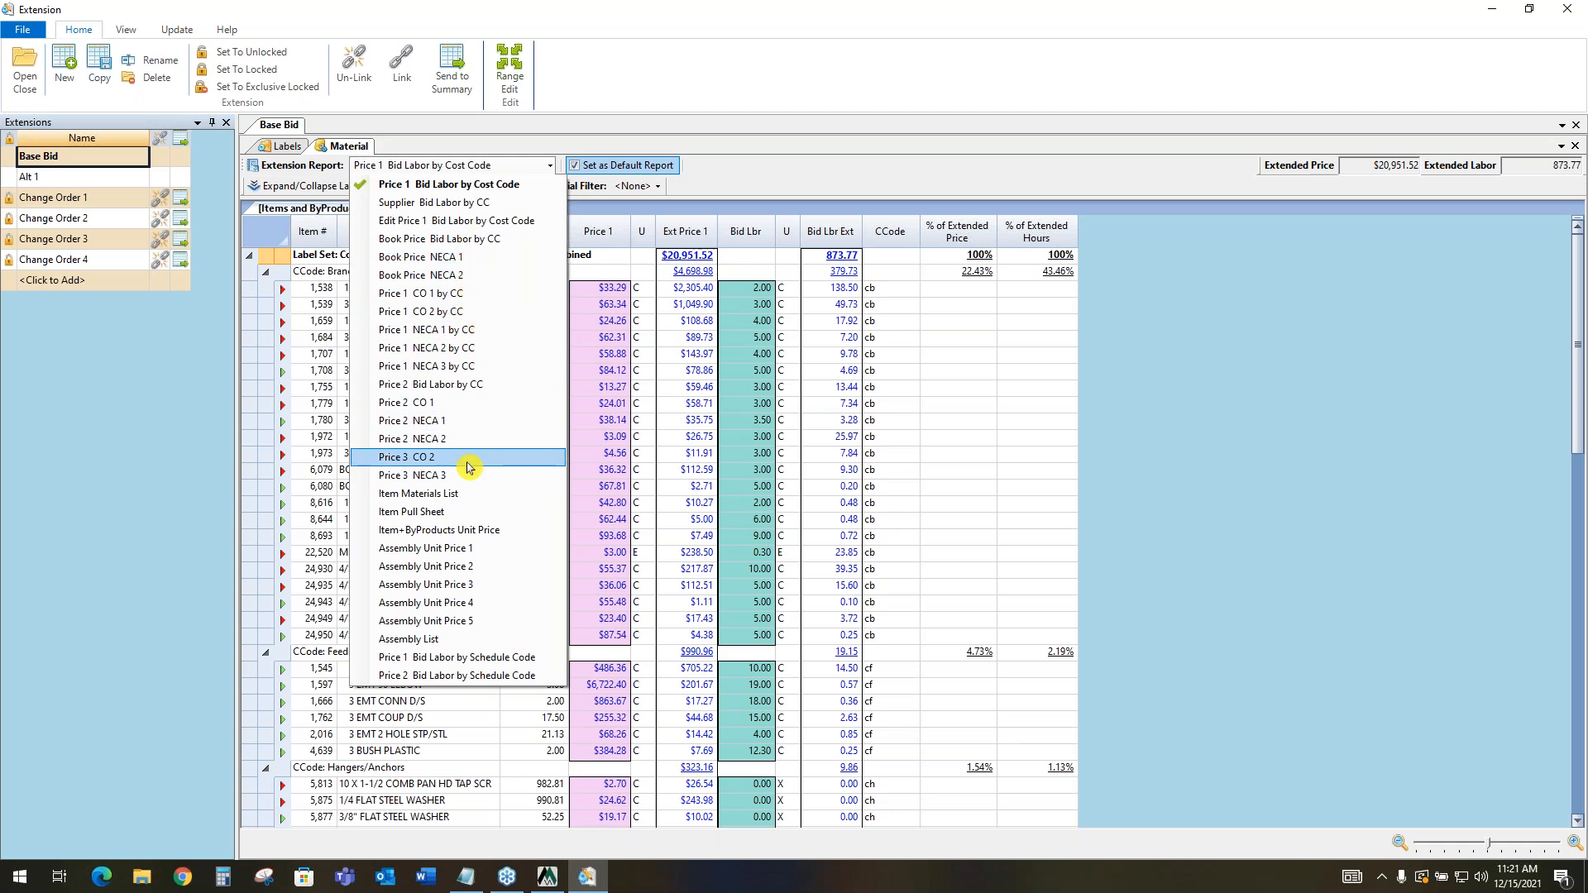
pyautogui.click(461, 515)
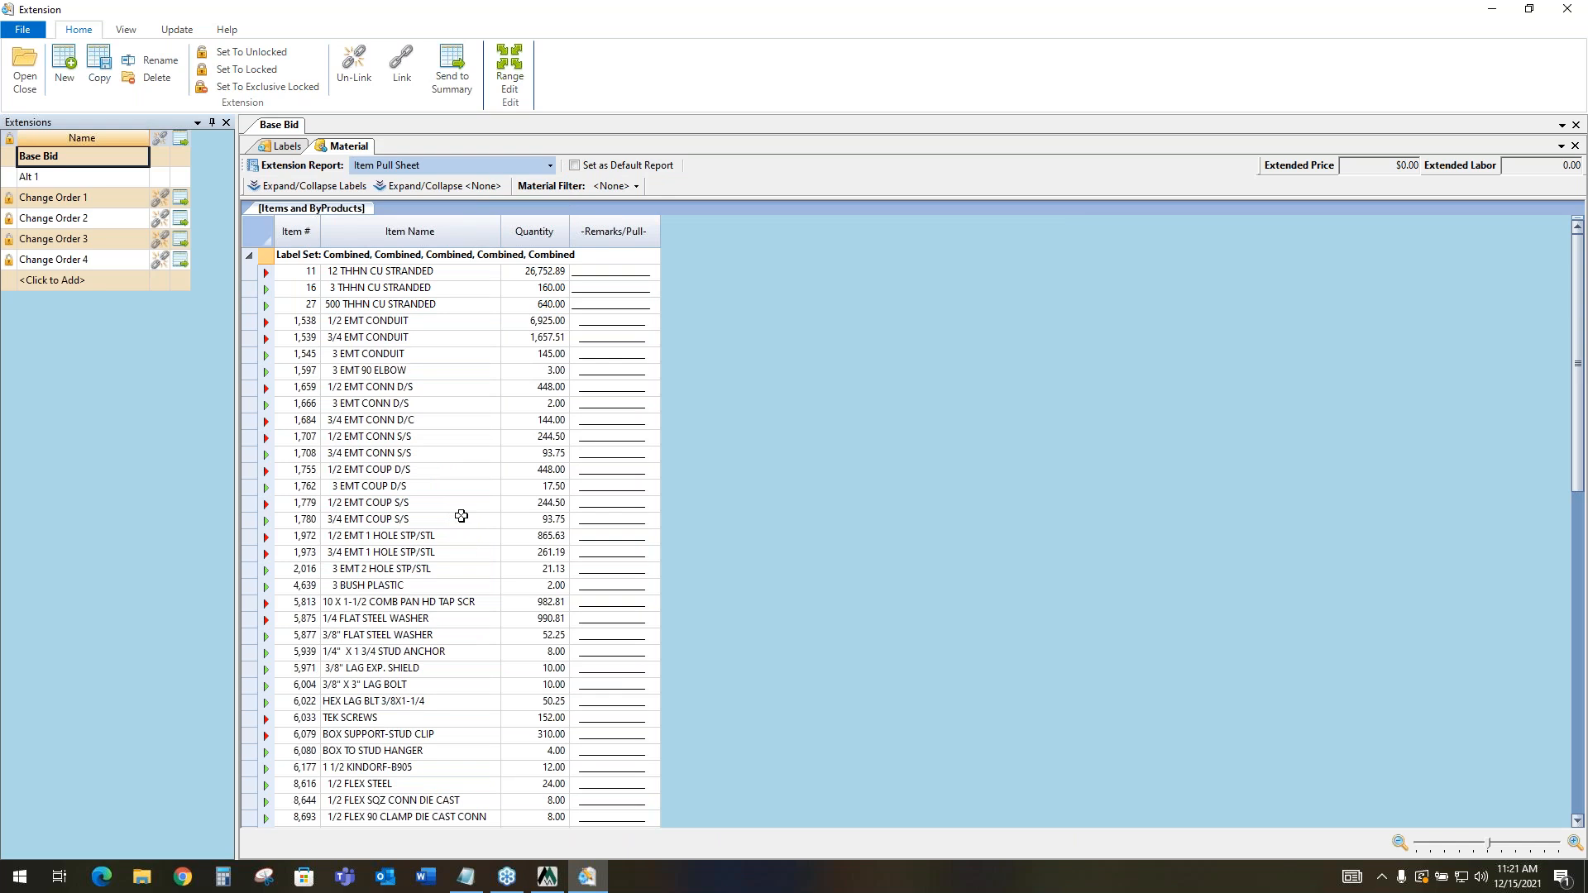
pyautogui.click(23, 29)
pyautogui.moveTo(31, 97)
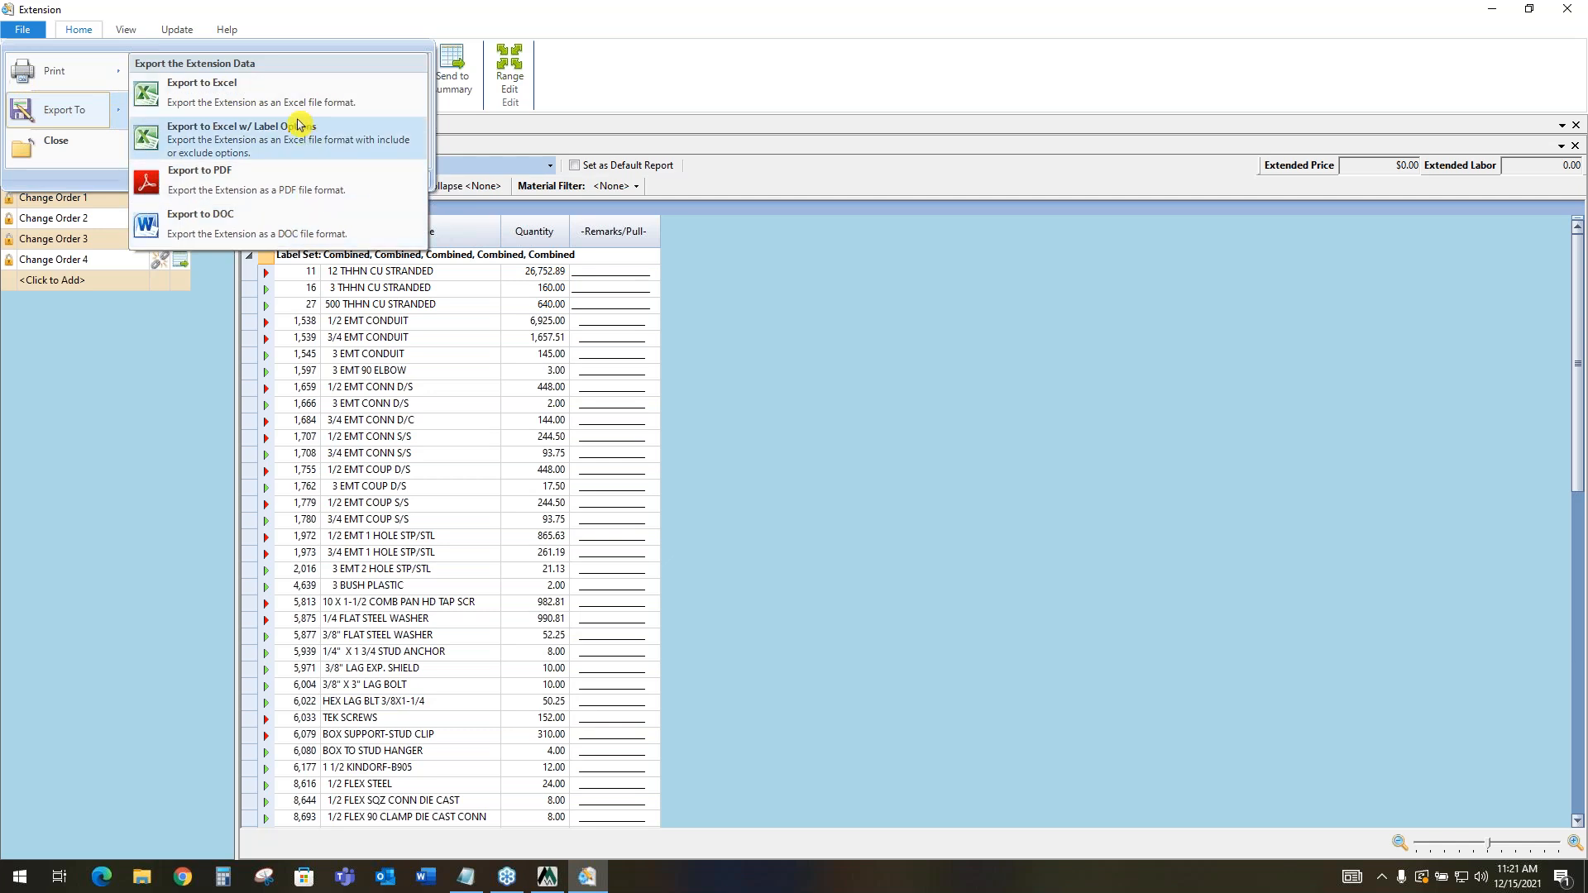
pyautogui.click(751, 177)
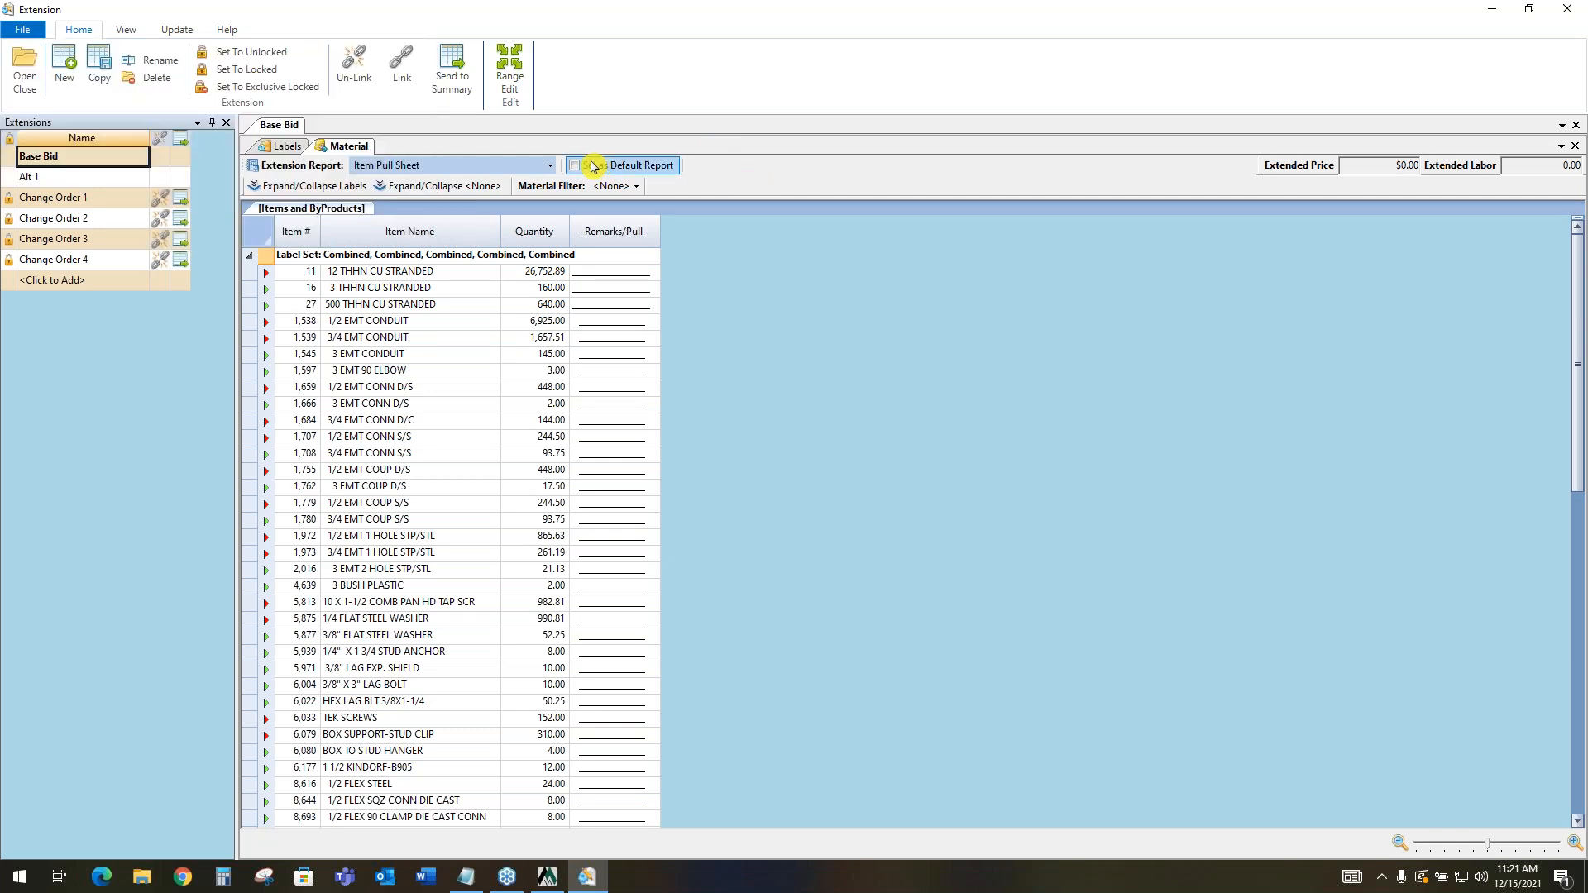
pyautogui.click(549, 165)
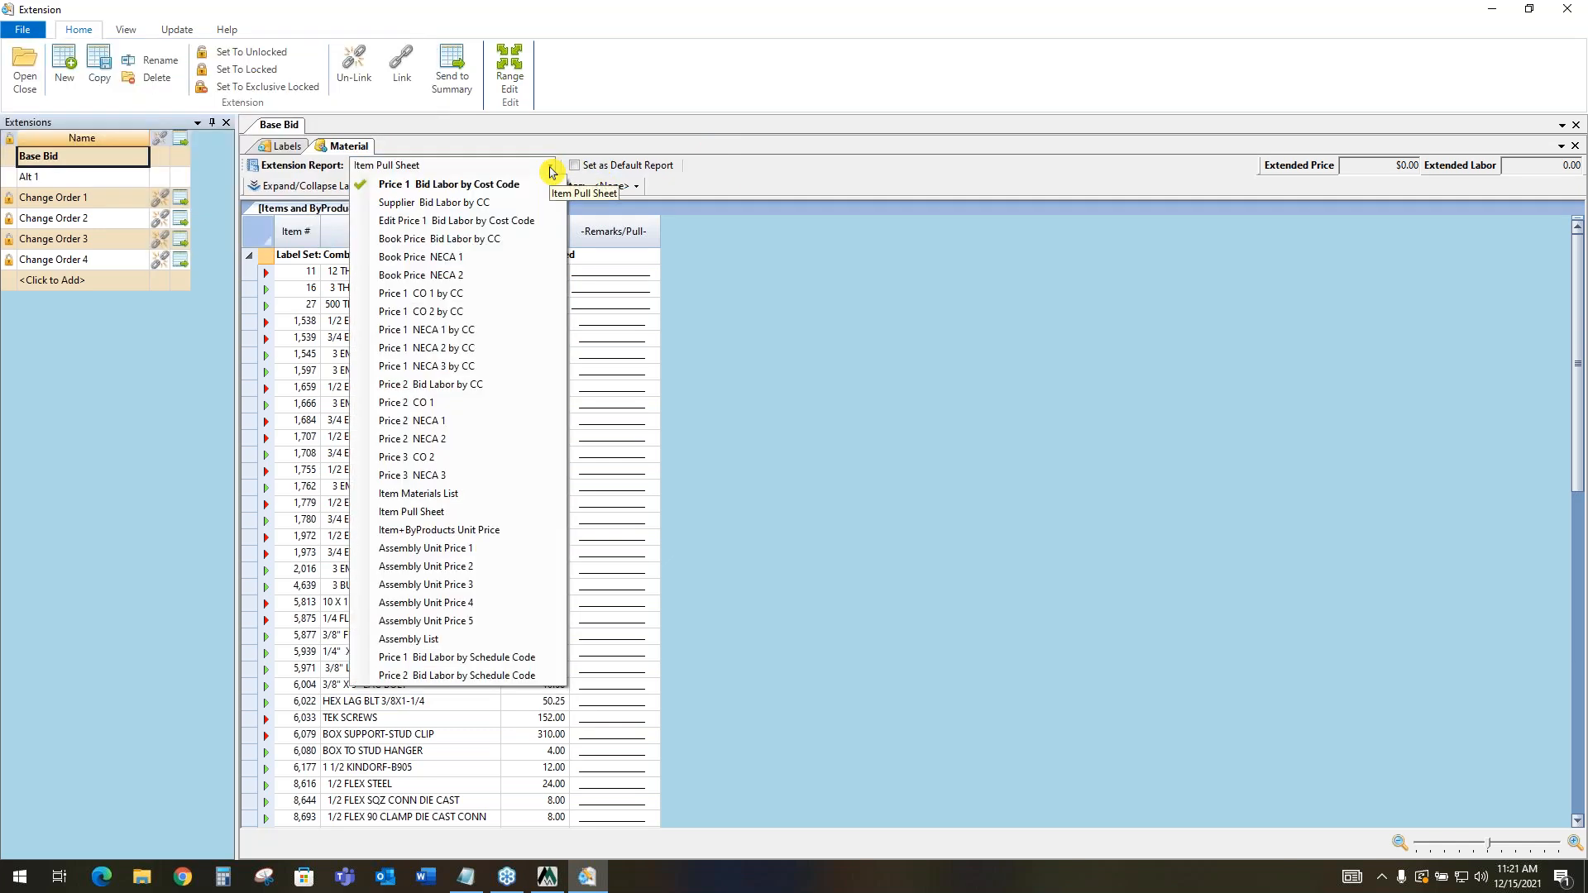
pyautogui.click(470, 186)
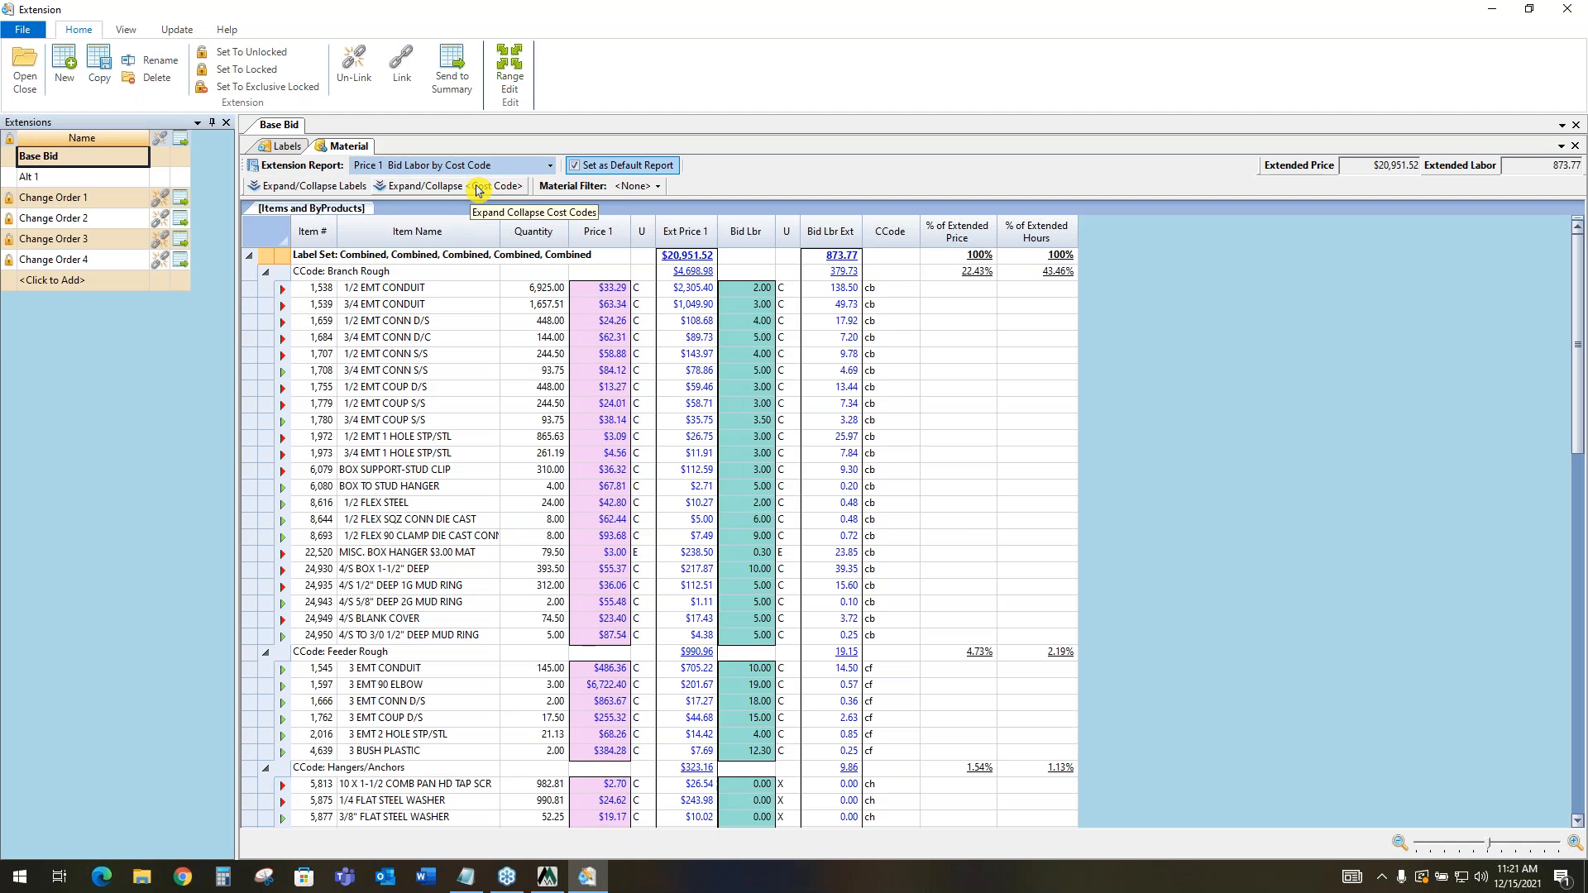
# Review the Item Name, Quantity, Ext Price 1 and Bid Lbr Ext columns, and check the extension's label selections
pyautogui.click(463, 235)
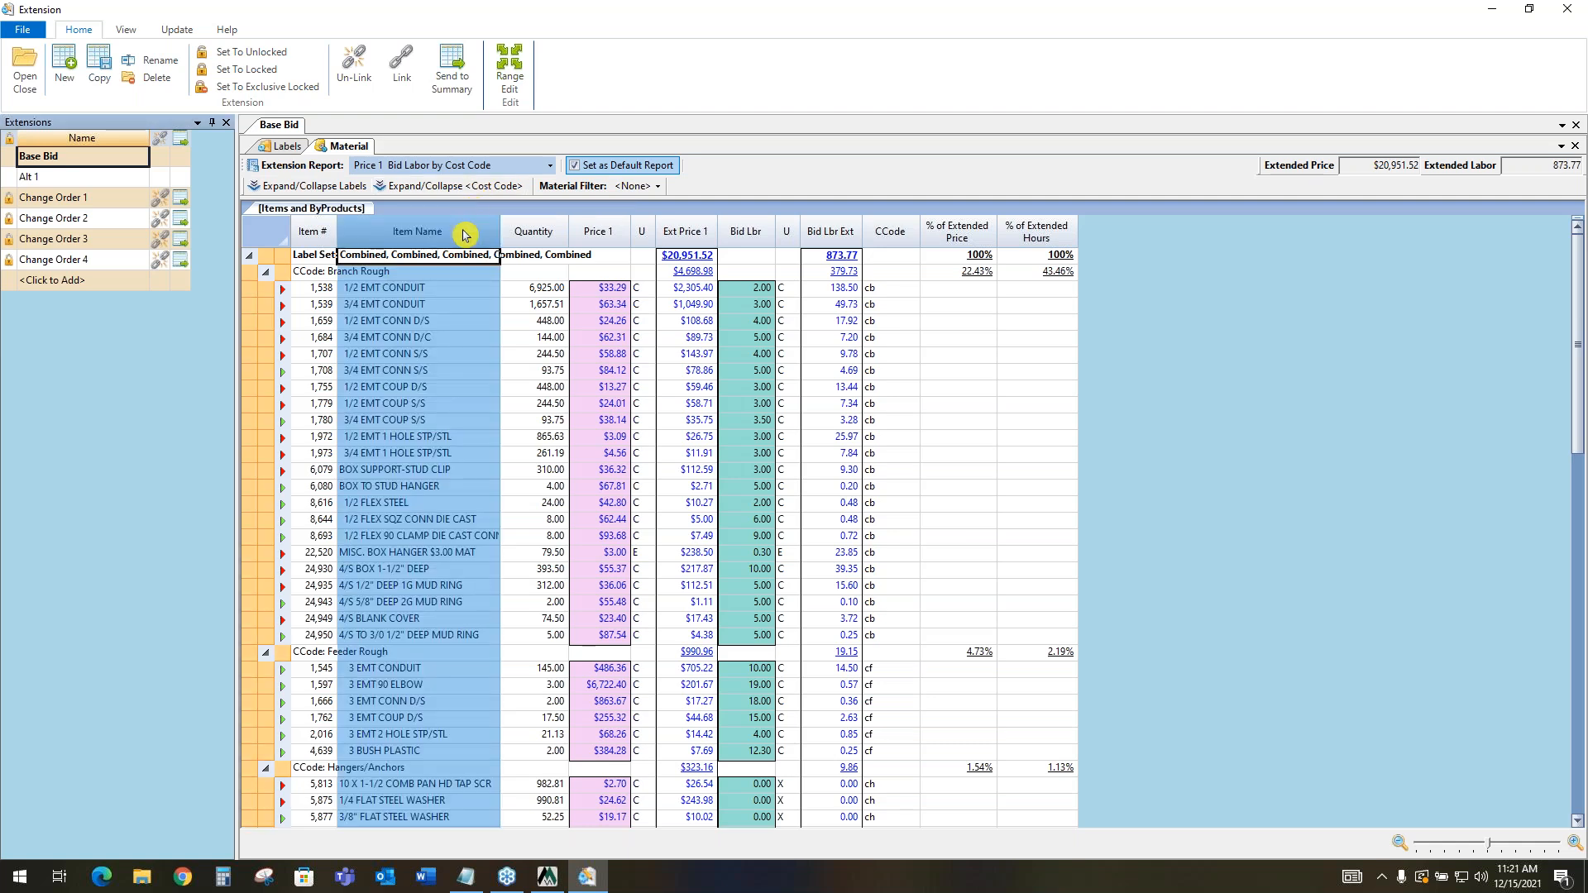
pyautogui.click(554, 234)
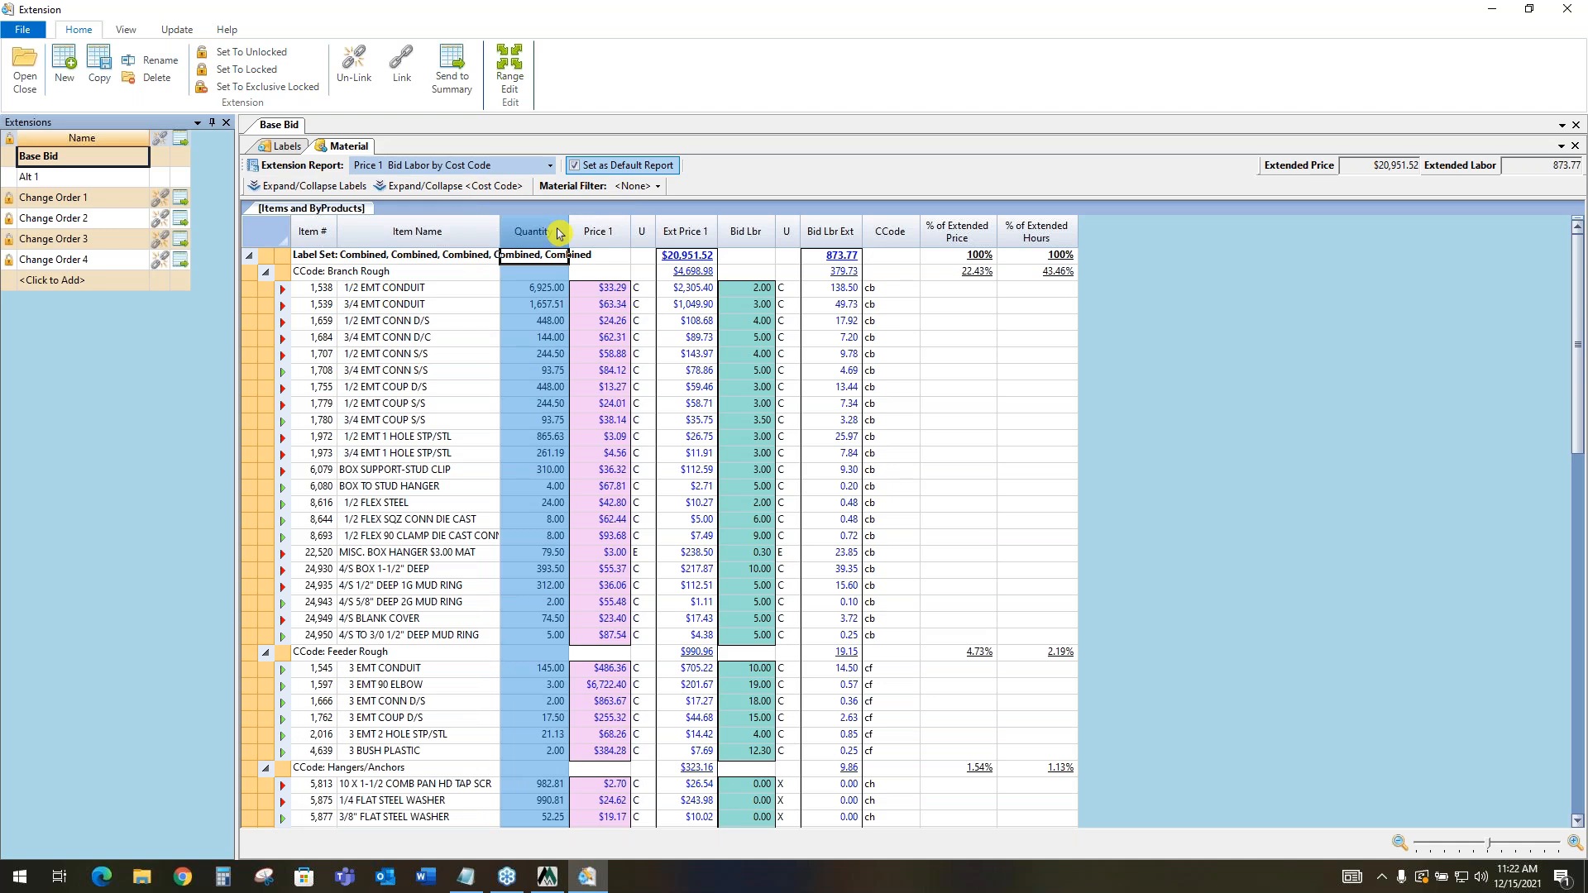
pyautogui.click(686, 232)
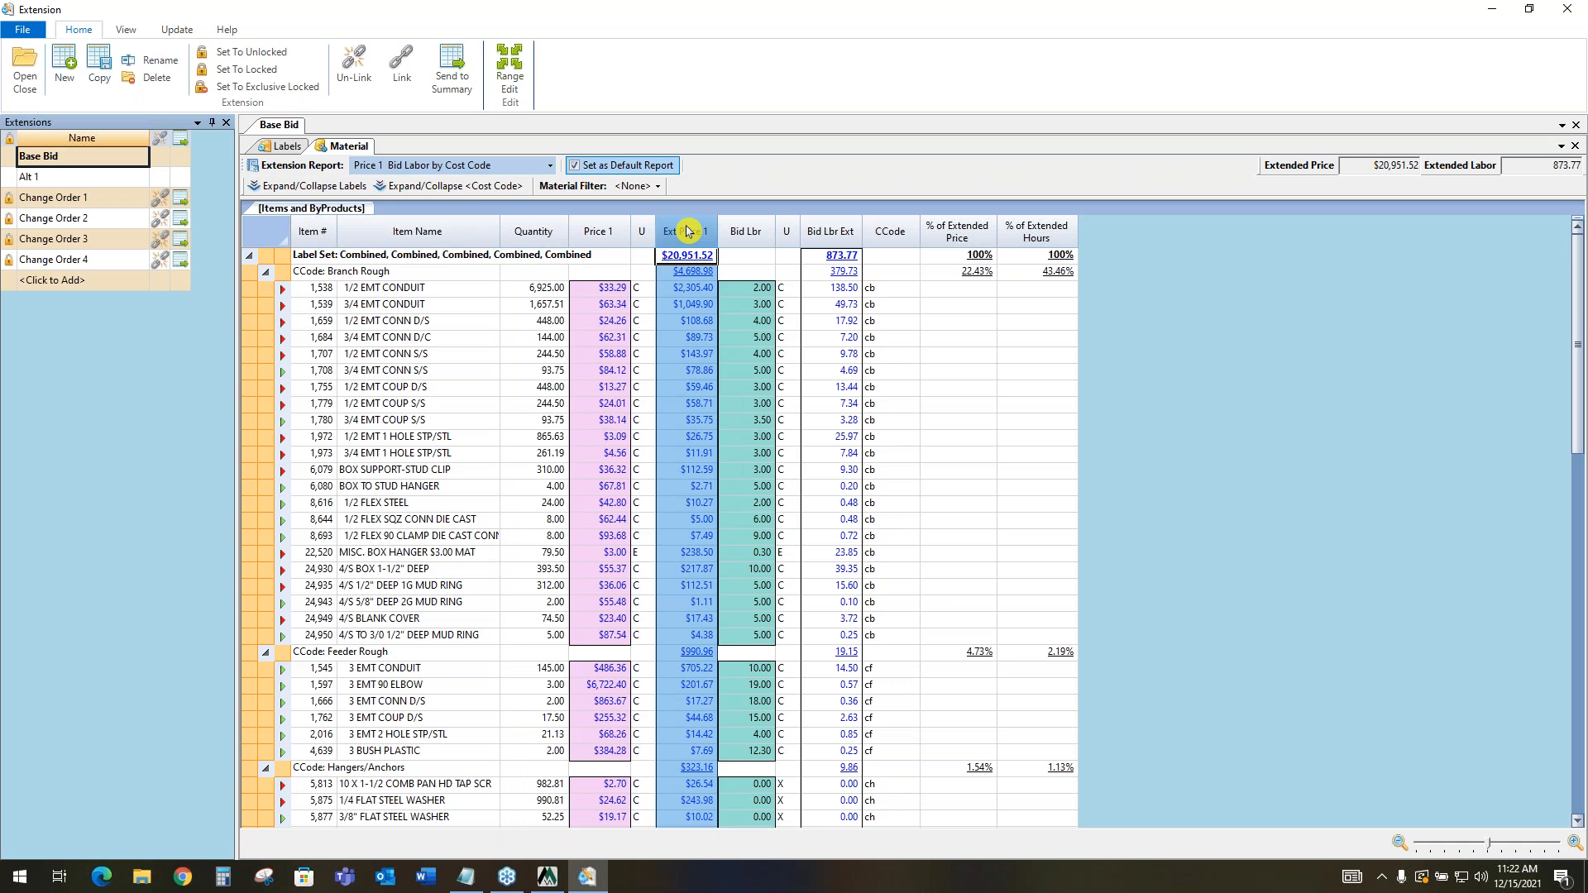
pyautogui.click(849, 235)
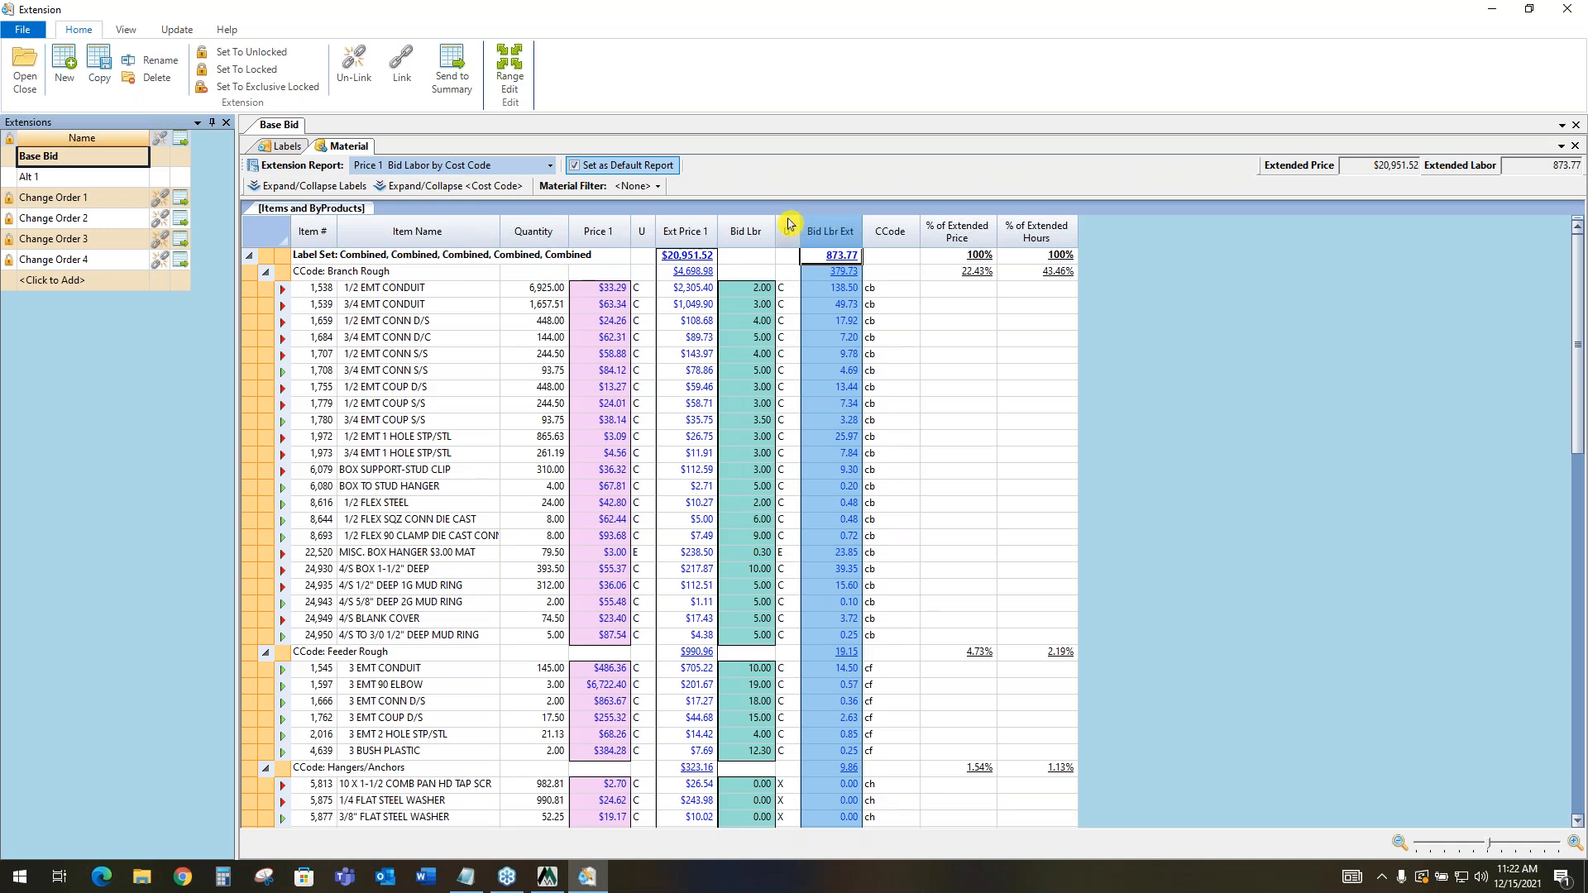
pyautogui.click(289, 148)
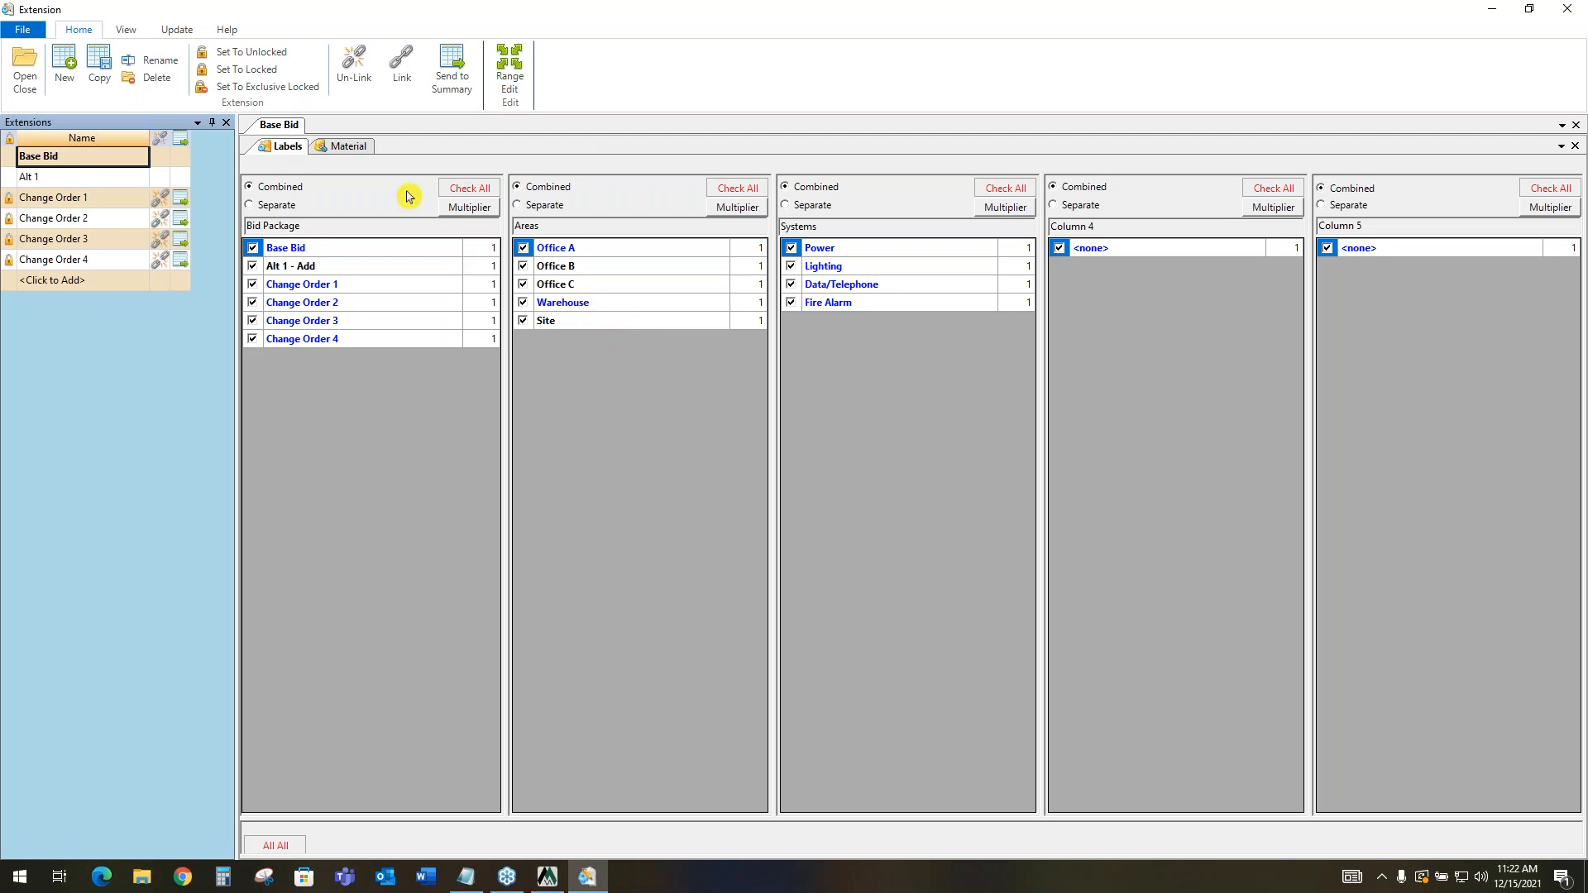
pyautogui.click(354, 149)
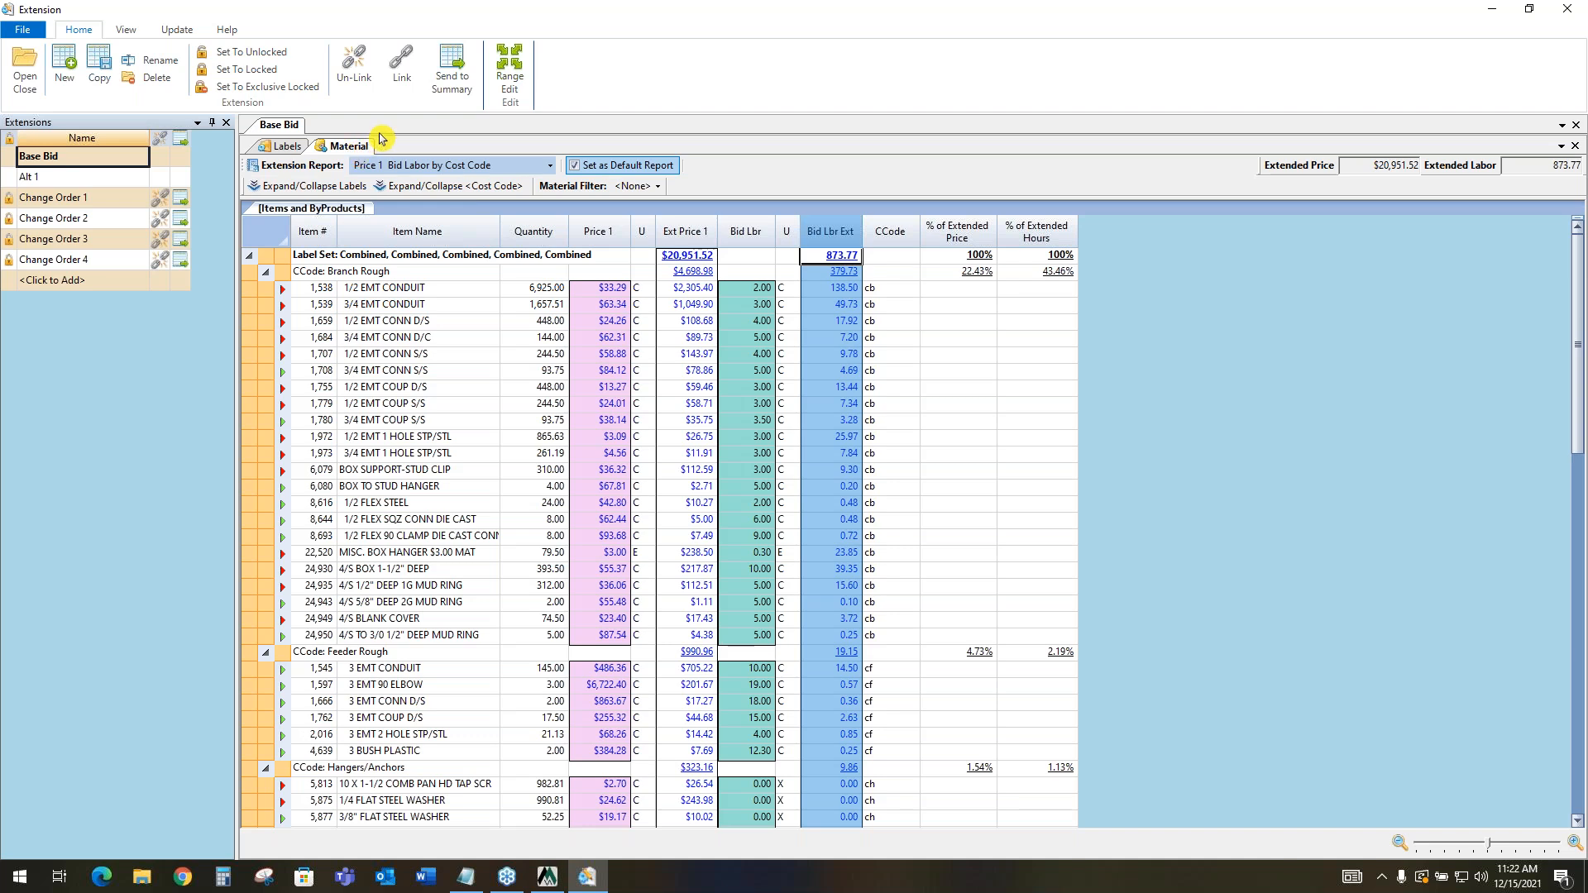
# Send the Base Bid extension to the bid summary and close the extension
pyautogui.click(455, 67)
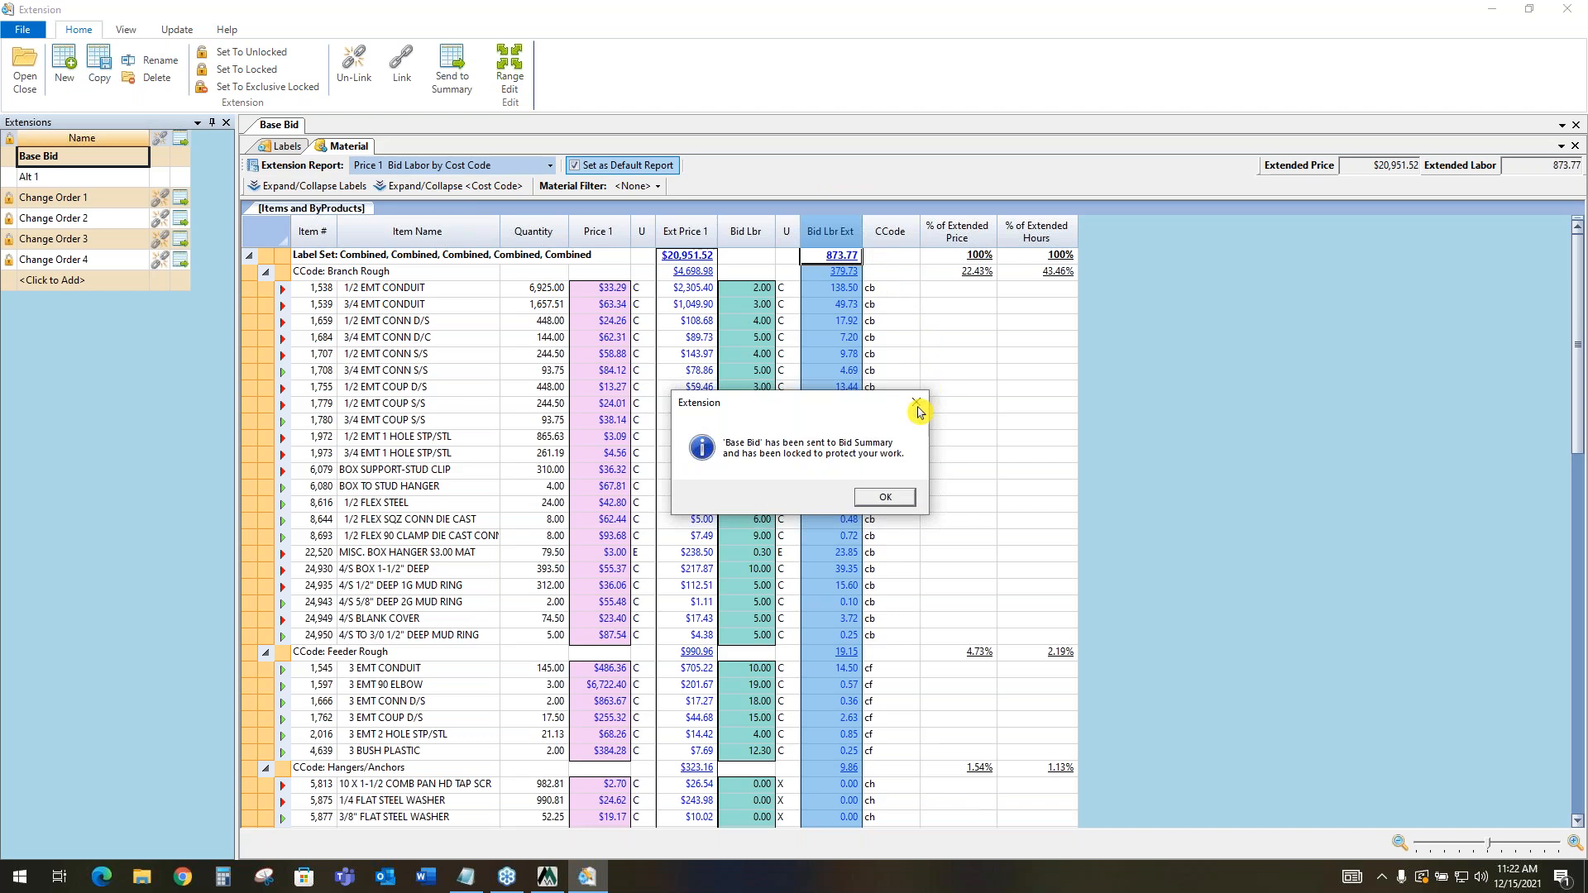
pyautogui.click(898, 498)
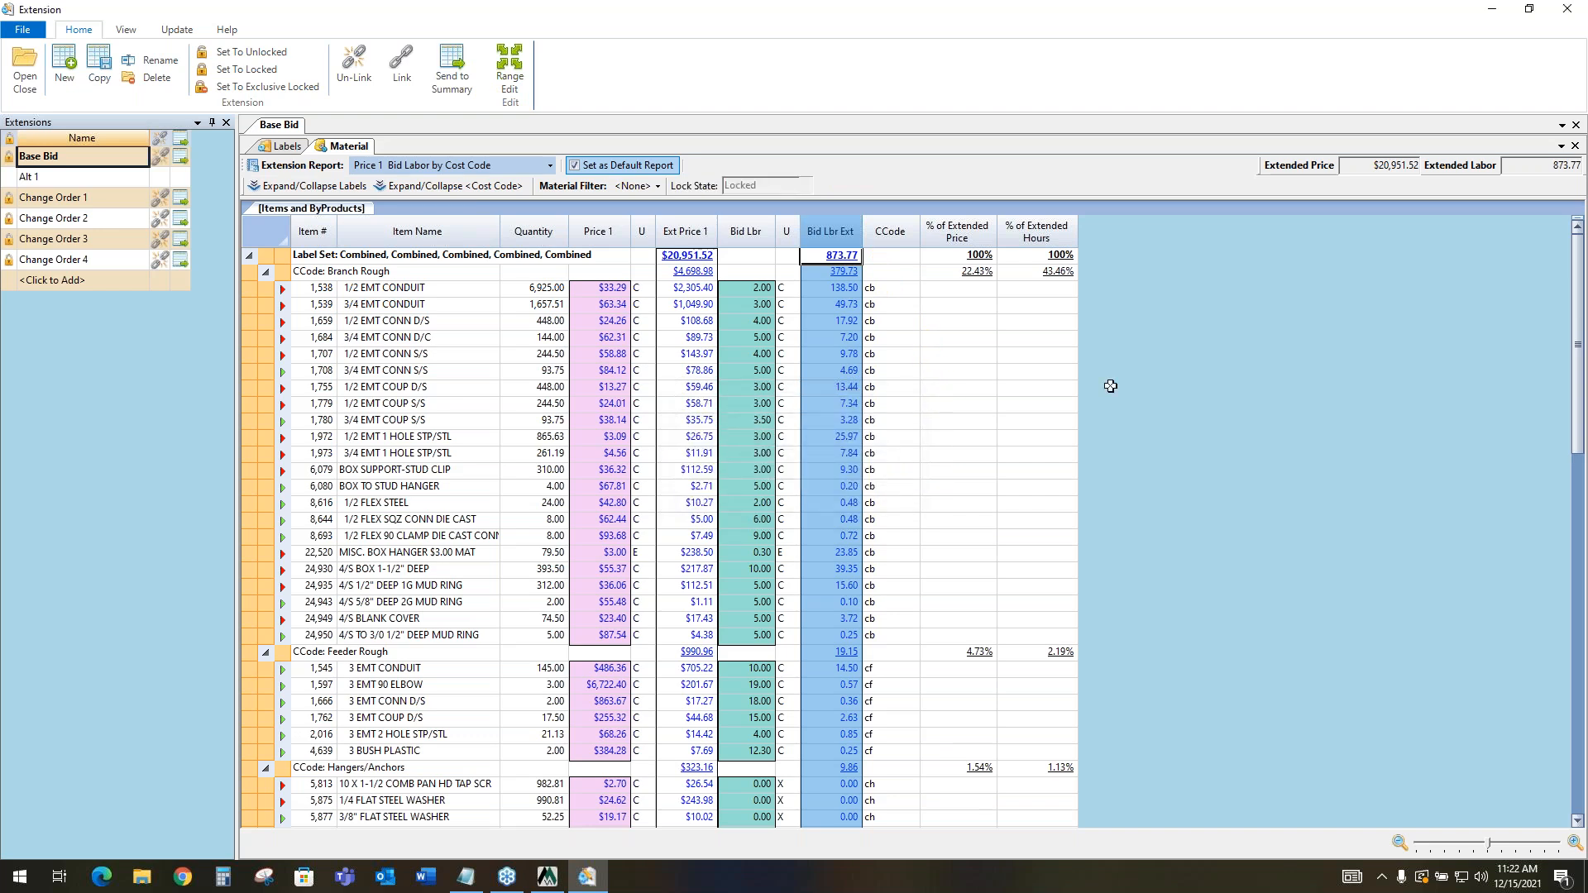
pyautogui.click(1565, 18)
# Open the bid summary and review its Labor, Supplier Quotes, SubContractors, Direct Job Expense and Equipment Rental cost lines
pyautogui.click(521, 136)
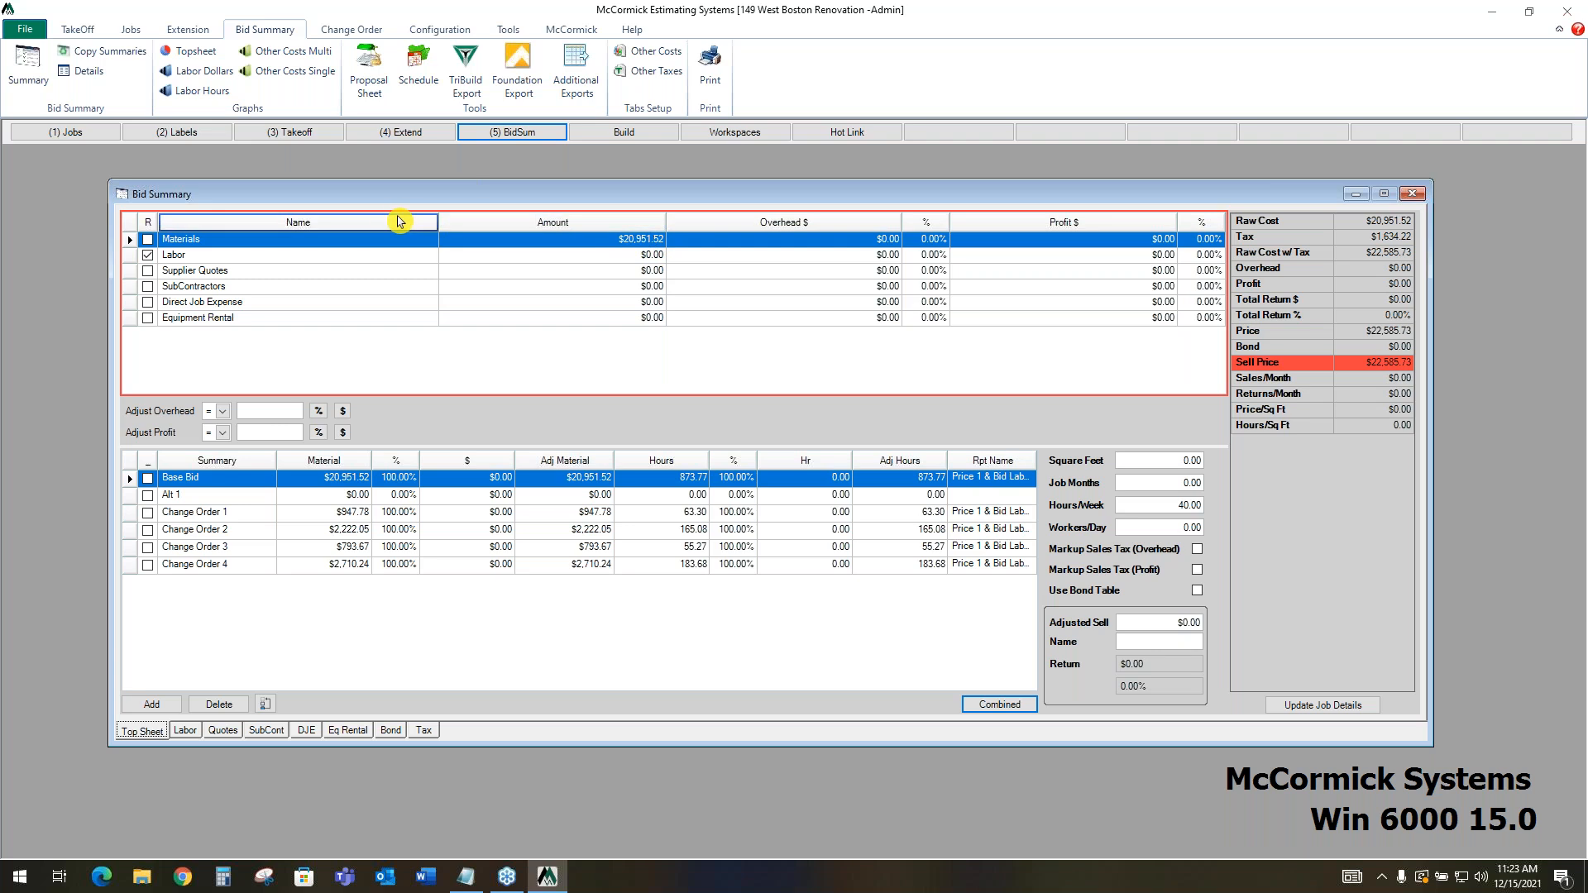
pyautogui.click(227, 256)
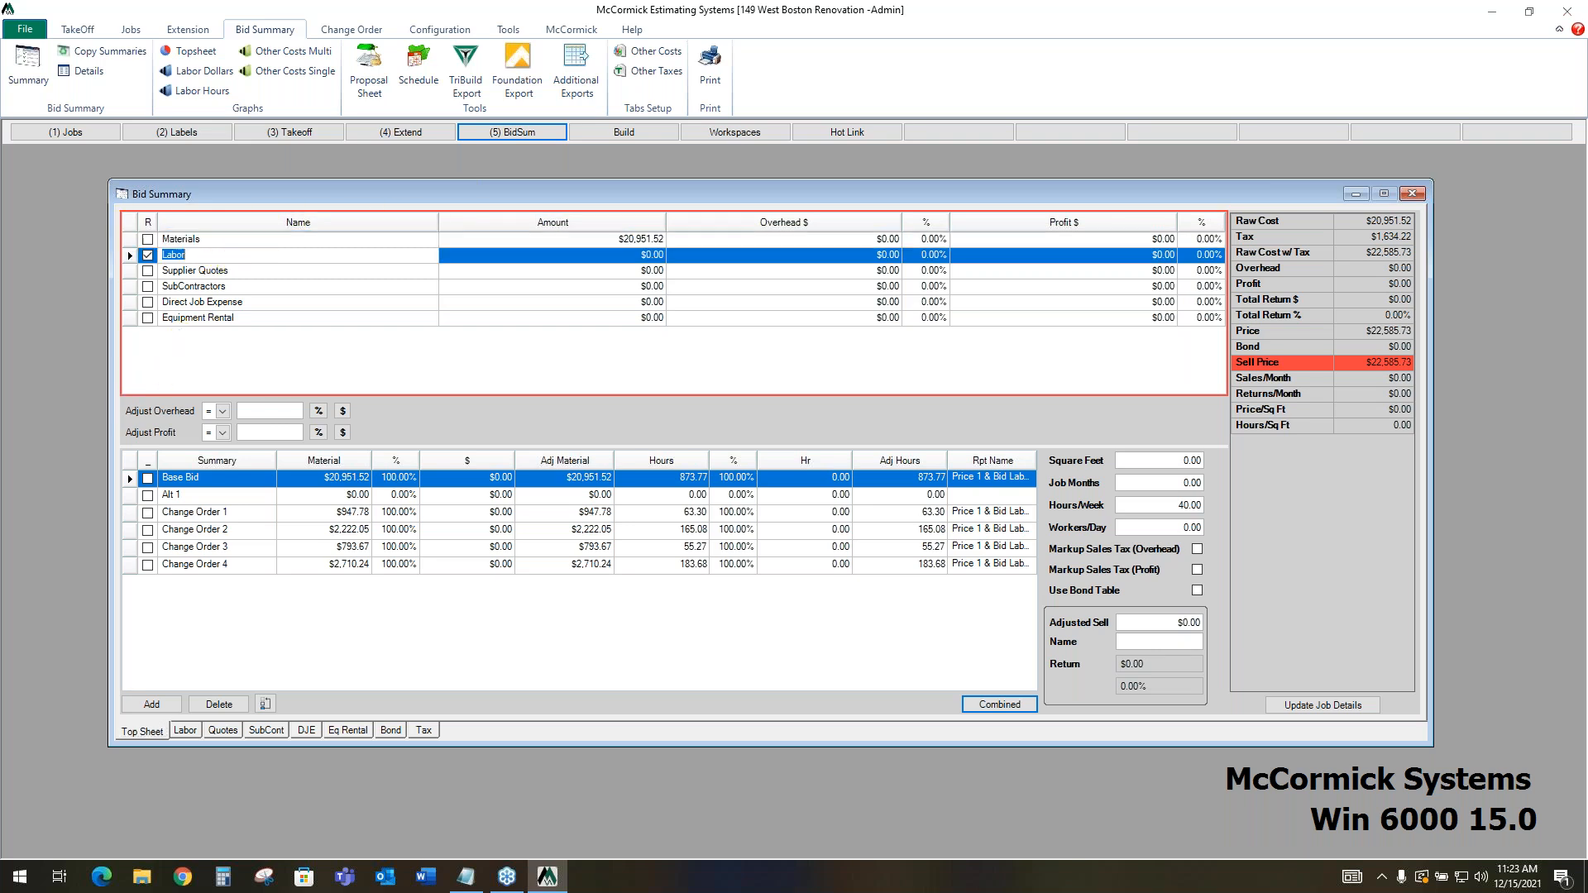
pyautogui.click(248, 273)
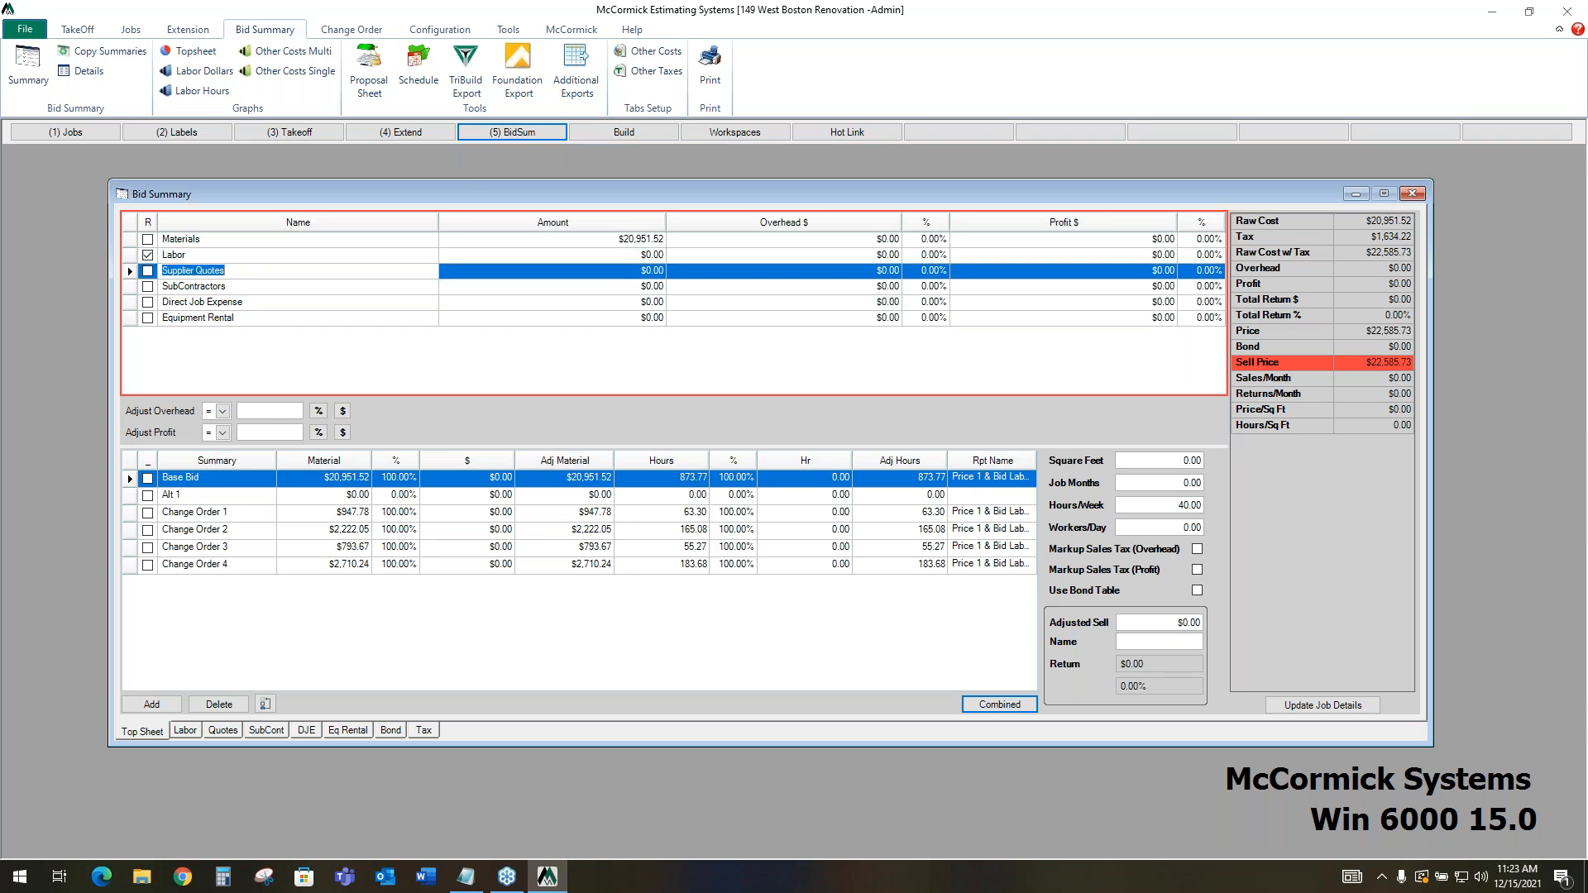
pyautogui.click(260, 290)
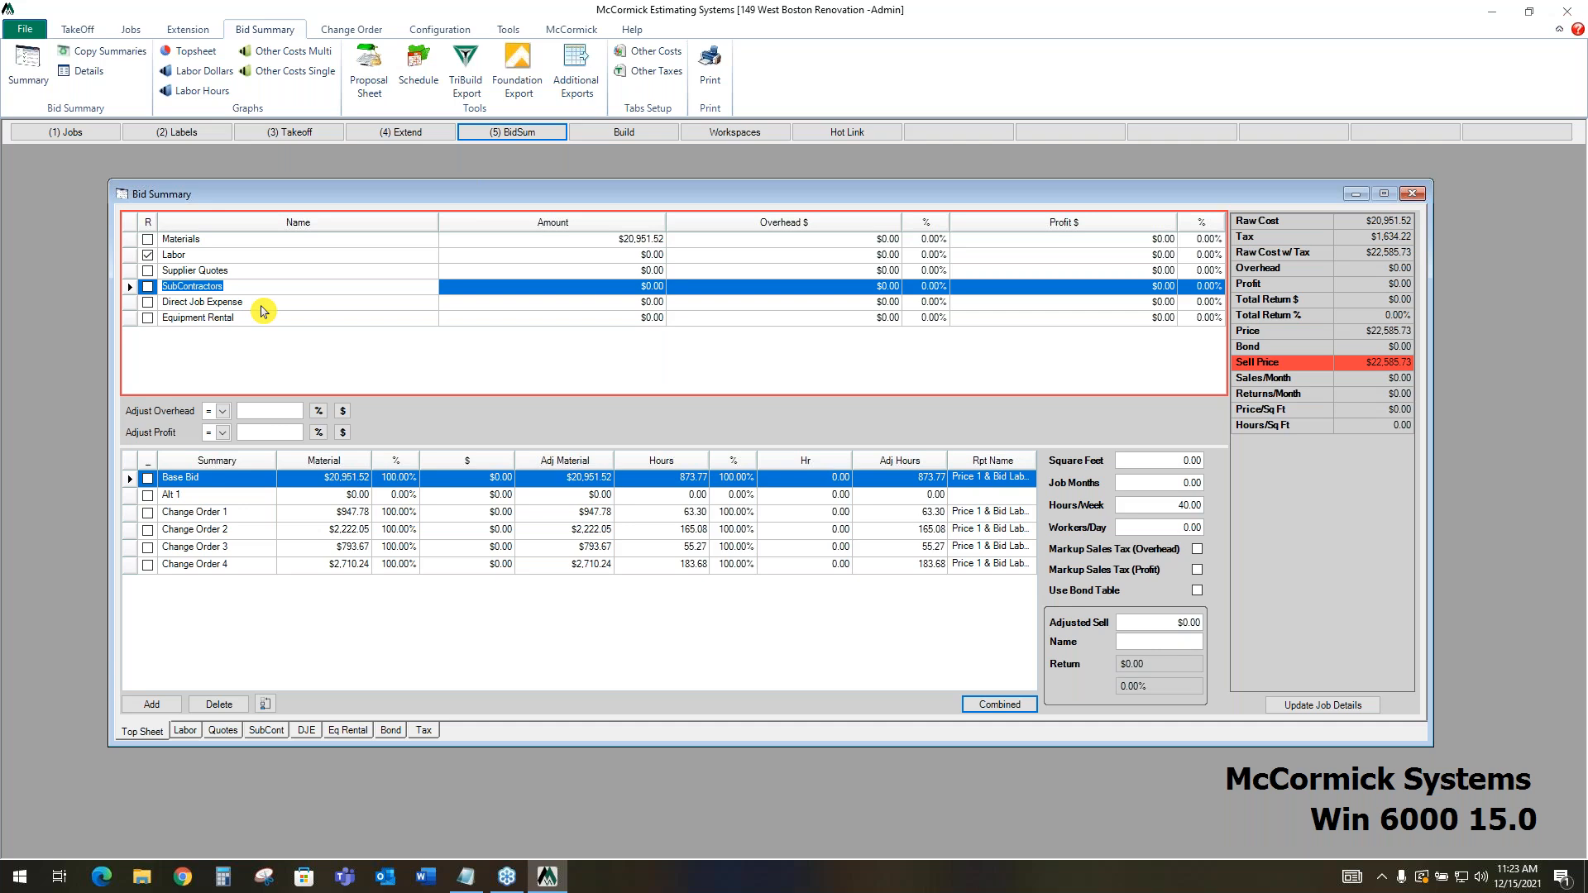
pyautogui.click(261, 304)
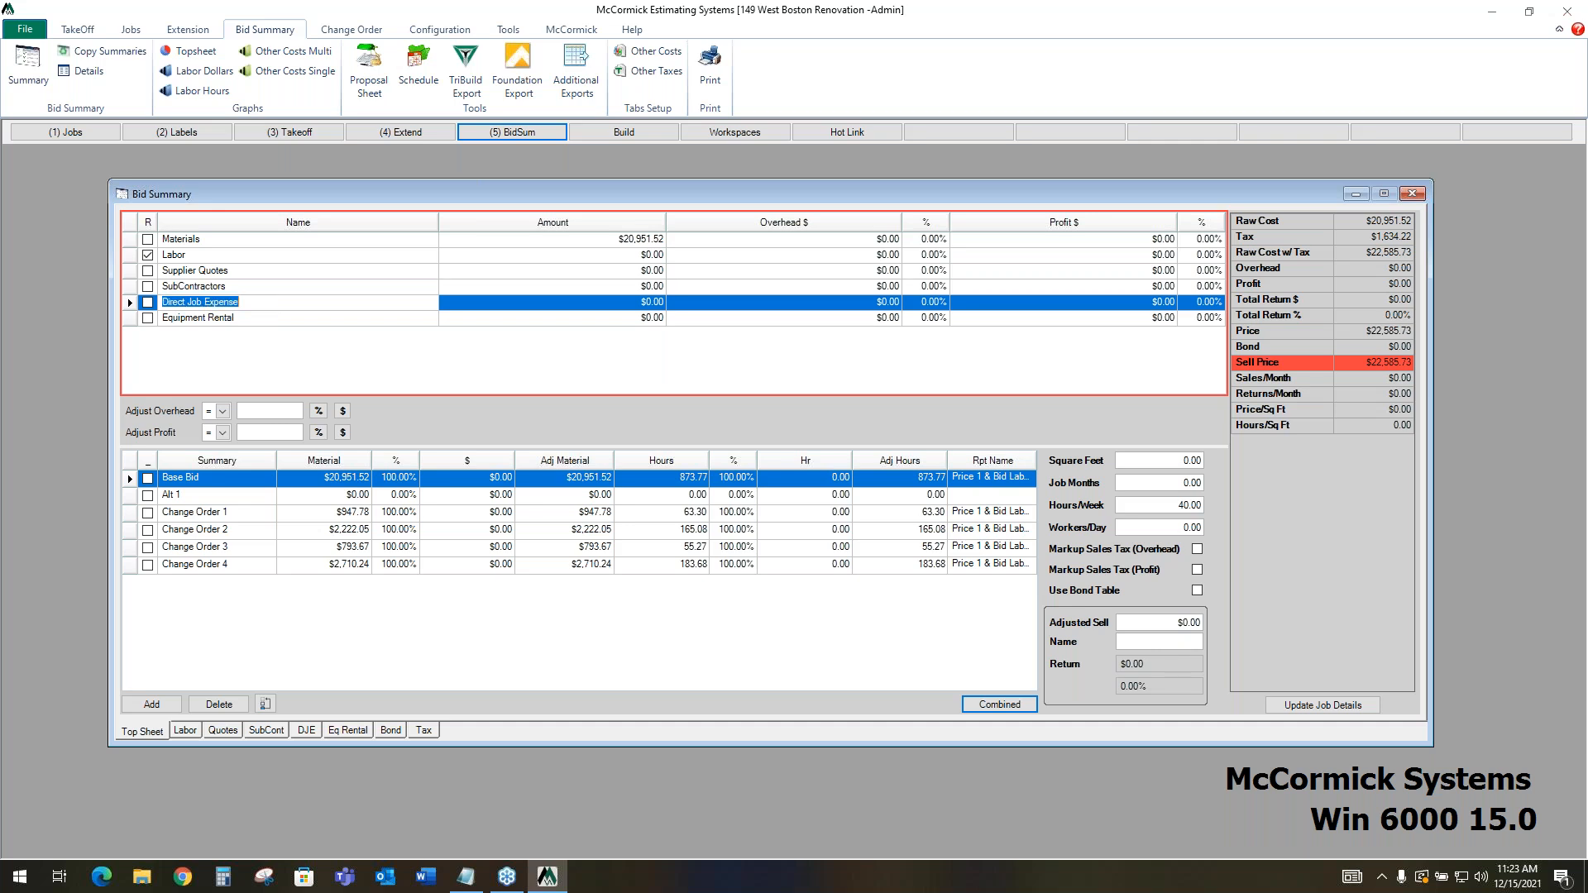
pyautogui.click(259, 321)
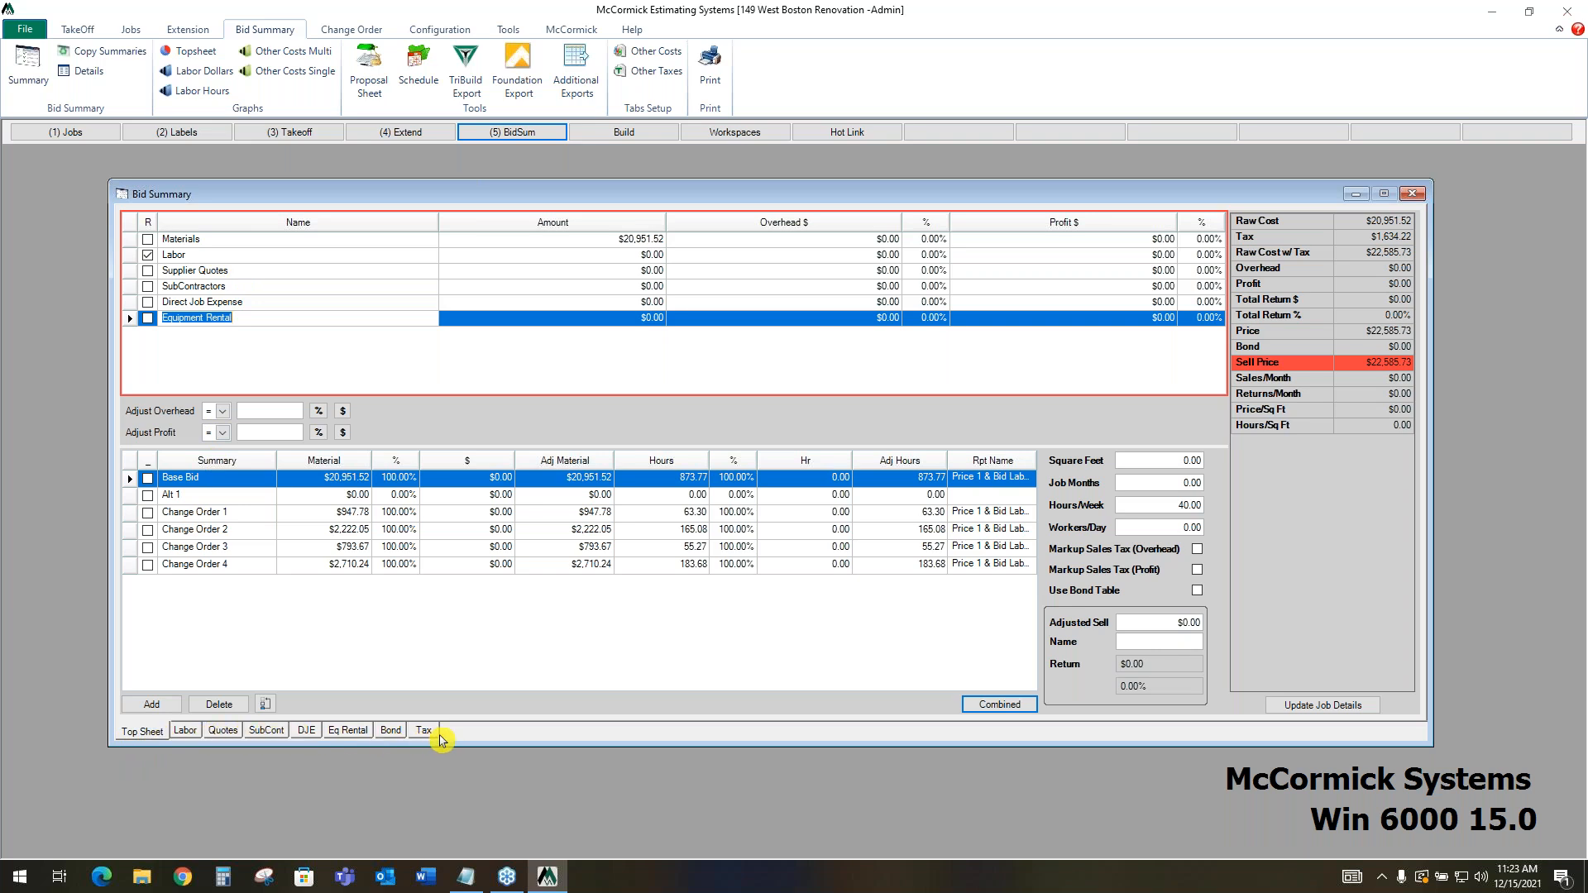
# Open the labor groups from the bid summary's labor sheet and examine the Phoenix Inside labor classes and burden setup
pyautogui.click(188, 733)
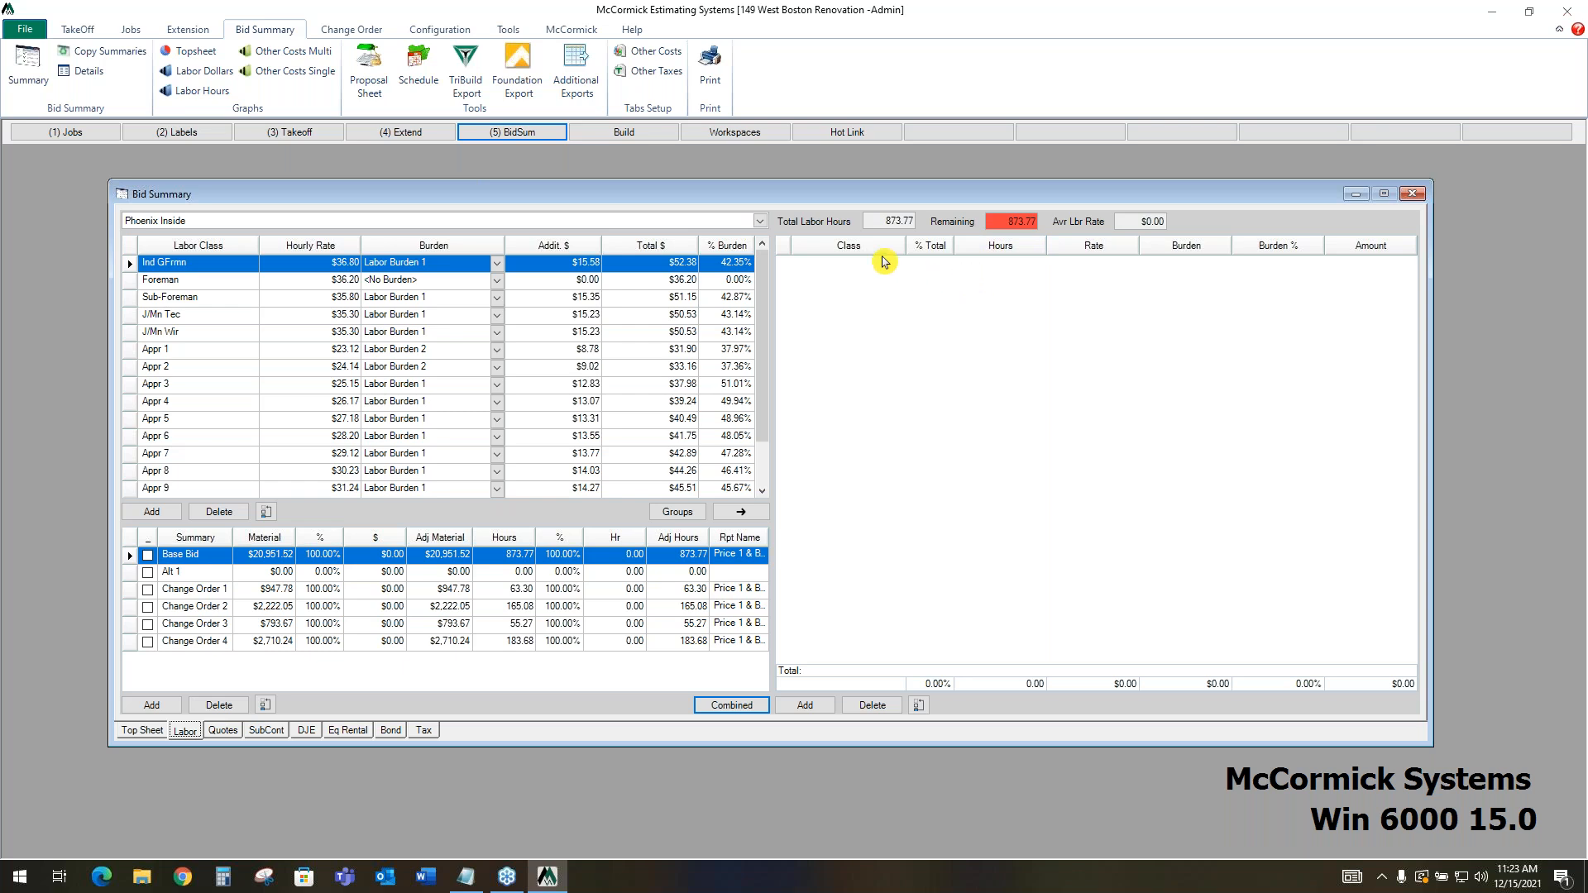
pyautogui.click(677, 512)
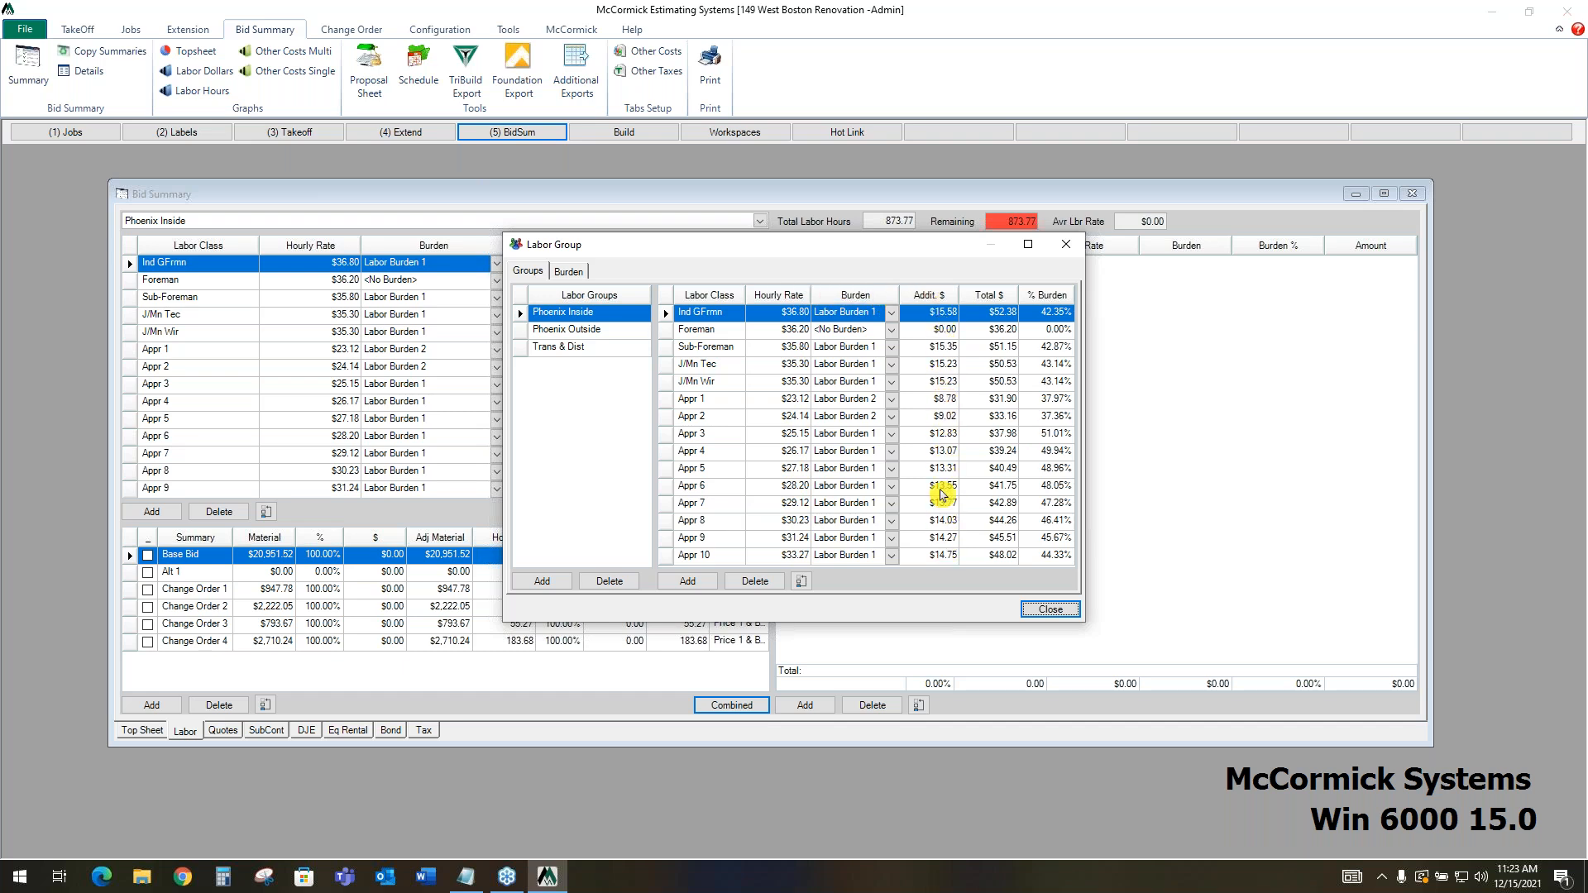
pyautogui.click(570, 273)
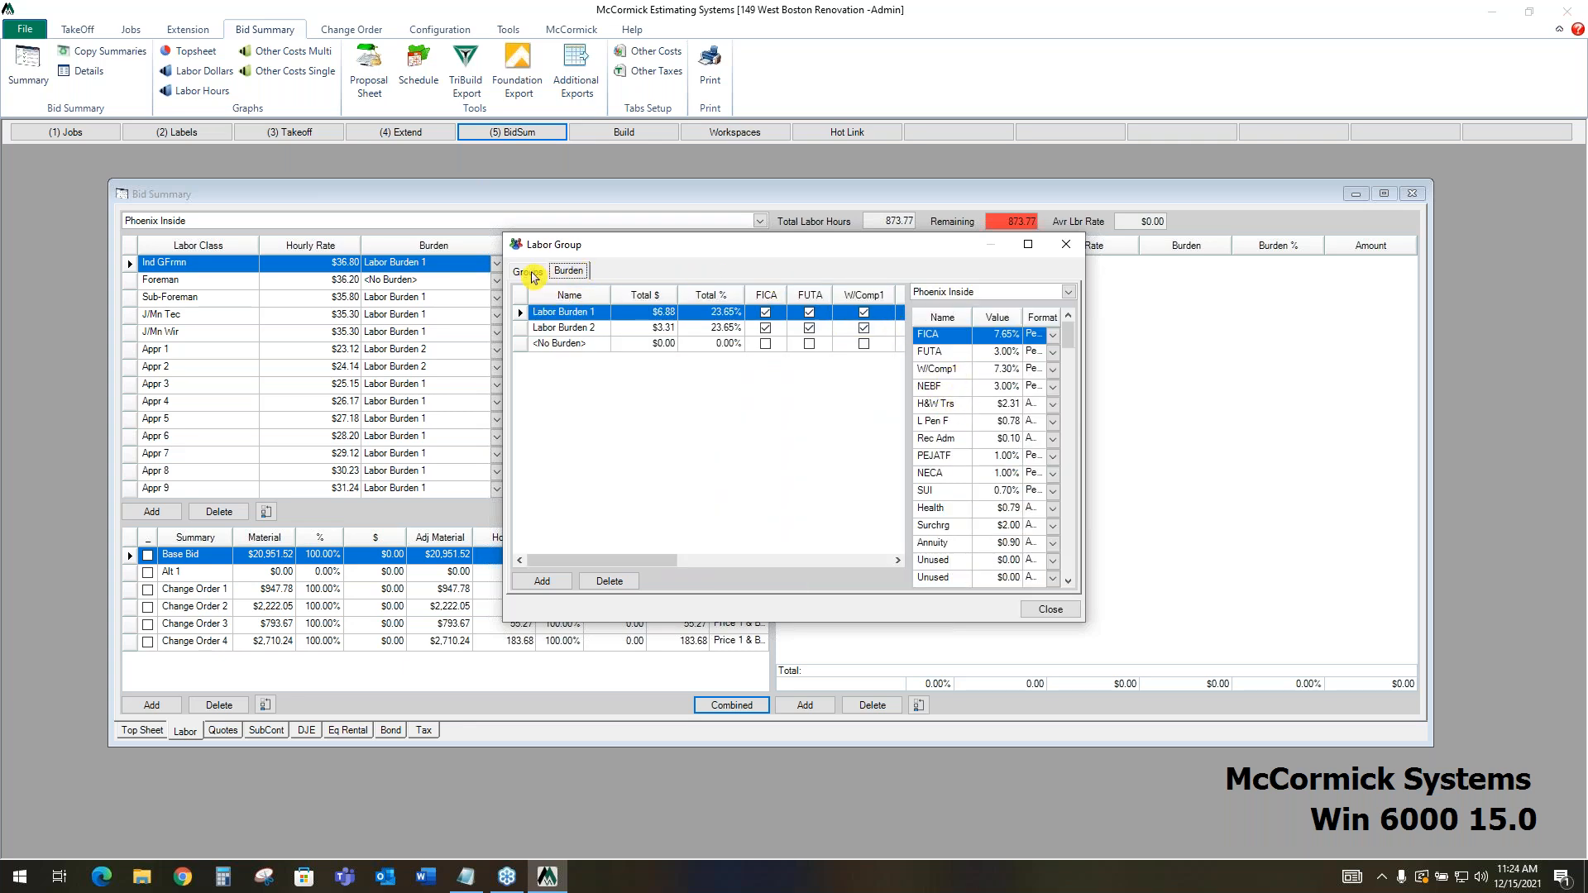
pyautogui.click(533, 273)
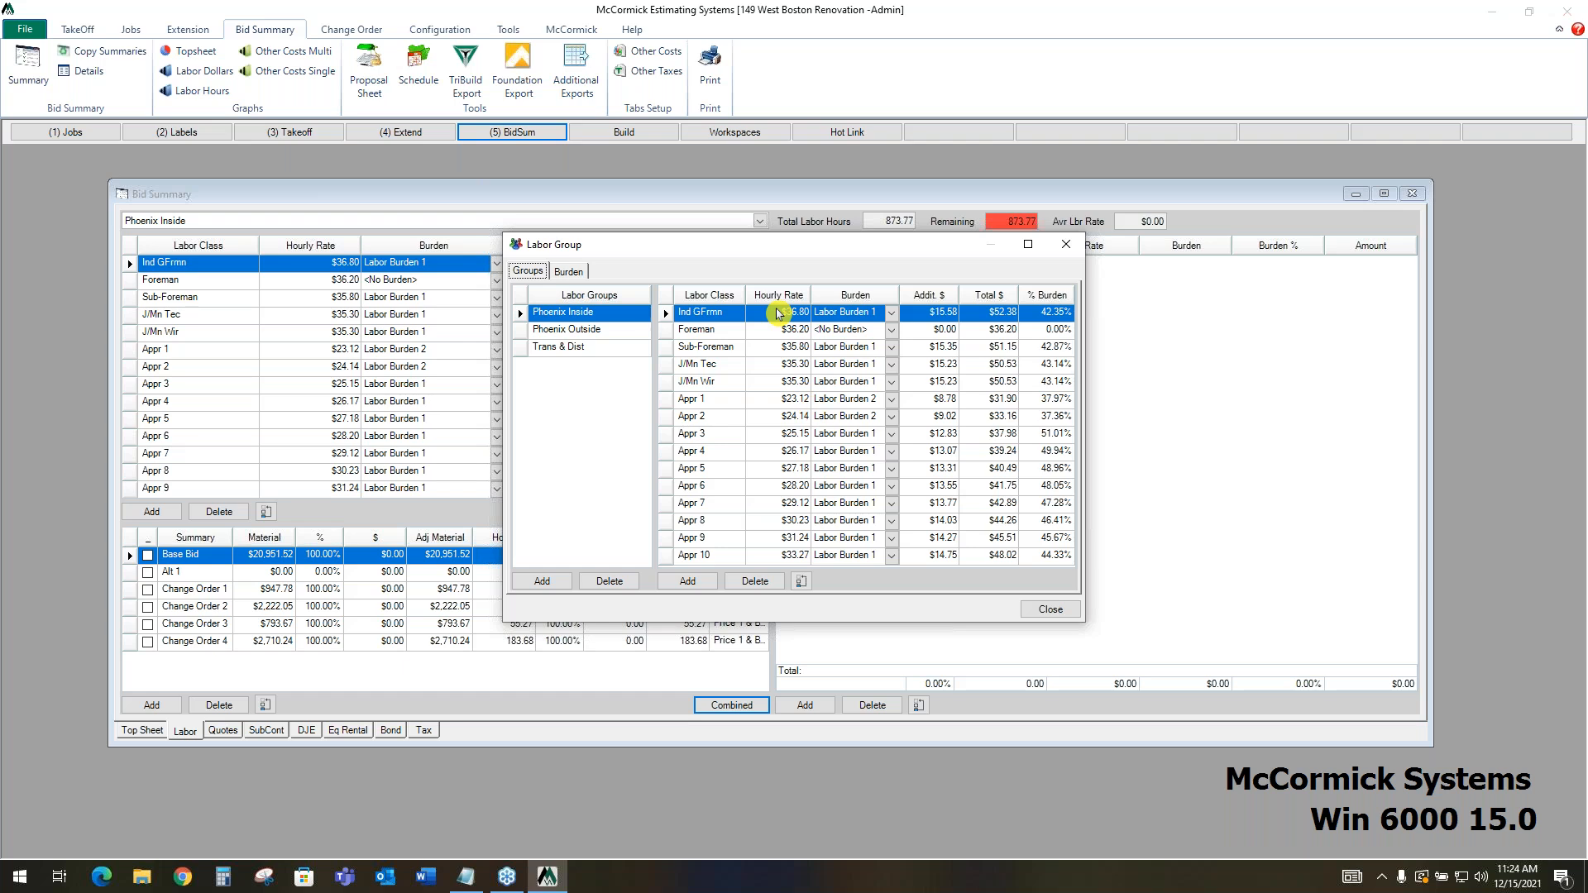
# Close the labor groups and add the Foreman, J/Mn Wir, Appr 3 and Appr 6 classes to the Base Bid's labor crew
pyautogui.click(1050, 609)
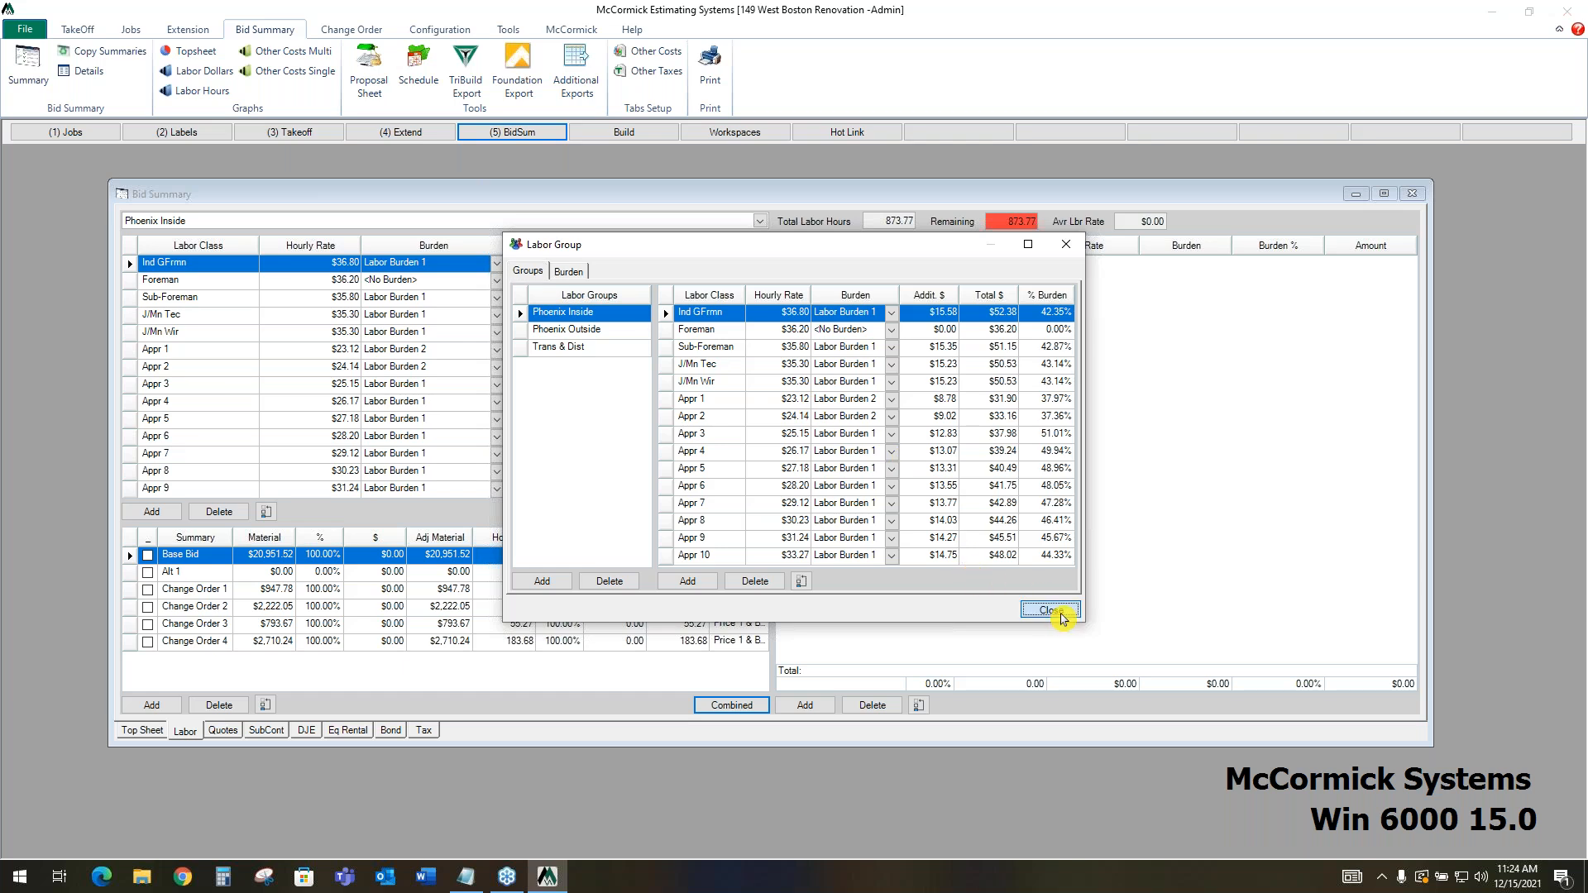
pyautogui.click(134, 282)
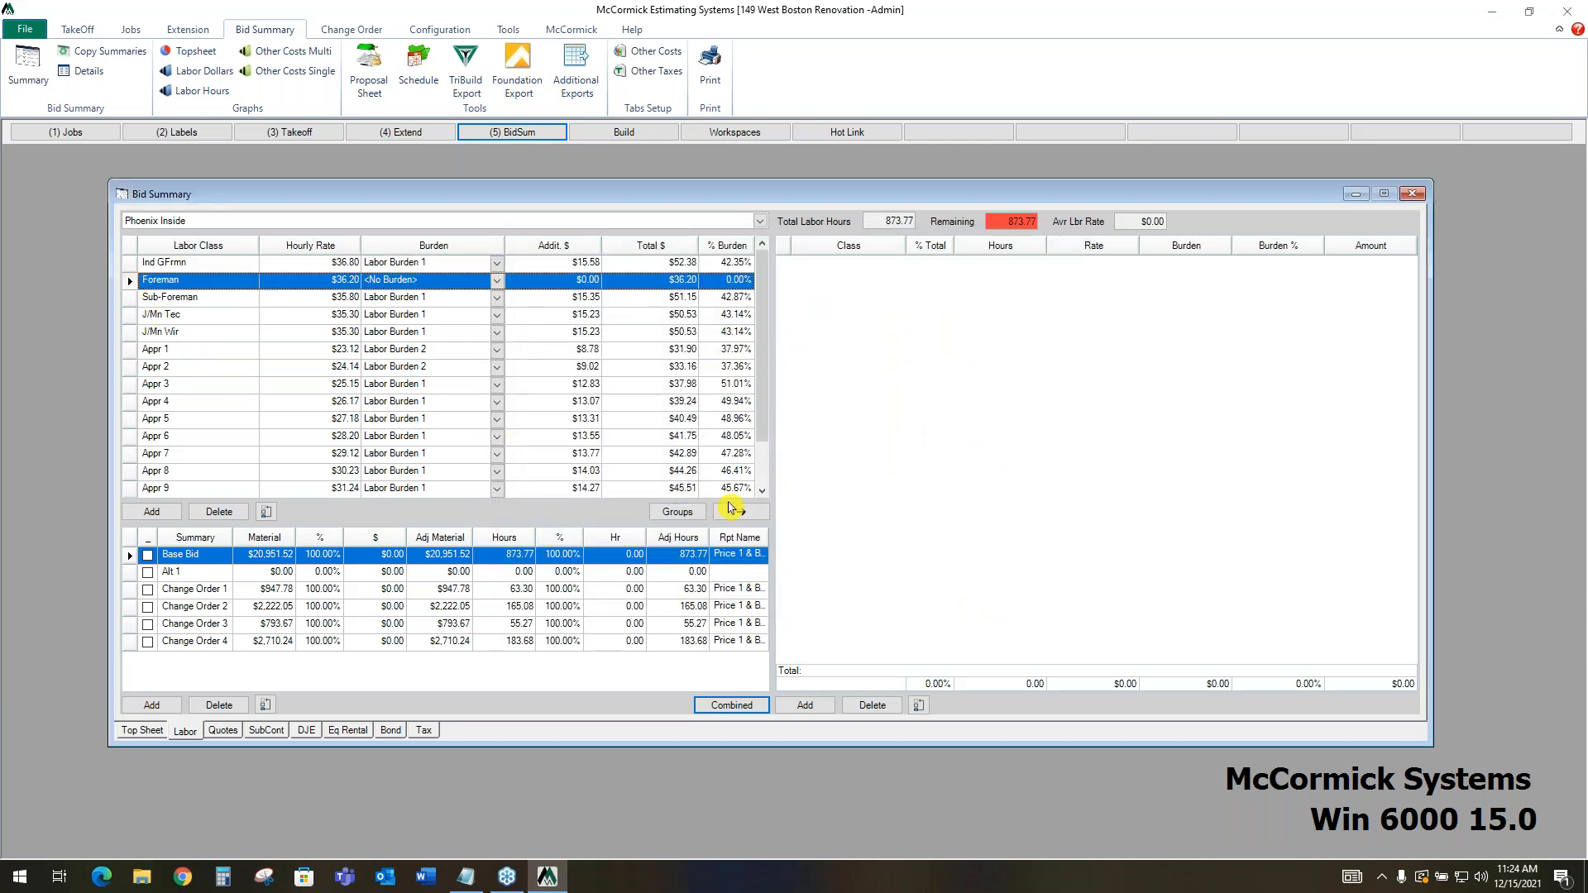
pyautogui.click(742, 513)
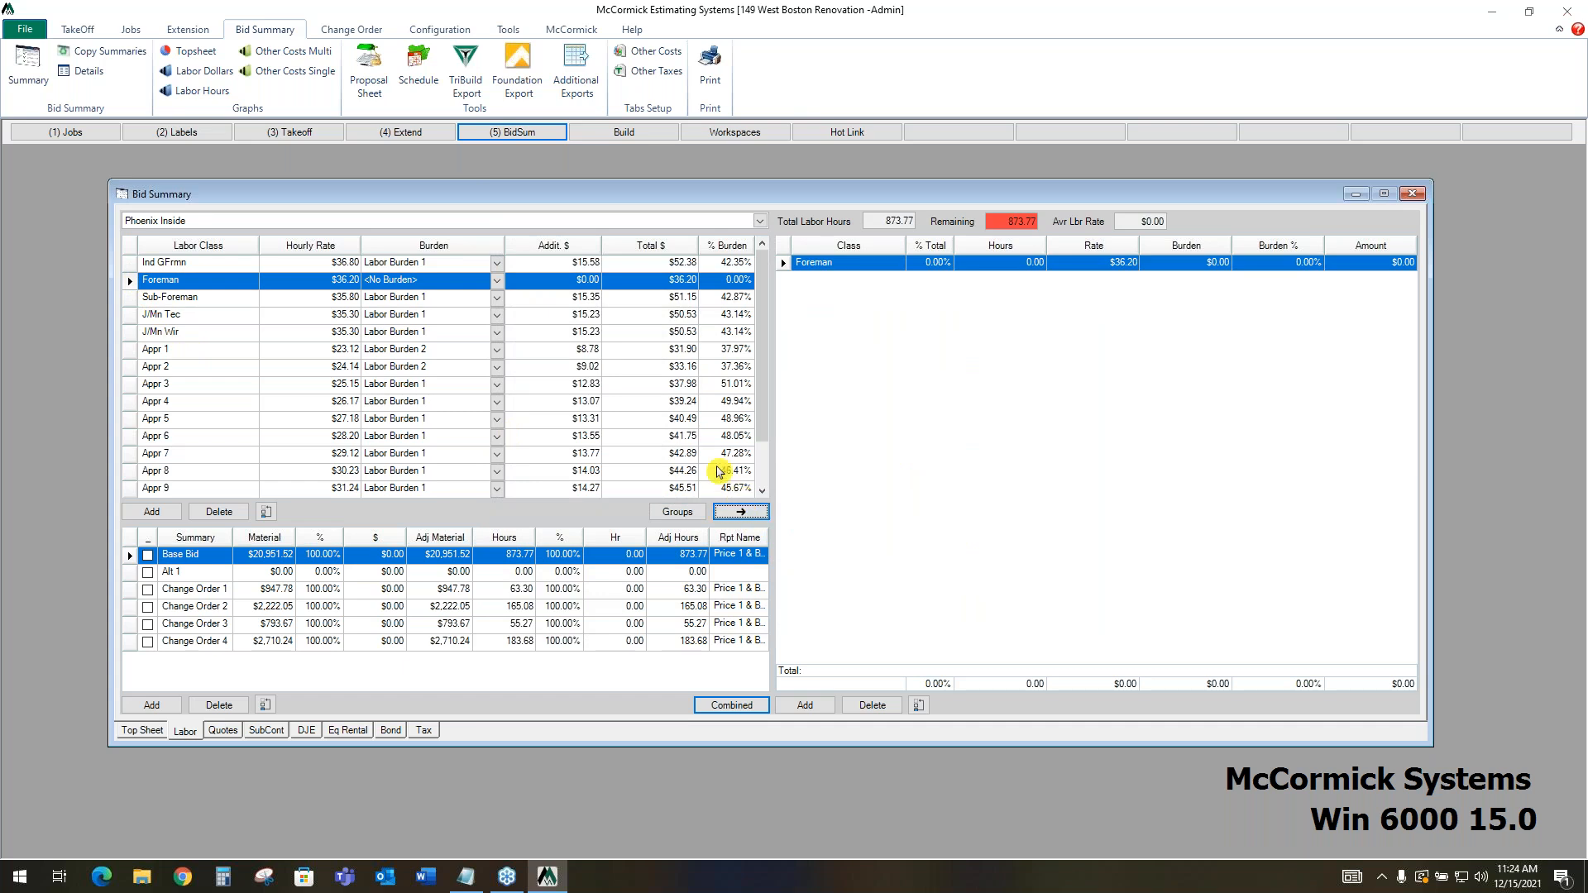
pyautogui.click(134, 334)
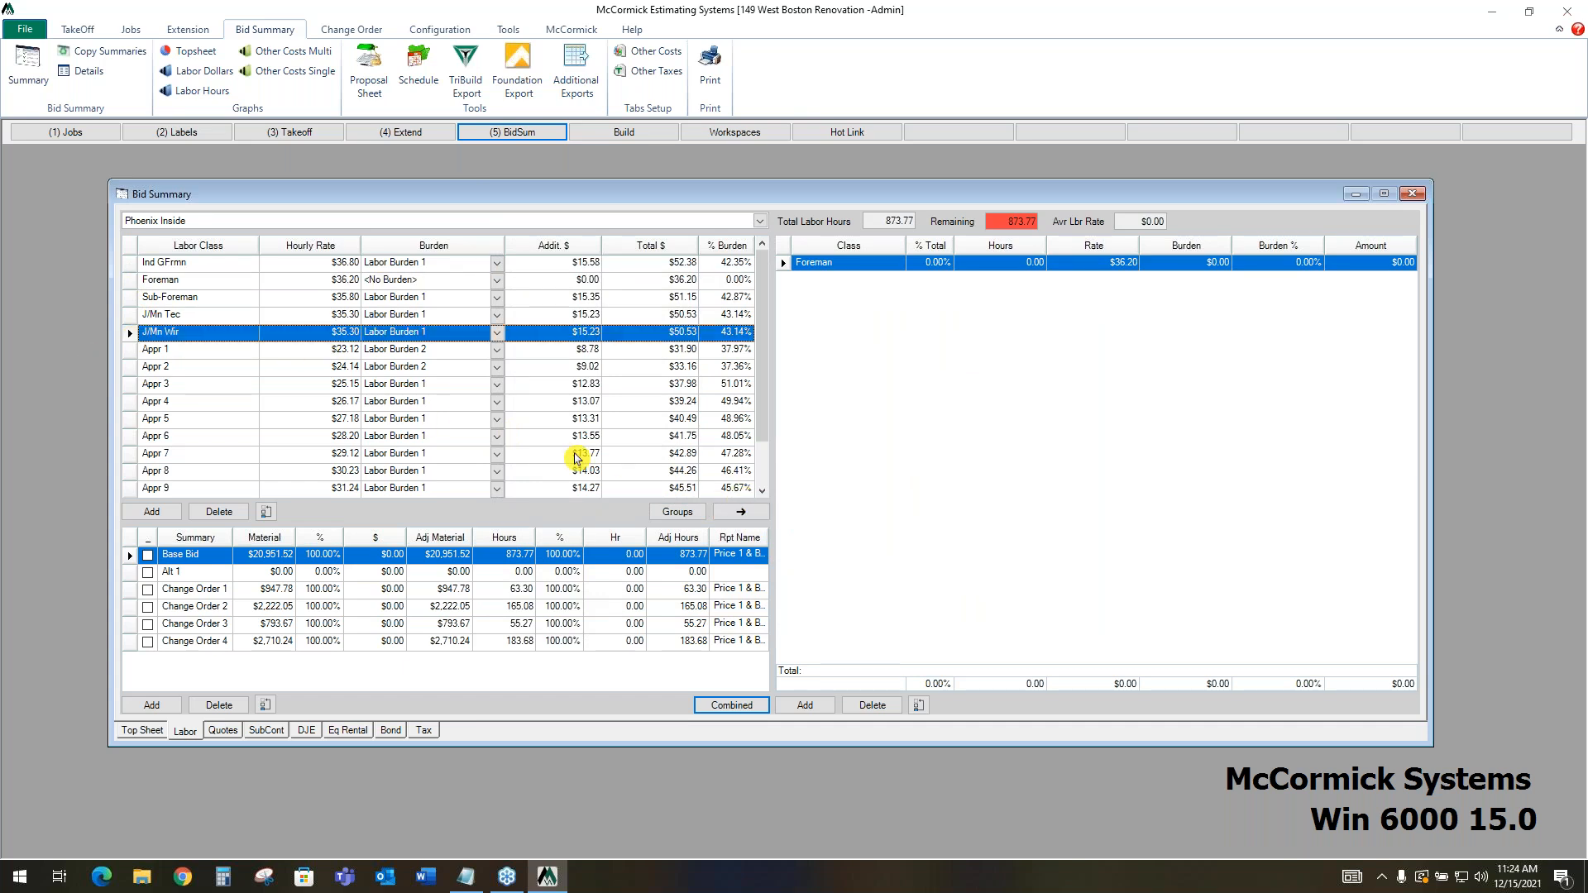
pyautogui.click(740, 511)
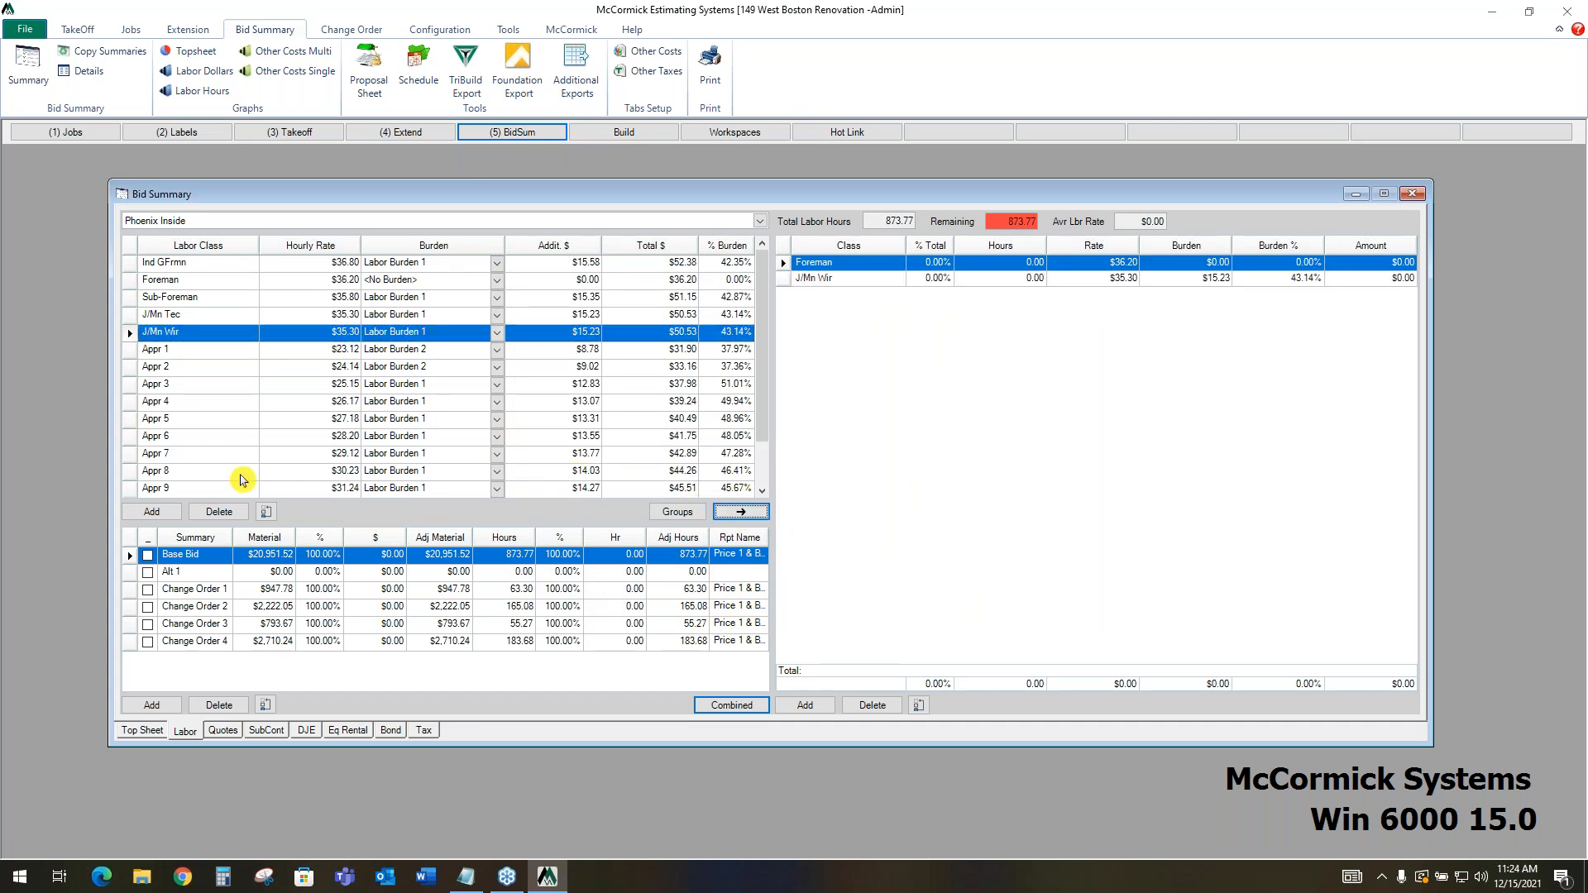
pyautogui.click(132, 385)
pyautogui.click(744, 513)
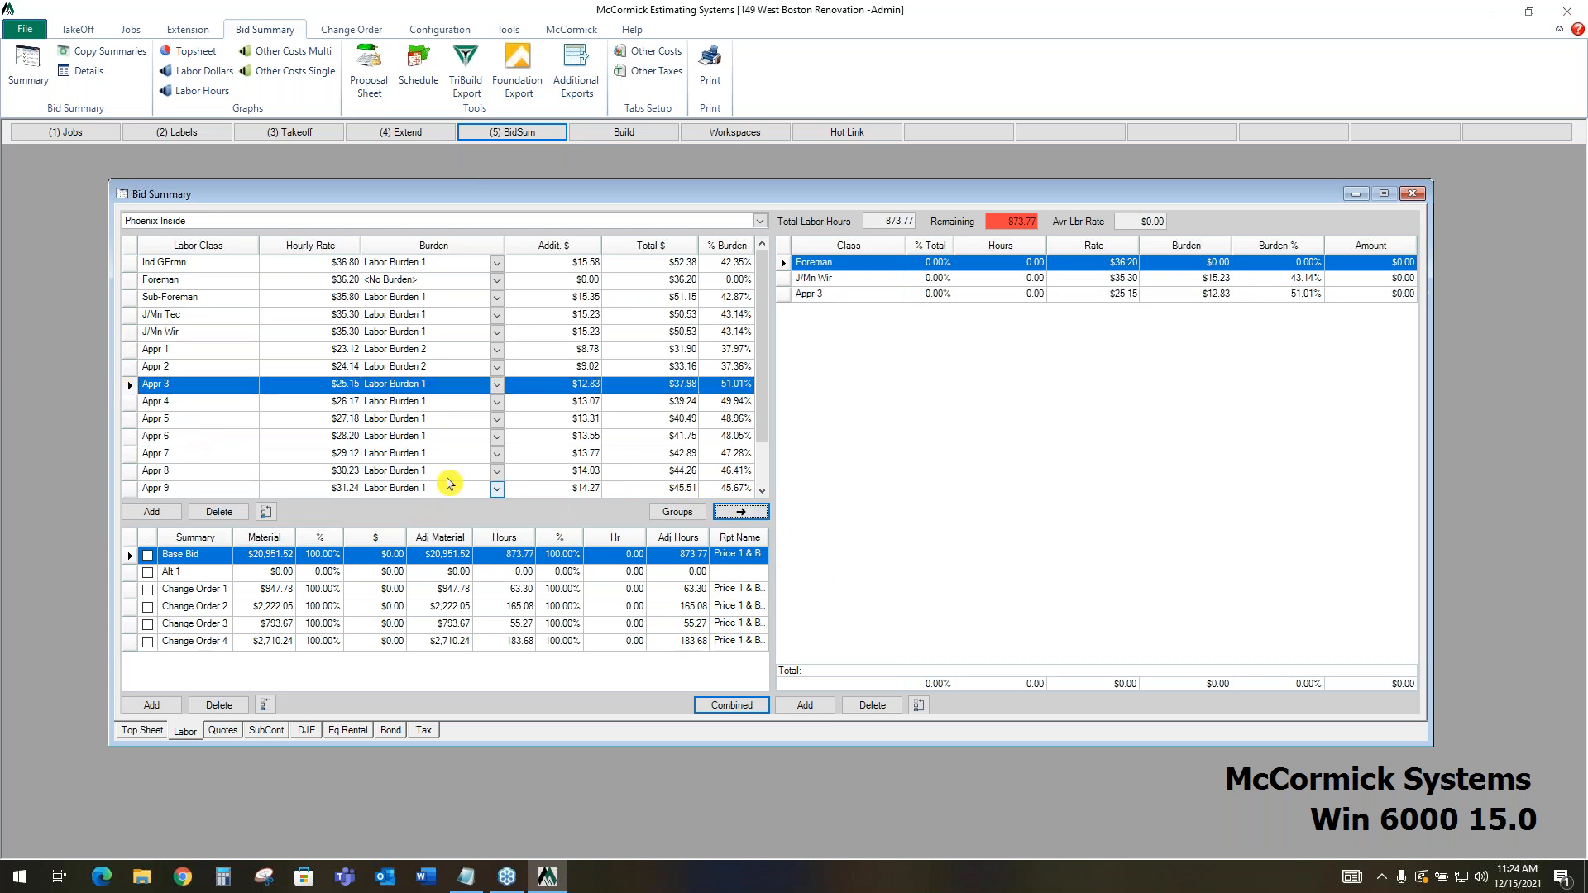
pyautogui.click(132, 437)
pyautogui.click(740, 511)
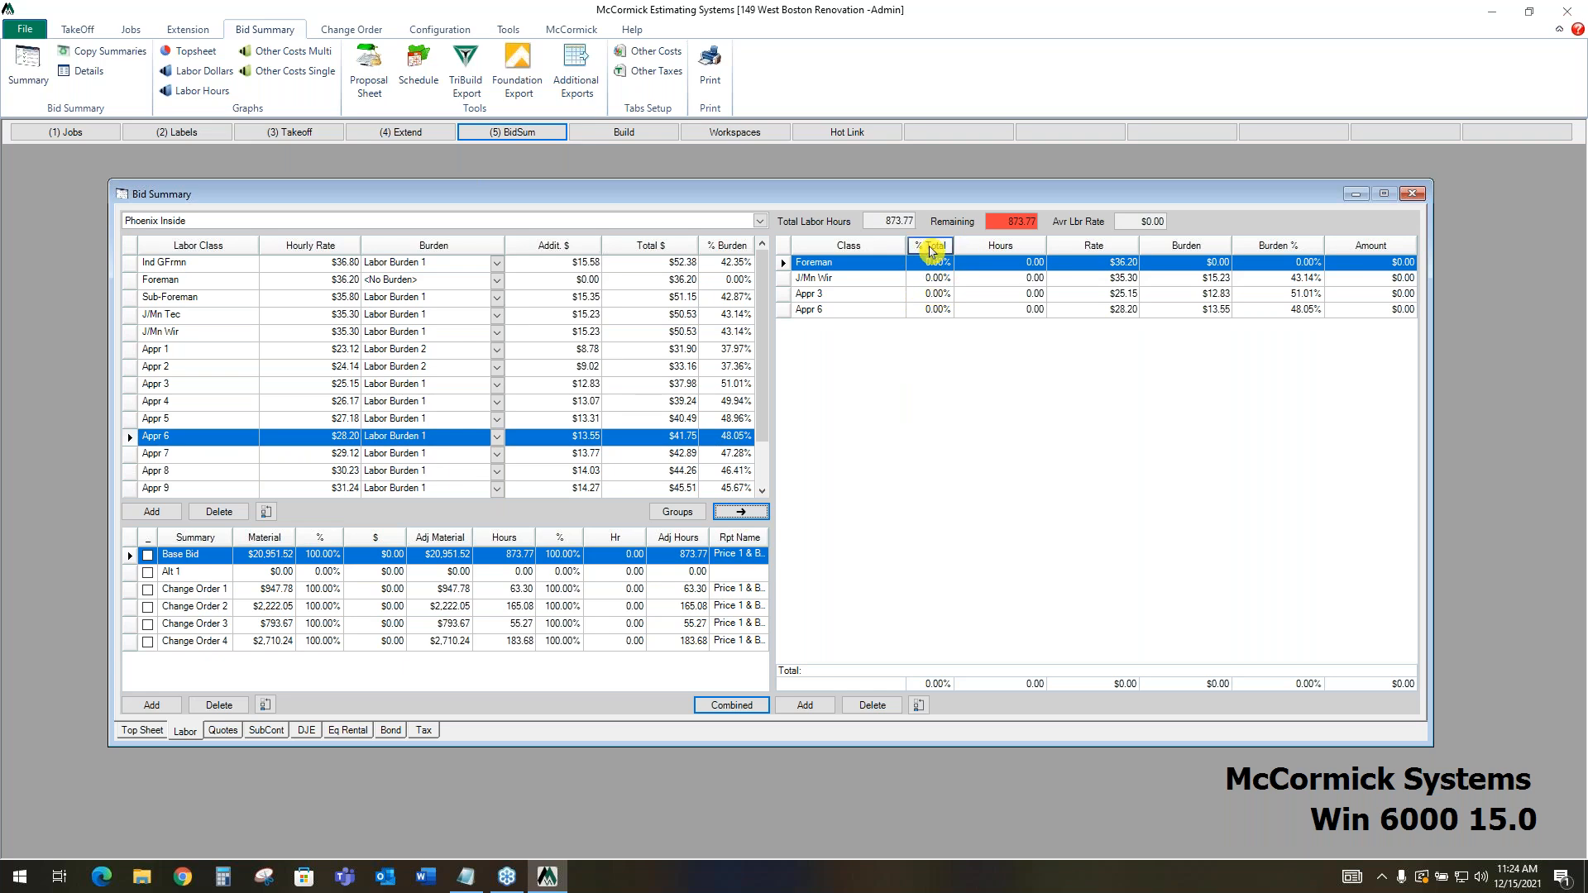
# Allocate 25% of the total labor hours to each of Foreman, J/Mn Wir, Appr 3 and Appr 6
pyautogui.click(931, 265)
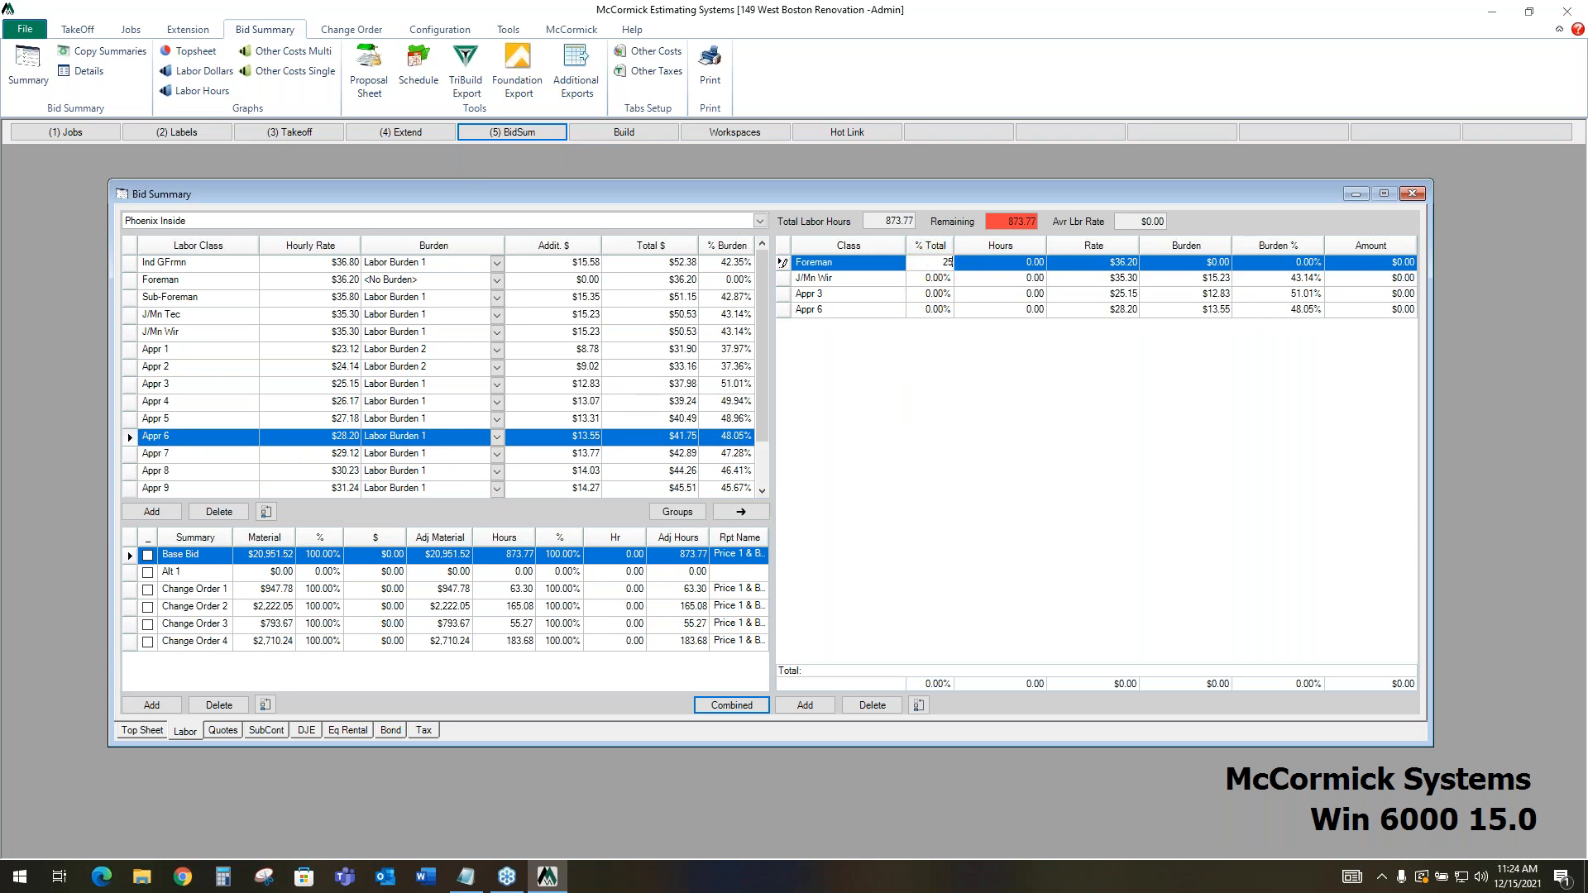
pyautogui.click(931, 279)
pyautogui.write('25')
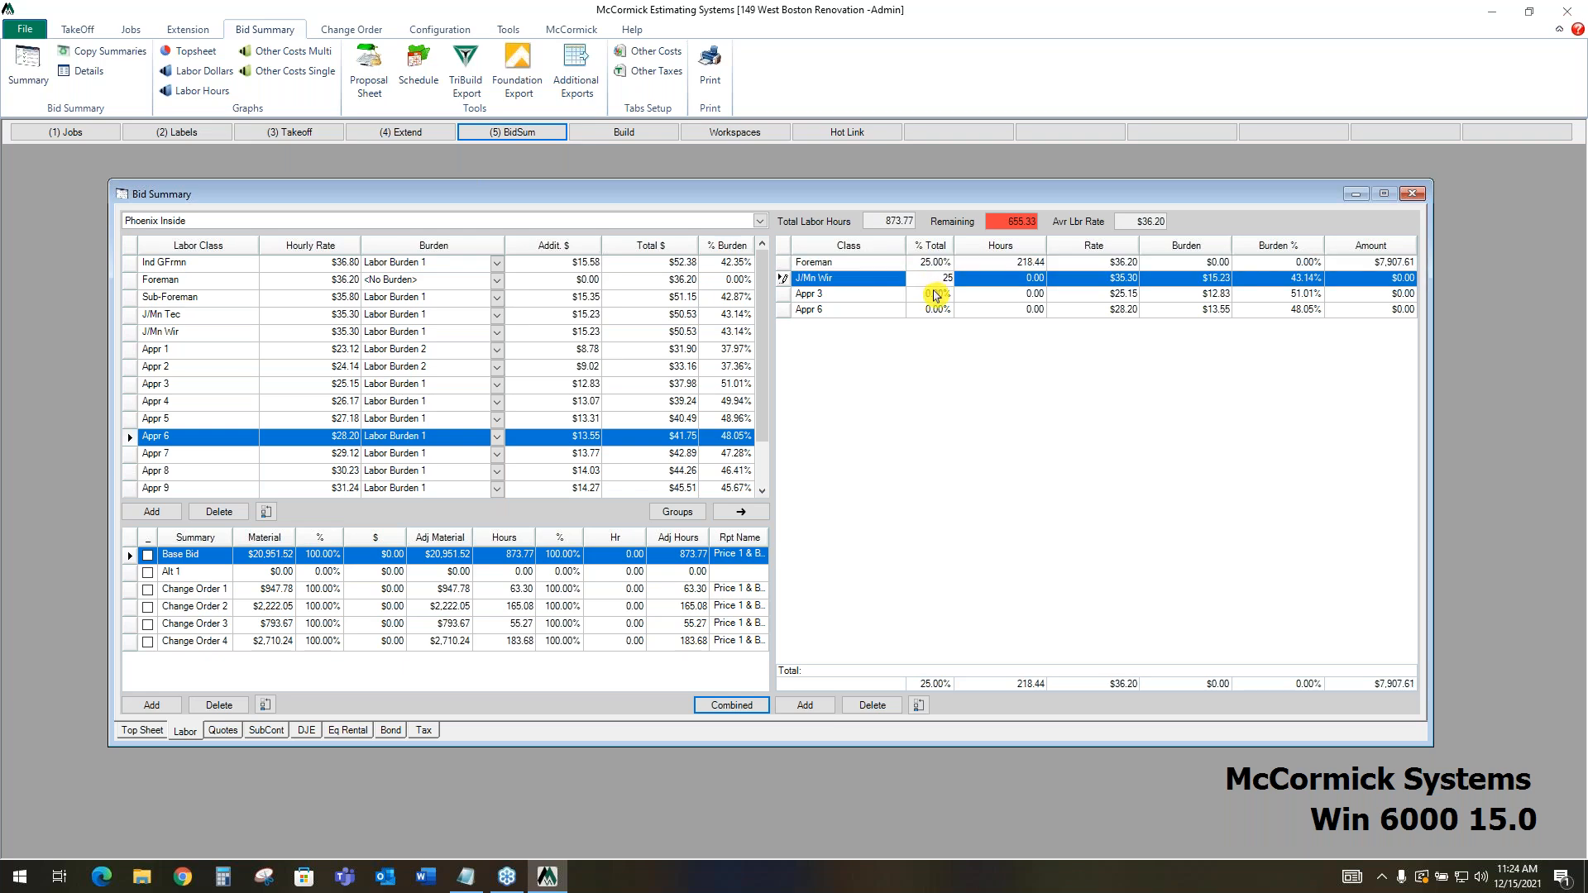
pyautogui.click(939, 294)
pyautogui.write('25')
pyautogui.click(938, 312)
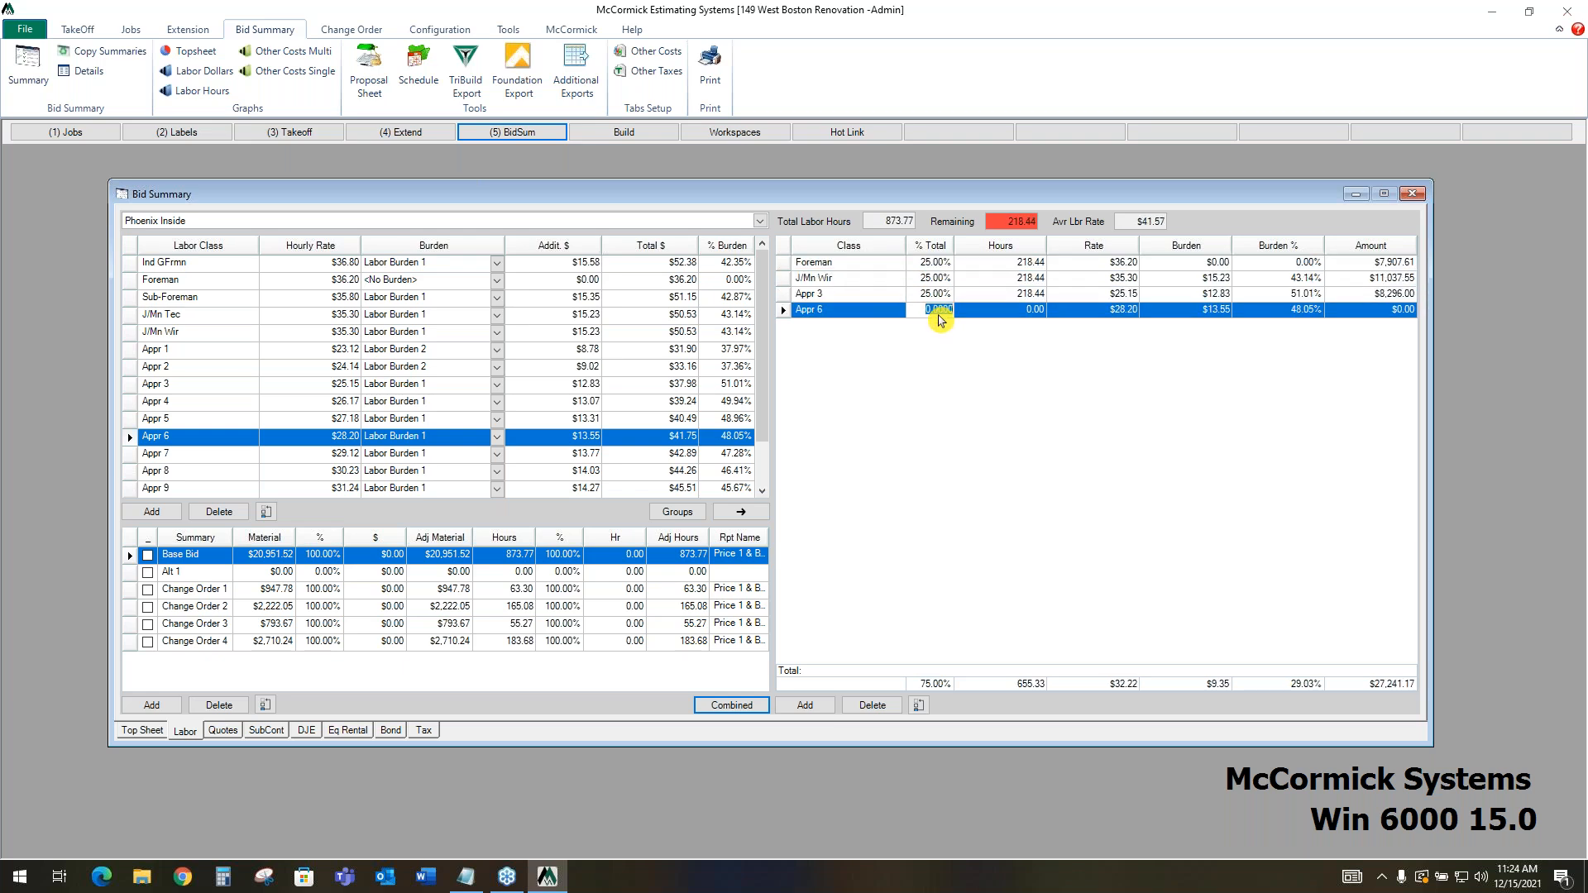
pyautogui.write('25')
pyautogui.press('Tab')
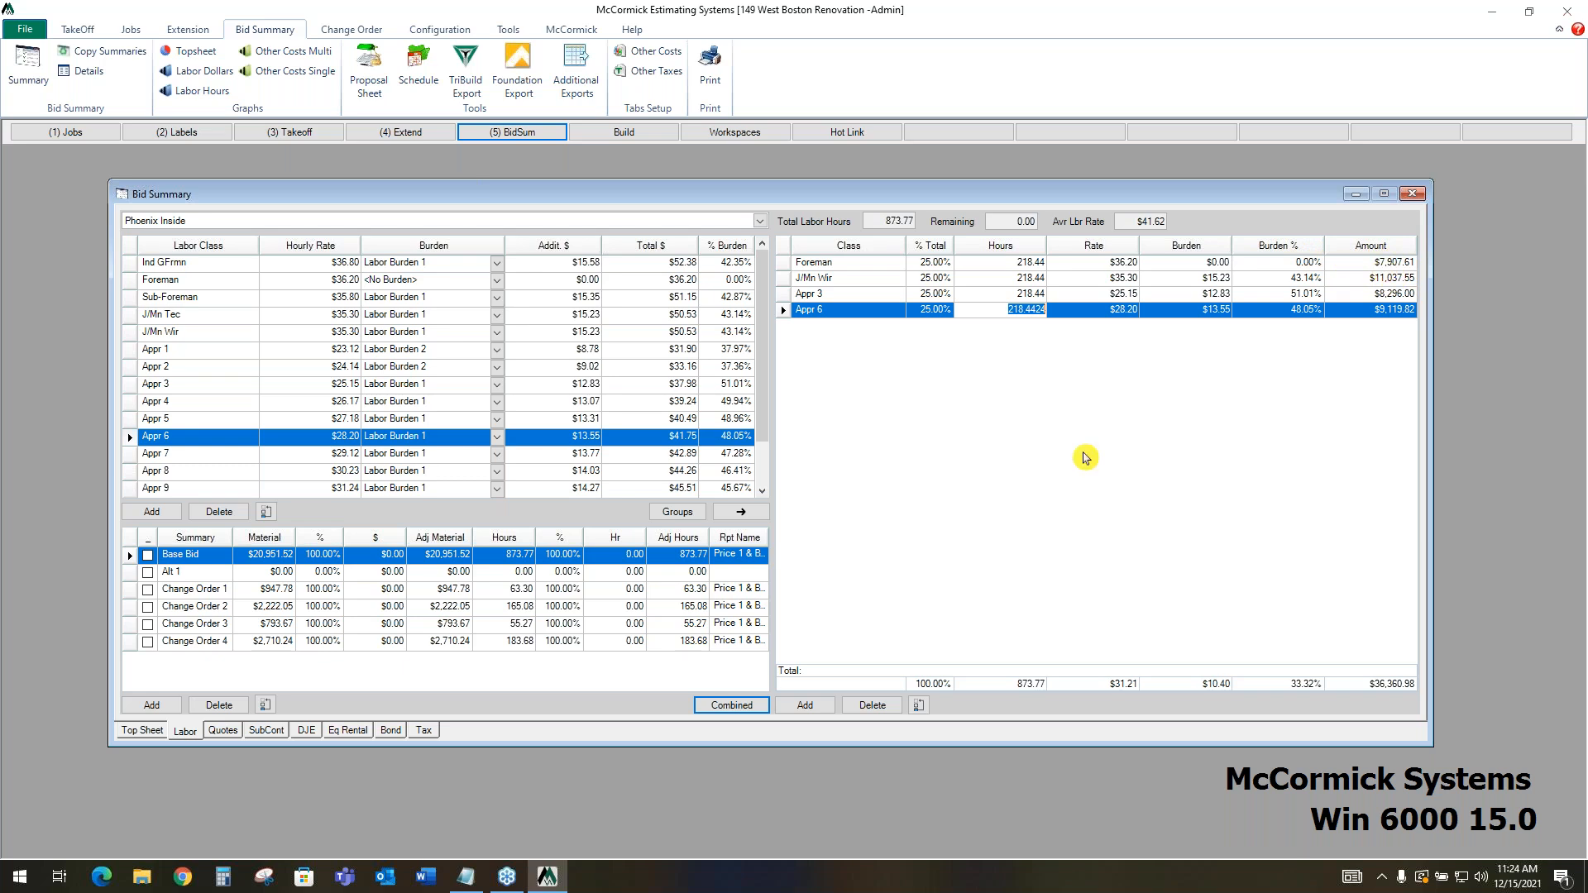
# Check the labor amount on the bid's top sheet and review the Switchgear and Fixtures supplier quote lines
pyautogui.click(152, 731)
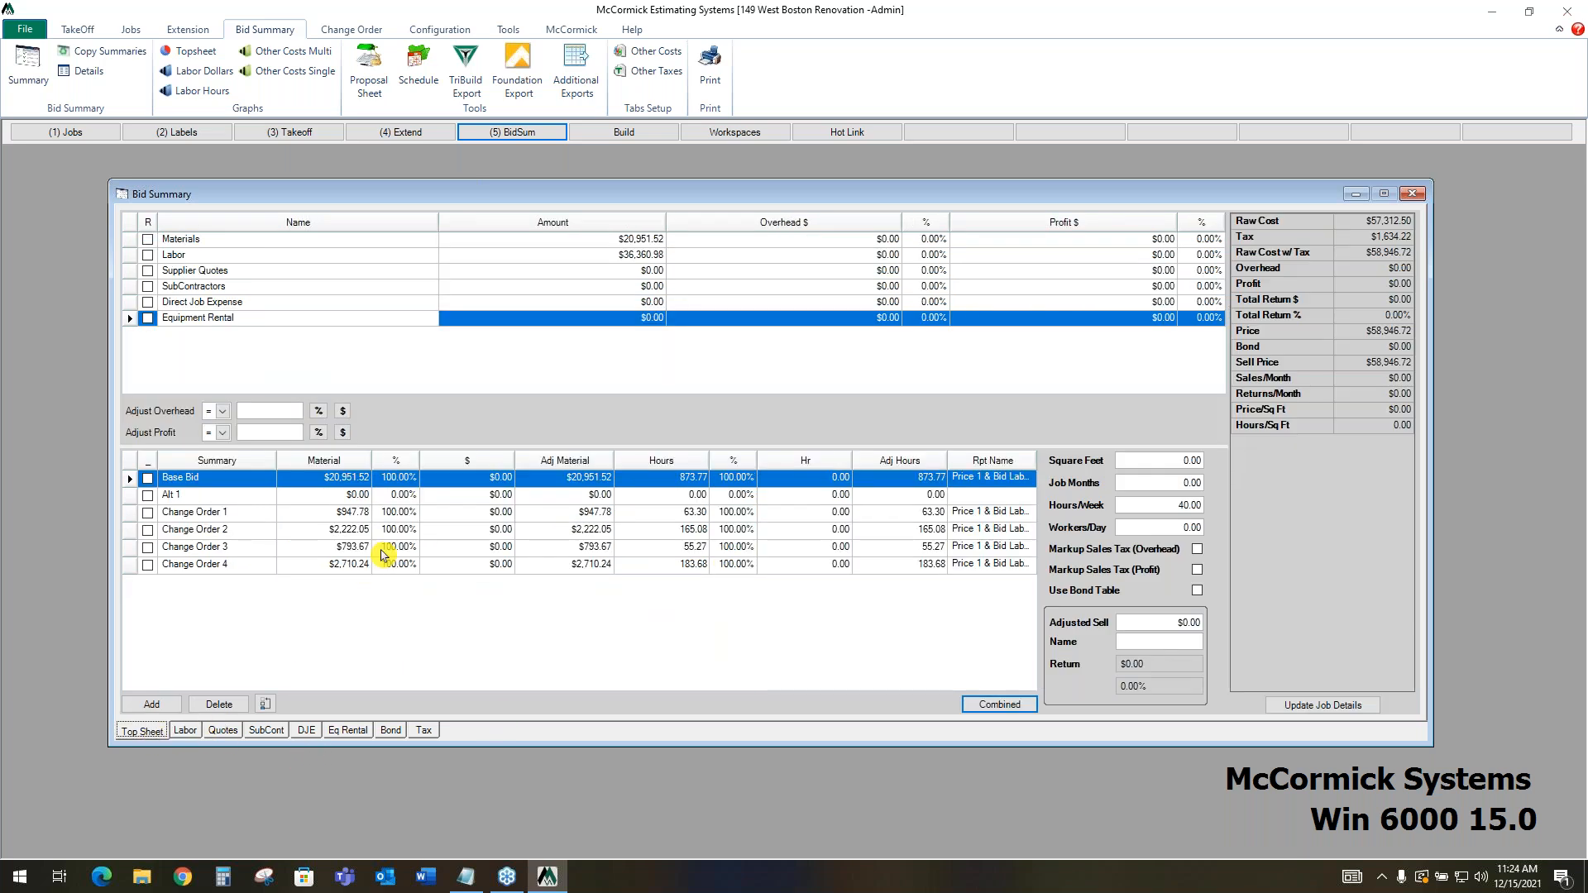
pyautogui.click(674, 254)
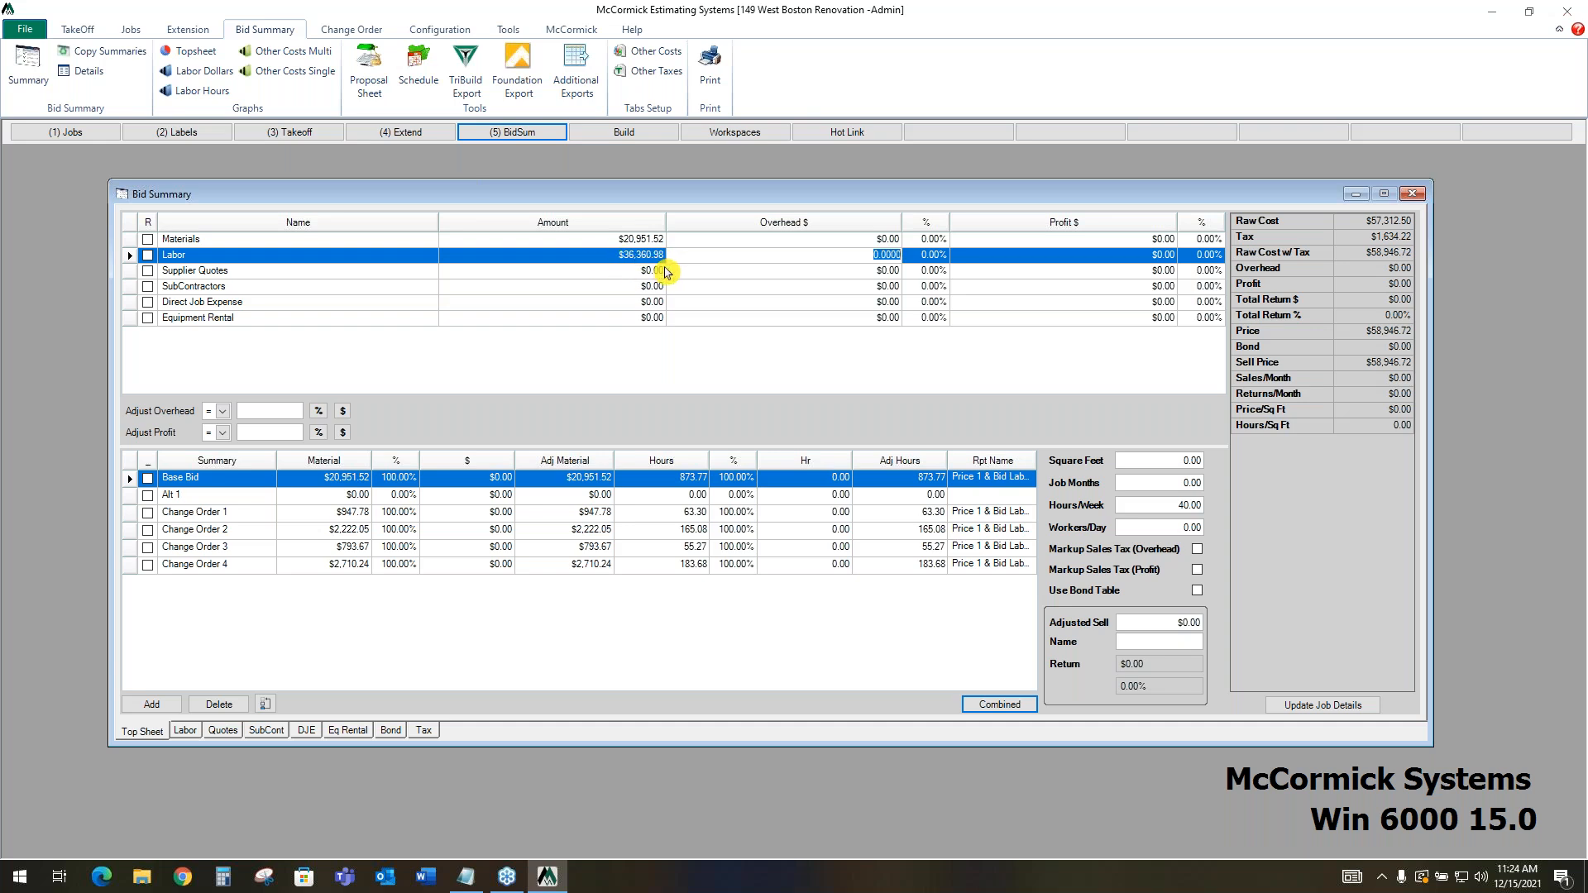
pyautogui.click(223, 731)
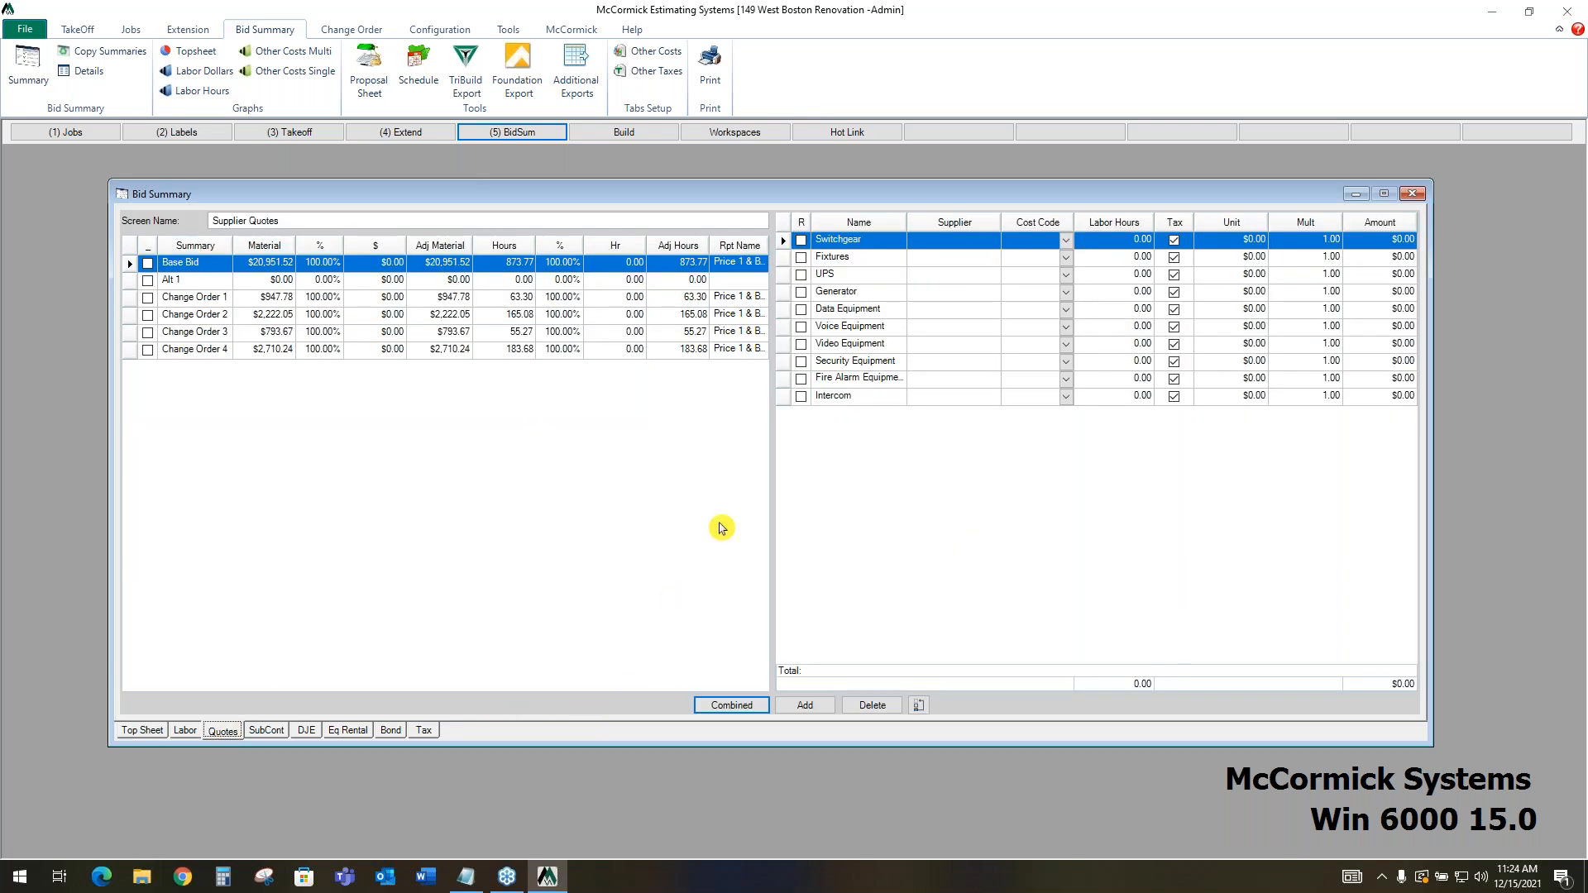
pyautogui.click(933, 263)
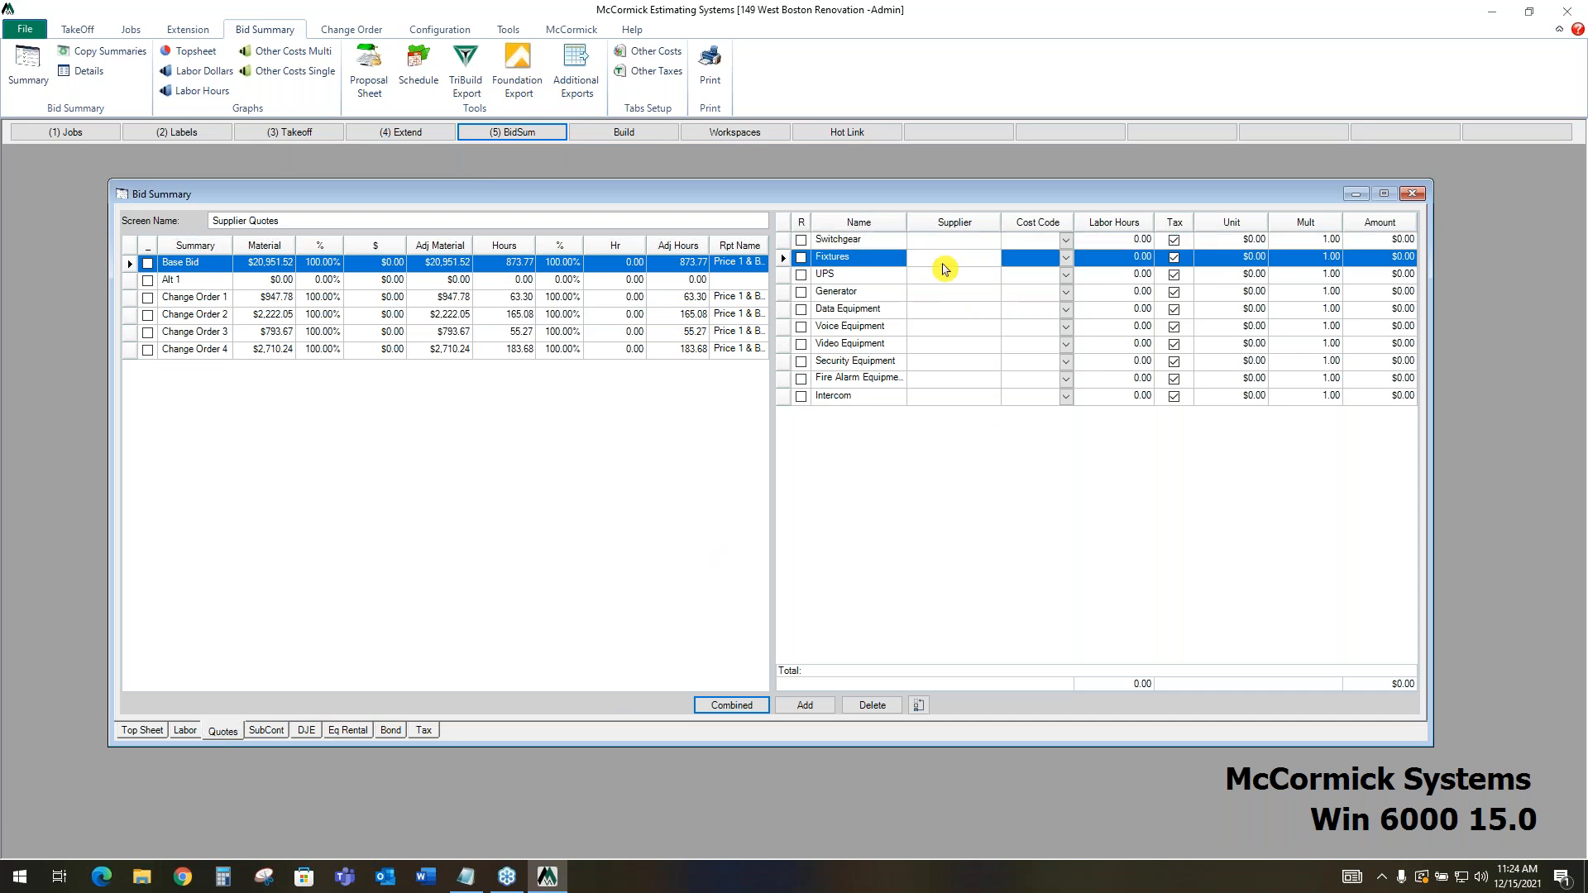
pyautogui.click(892, 245)
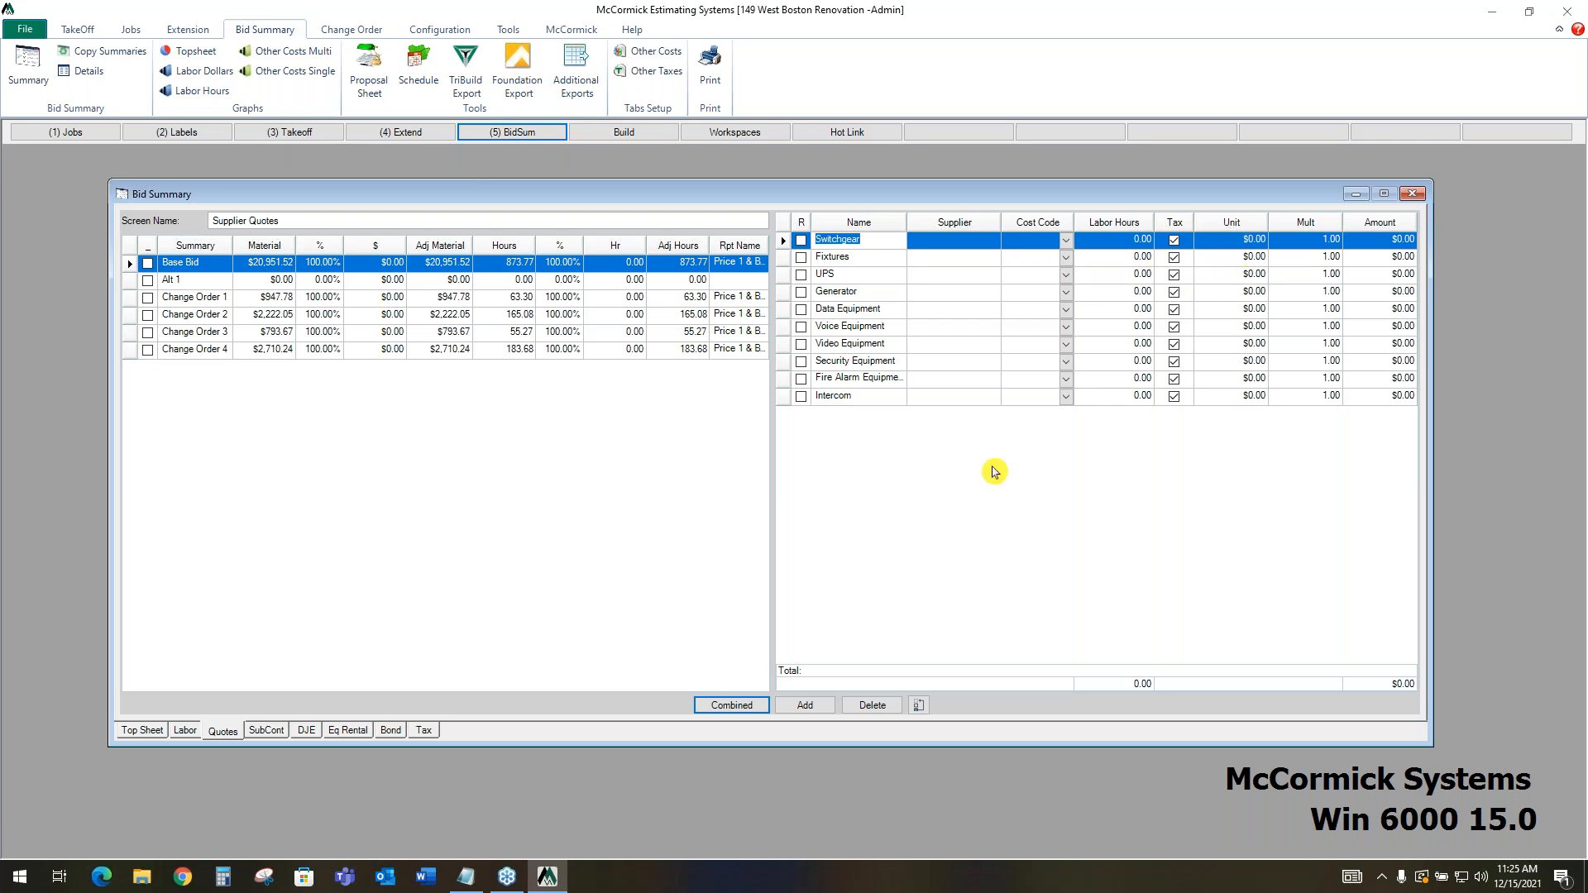
# Enter a unit cost of $3,500 for the Fire Alarm subcontractor
pyautogui.click(279, 735)
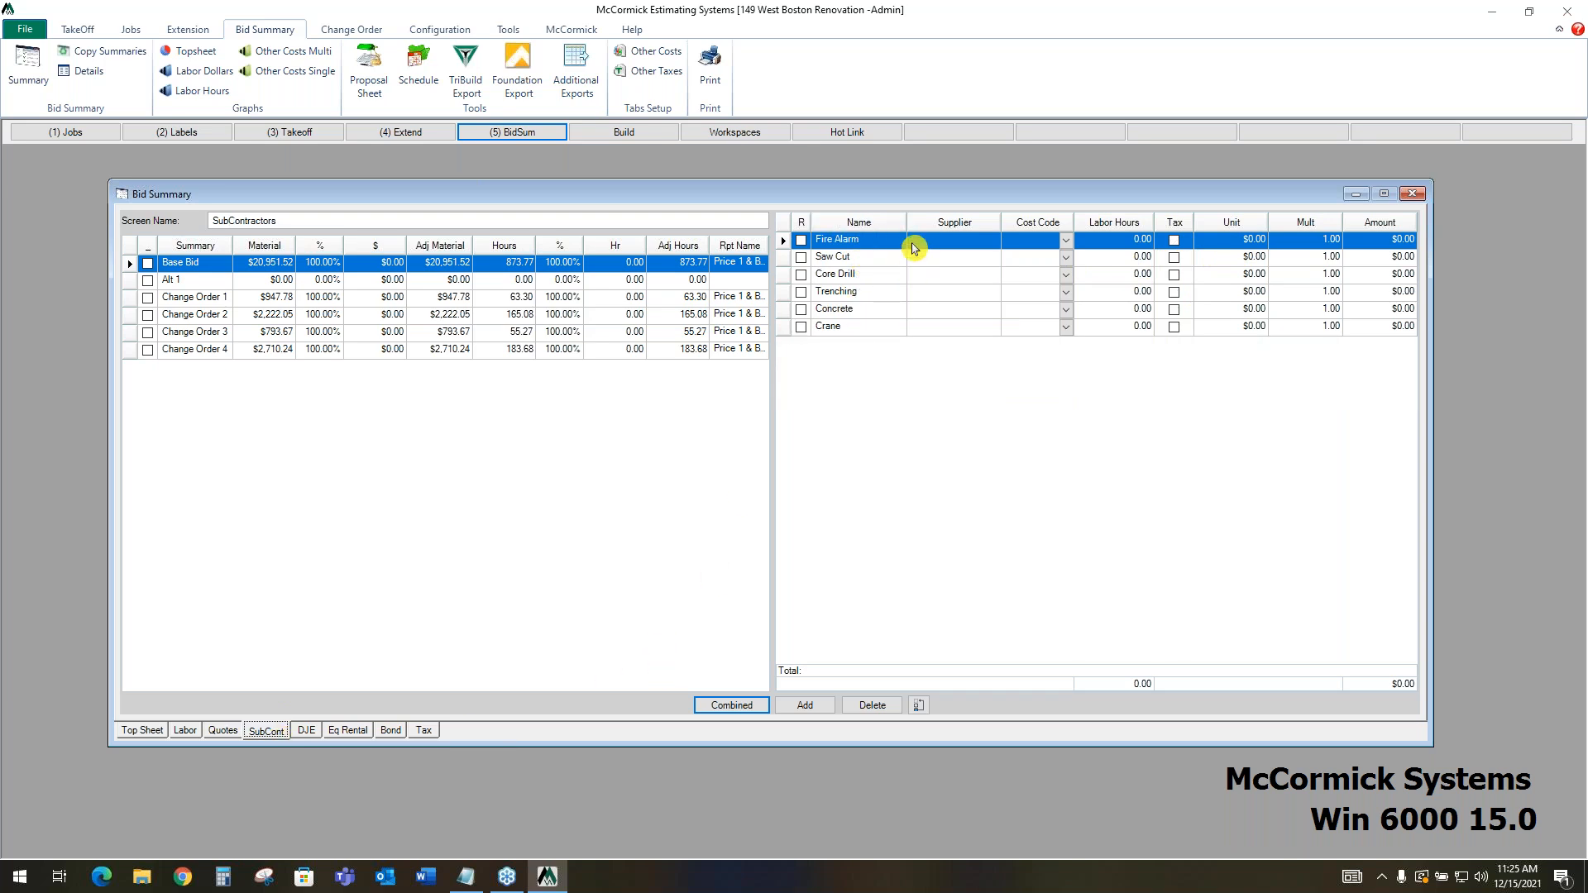
pyautogui.click(1214, 242)
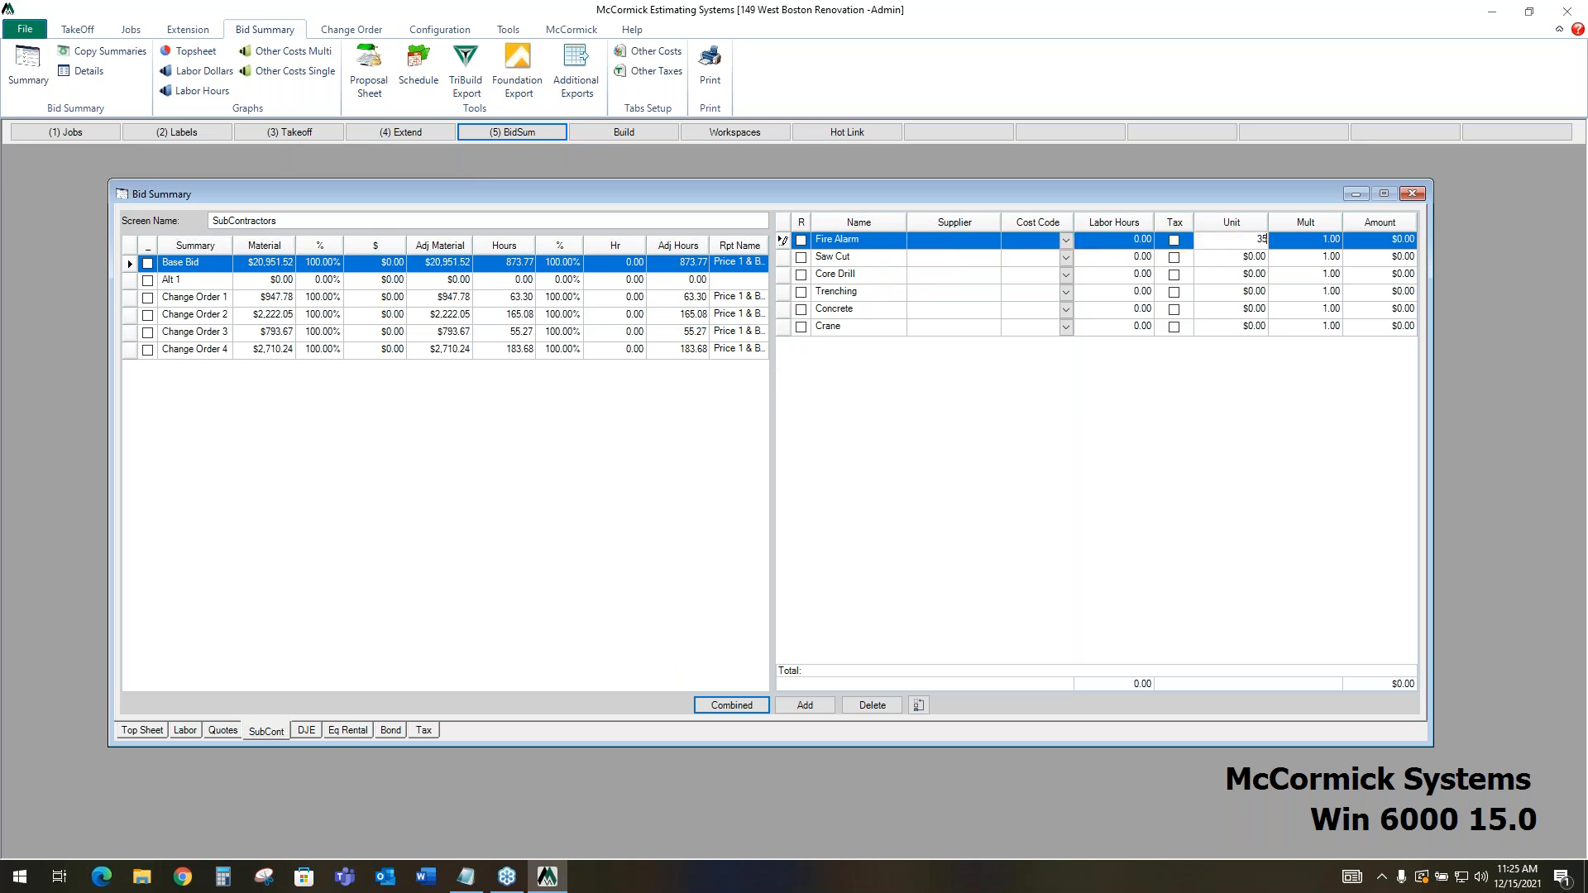
pyautogui.write('3500')
pyautogui.click(1209, 257)
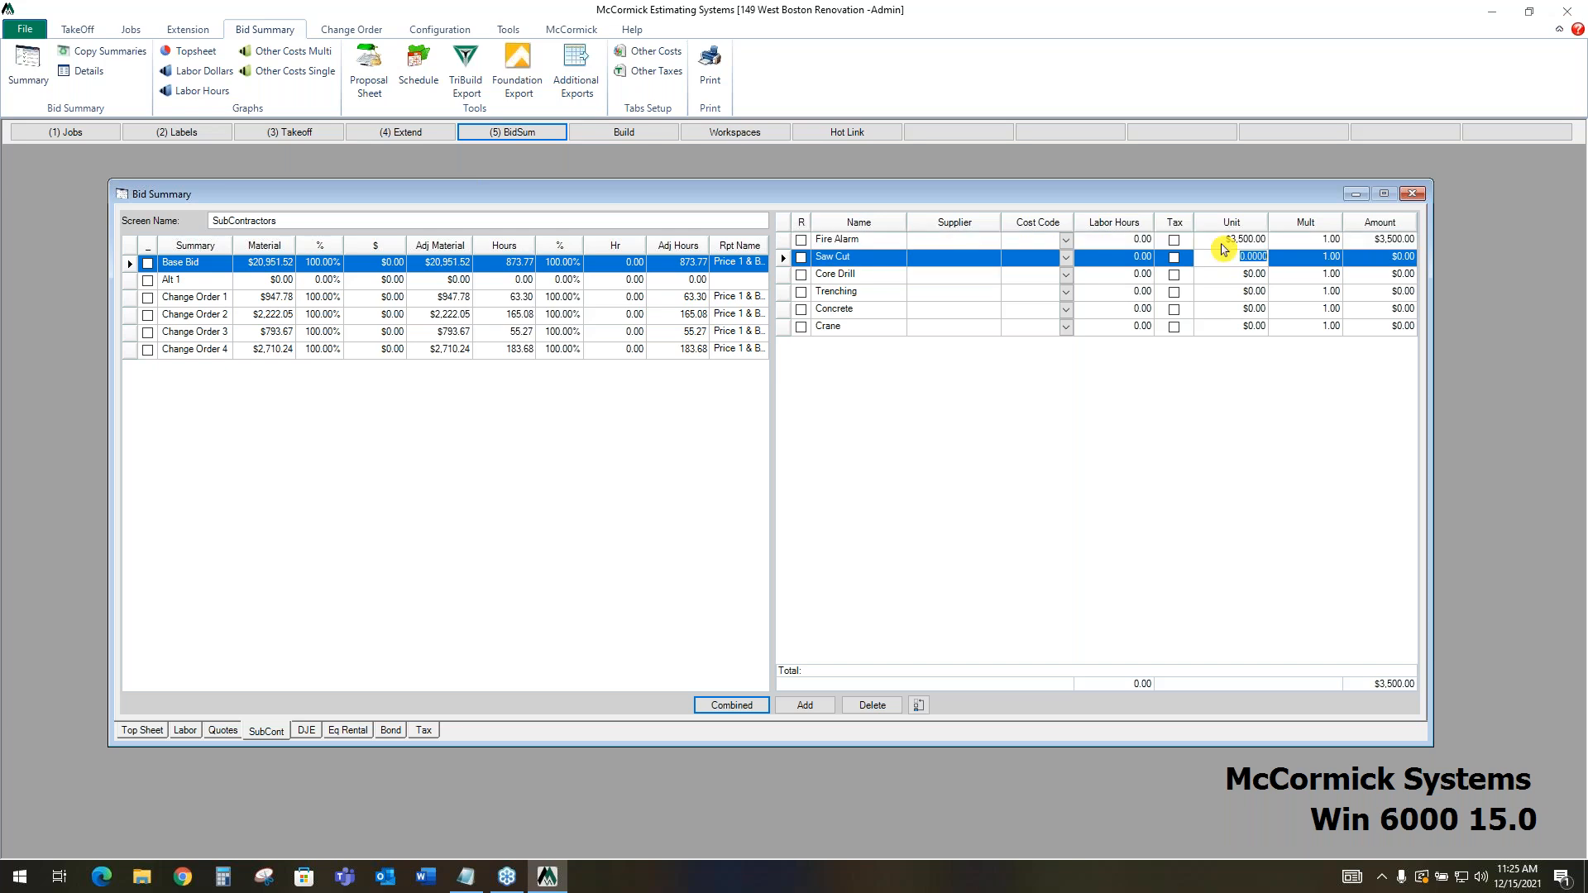
# Enter taxable direct job expenses of $1,700 for Permit / Fees and $500 for Fuel, Oil & Gas
pyautogui.click(309, 731)
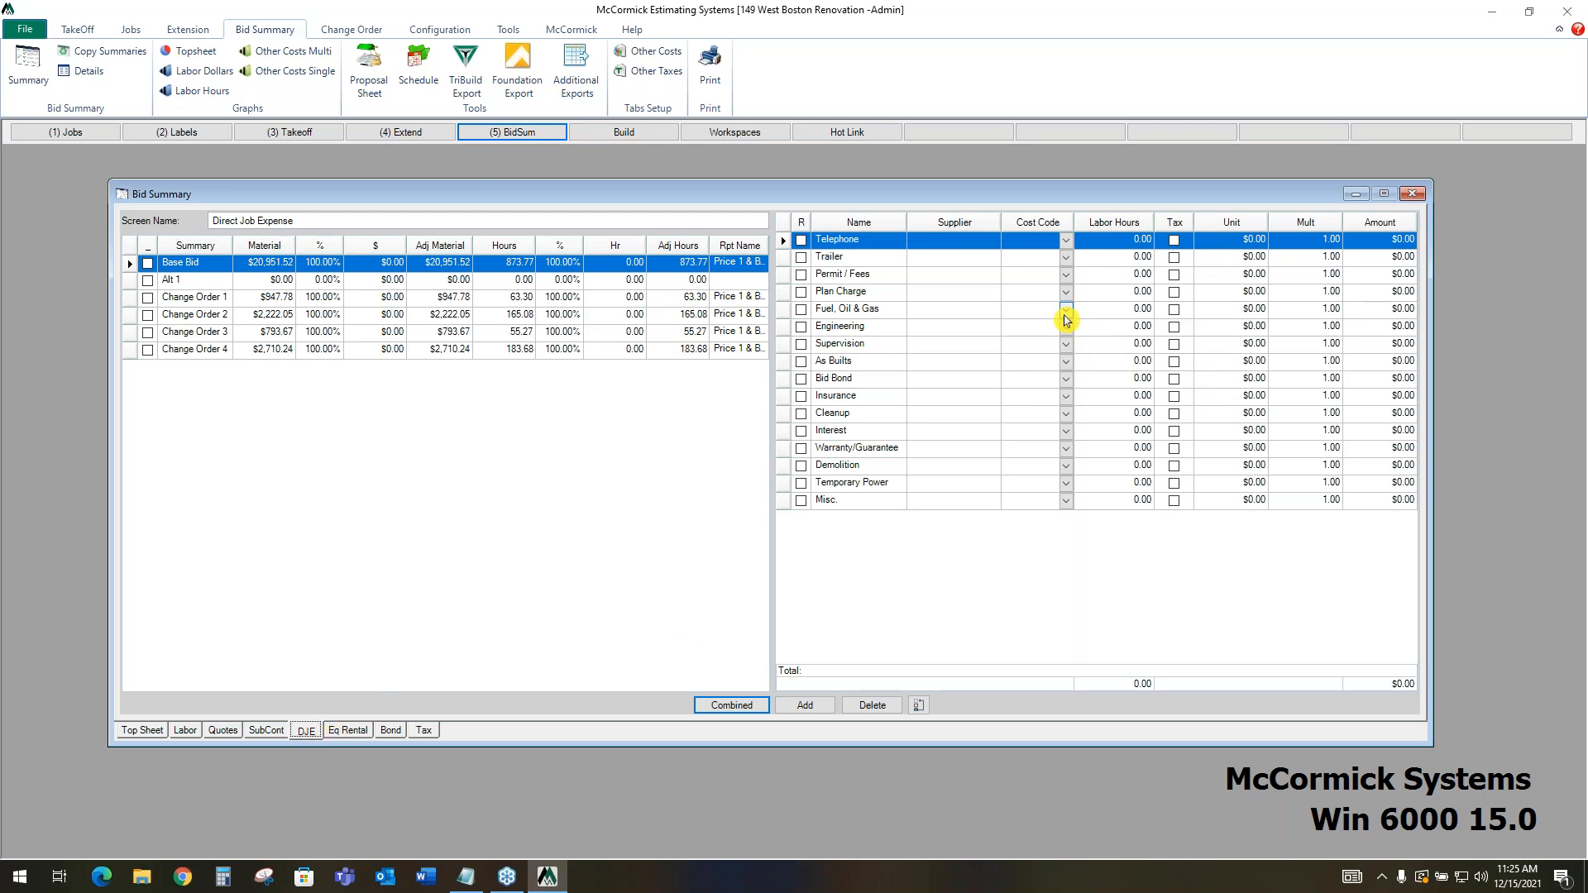
pyautogui.click(1222, 274)
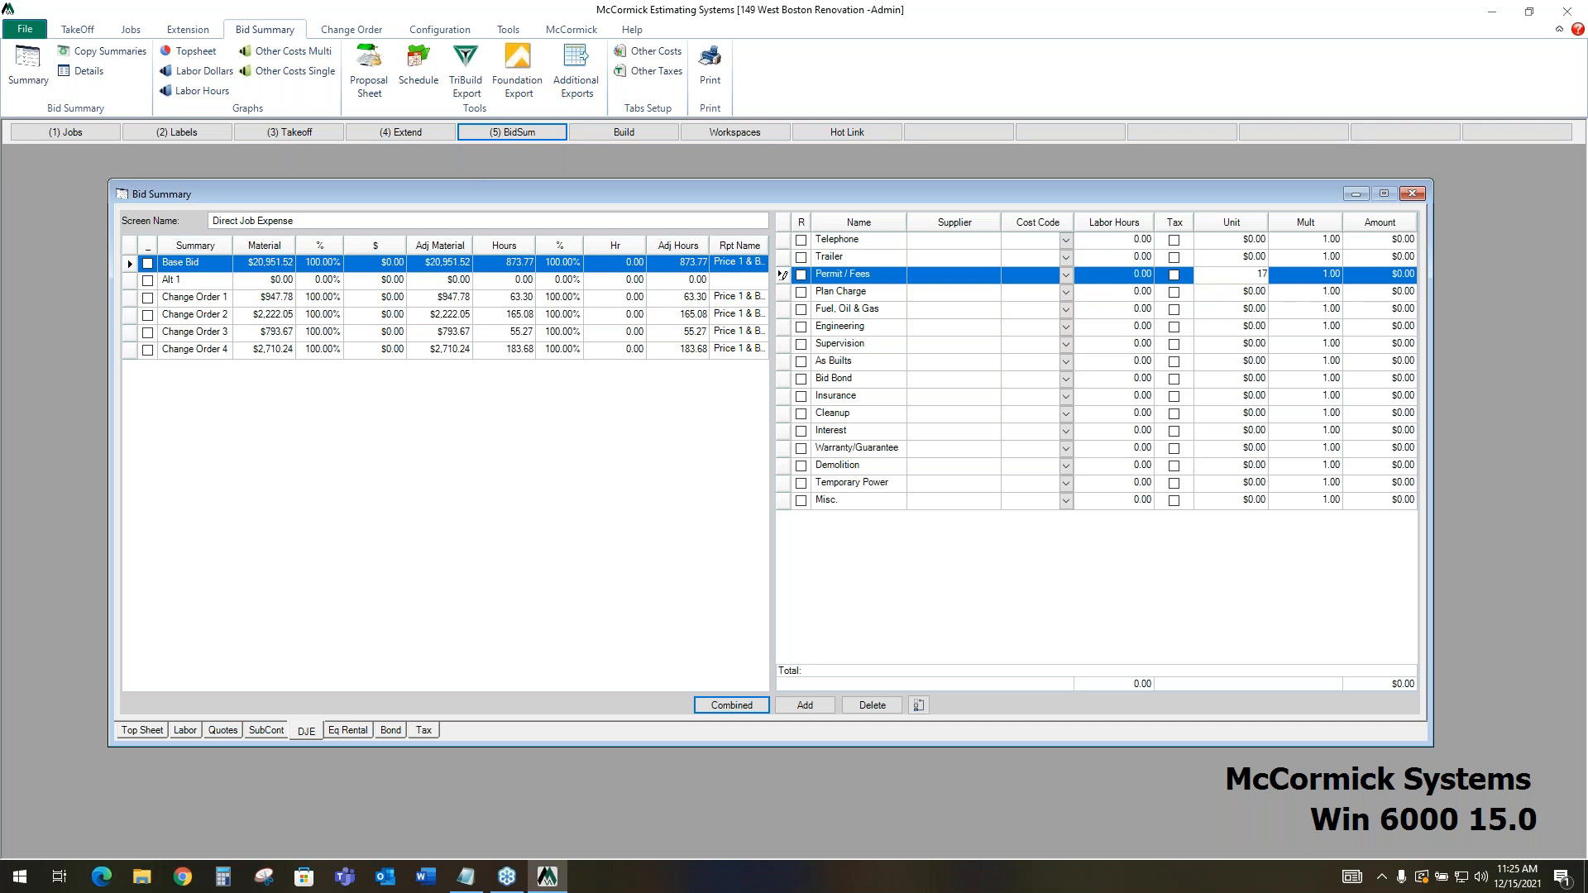
pyautogui.write('1700')
pyautogui.click(1174, 275)
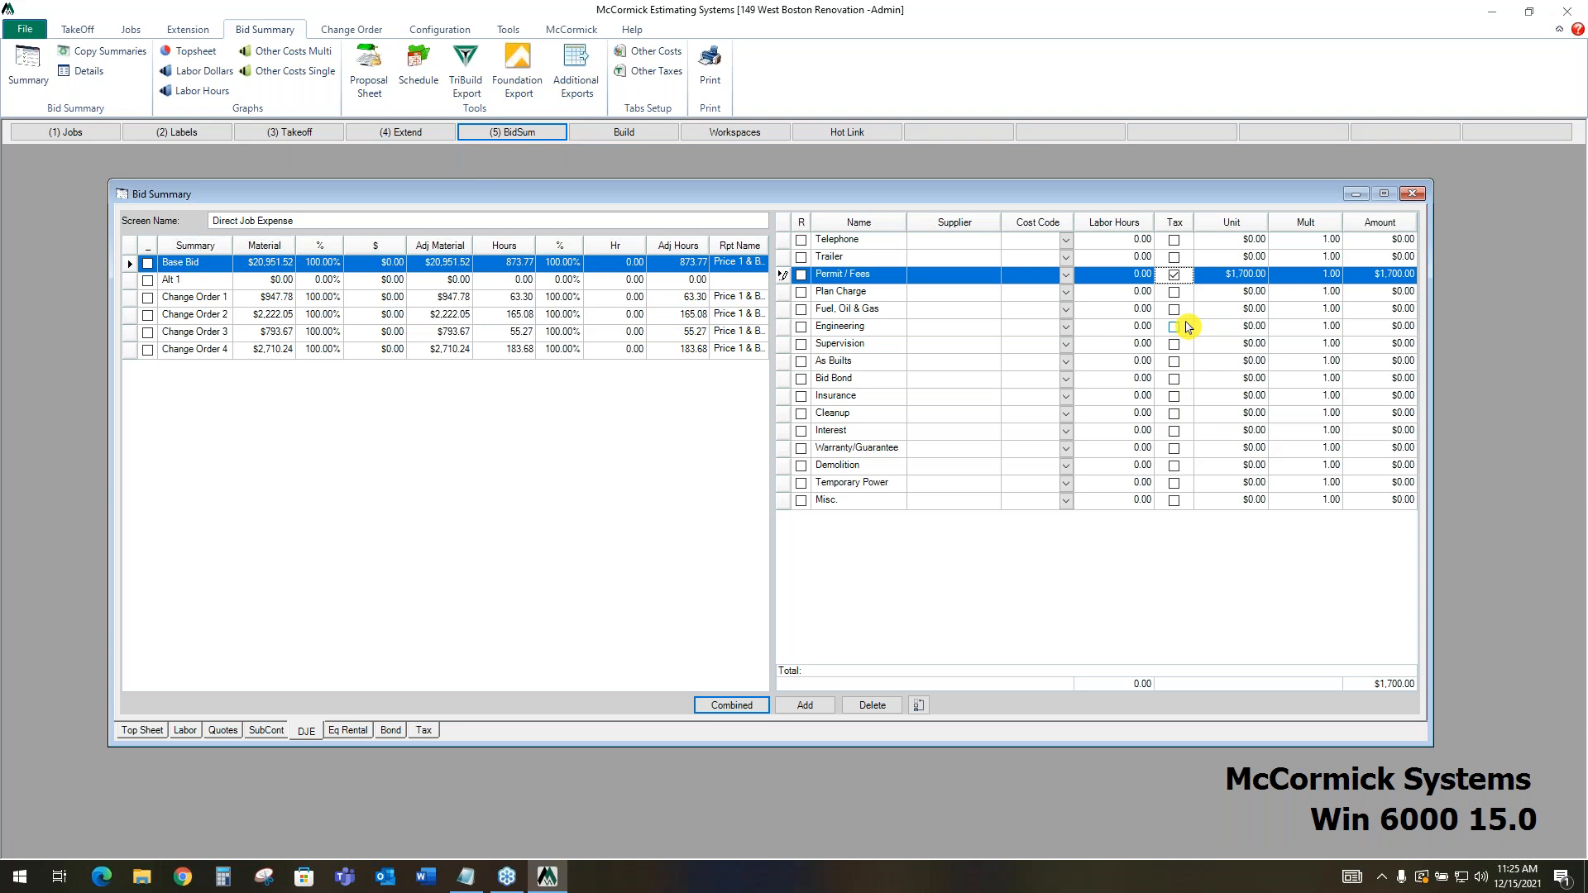
pyautogui.click(1174, 309)
pyautogui.press('Tab')
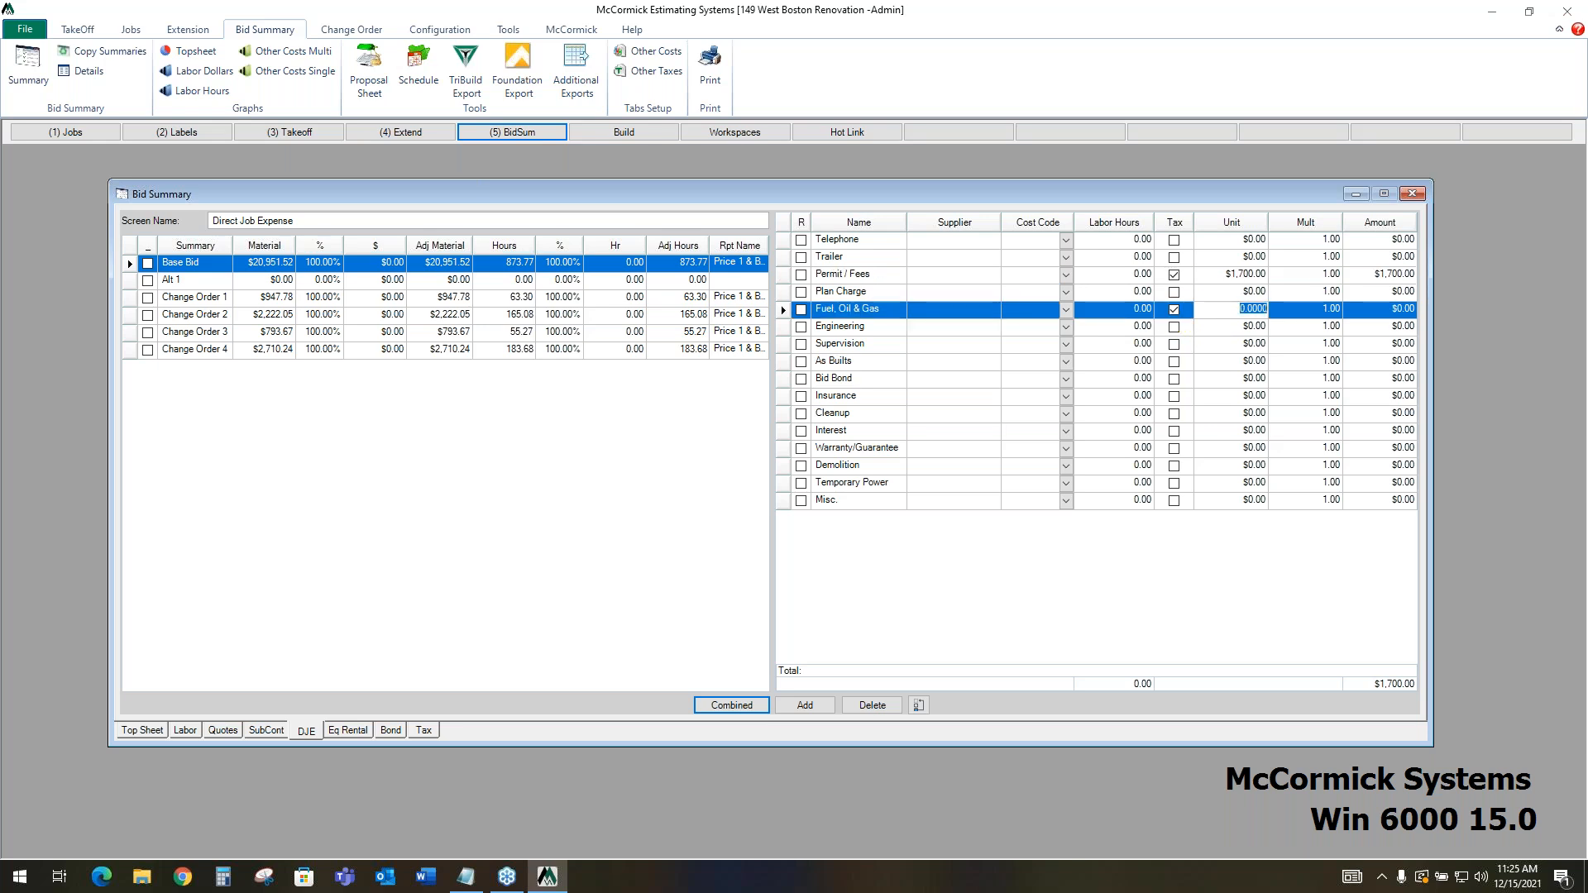
pyautogui.write('500')
pyautogui.click(1217, 327)
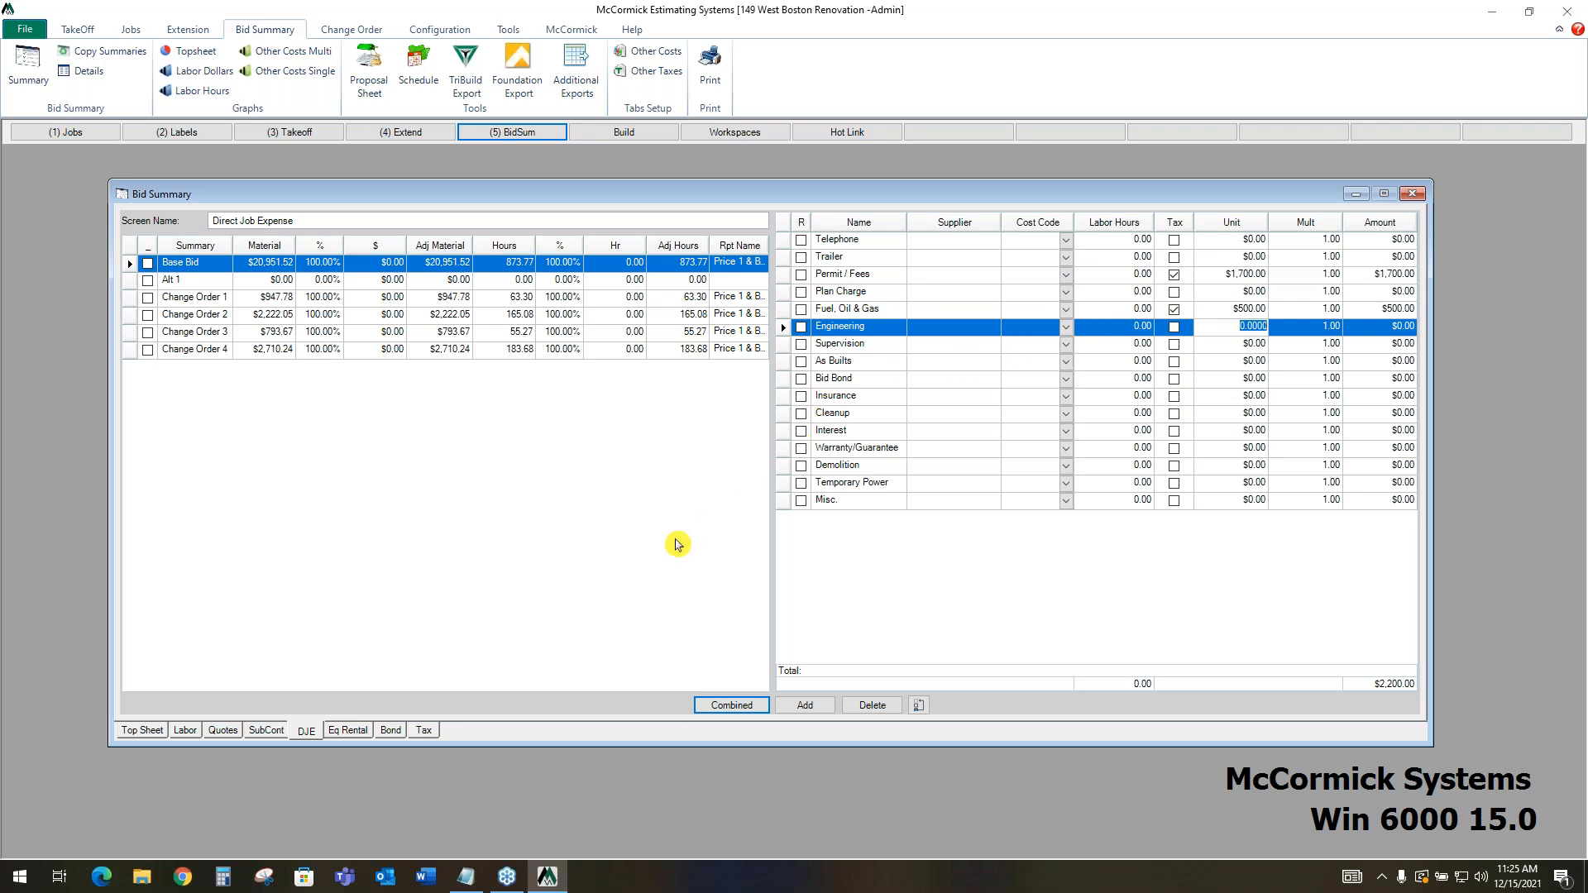
# Enter a taxable Bucket Truck equipment rental with a unit cost of $275 and a multiplier of 5
pyautogui.click(340, 732)
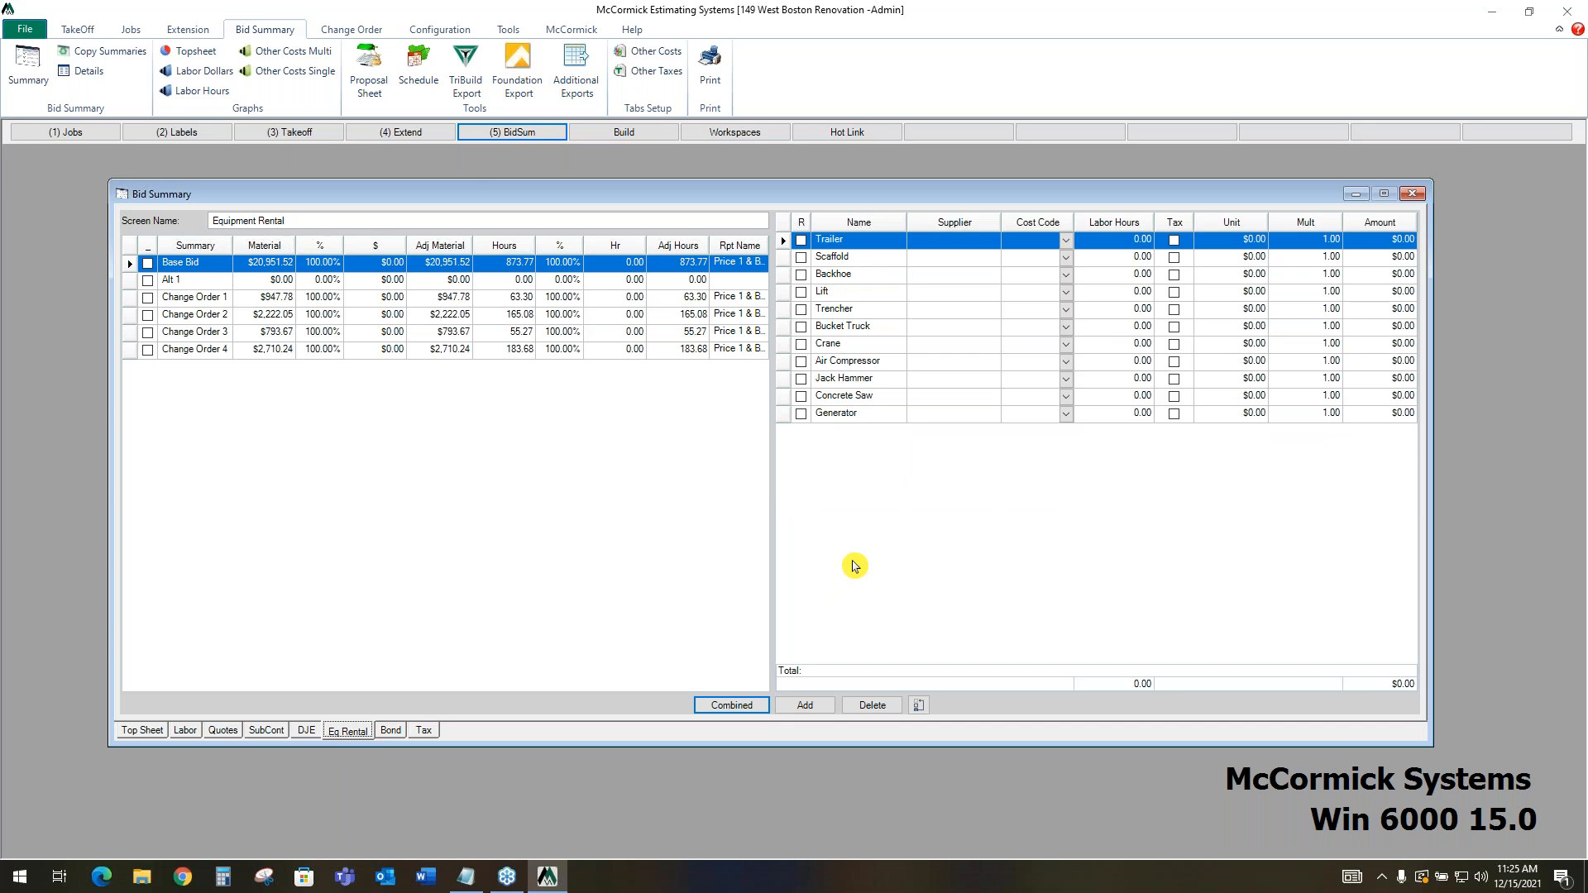
pyautogui.click(1173, 326)
pyautogui.click(1313, 336)
pyautogui.click(1254, 330)
pyautogui.write('275')
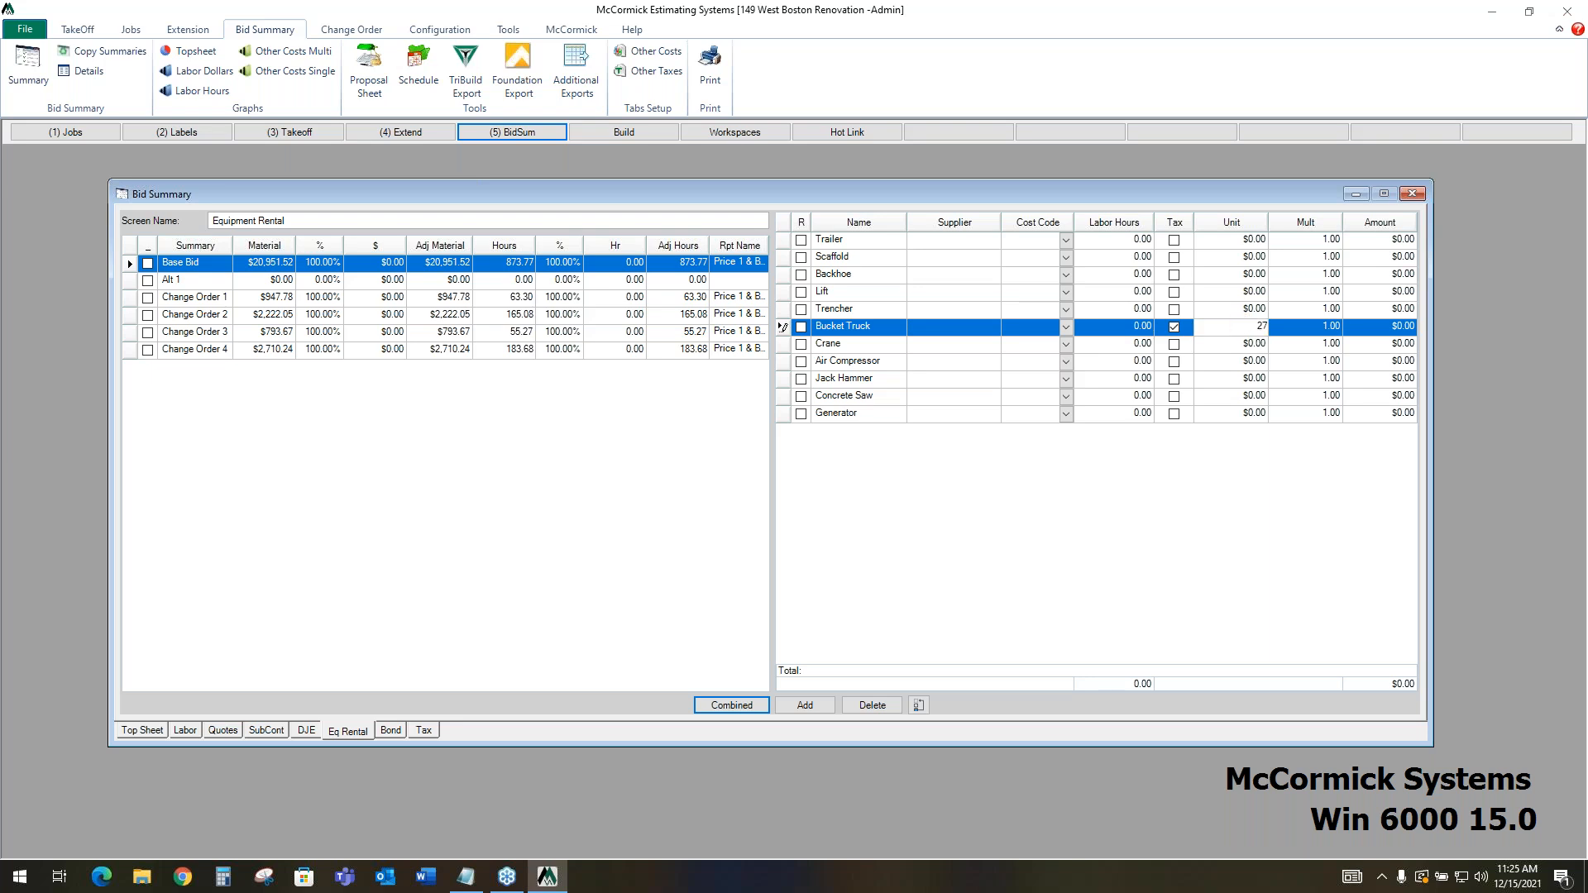
pyautogui.press('Tab')
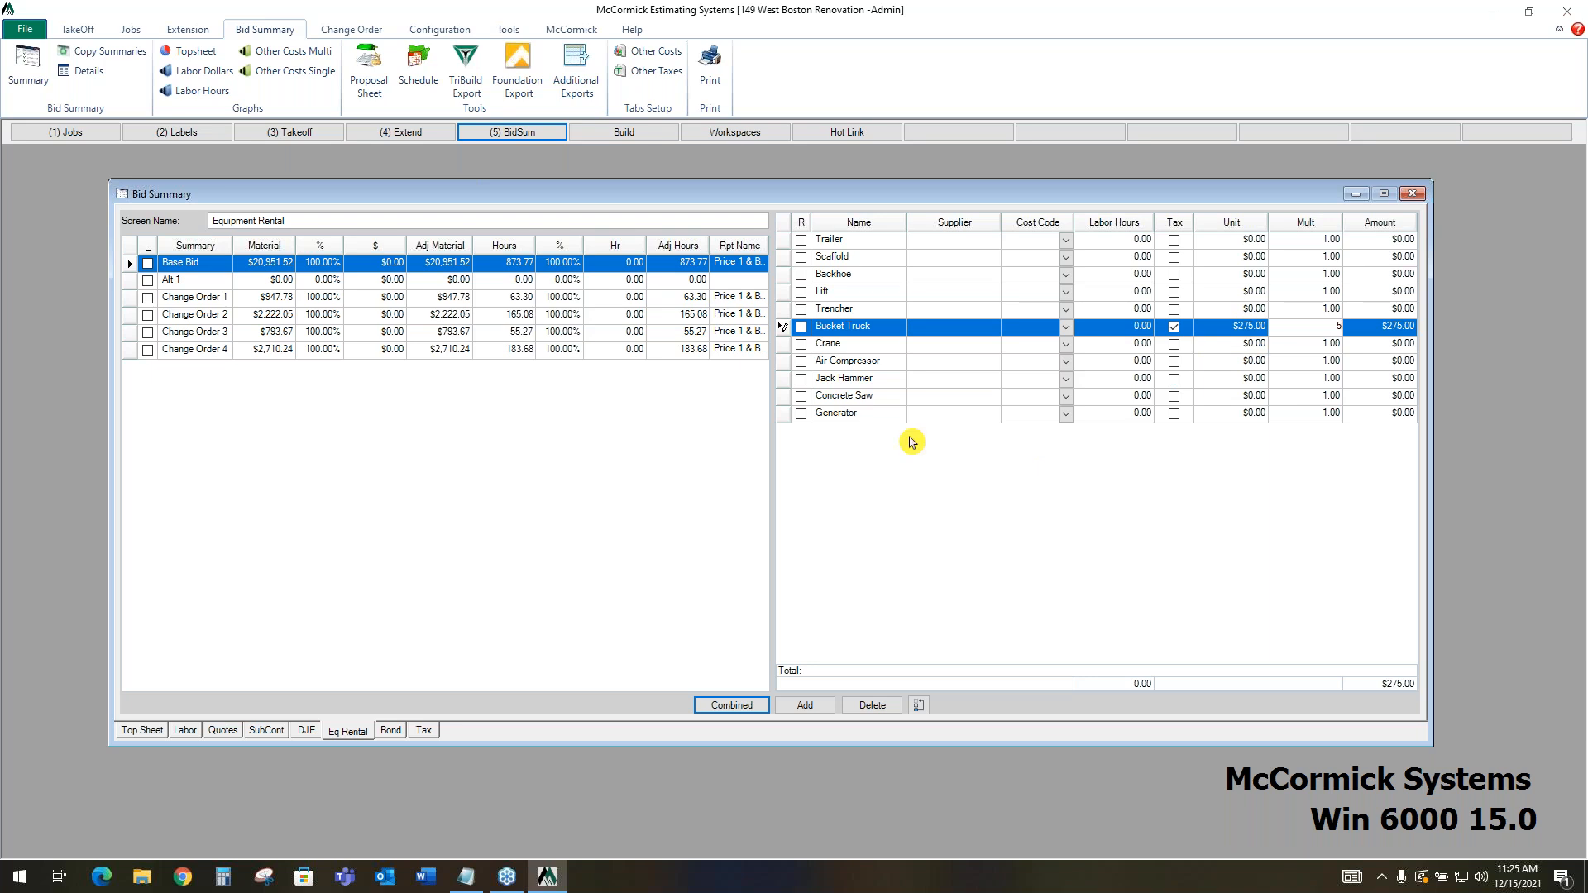
pyautogui.click(879, 379)
# Review the bond table's ranges and percentages and the tax rates for each cost category
pyautogui.click(390, 730)
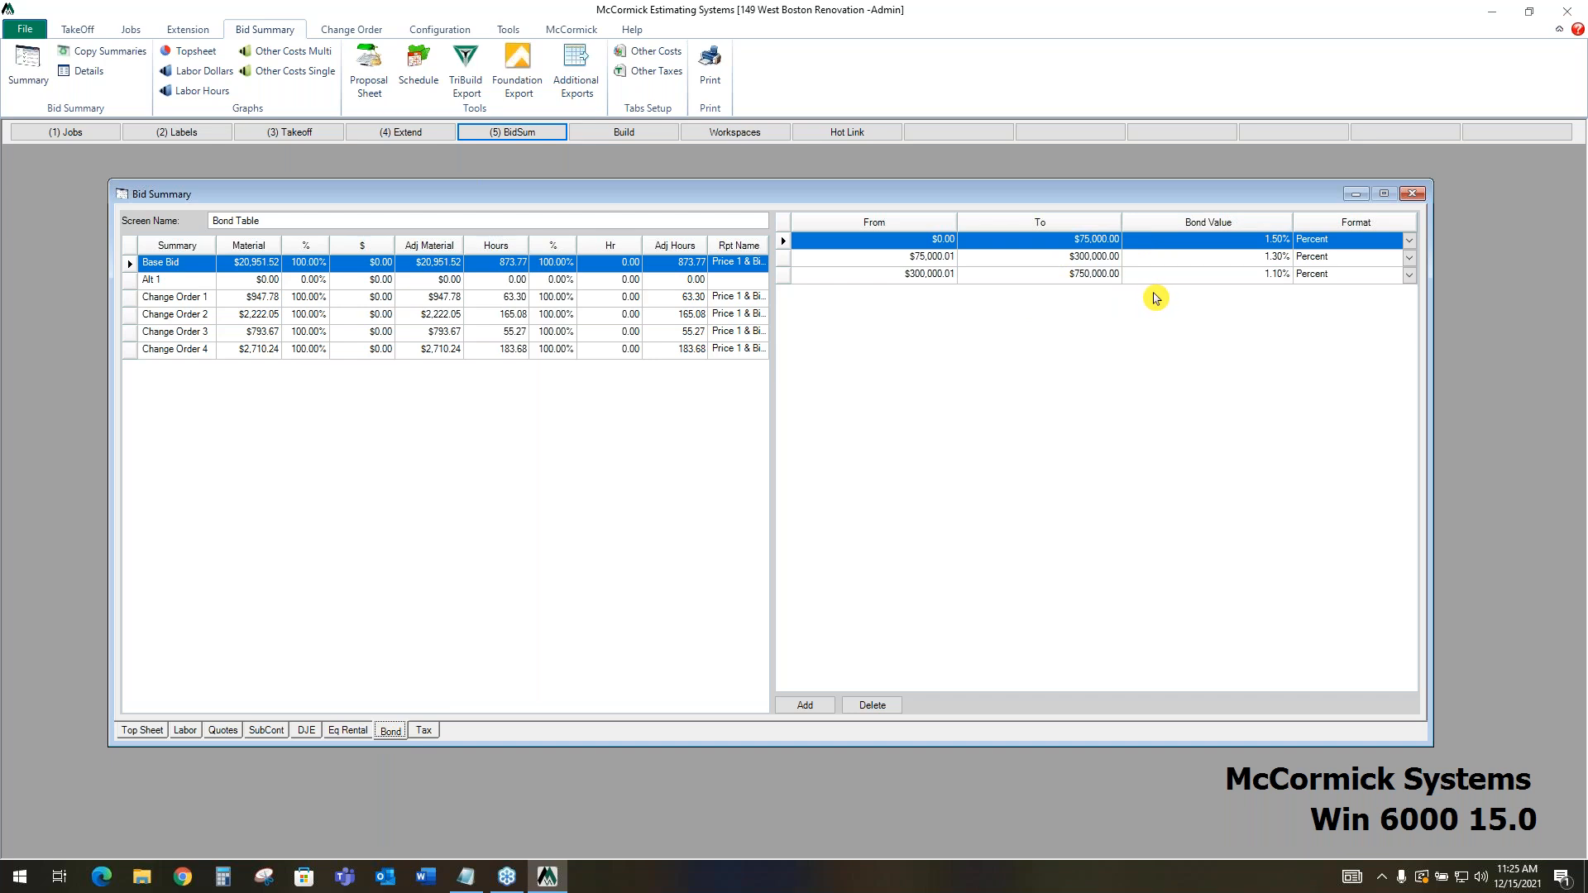
pyautogui.click(423, 731)
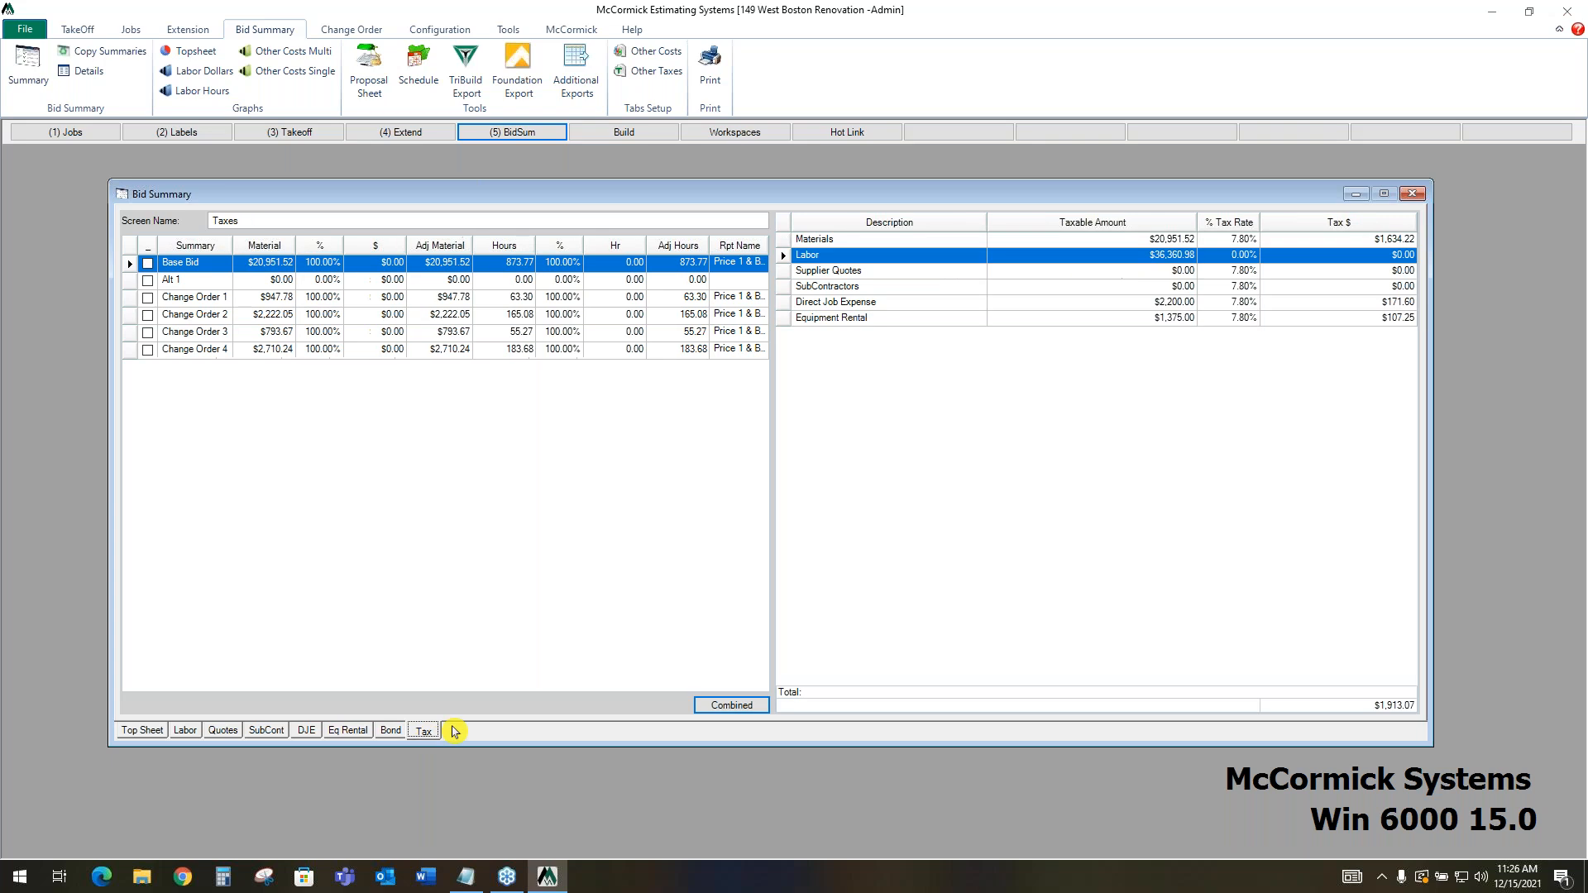
pyautogui.click(1249, 228)
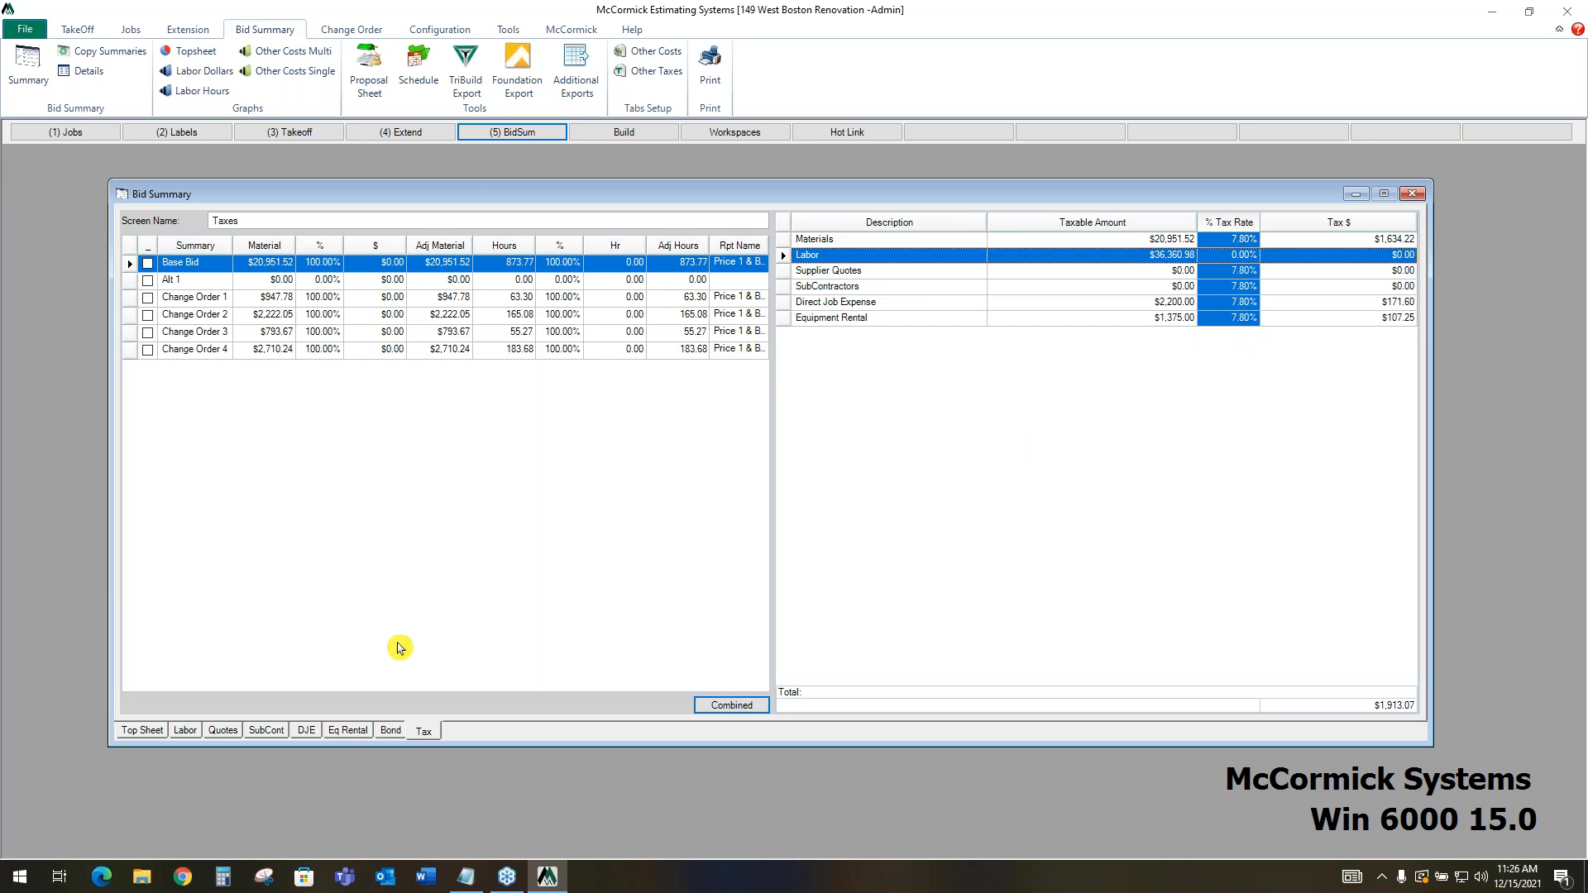
# Review the top sheet's Raw Cost w/ Tax, Overhead and Profit lines
pyautogui.click(160, 734)
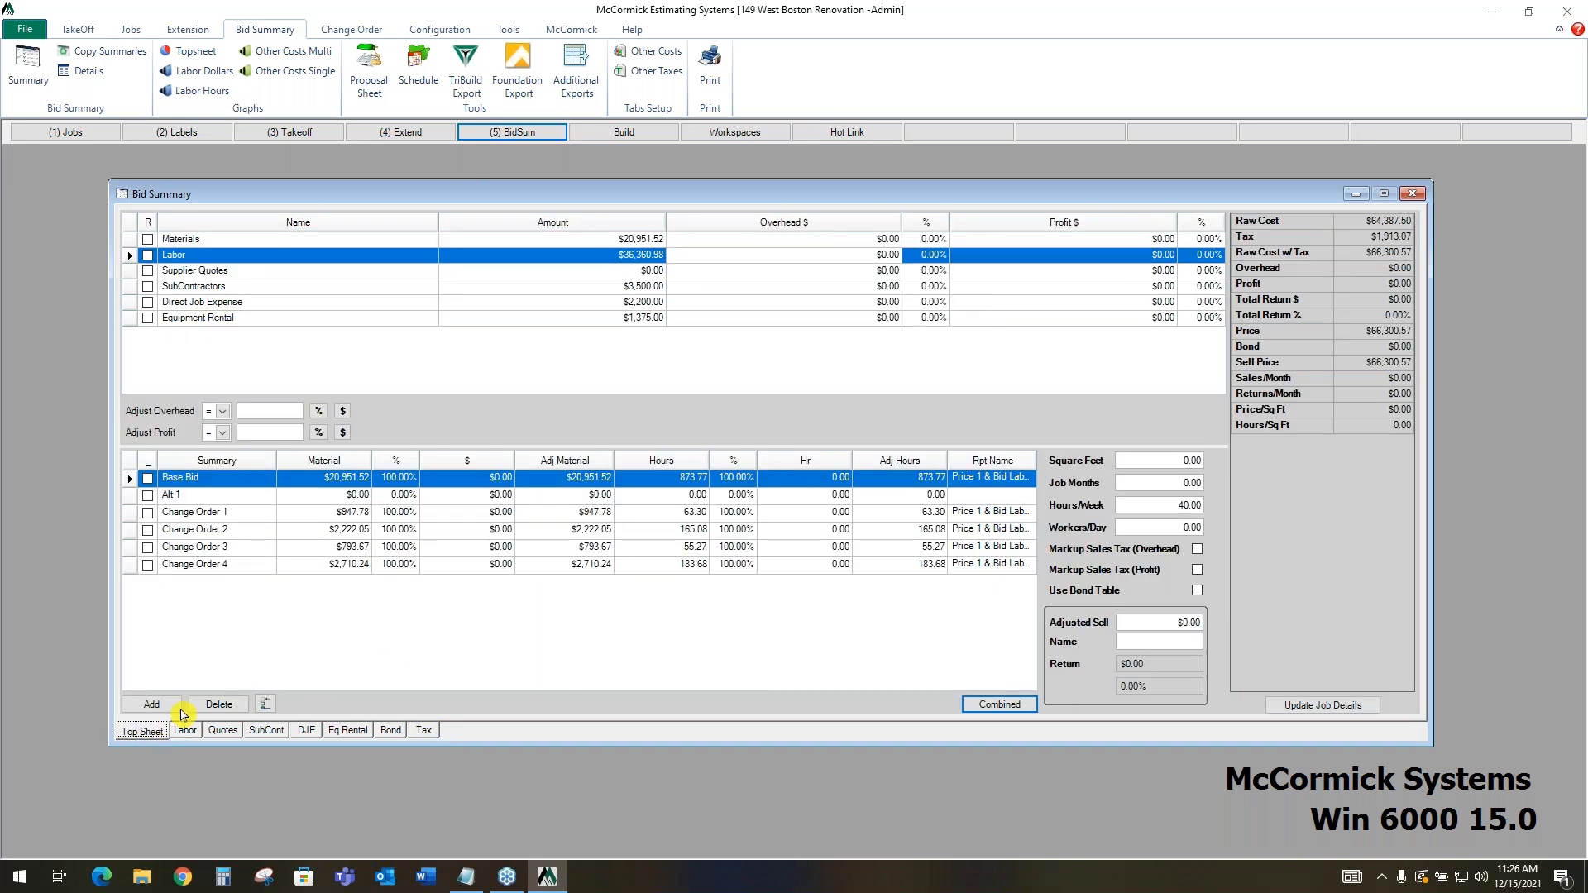
pyautogui.click(1270, 254)
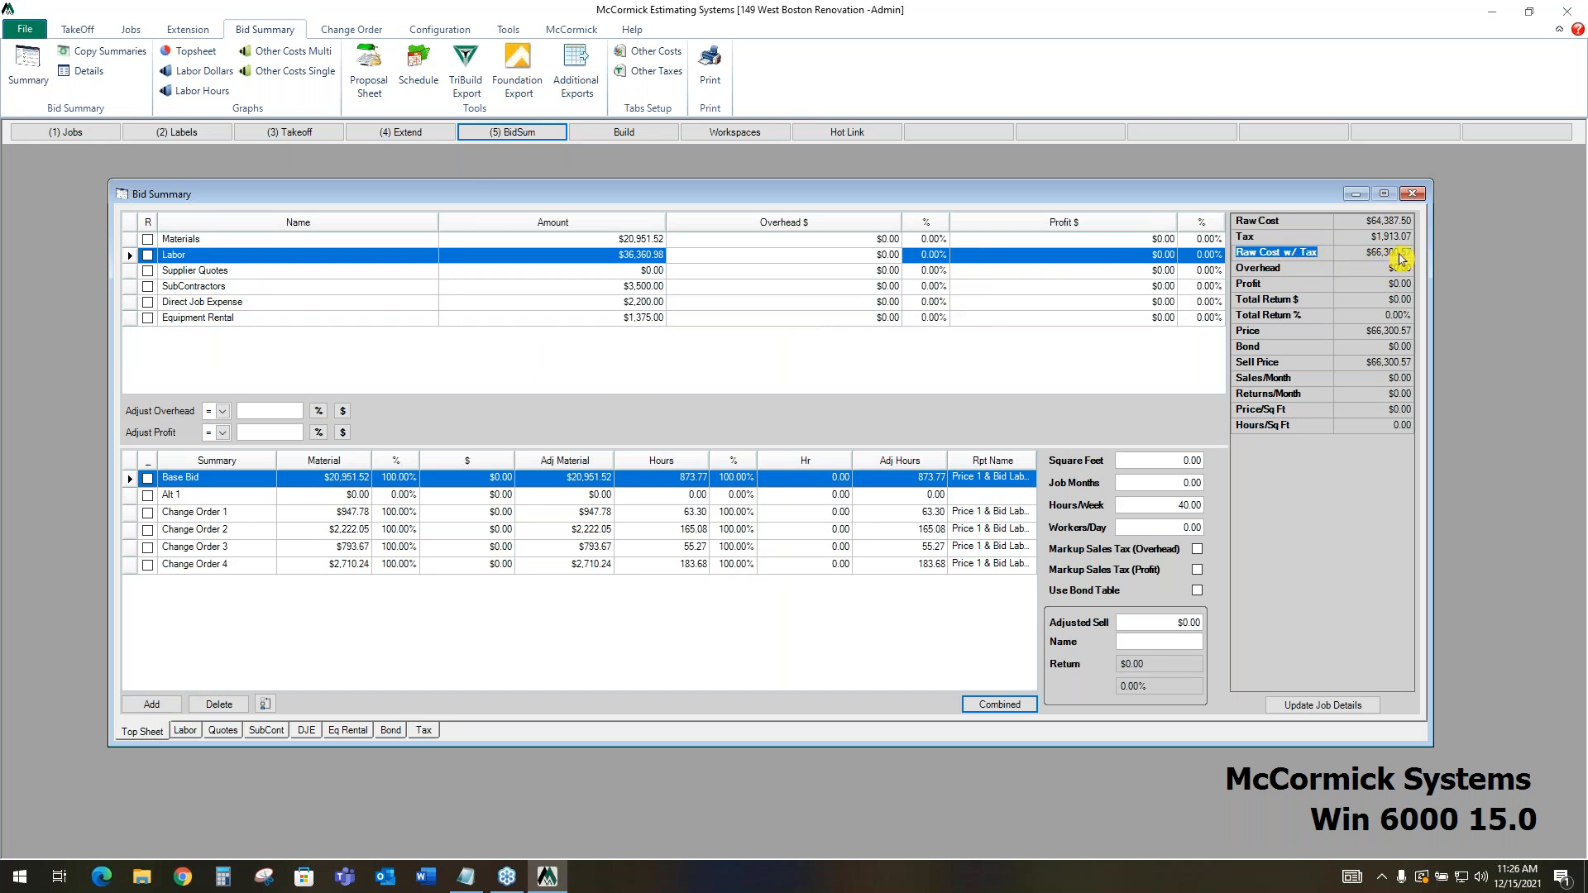
pyautogui.click(1293, 270)
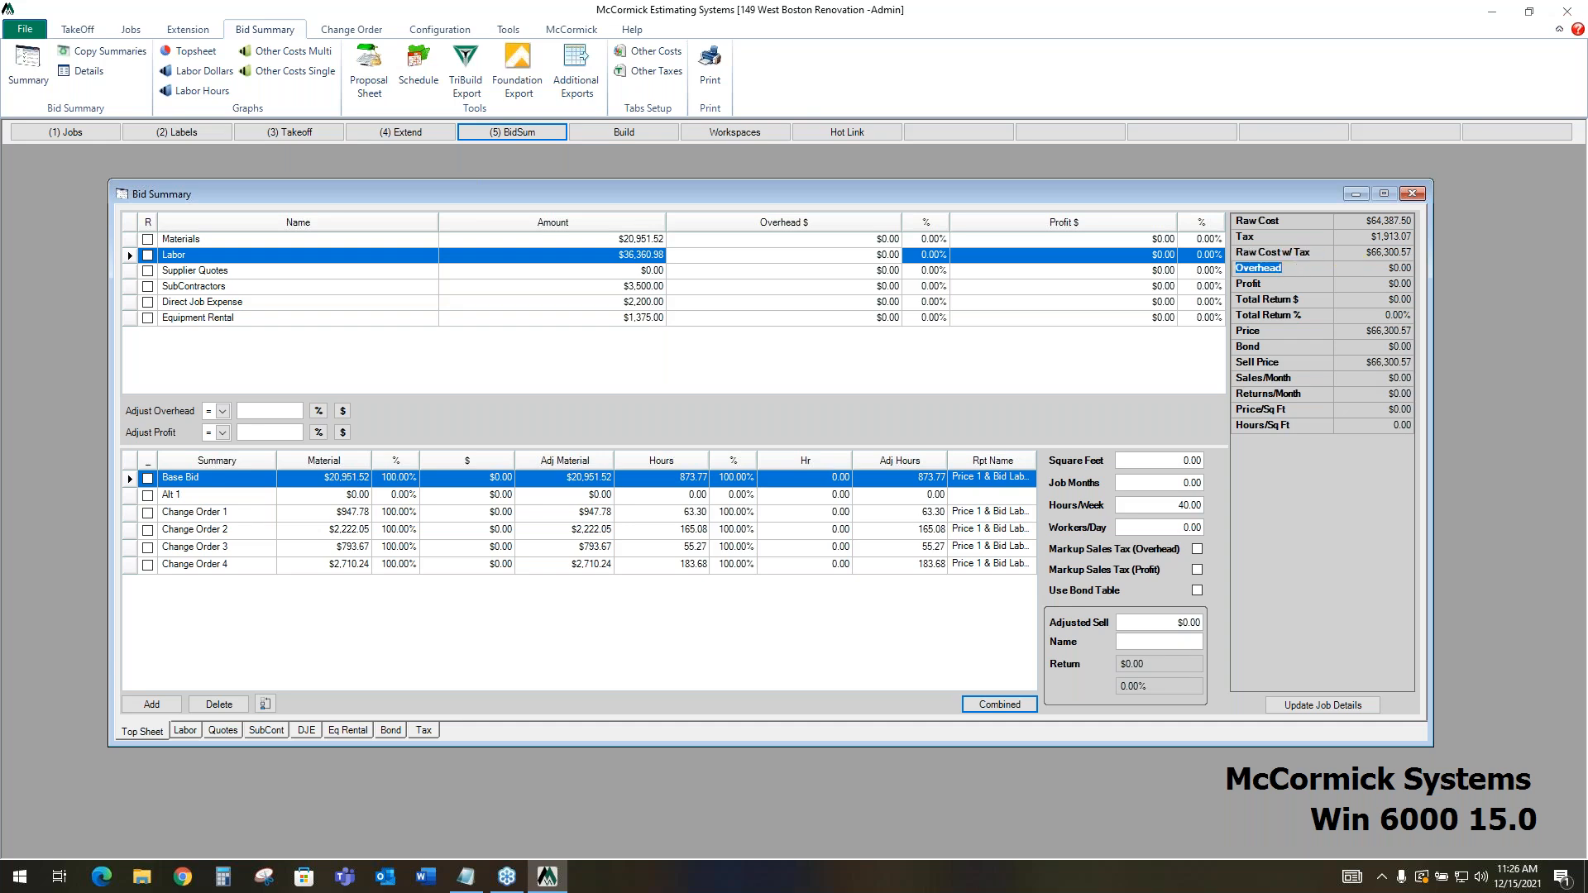
pyautogui.click(1295, 284)
# Apply 10% overhead to all cost categories on the top sheet
pyautogui.click(832, 241)
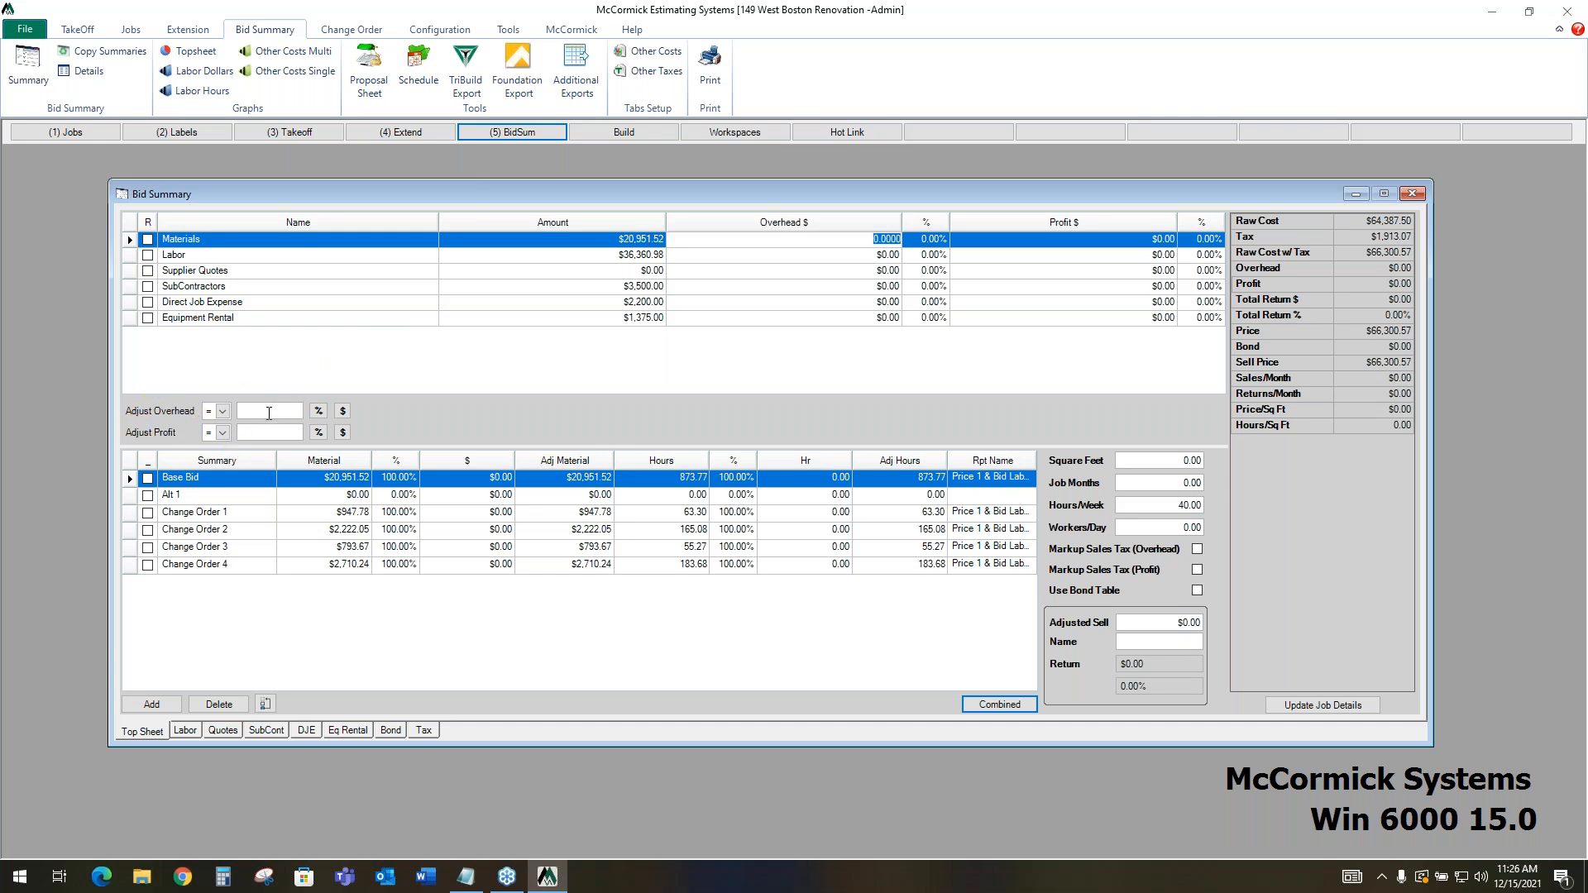
pyautogui.write('0')
pyautogui.click(320, 414)
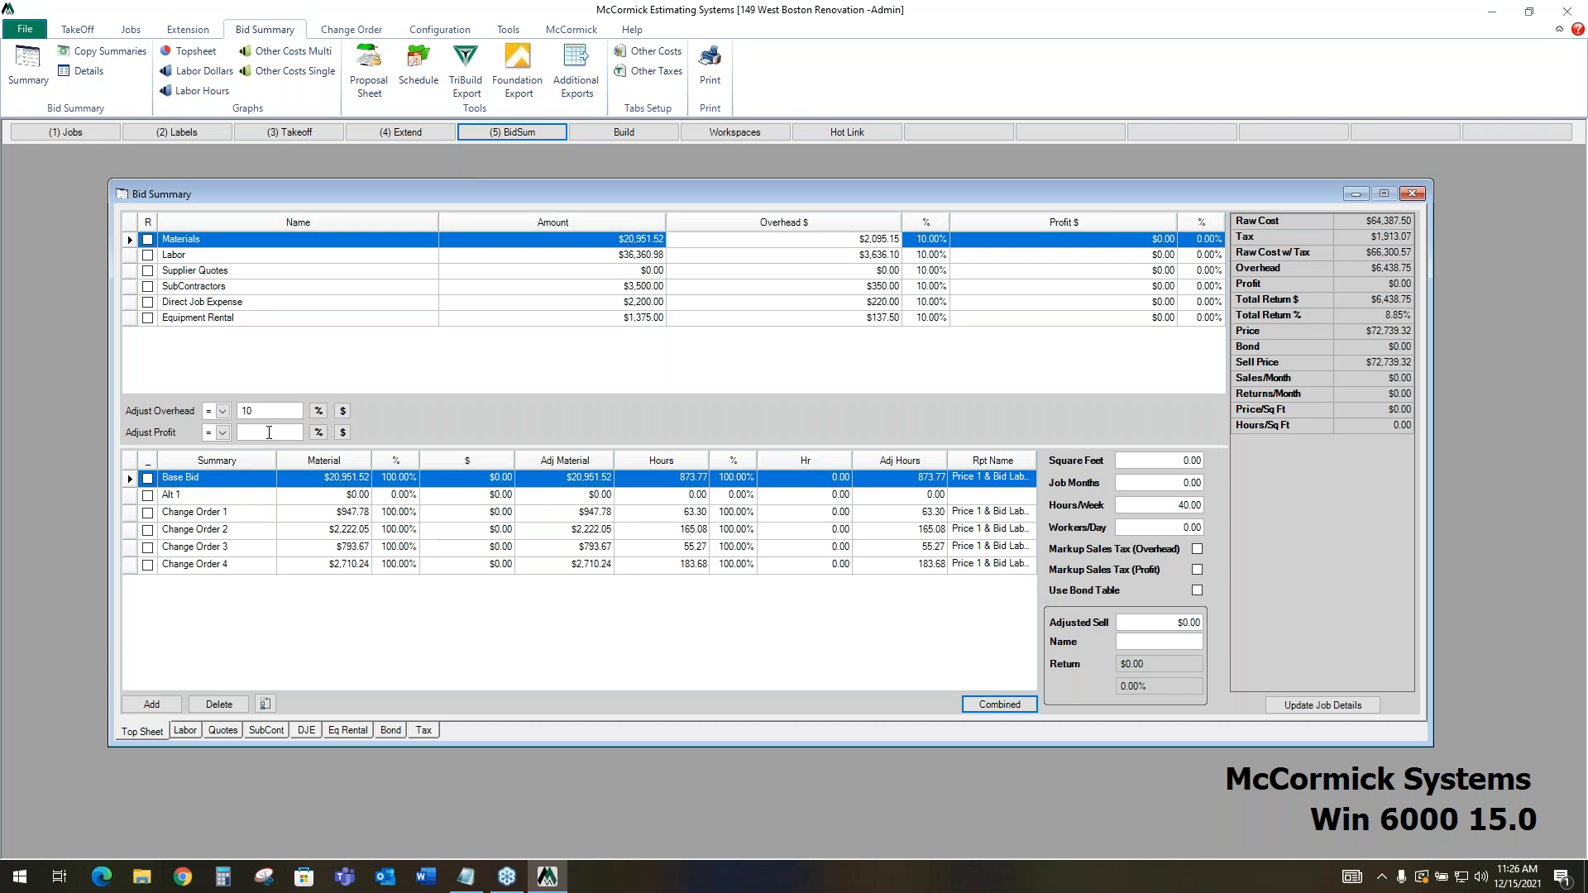
# Apply 15% profit to all cost categories on the top sheet, and override the Labor row's overhead and profit with 7% each
pyautogui.click(319, 434)
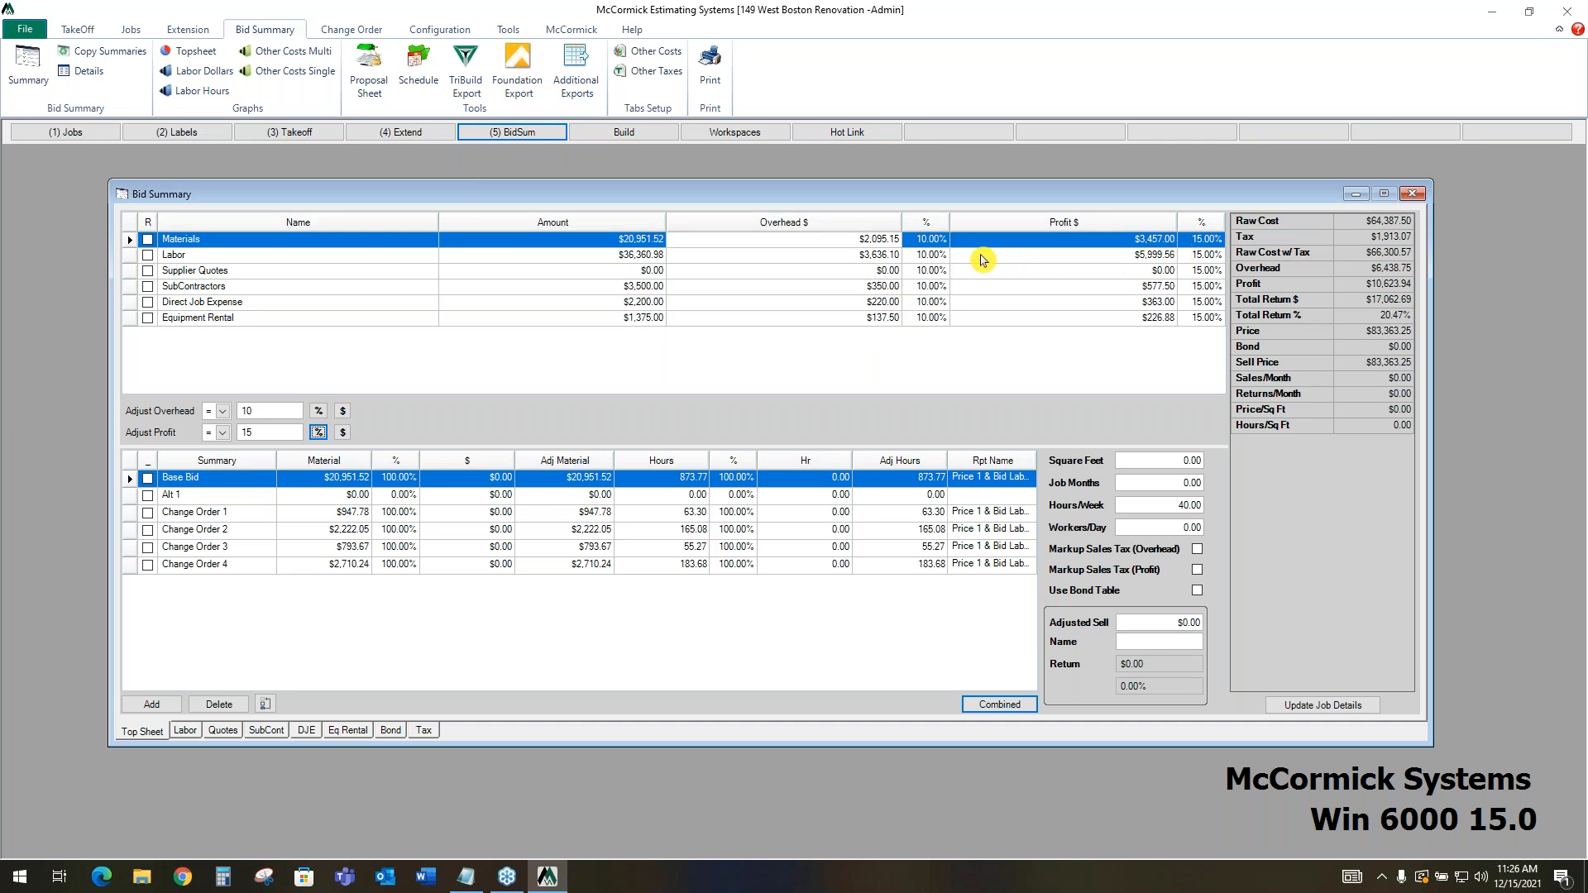
pyautogui.click(932, 255)
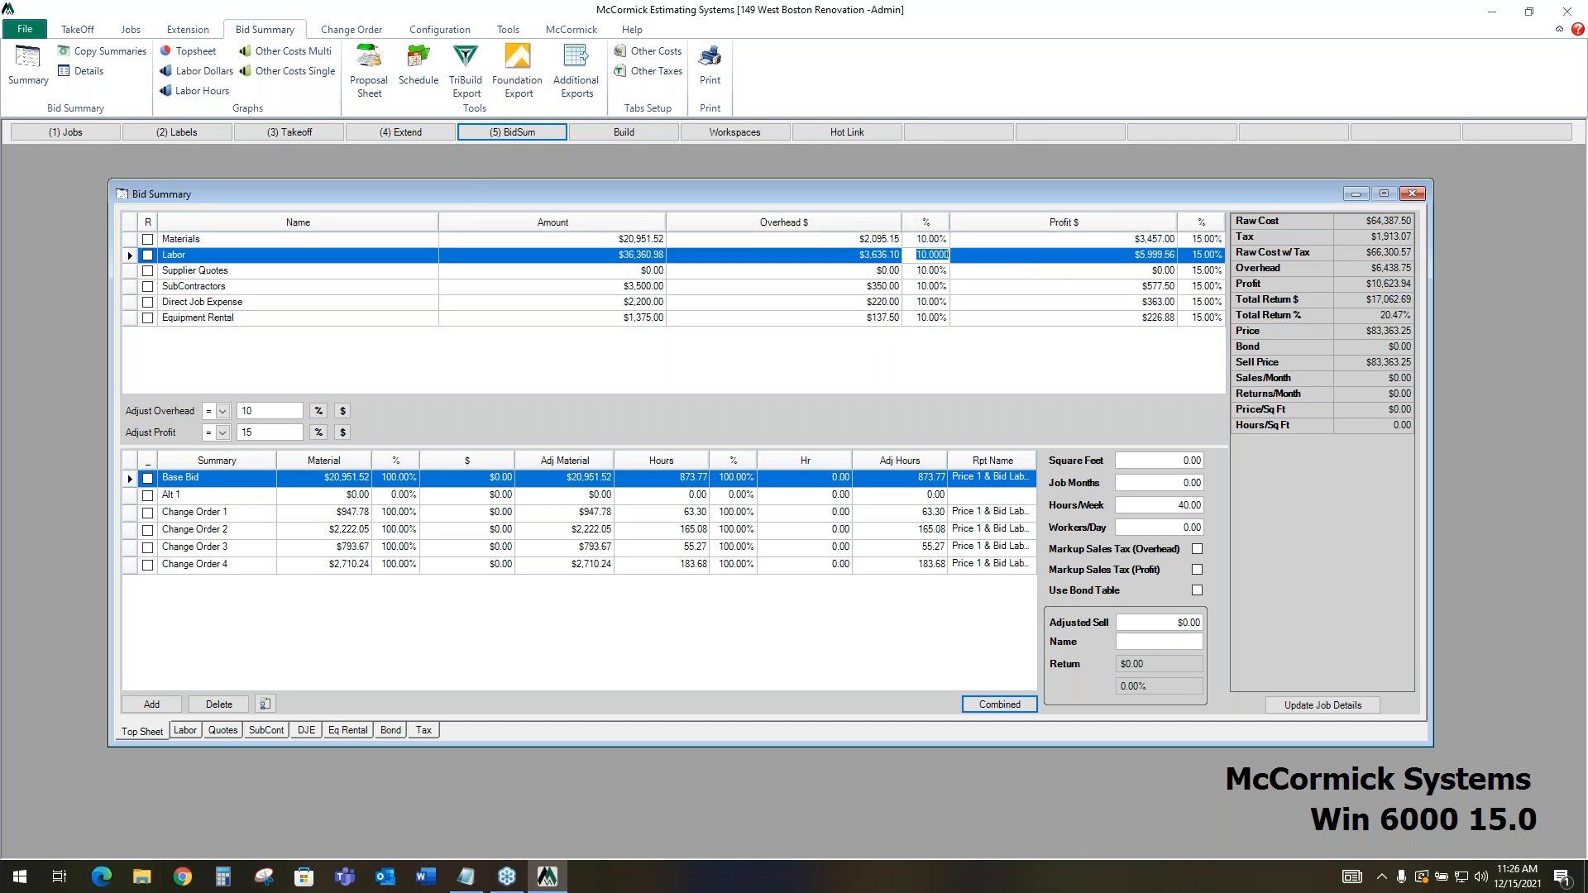
pyautogui.write('7')
pyautogui.click(1206, 255)
pyautogui.write('7')
pyautogui.click(1203, 270)
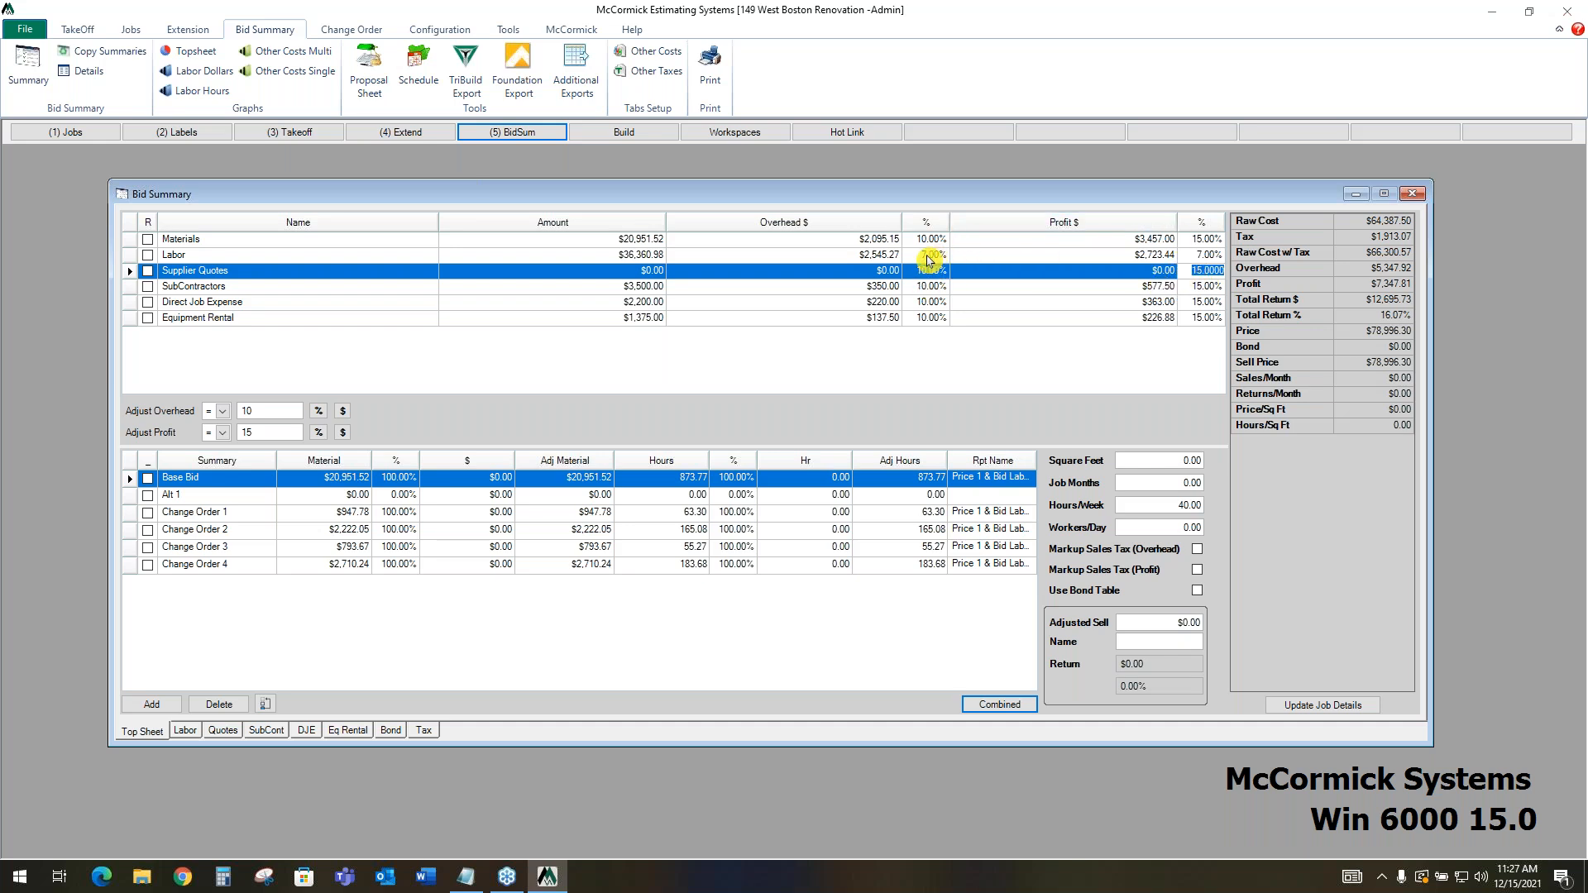
# Review the top sheet's Total Return $ and Sell Price lines, and switch to Notepad to show the sales contact details
pyautogui.click(1312, 301)
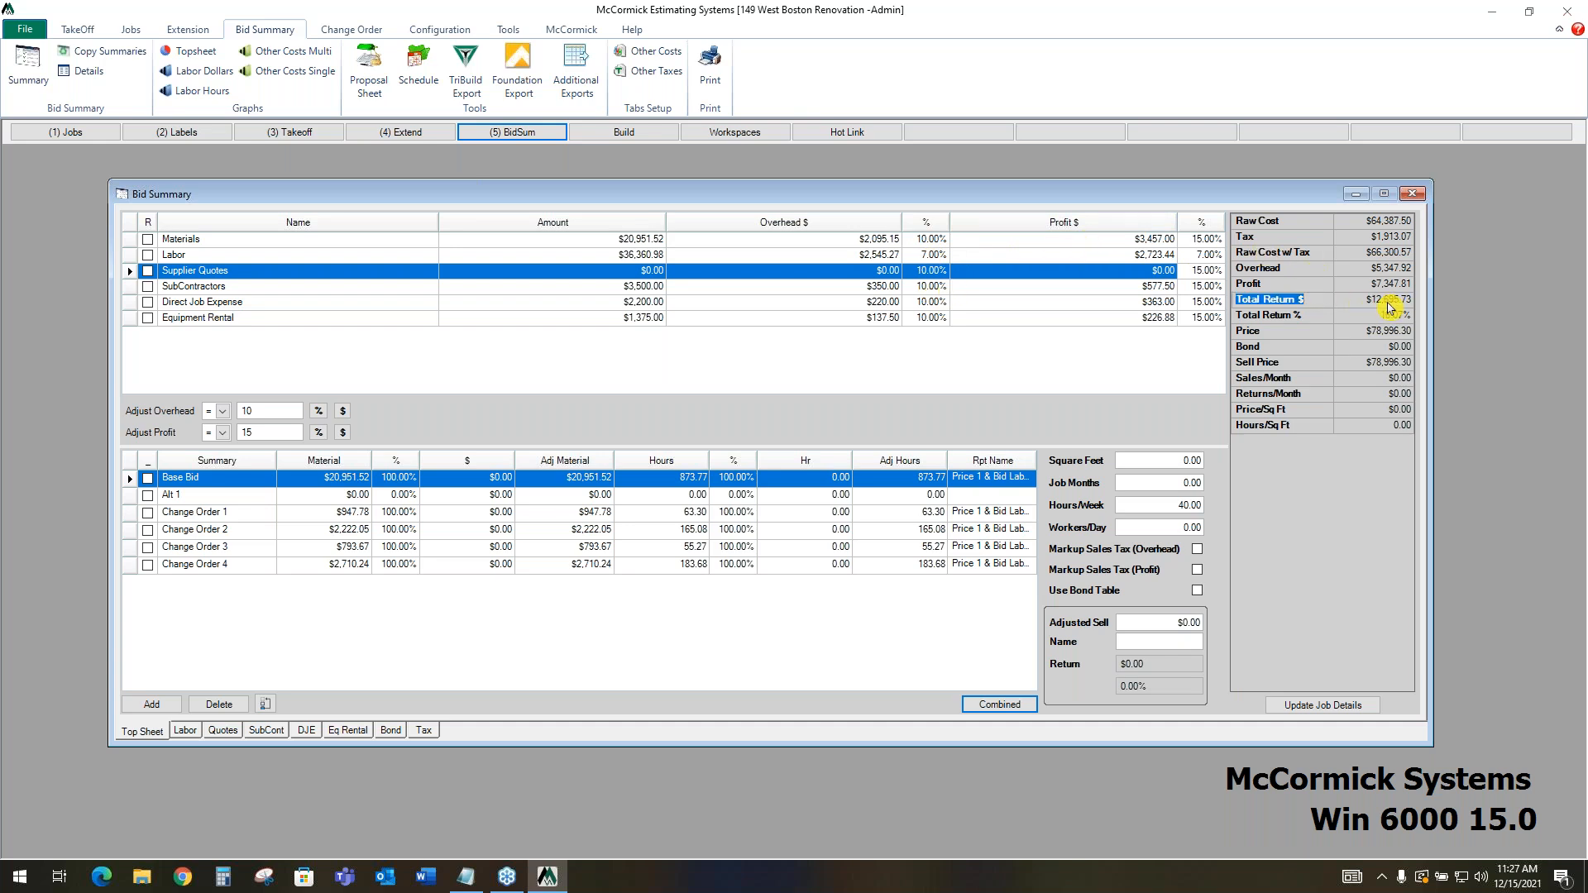
pyautogui.click(1294, 366)
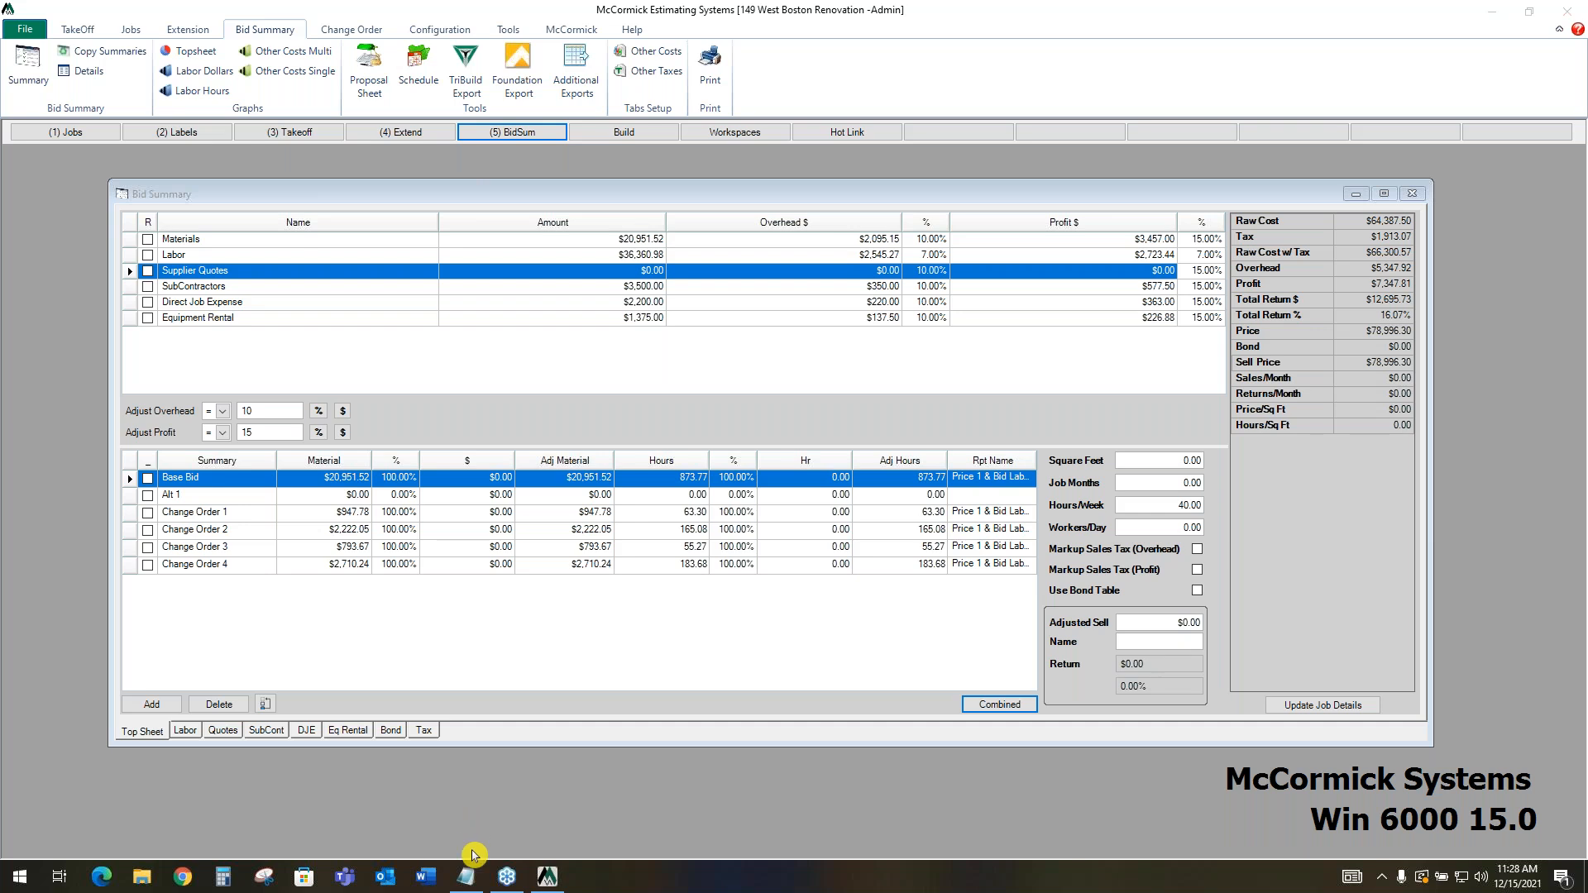
pyautogui.click(468, 881)
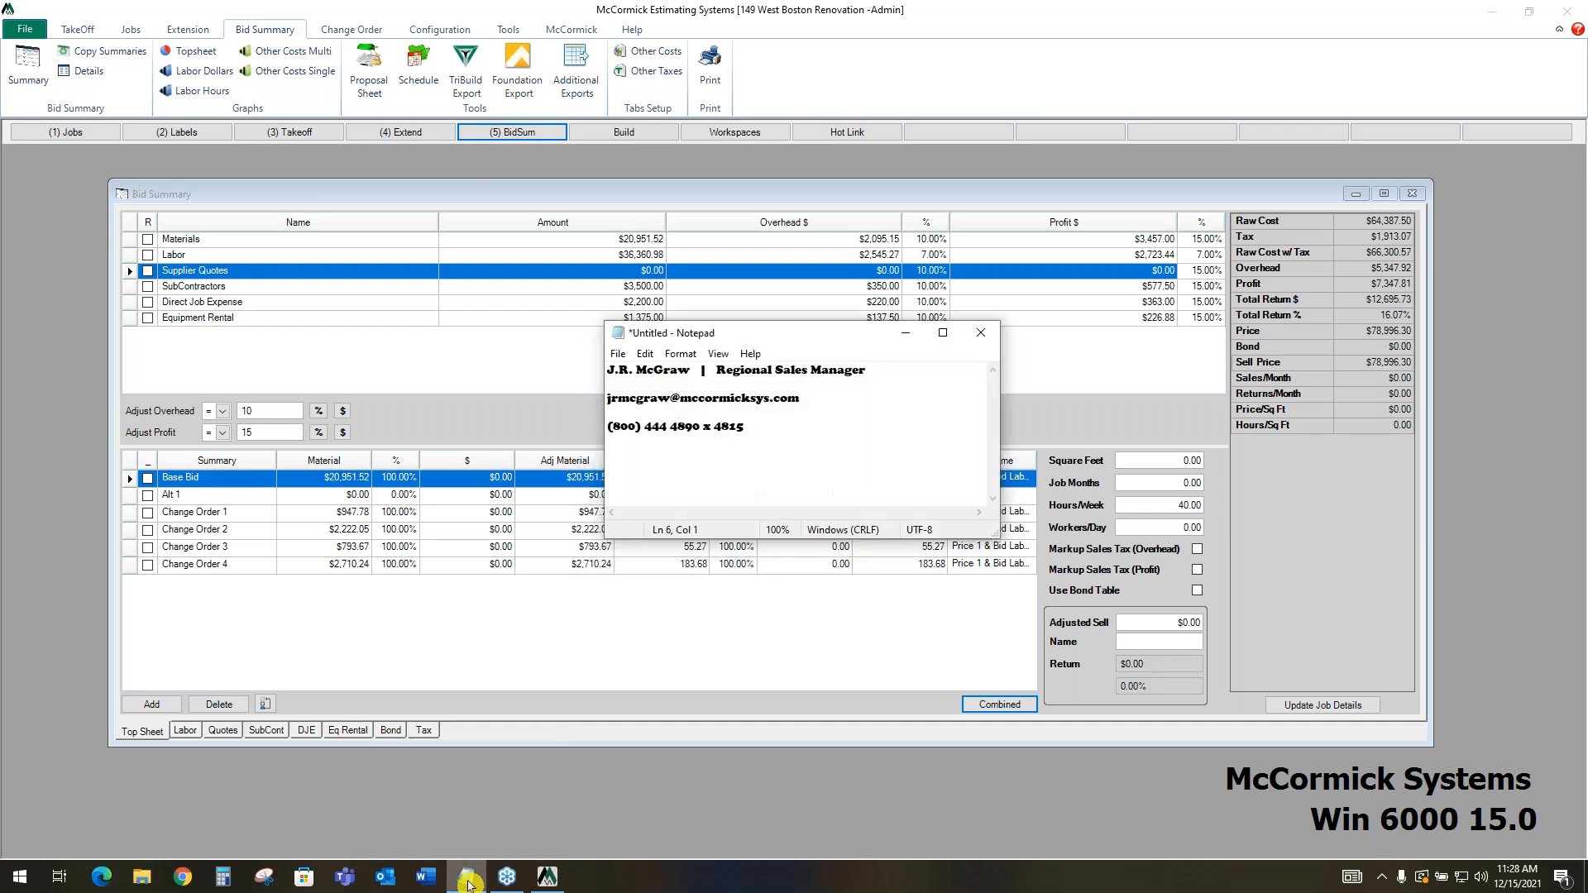